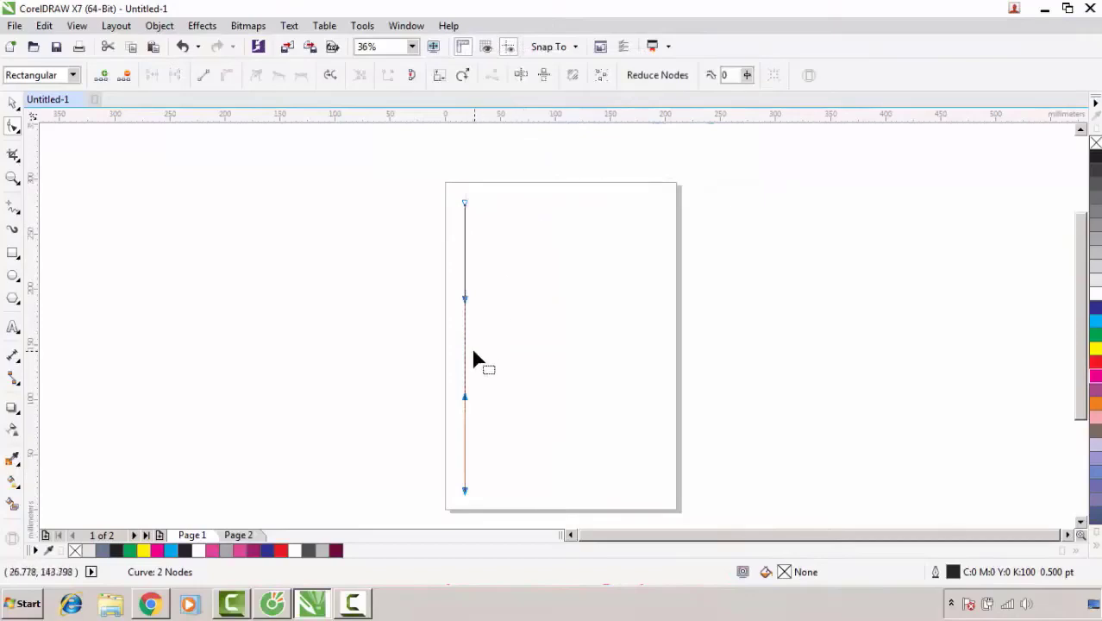
- Bend the vertical line slightly inward and place a horizontally mirrored copy facing it, centred at about X 133 mm
left_click_drag(465, 350, 587, 346)
key("space")
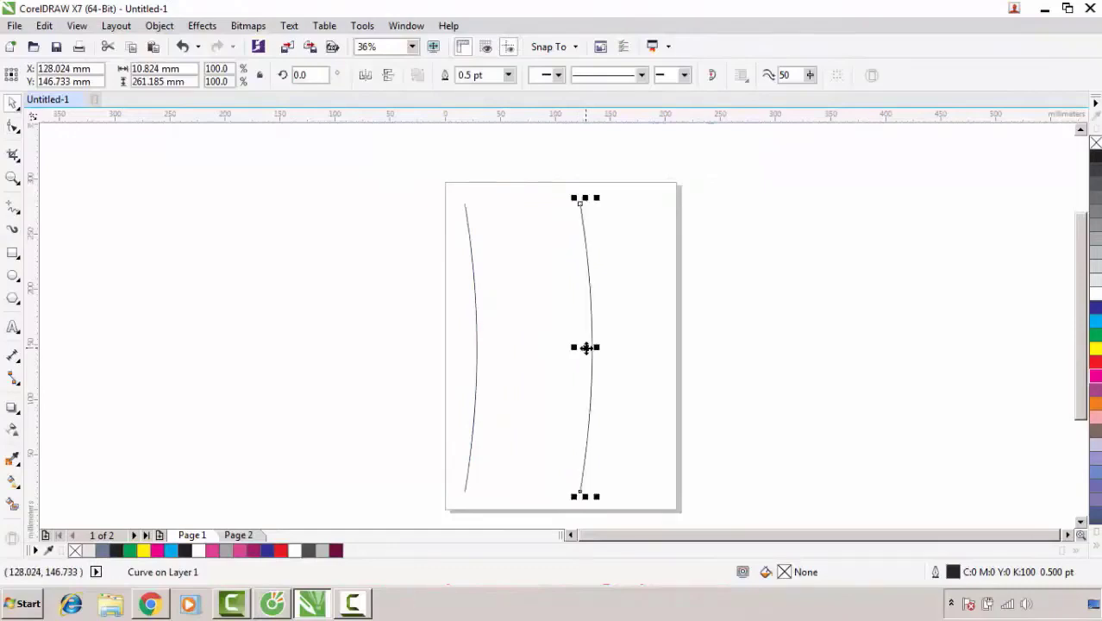
left_click(366, 76)
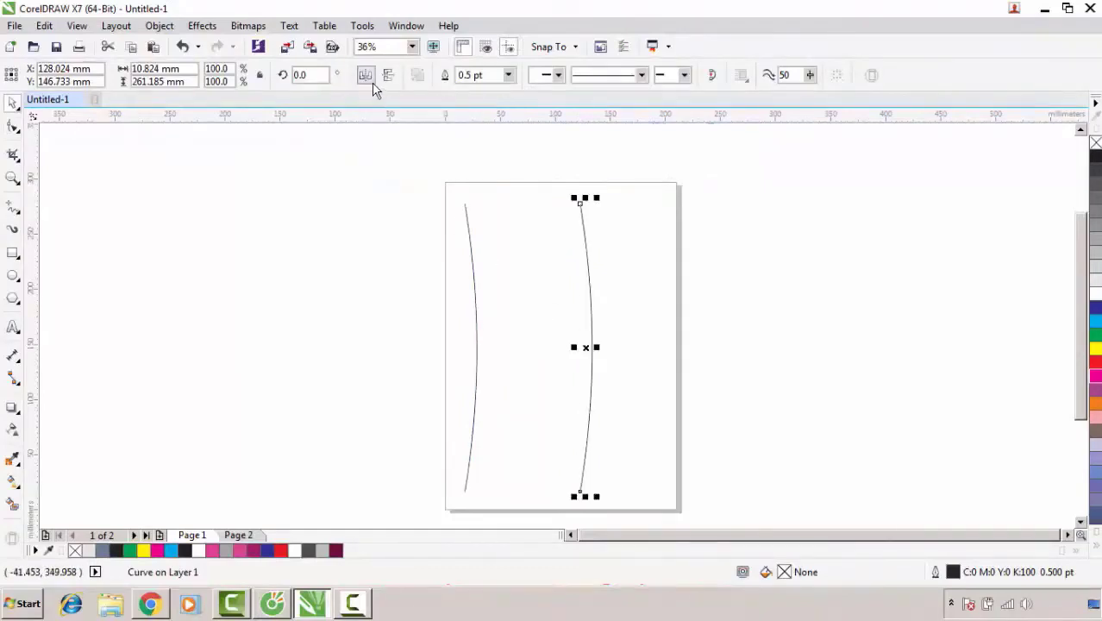
left_click_drag(584, 345, 593, 346)
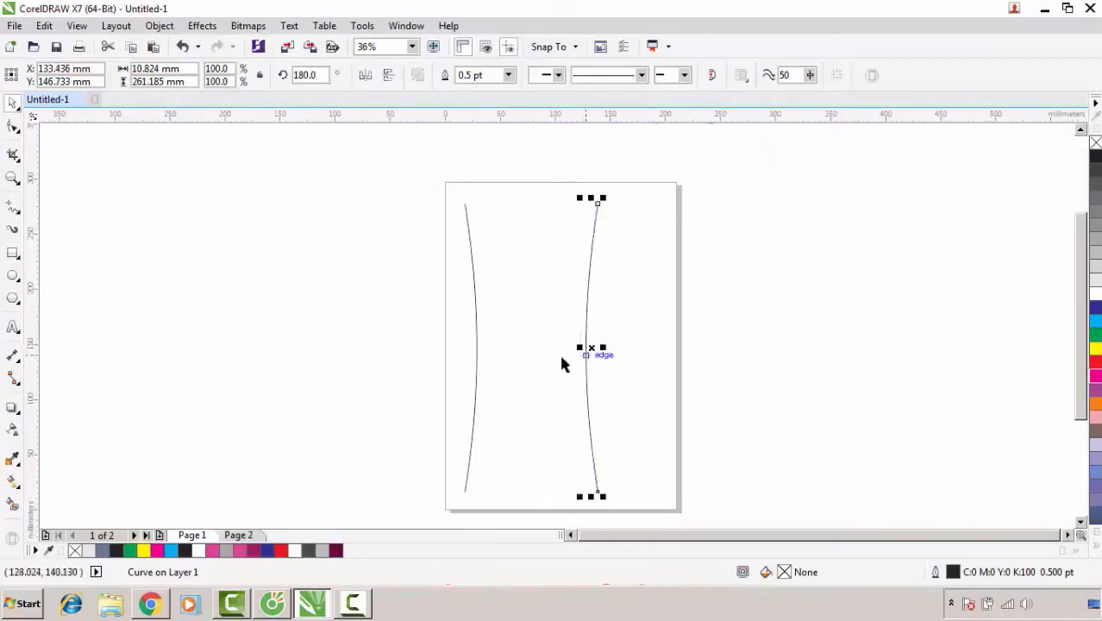
left_click(549, 327)
- Draw a straight freehand line about 121 mm long joining the upper ends of the two side curves
key("F2")
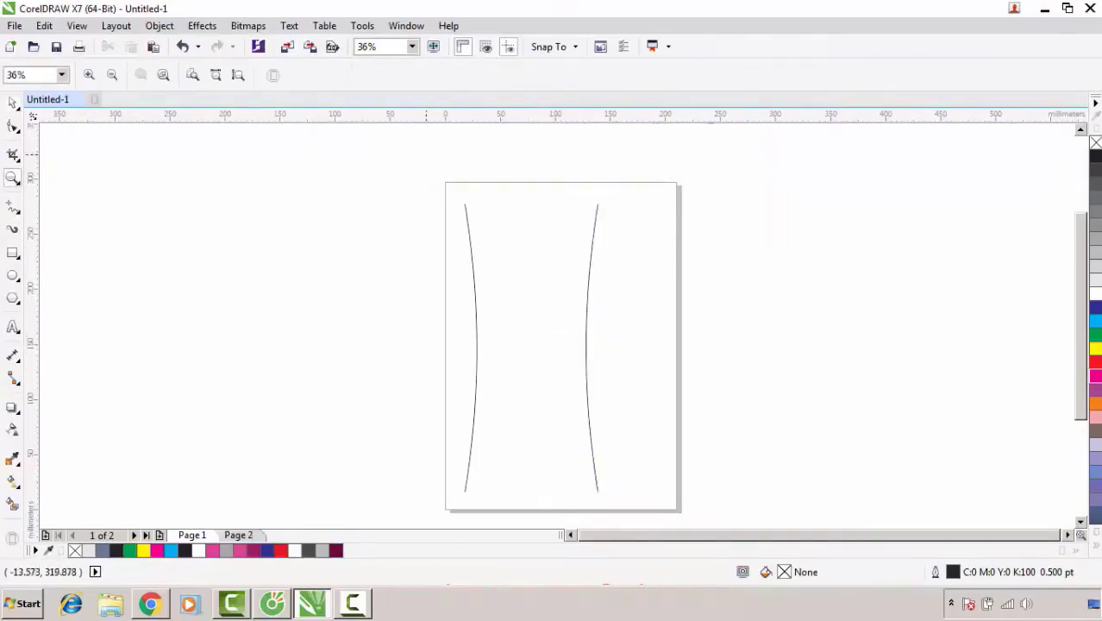
left_click_drag(398, 164, 684, 220)
left_click(19, 213)
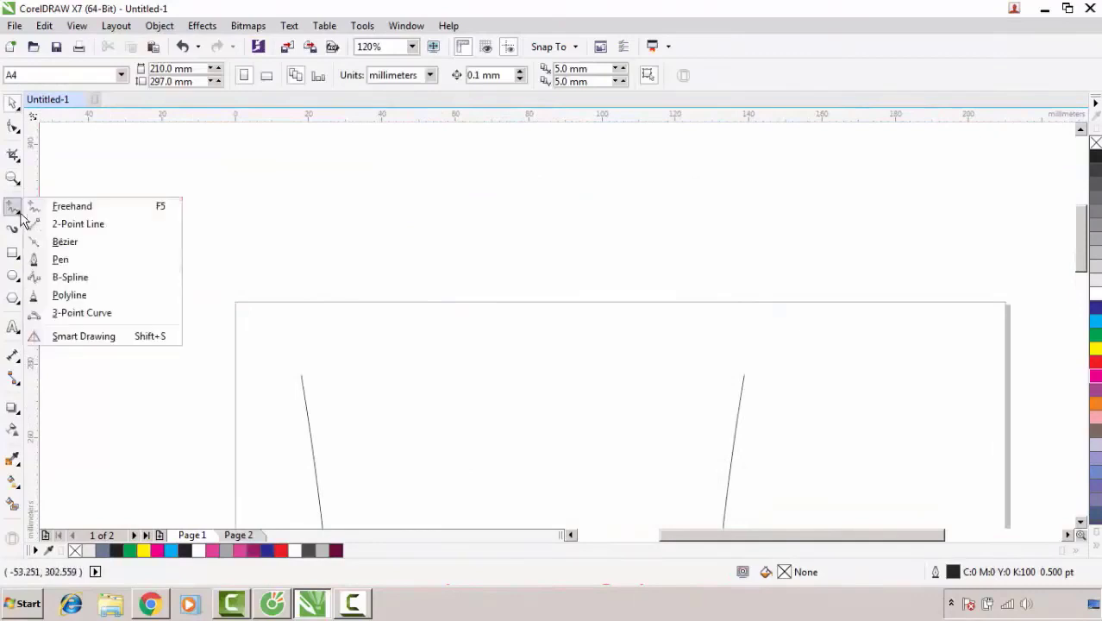
left_click(65, 206)
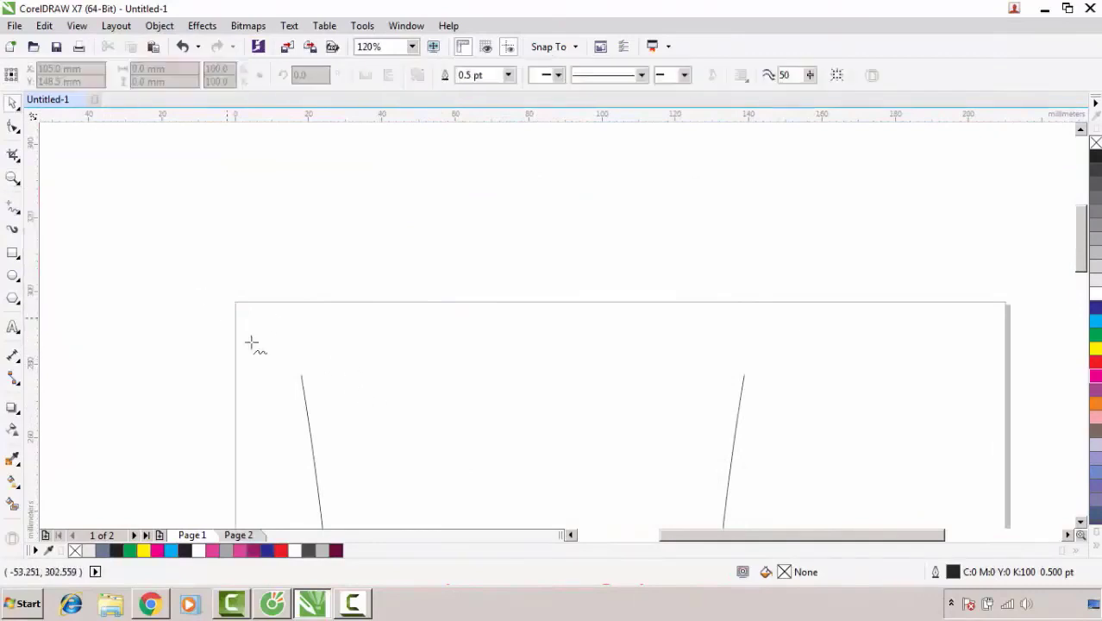
left_click(300, 374)
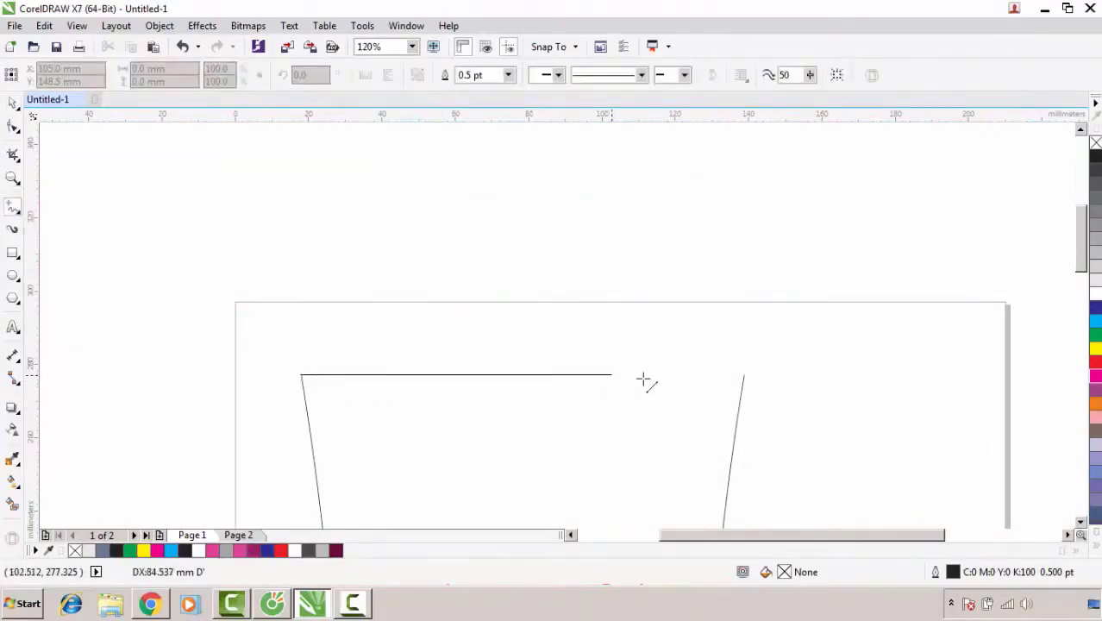
left_click(743, 374)
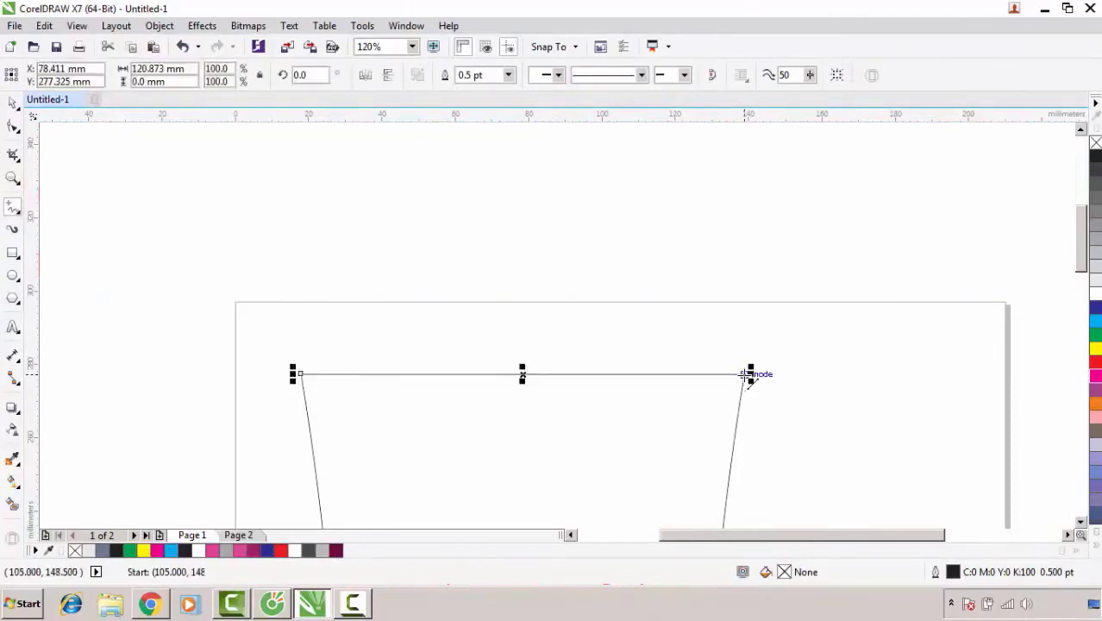
- Convert the upper connecting line to a curve and bow it upward into an arc about 7.7 mm high
scroll(351, 348, "up", 1)
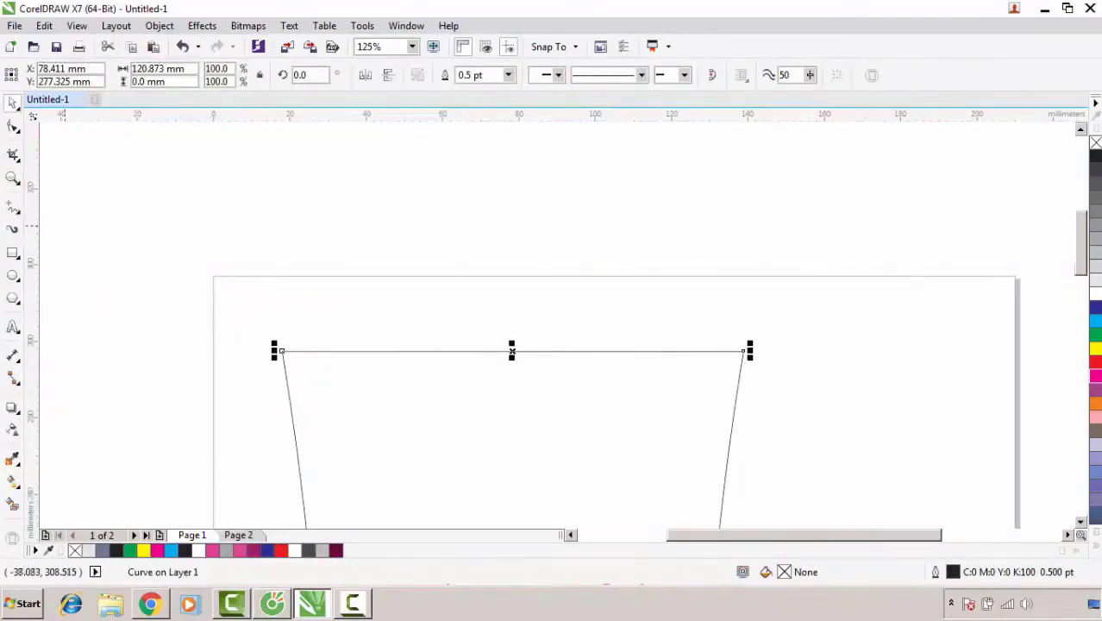
left_click(13, 128)
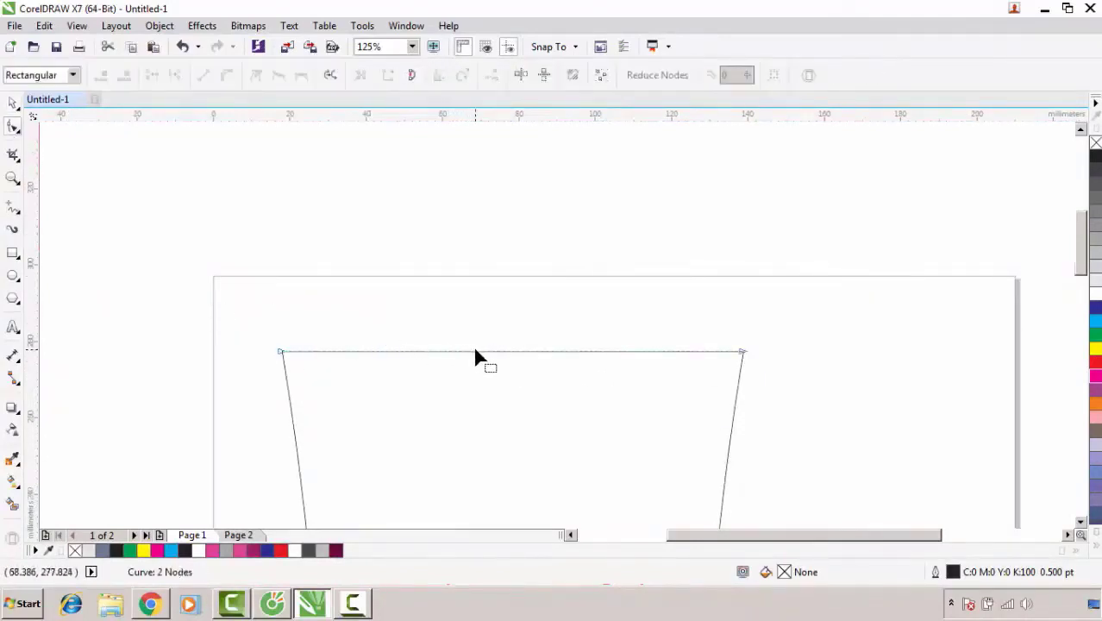
right_click(480, 353)
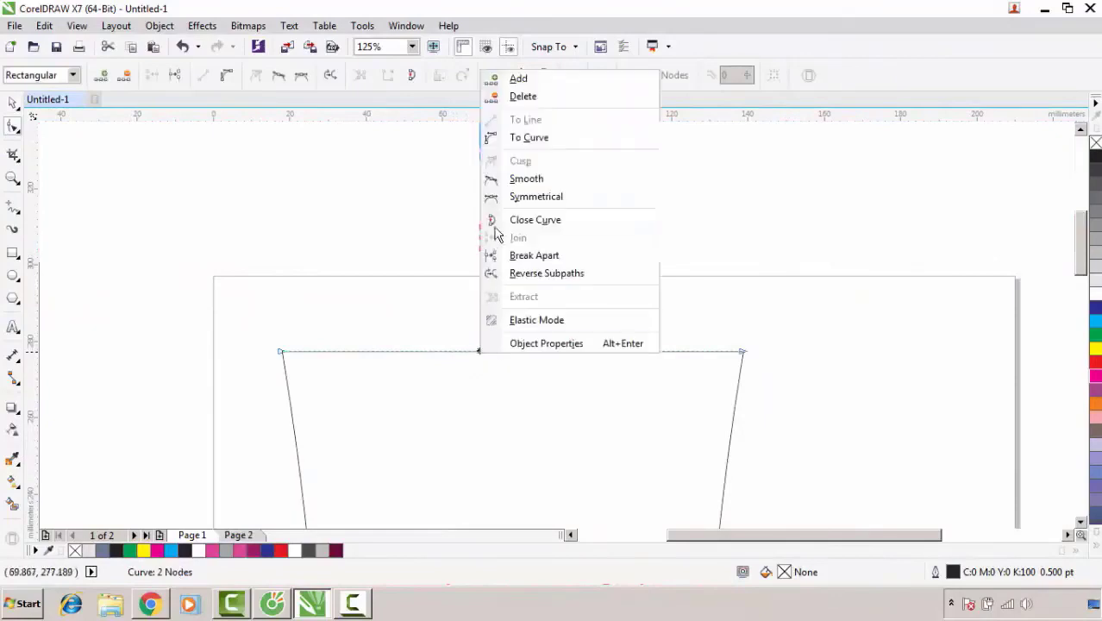
left_click(522, 138)
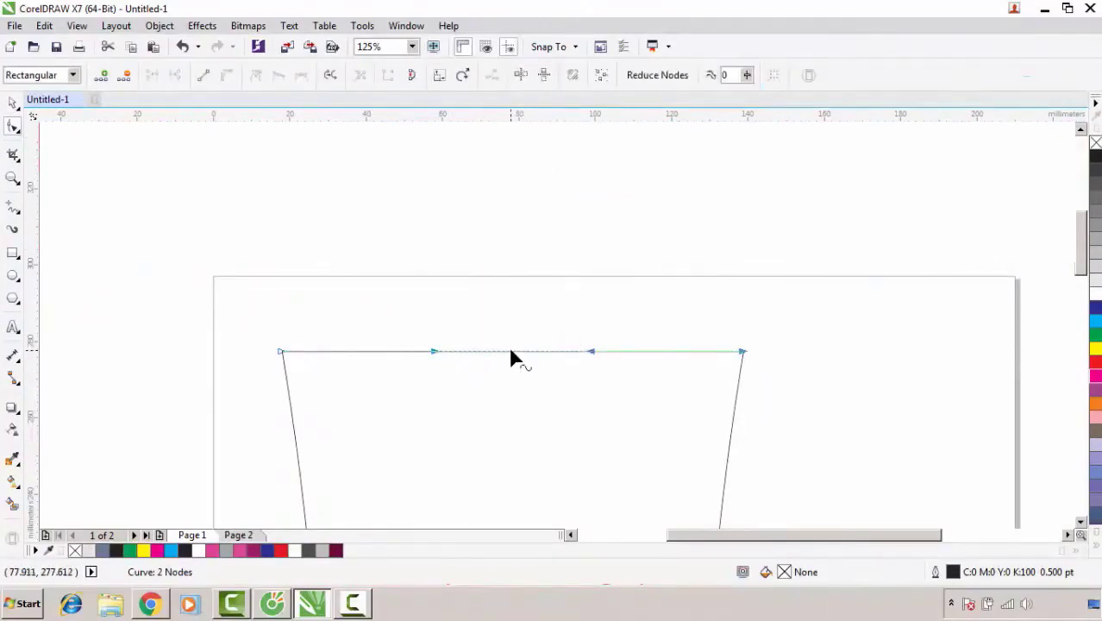
left_click_drag(510, 356, 492, 329)
key("space")
- Duplicate the upper arc downward three times, placing the copies at about Y 272, 232 and 229 mm
scroll(456, 280, "down", 4)
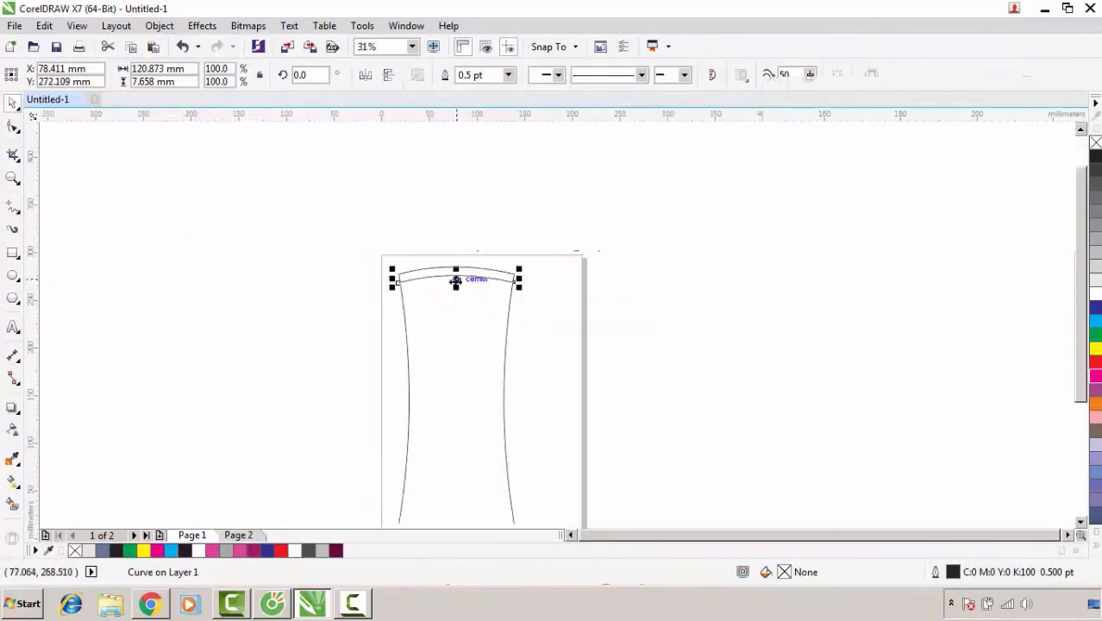
scroll(456, 282, "up", 4)
left_click_drag(459, 275, 473, 426)
scroll(456, 327, "down", 2)
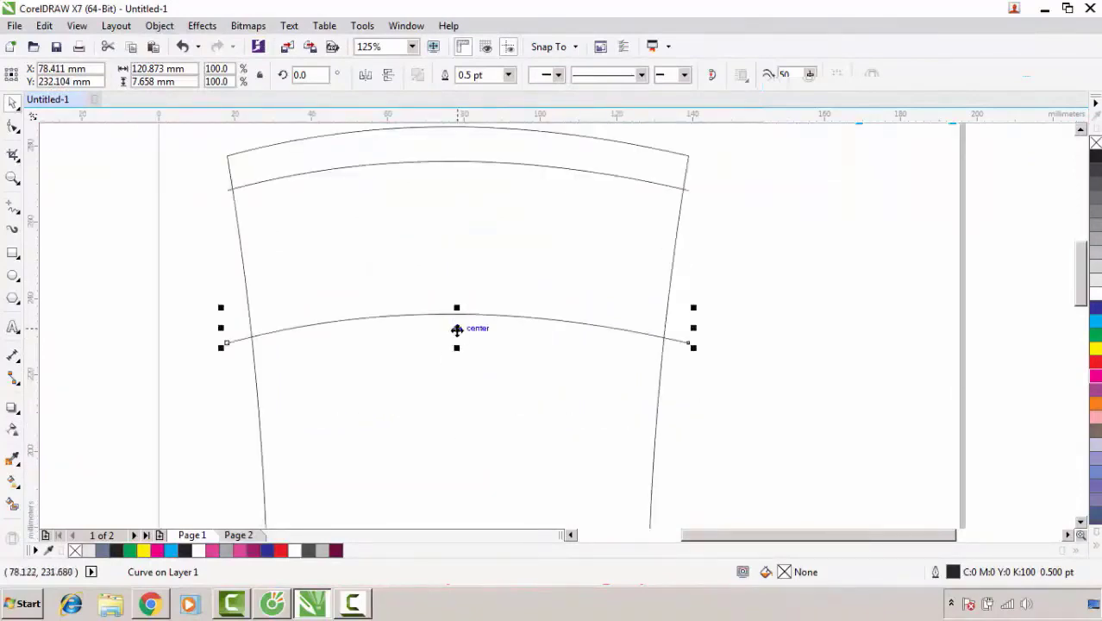
left_click_drag(455, 327, 457, 341)
left_click(376, 245)
- Draw short inward-slanting lines about 11 mm high from the side curves' lower ends, plus a horizontal line about 140 mm long crossing both
scroll(376, 245, "down", 2)
scroll(384, 488, "up", 1)
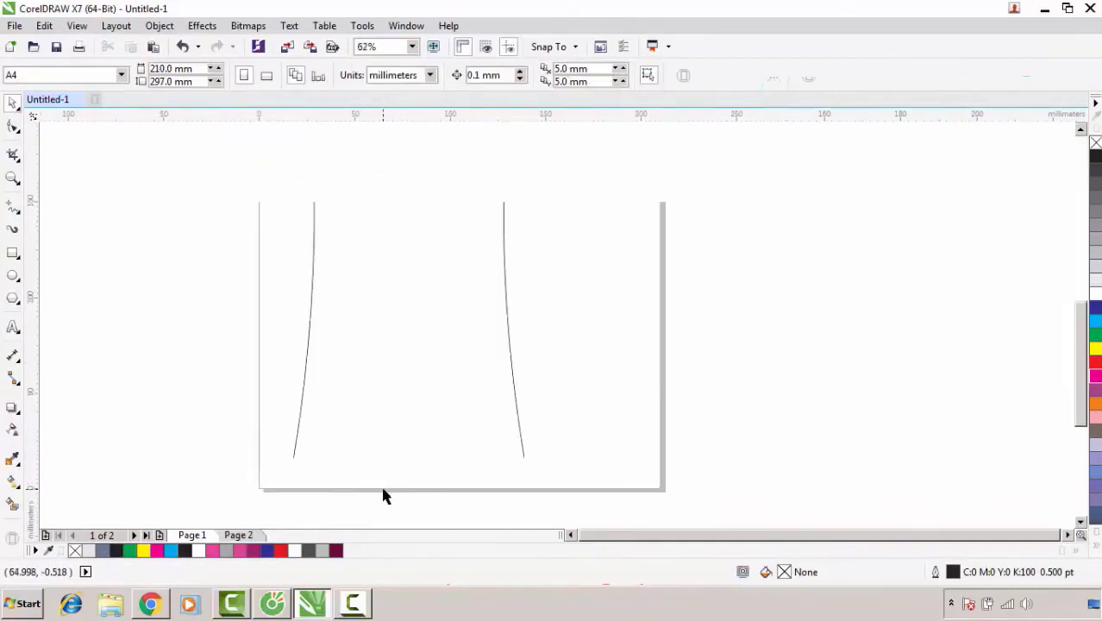
left_click(13, 207)
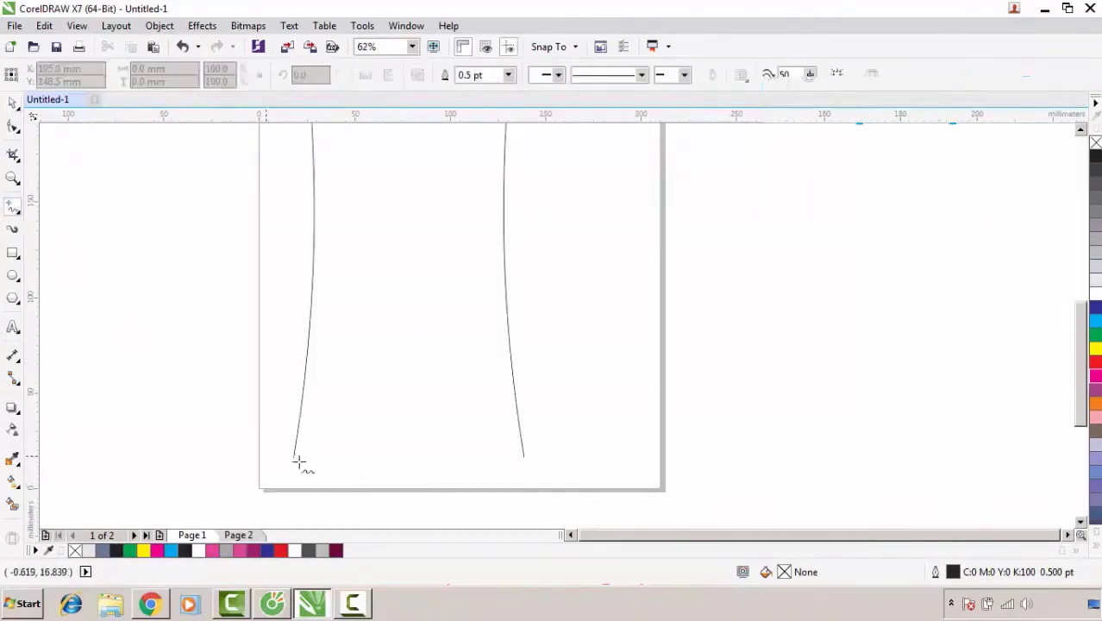
left_click(293, 458)
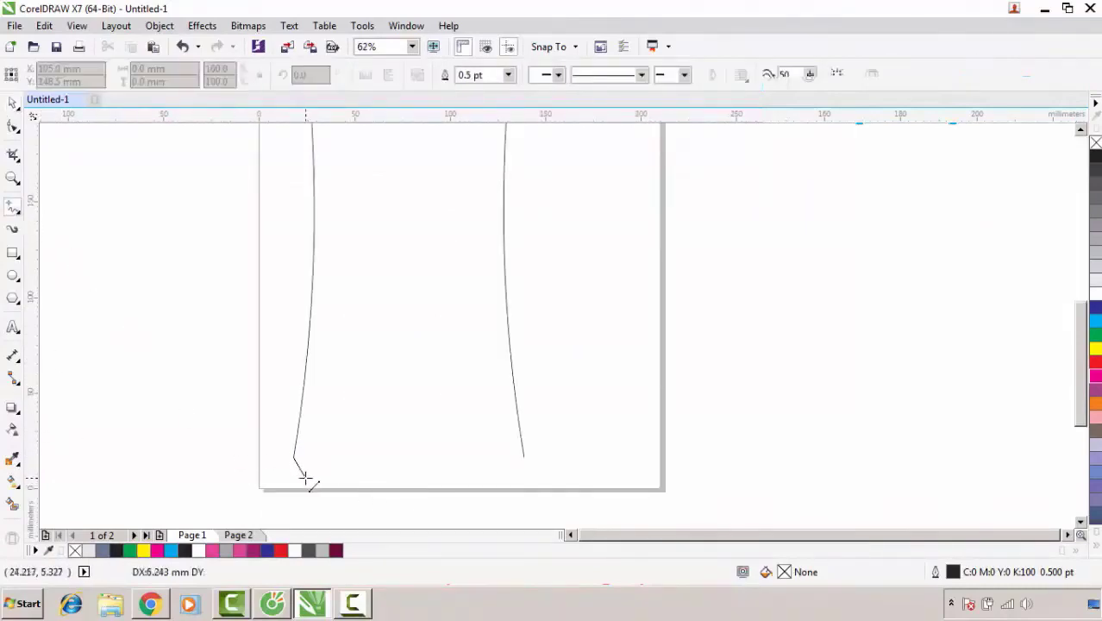
left_click(305, 479)
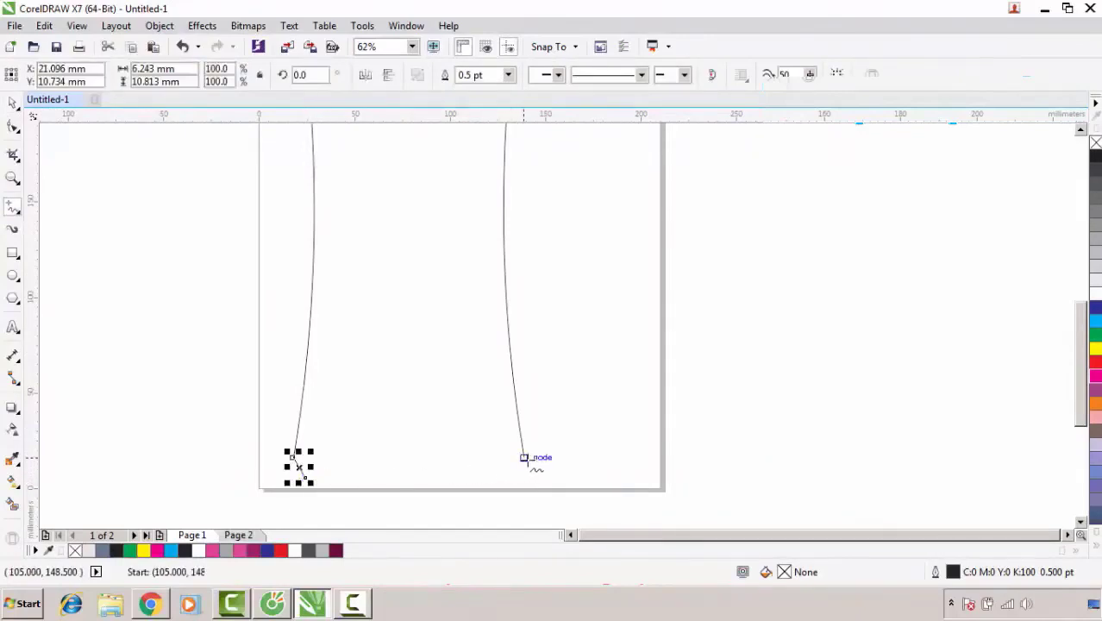
left_click(523, 458)
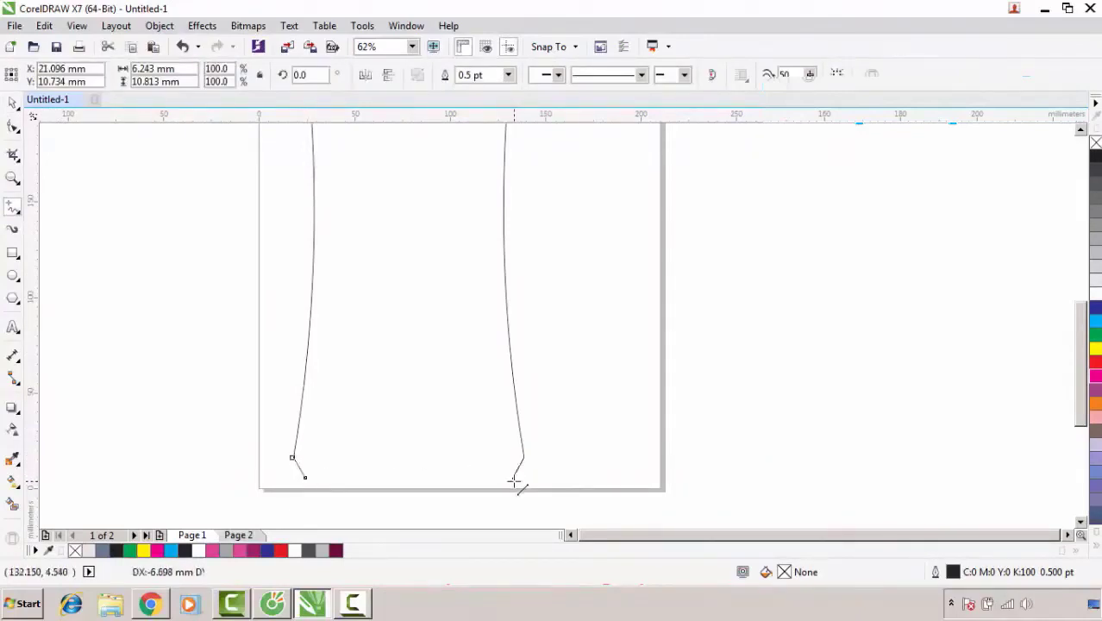
left_click(514, 480)
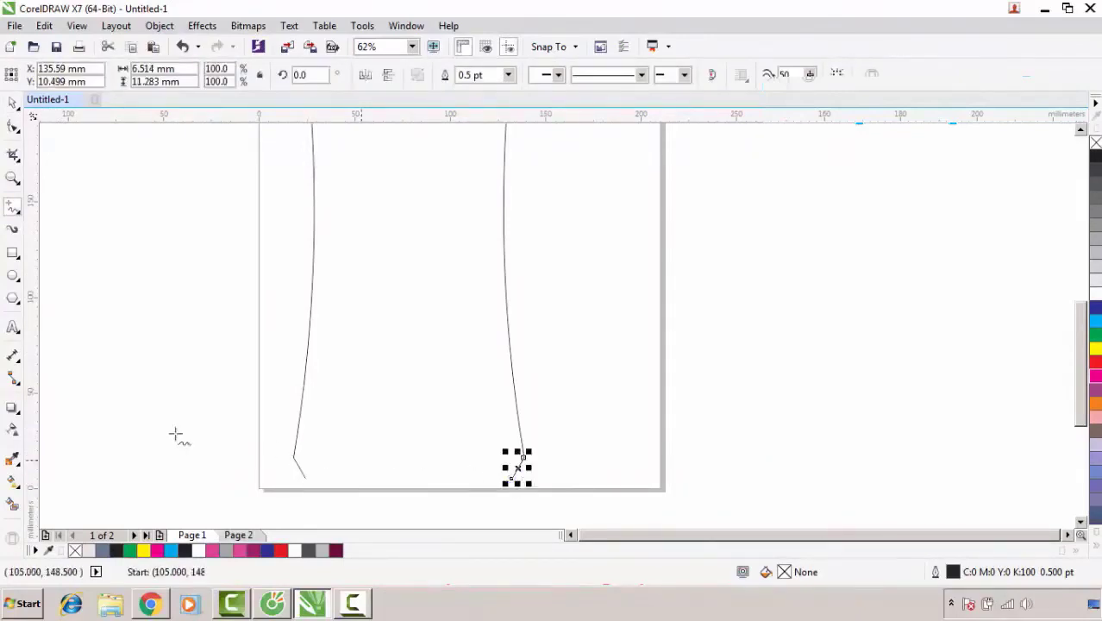
left_click(279, 471)
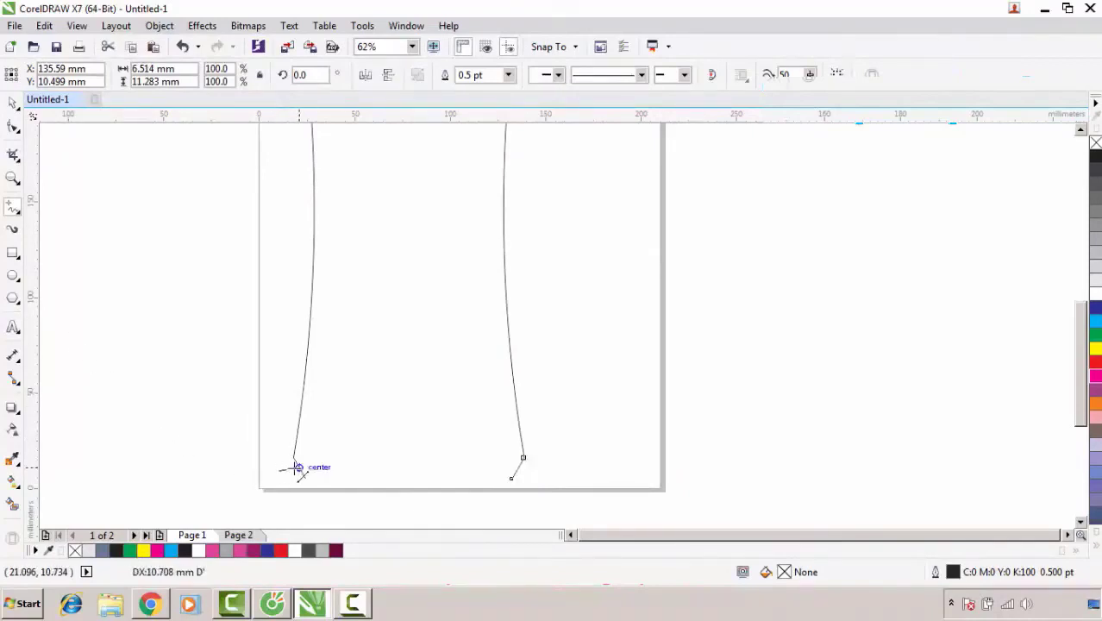
left_click(545, 481)
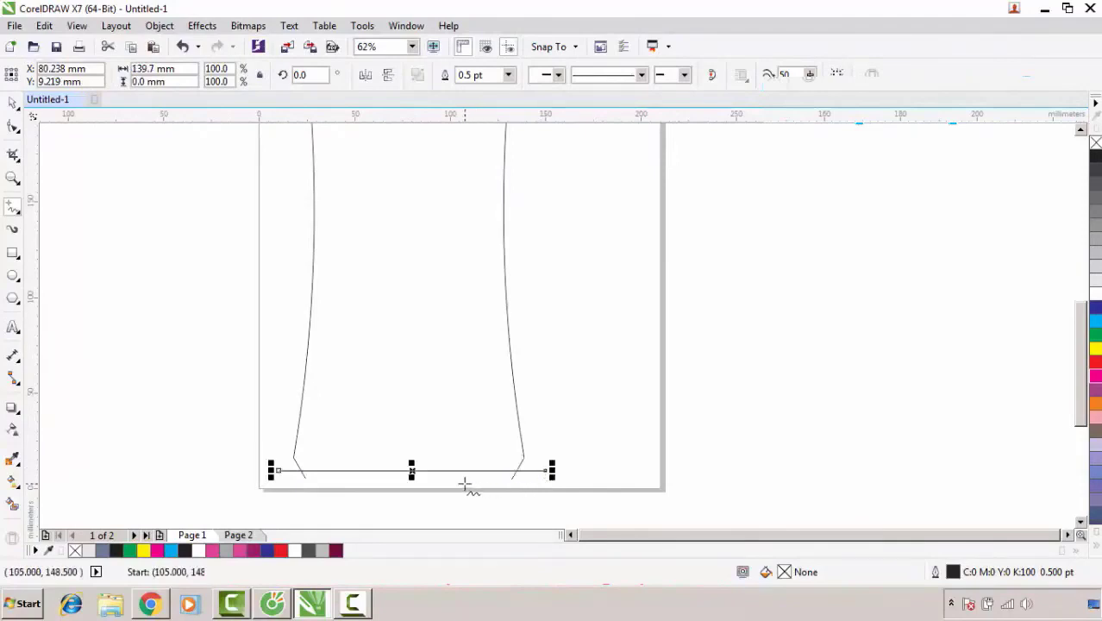
- Smart-fill the two upper bands, the thin strip between the lower arcs and the main body with blue-grey C40 M20 Y0 K40
scroll(461, 488, "up", 2)
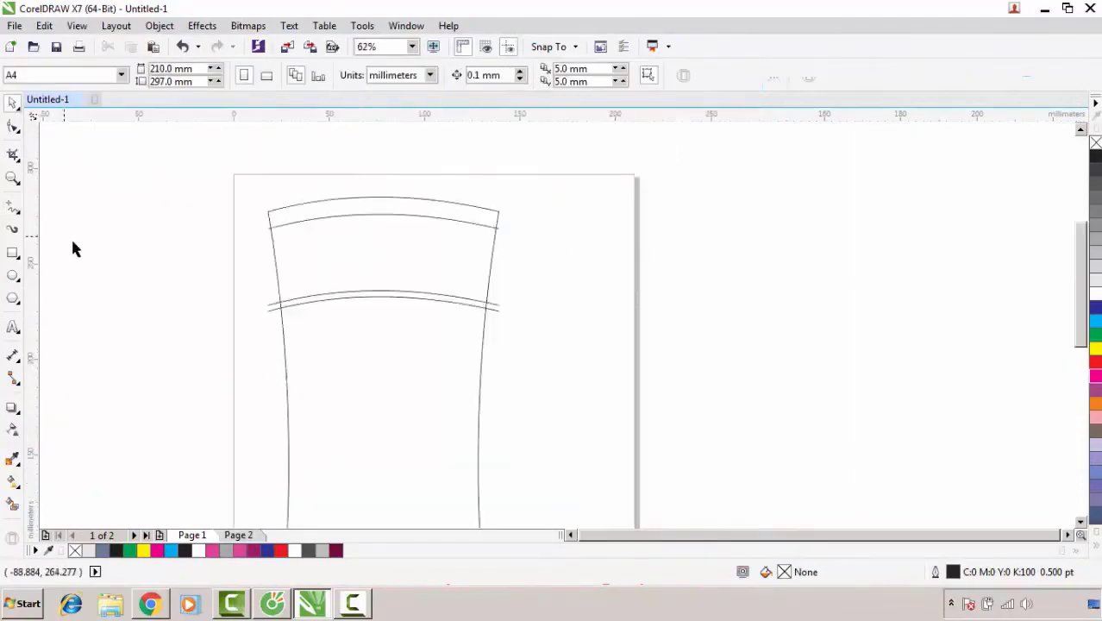
left_click(13, 506)
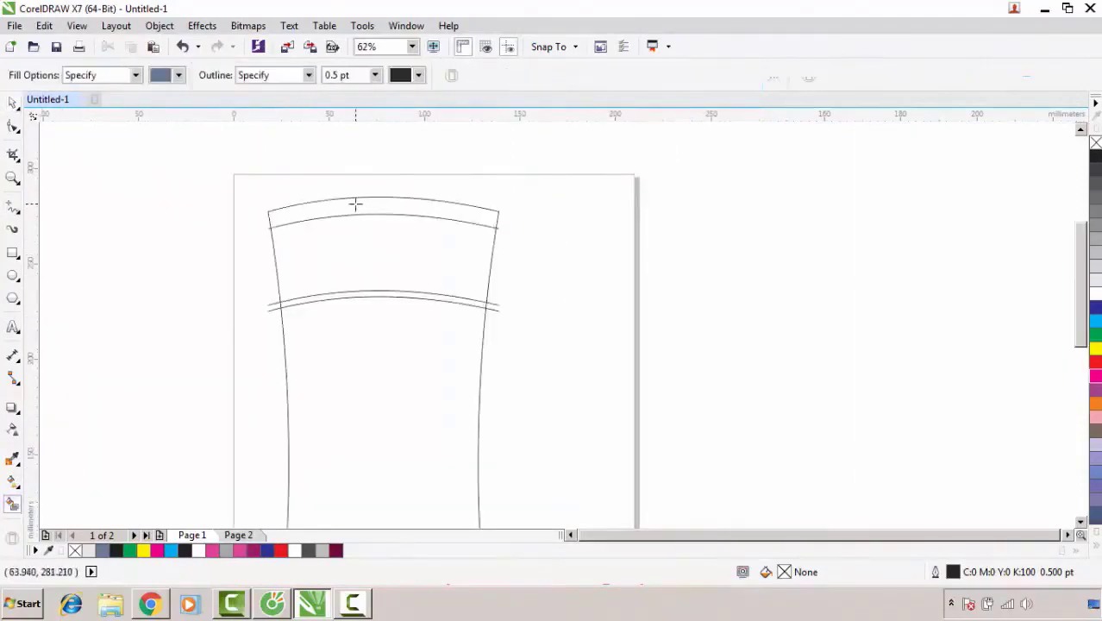
left_click(355, 204)
left_click(355, 248)
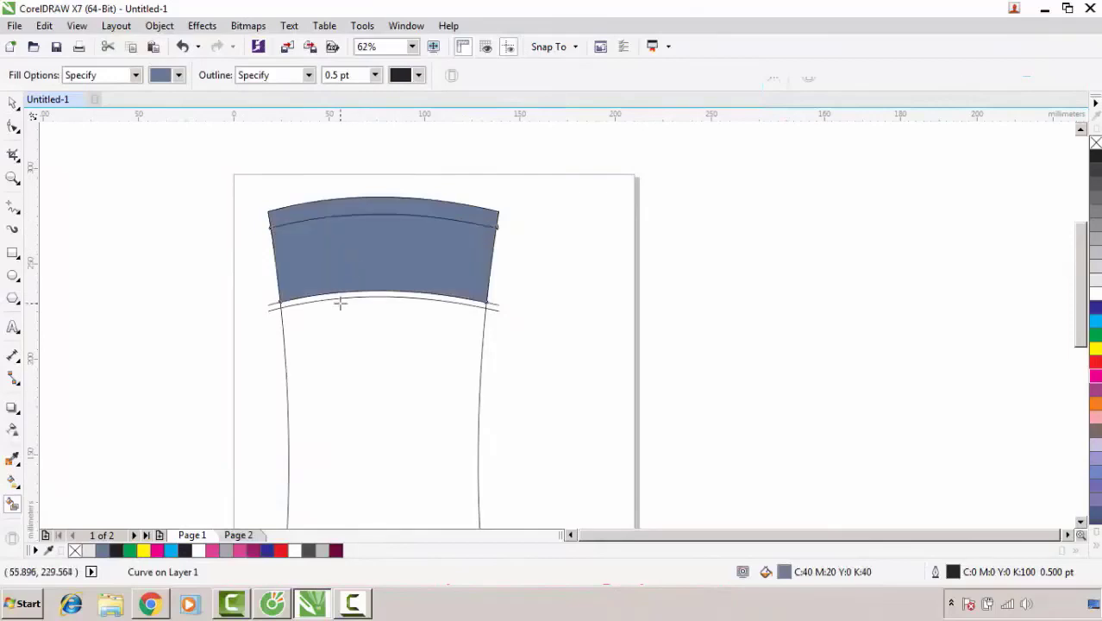
scroll(340, 302, "up", 4)
left_click(363, 270)
scroll(359, 359, "down", 6)
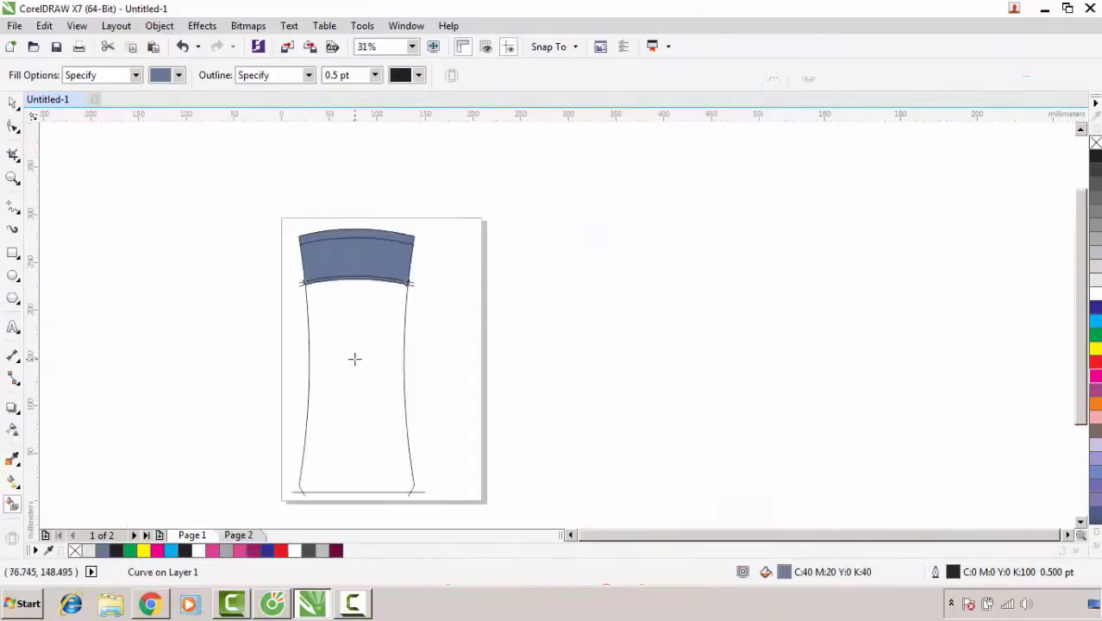
left_click(354, 358)
key("space")
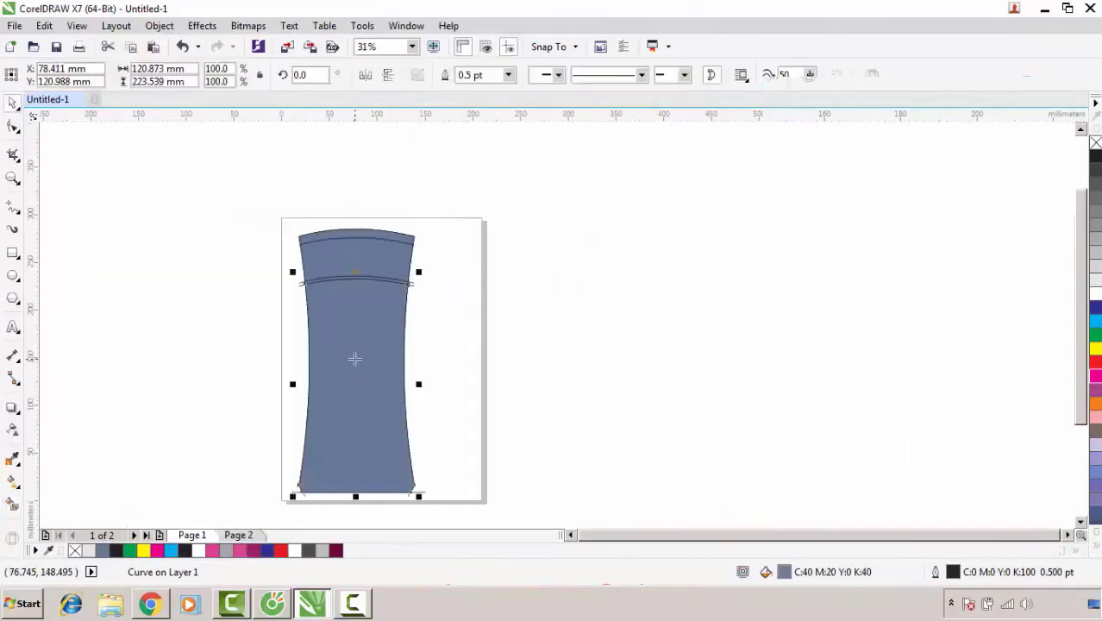
left_click(263, 342)
- Delete the three construction lines that stick out at the base of the filled body
scroll(324, 507, "up", 4)
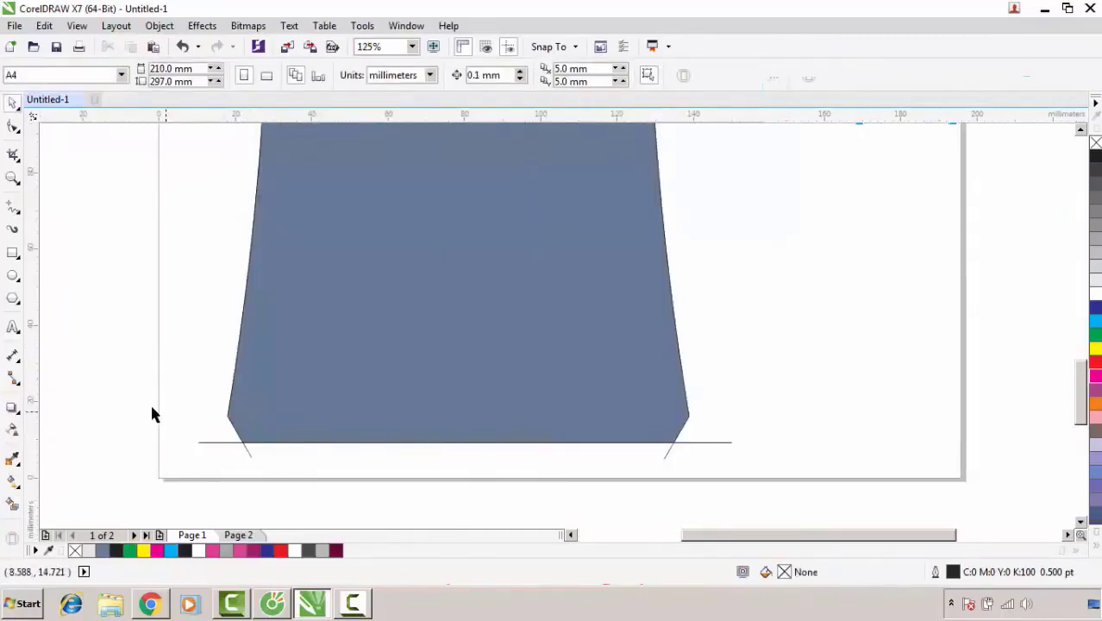
left_click_drag(138, 388, 794, 474)
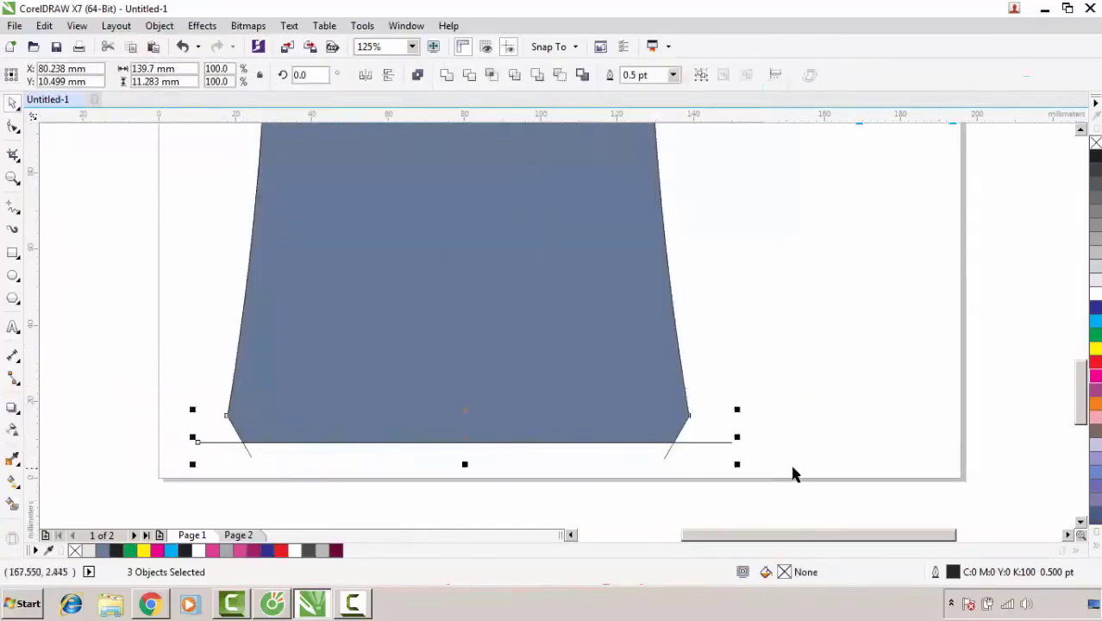
right_click(688, 443)
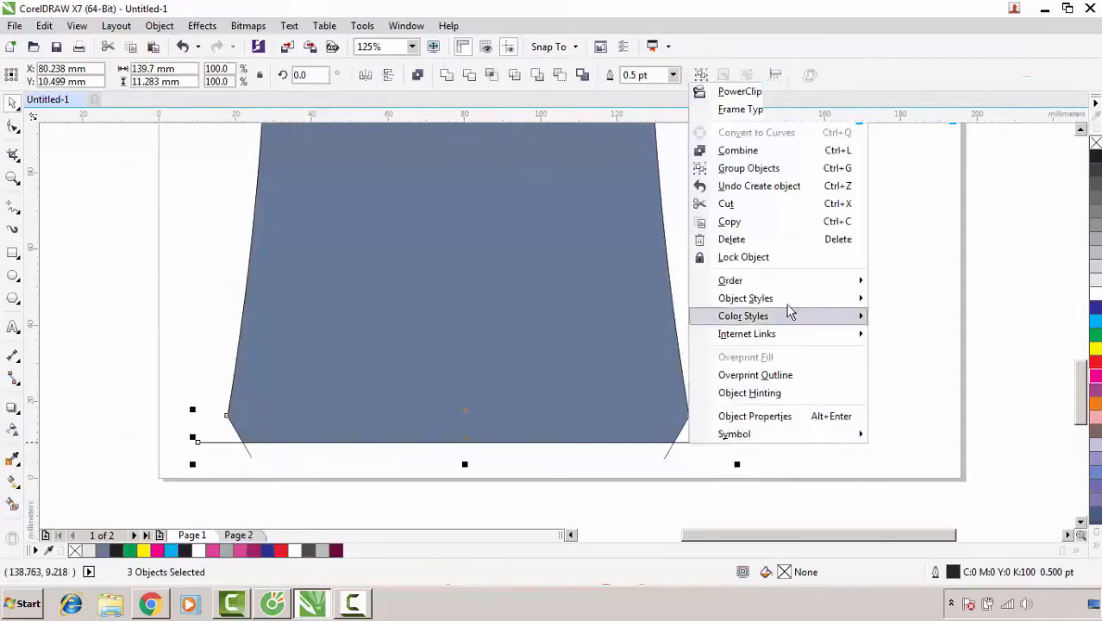
left_click(733, 238)
- Delete the two original arcs that overhang the sides between the upper panel and the main body
scroll(638, 302, "up", 5)
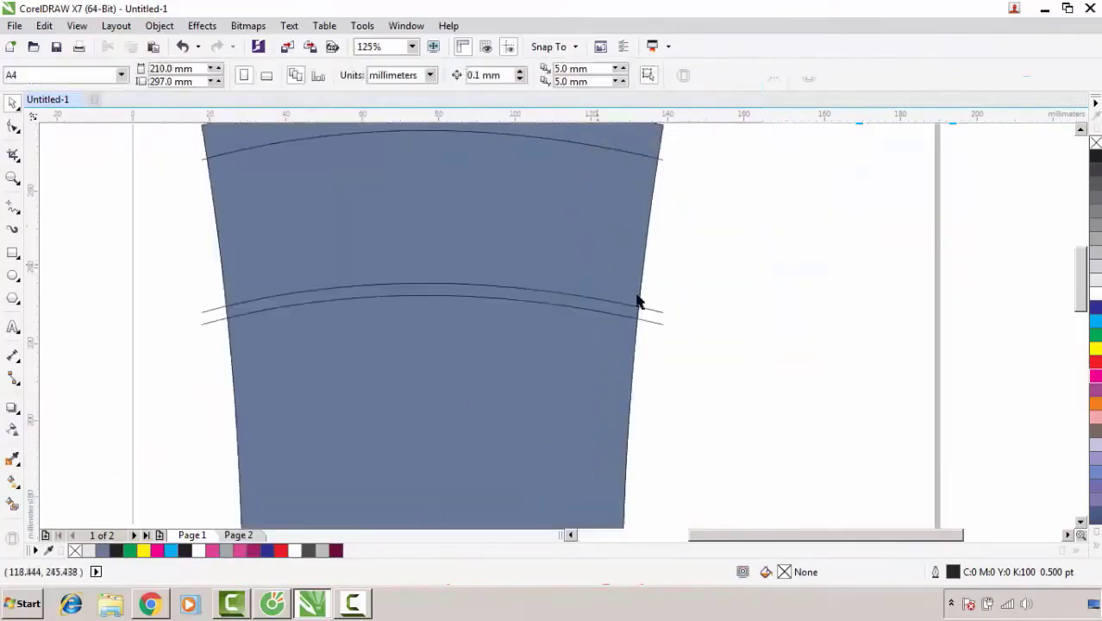
left_click(652, 316)
right_click(653, 314)
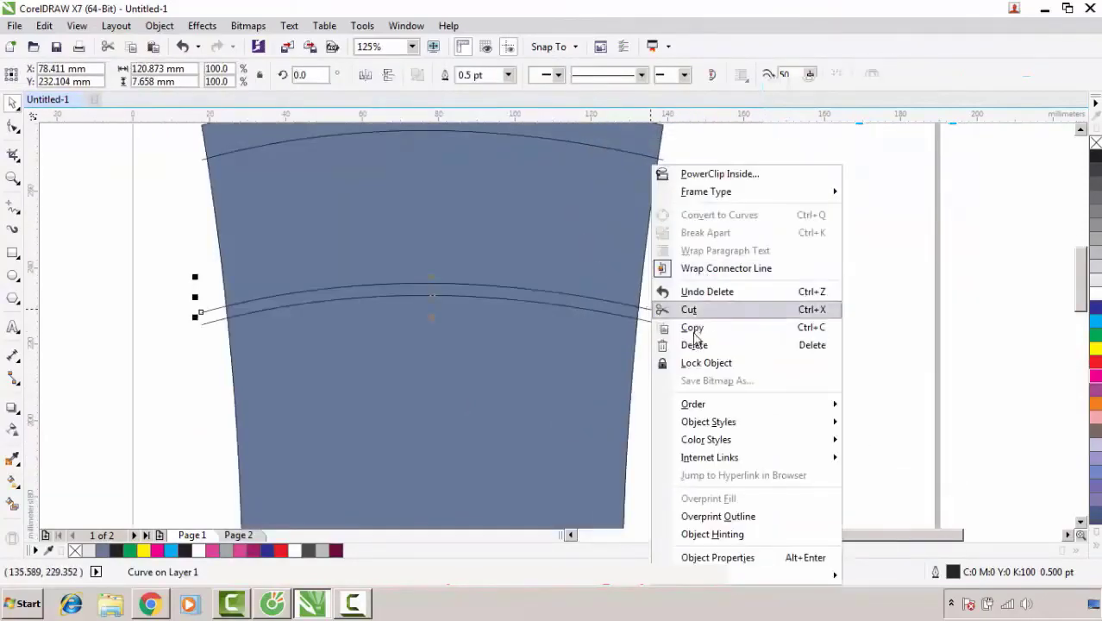
left_click(694, 345)
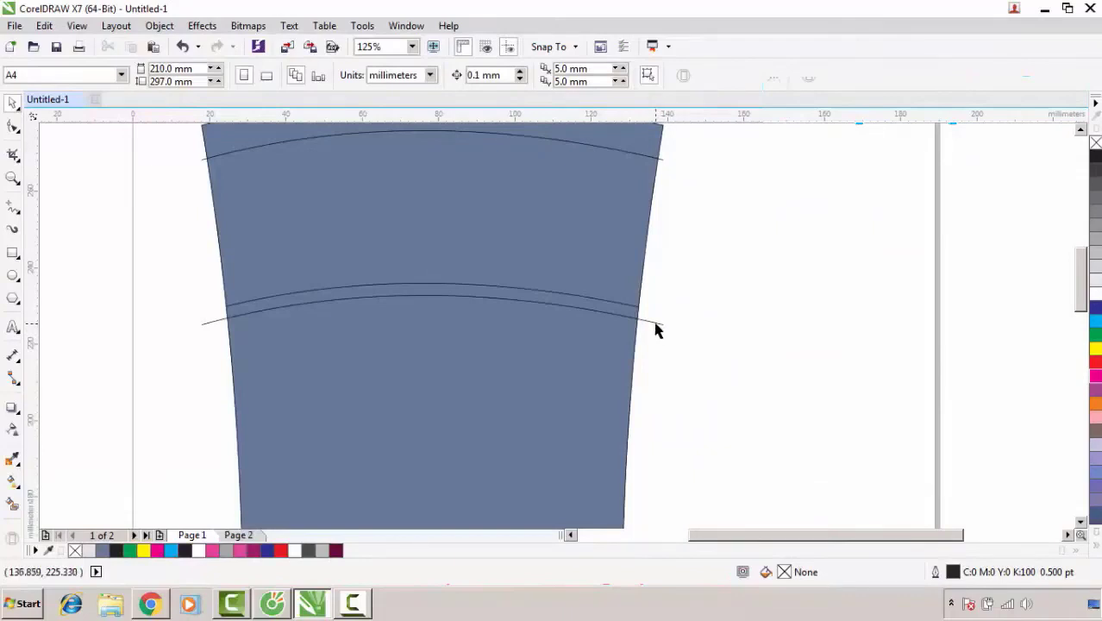
left_click(656, 325)
right_click(656, 323)
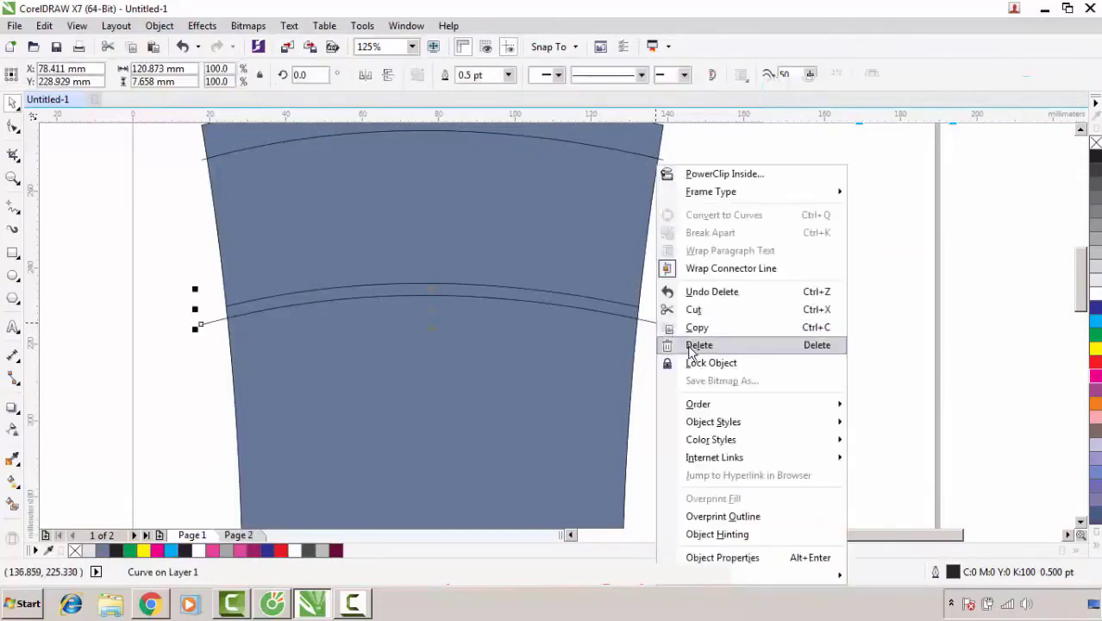
left_click(697, 345)
scroll(567, 239, "up", 2)
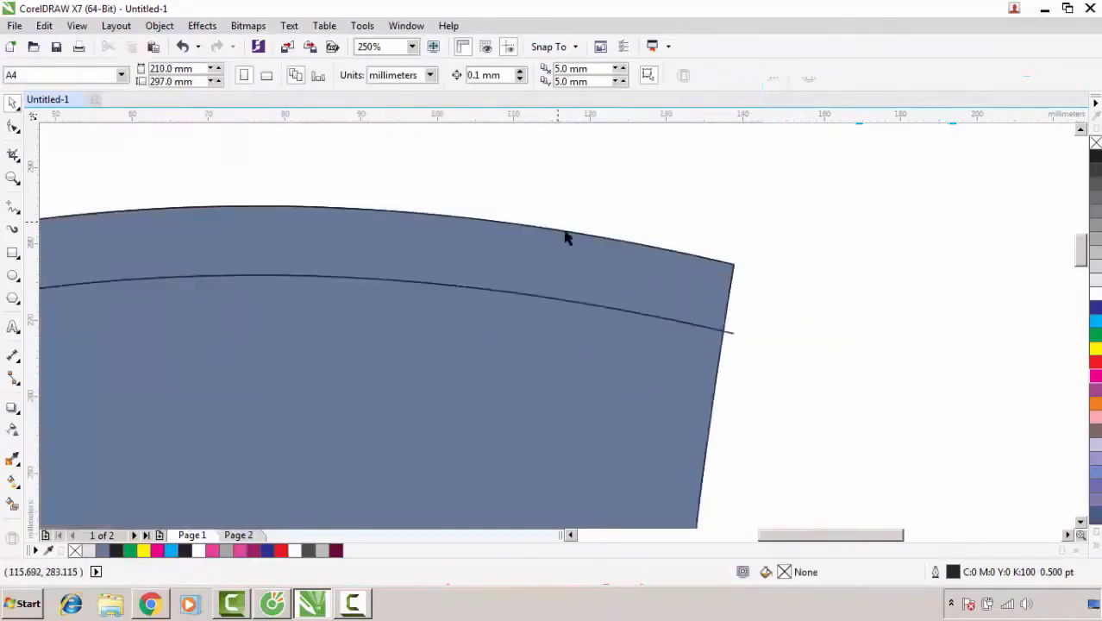
- Delete the original arc that overhangs the body's side just below the top band
left_click(733, 336)
right_click(733, 337)
left_click(752, 345)
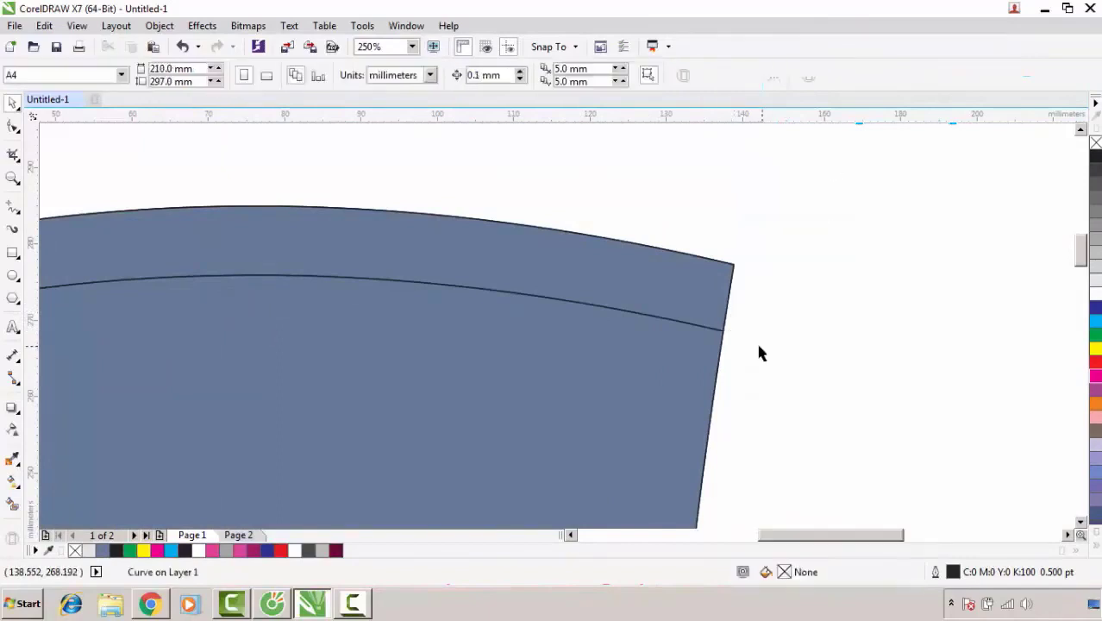
- Fill the thin curved strip between the upper panel and the main body with black K100
key("F4")
left_click(514, 207)
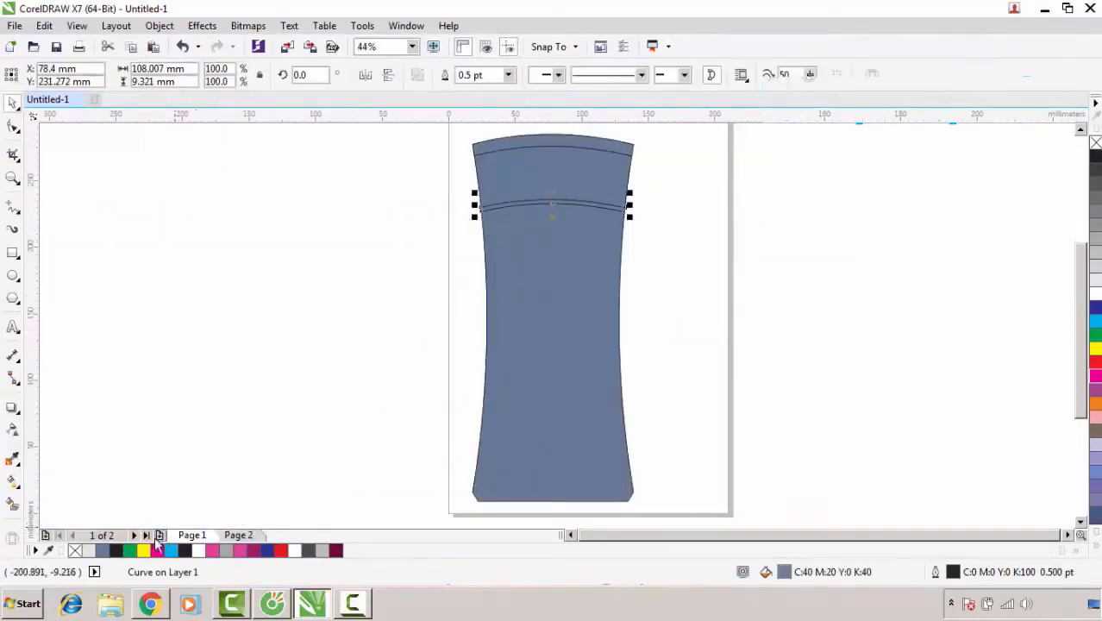
left_click(117, 550)
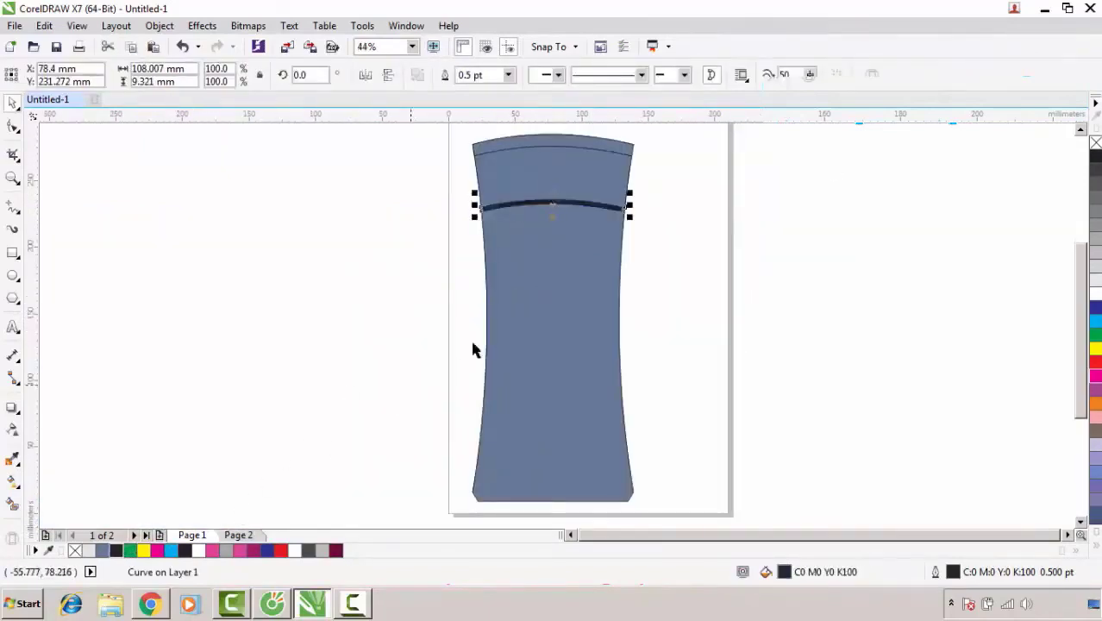
- Fill the top band, the upper panel and the main body with pink from the document's colours
left_click(530, 148)
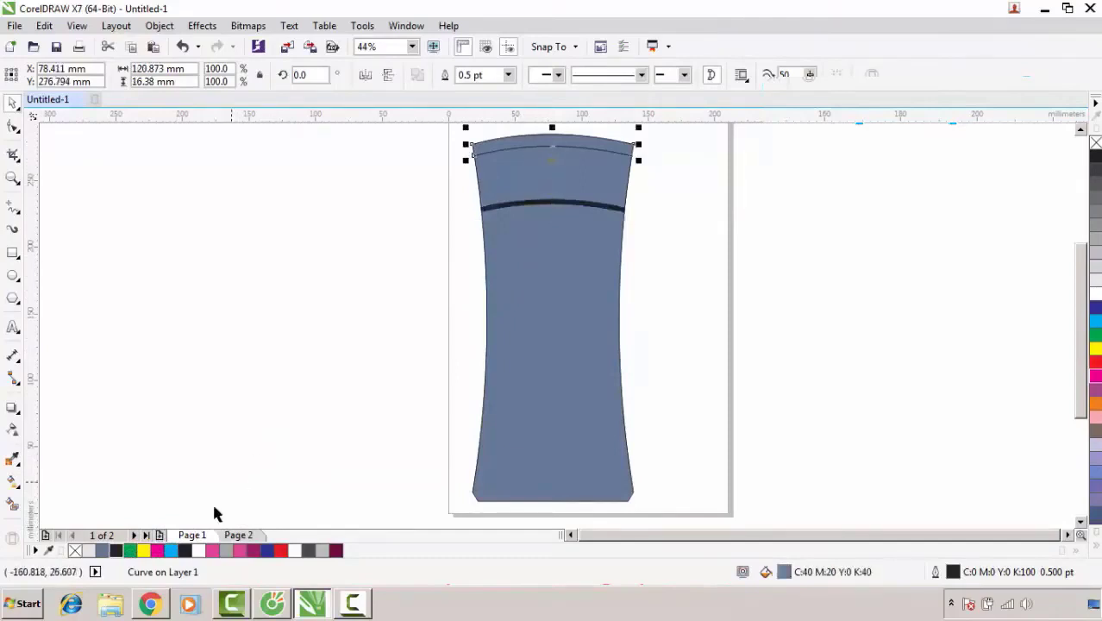
left_click(214, 549)
left_click(520, 196)
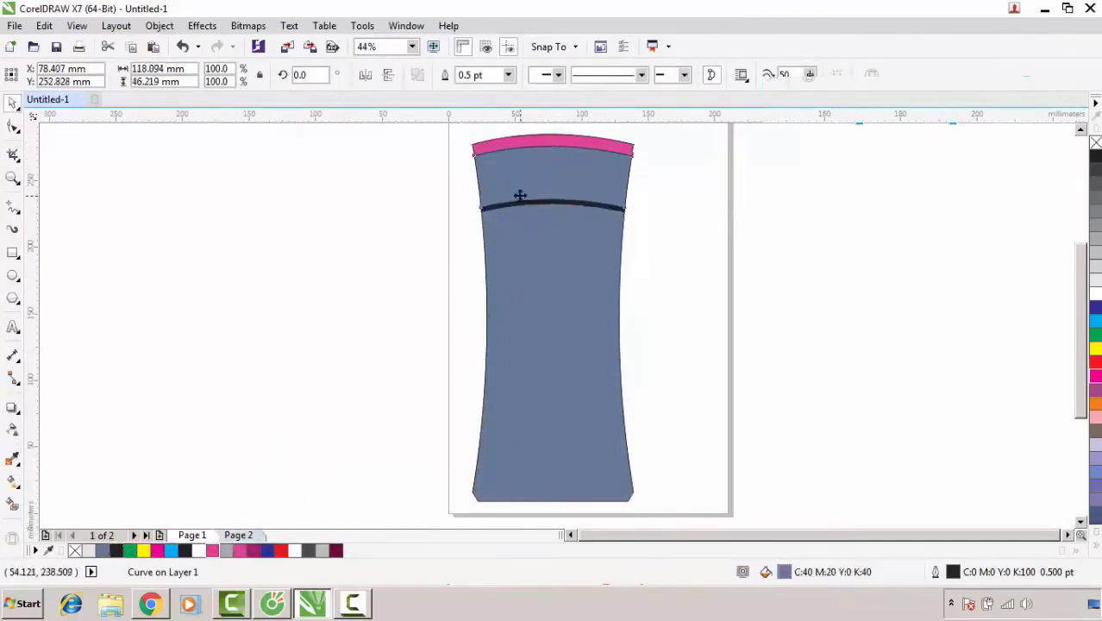
left_click(210, 551)
left_click(524, 355)
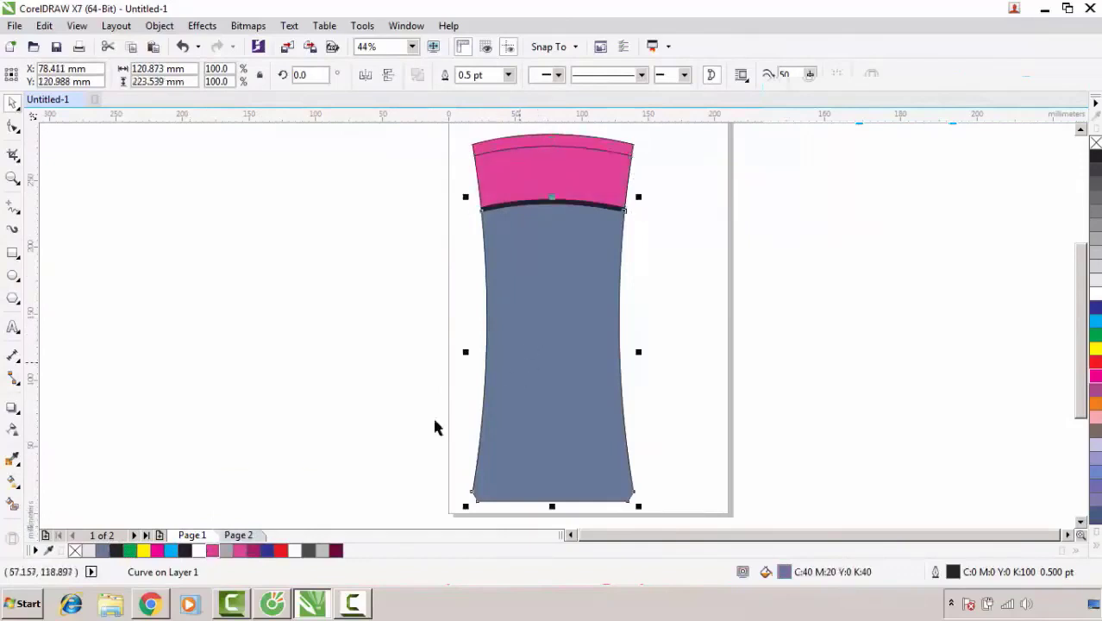
left_click(212, 549)
left_click(371, 443)
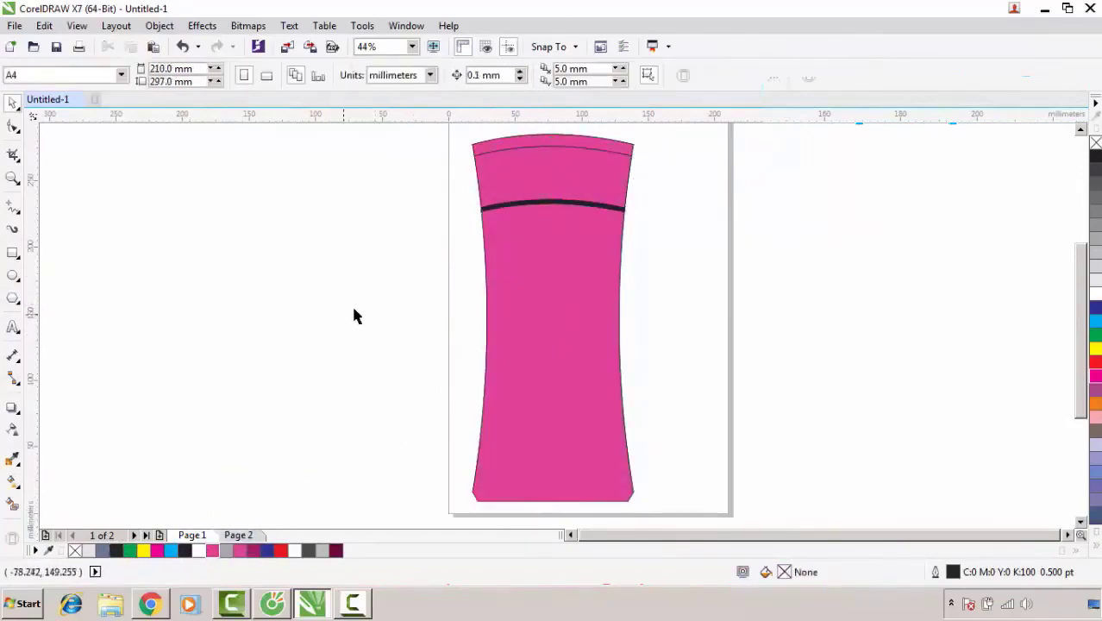
- Draw a vertical line about 289 mm long beside the shape and align it with the left edge of the left side curve
scroll(353, 316, "down", 1)
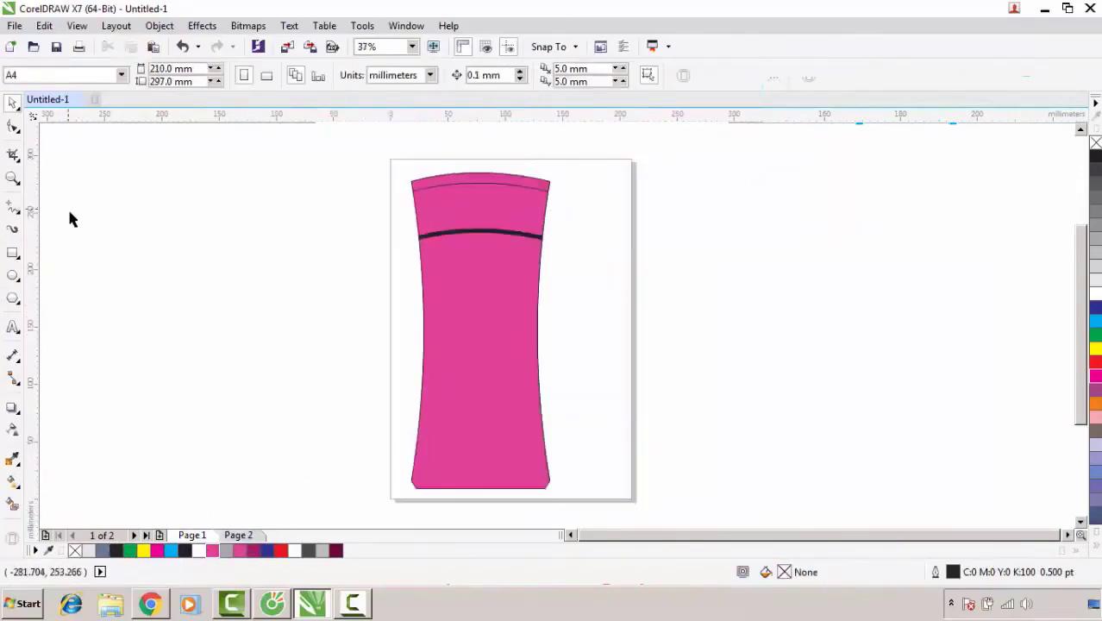
left_click(13, 208)
mouse_move(400, 166)
left_mouse_down()
mouse_move(433, 453)
mouse_move(407, 499)
left_mouse_up()
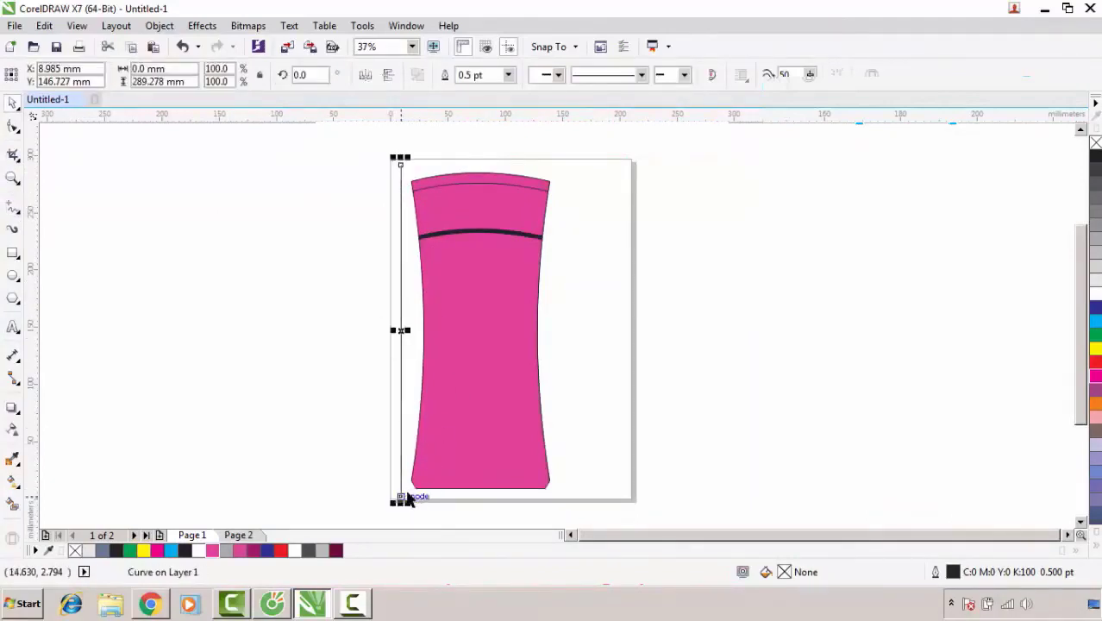
left_click(421, 393, "shift")
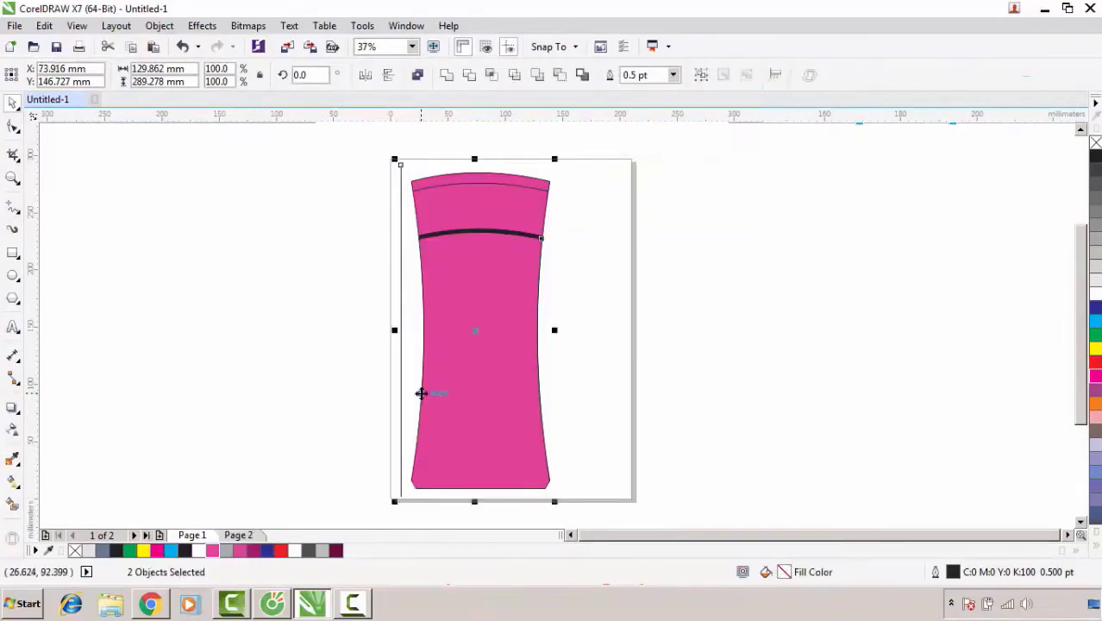
left_click(421, 394, "shift")
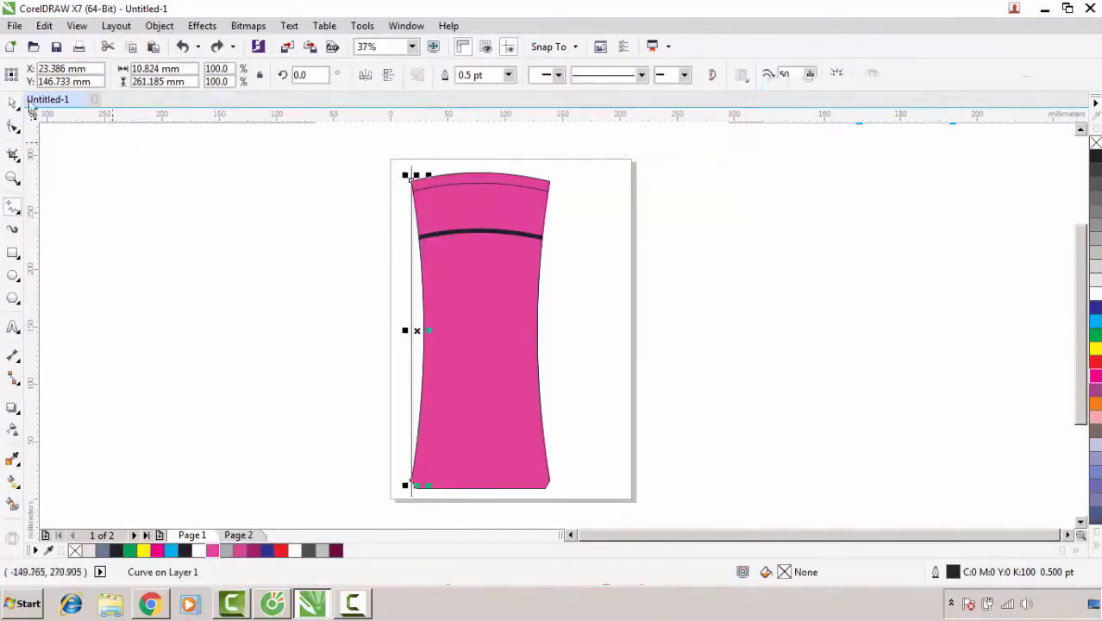
- Convert the vertical line to a curve and bend its middle inward to follow the body's left side
left_click(11, 128)
scroll(412, 322, "up", 2)
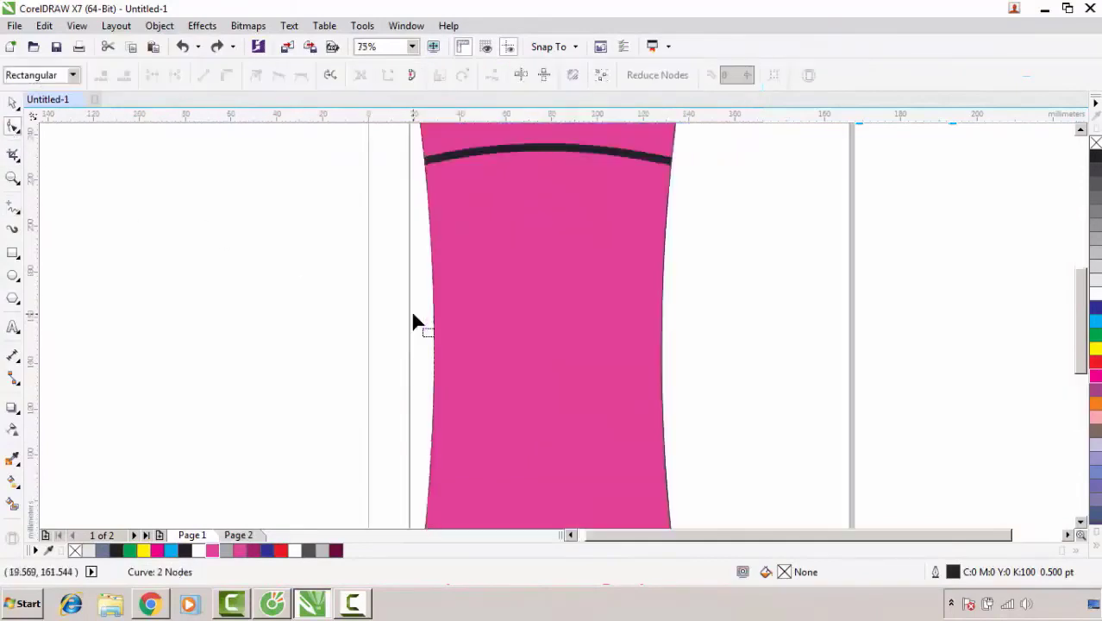
left_click(412, 319)
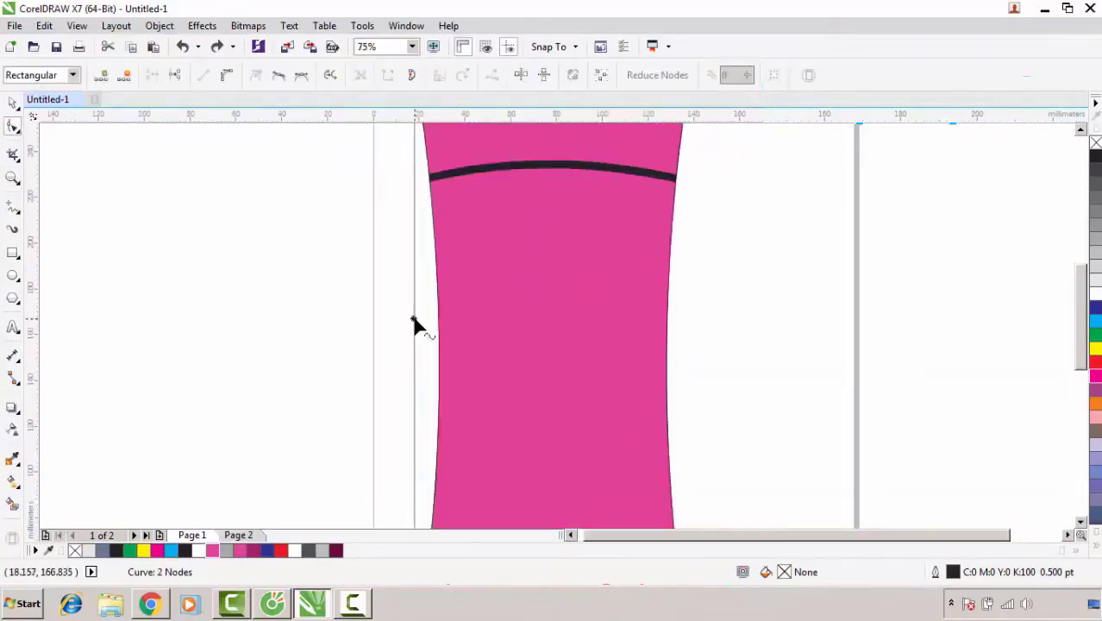
right_click(412, 319)
left_click(457, 105)
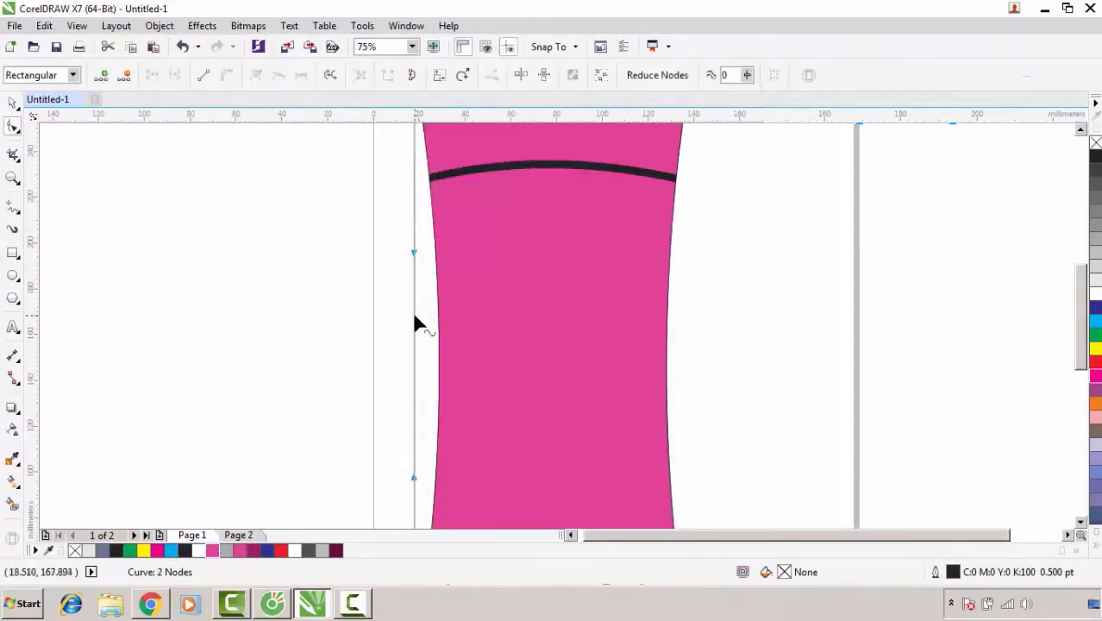
left_click_drag(412, 349, 436, 355)
scroll(293, 315, "down", 1)
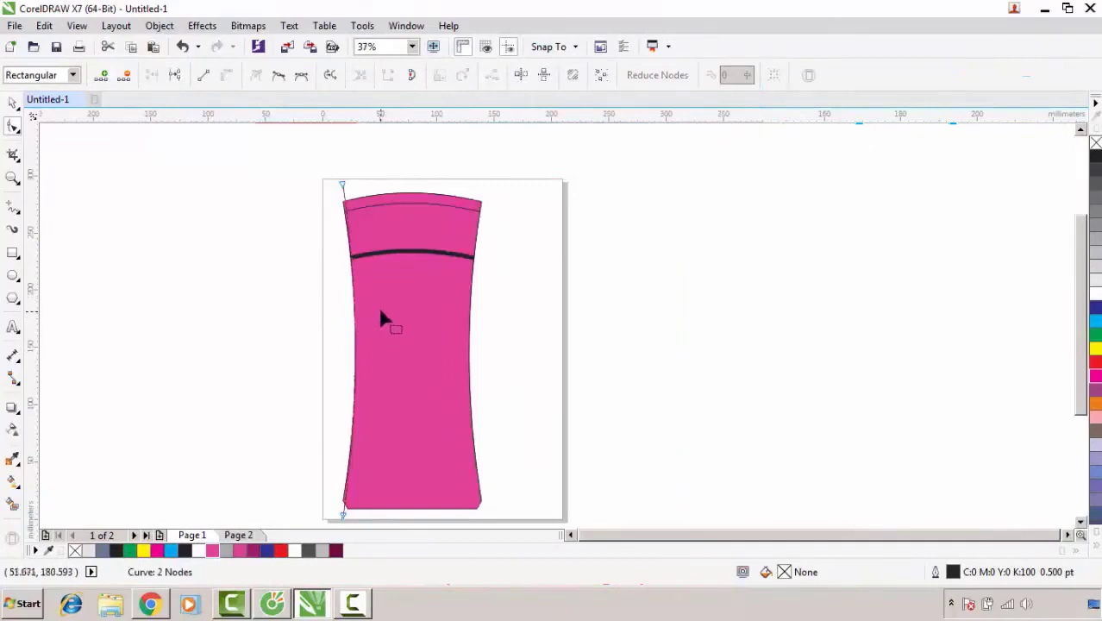
key("space")
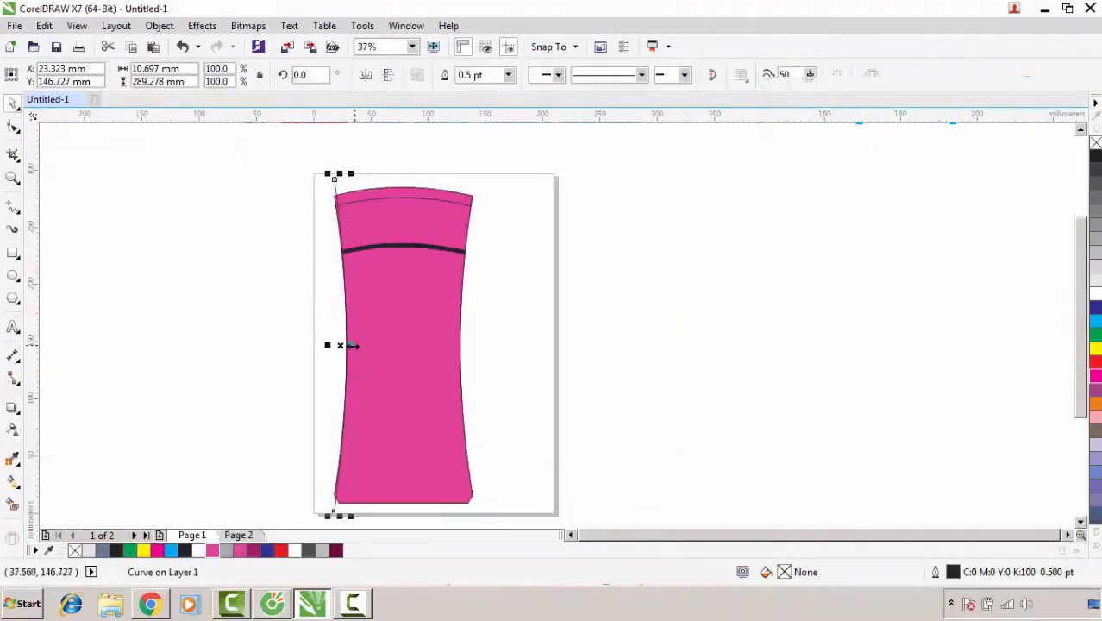
- Place a copy of the bent curve about 9 mm inside the left side and delete the original curve
left_click_drag(344, 345, 357, 351)
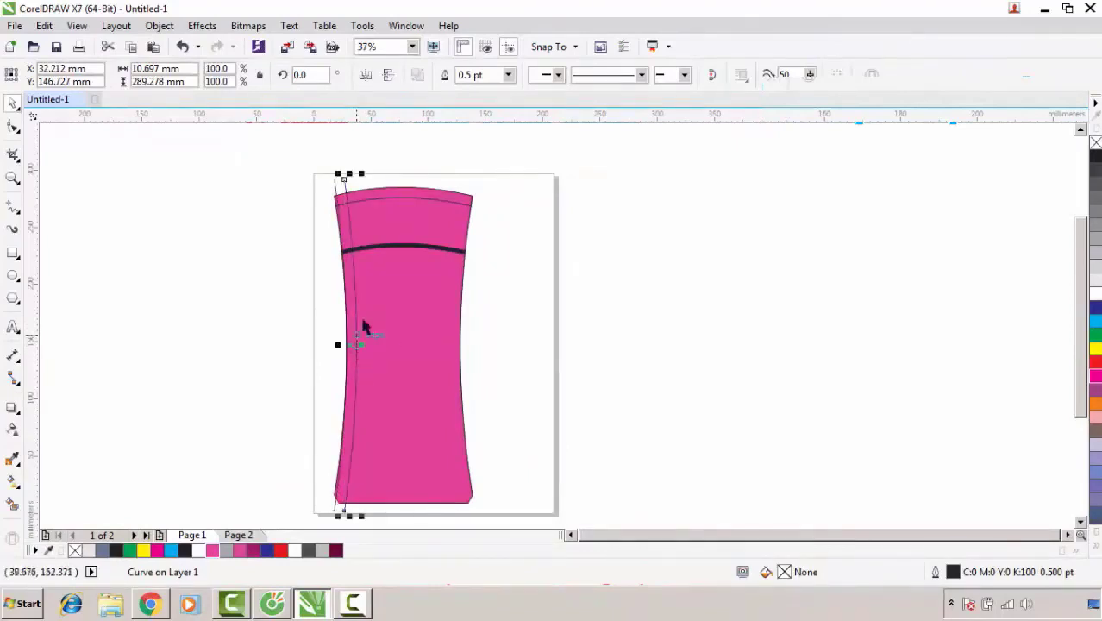
left_click(336, 191)
key("Delete")
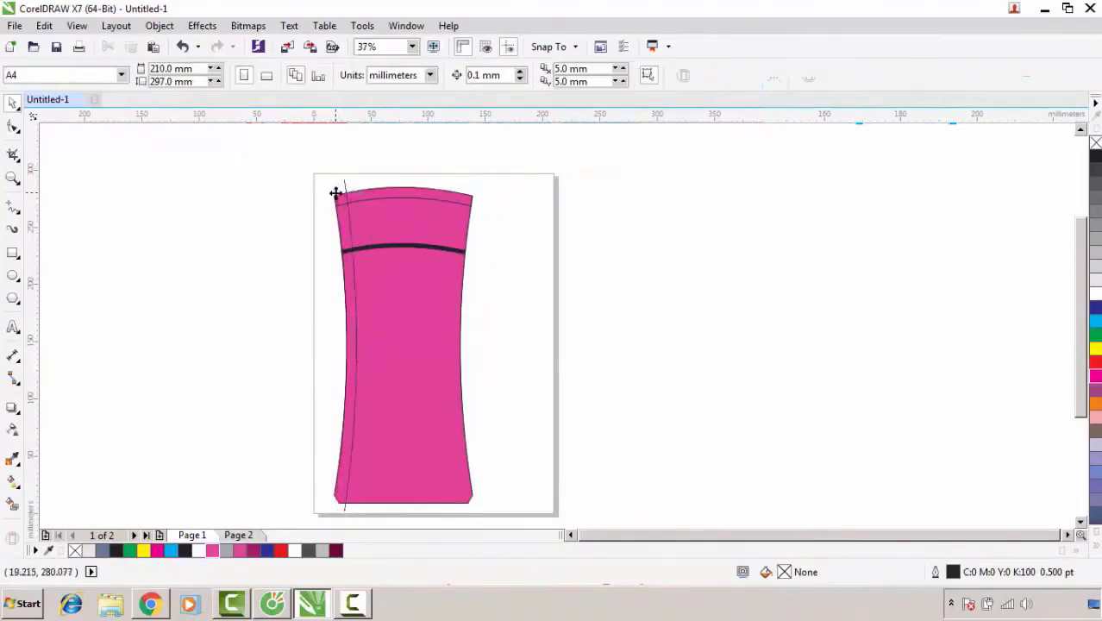
- Duplicate the inner bent curve about 2.6 mm further inward to outline a narrow stripe
scroll(359, 320, "up", 5)
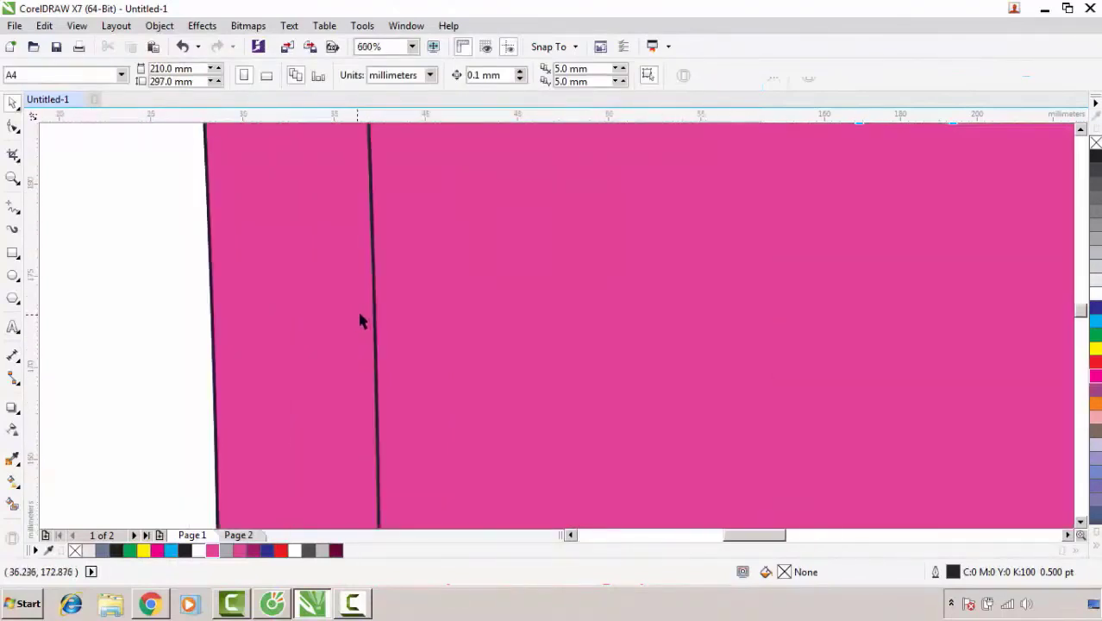
left_click_drag(376, 317, 423, 320)
scroll(369, 313, "down", 4)
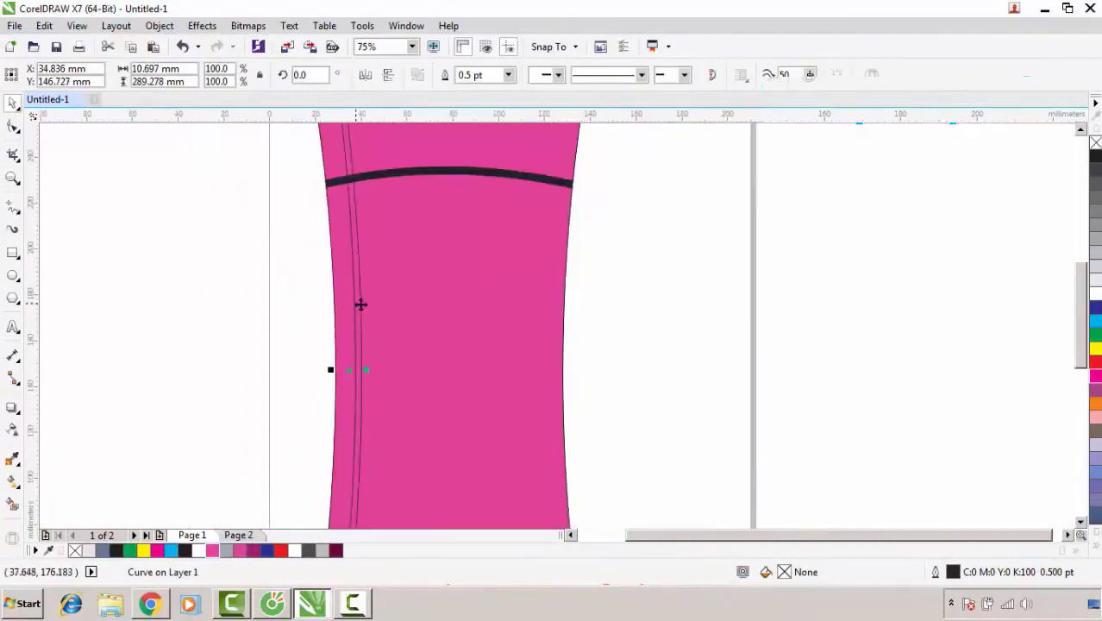
- Smart-fill the narrow stripe between the two bent curves with blue-grey in both the upper panel and the main body
scroll(362, 303, "up", 2)
key("Escape")
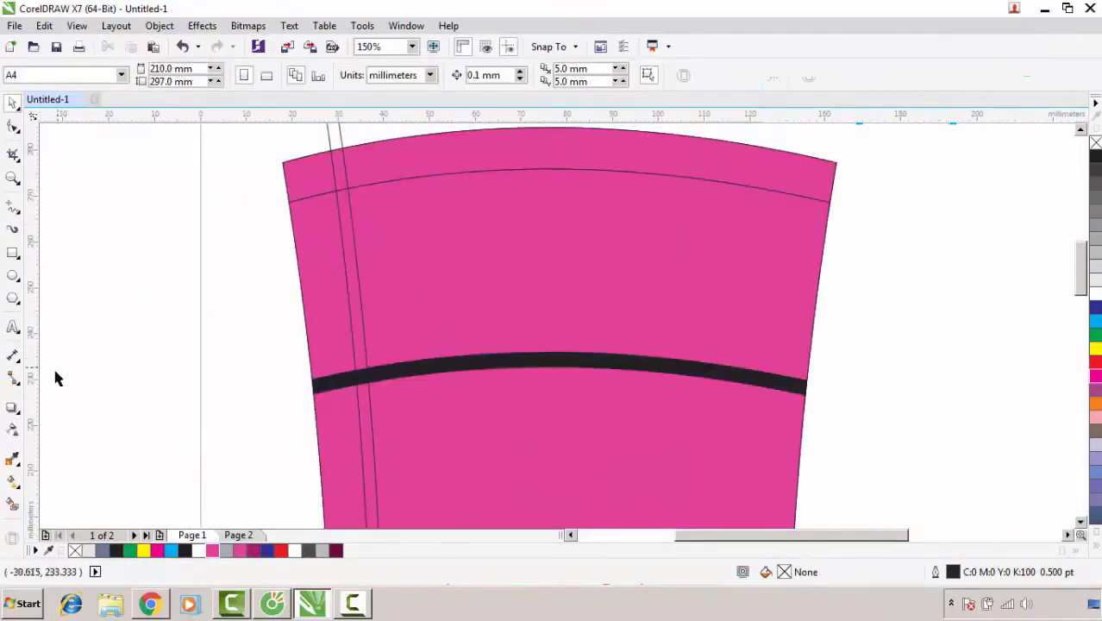
left_click(12, 505)
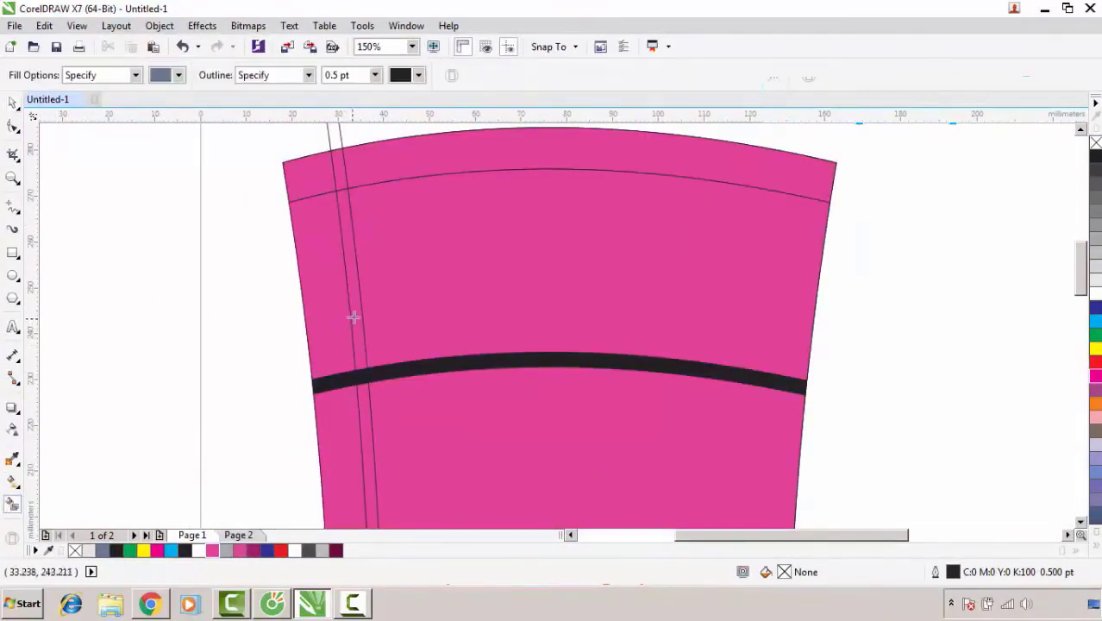
left_click(353, 317)
scroll(367, 345, "down", 3)
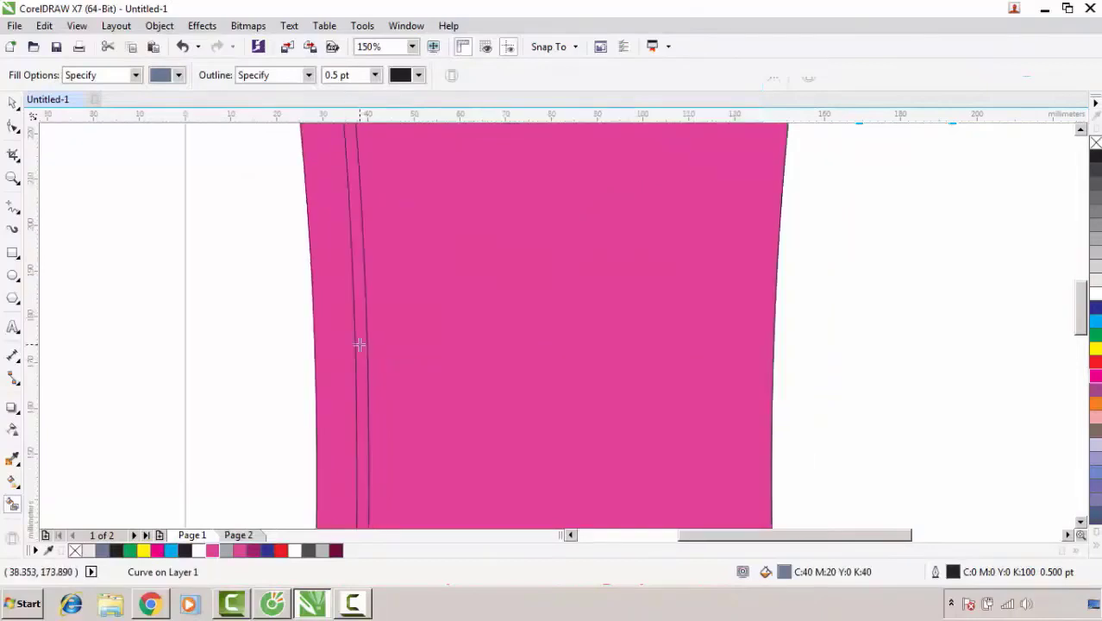
left_click(359, 344)
scroll(323, 329, "down", 3)
left_click(12, 102)
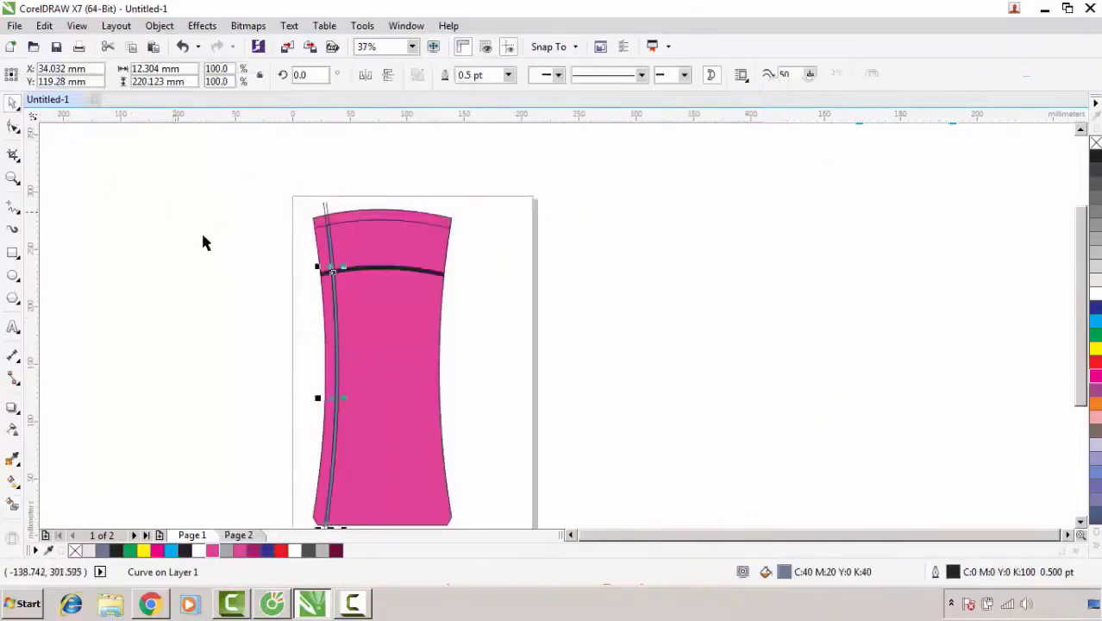
left_click(303, 321)
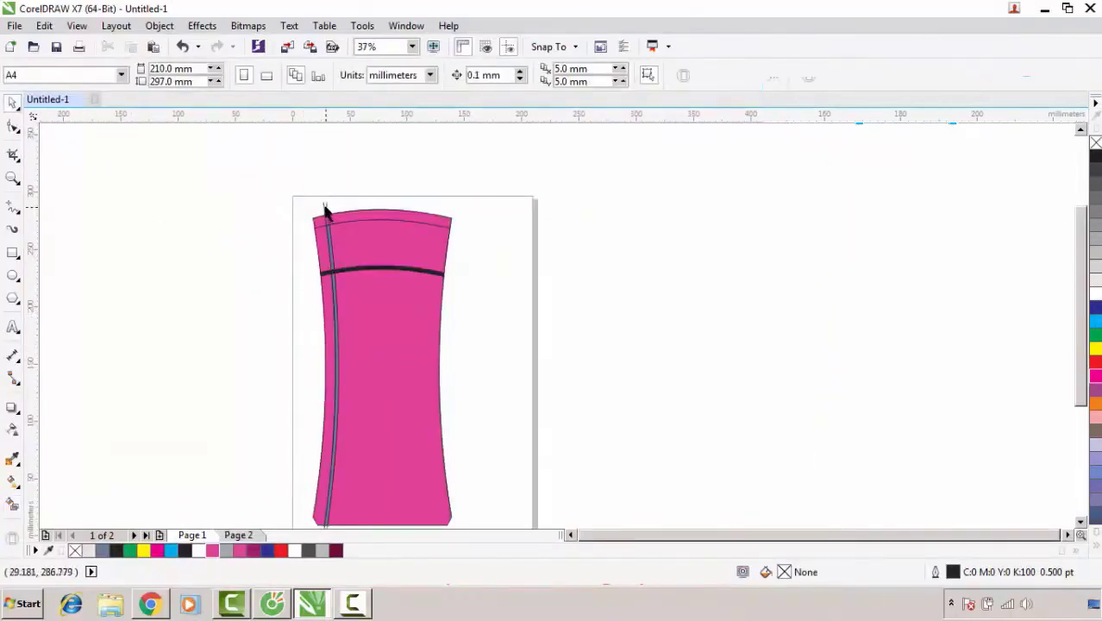
- Delete the two bent construction curves that extend above the top band
scroll(326, 210, "up", 3)
left_click(334, 237)
right_click(338, 233)
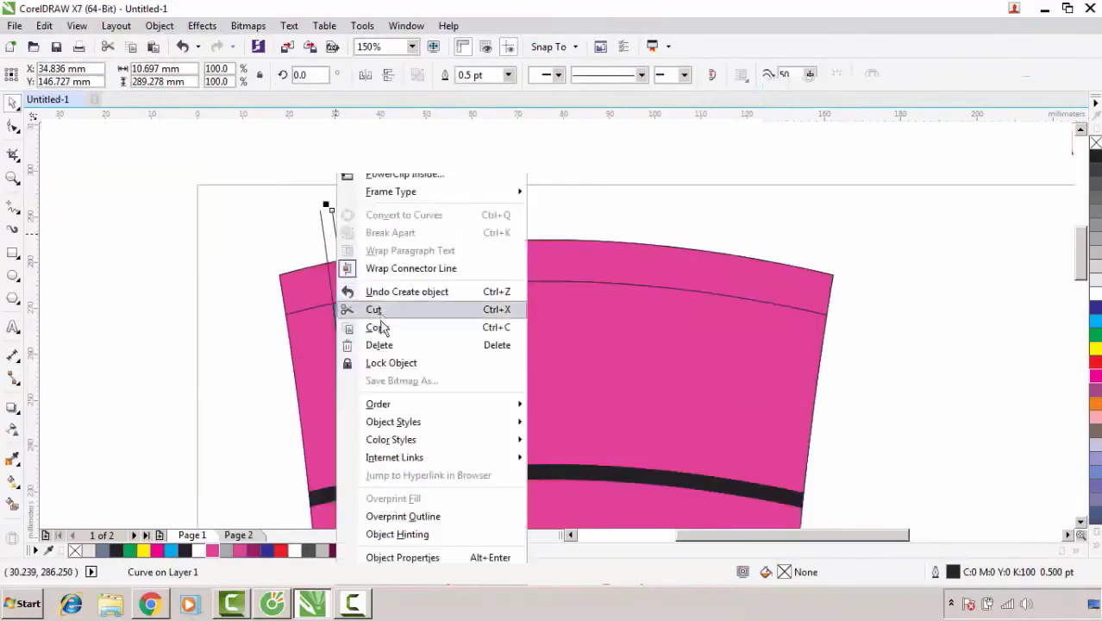
left_click(380, 345)
left_click(325, 241)
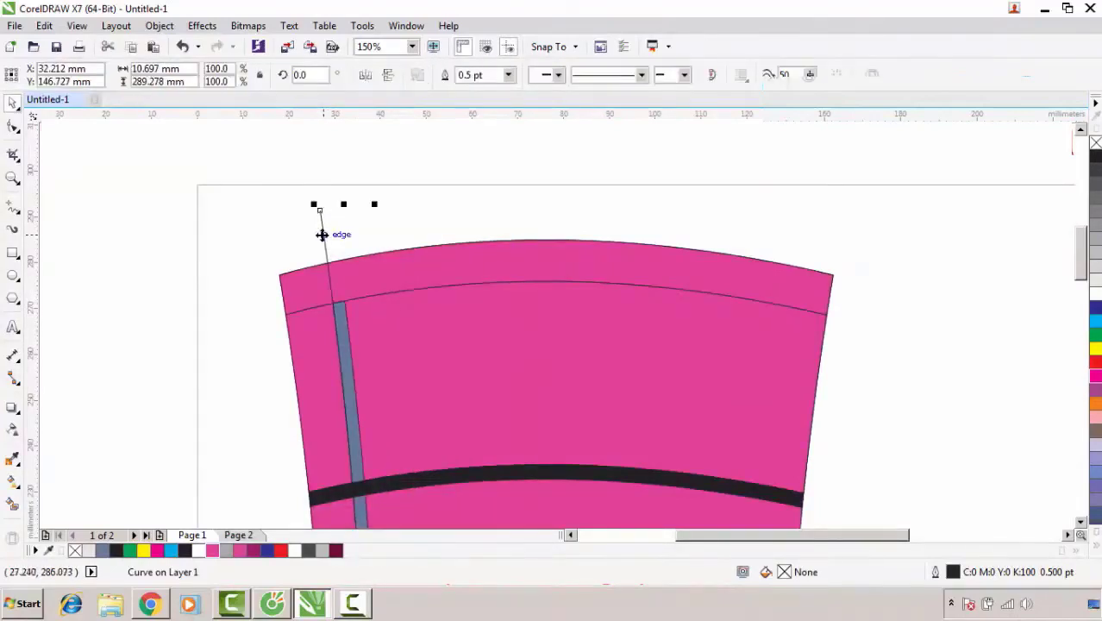
right_click(323, 234)
left_click(366, 345)
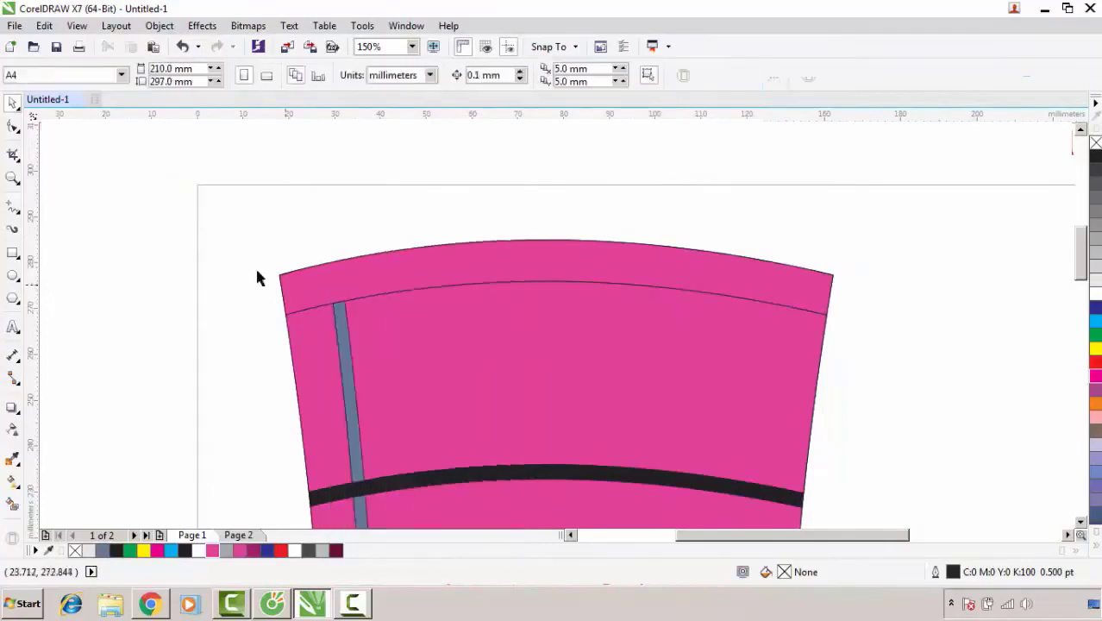
- Fill the top band with cyan
left_click(349, 282)
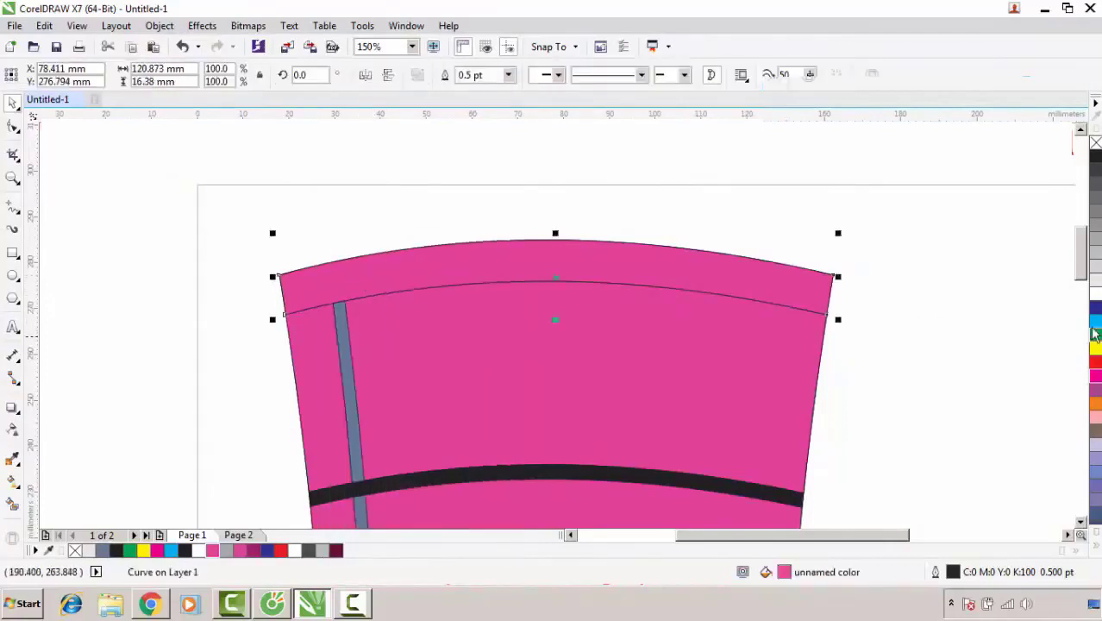
left_click(1093, 323)
left_click(424, 216)
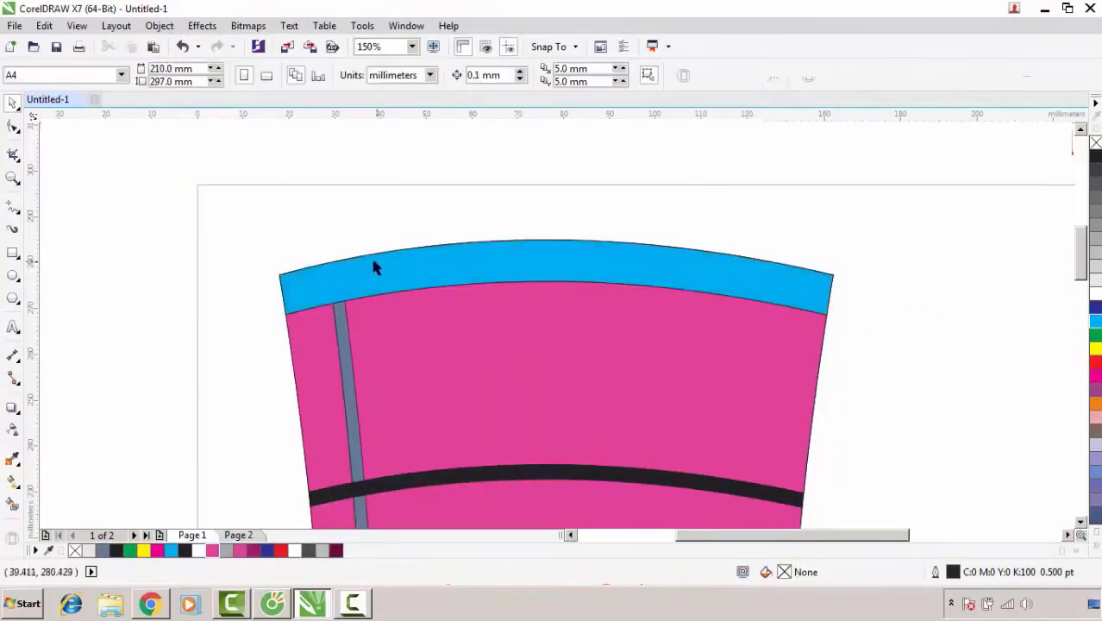
- Fill the narrow stripe segments above and below the black band with white and remove their outlines
scroll(342, 294, "down", 3)
left_click(342, 294)
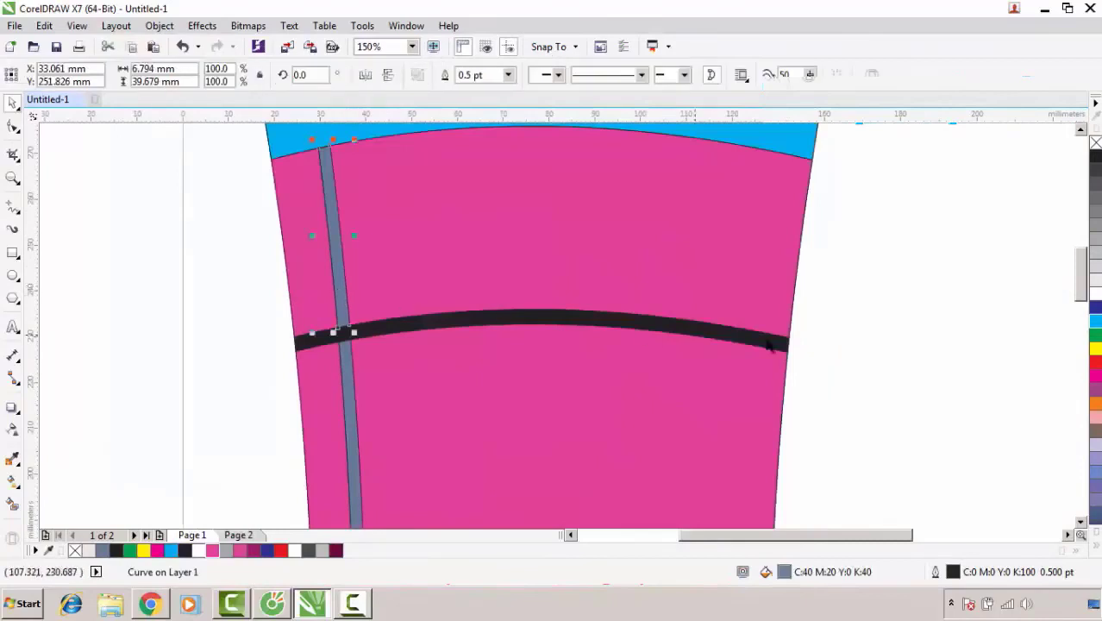
left_click(1094, 295)
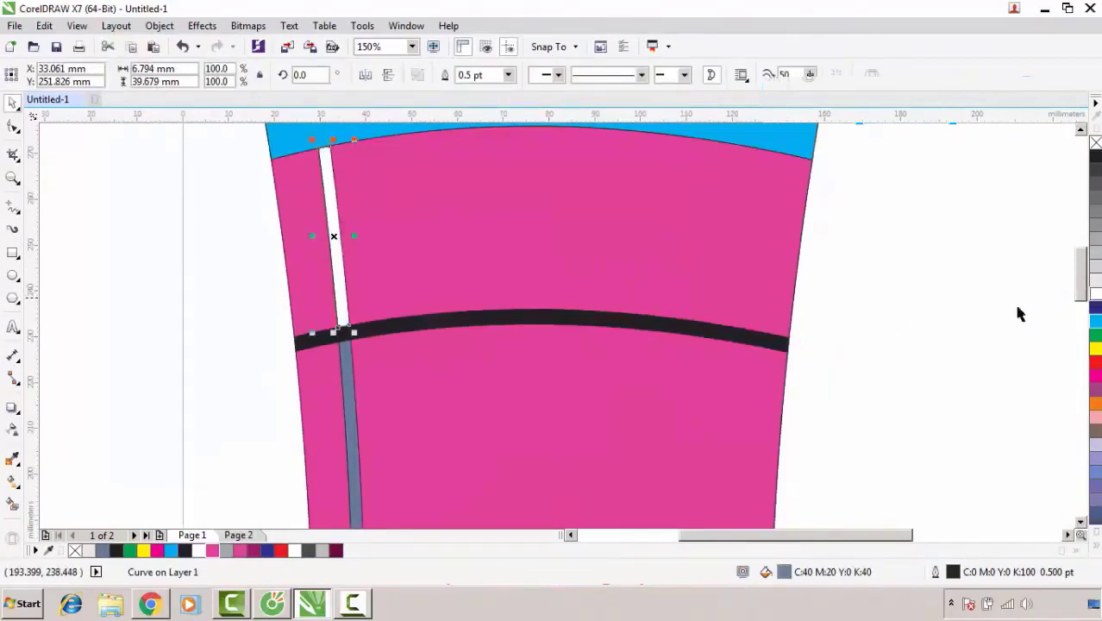
right_click(1094, 145)
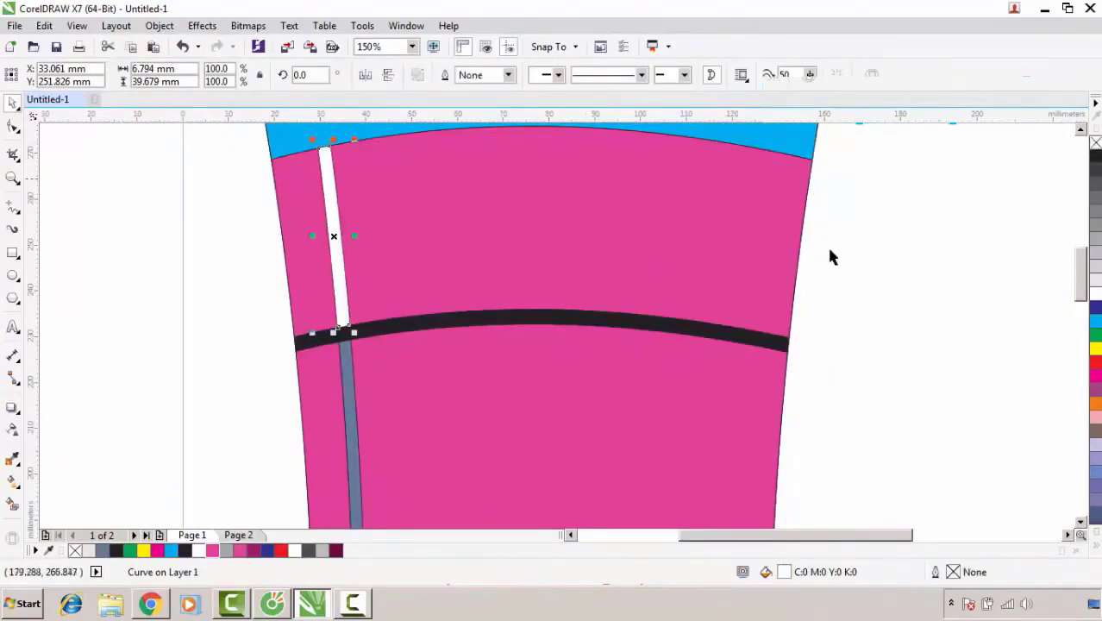
left_click(348, 385)
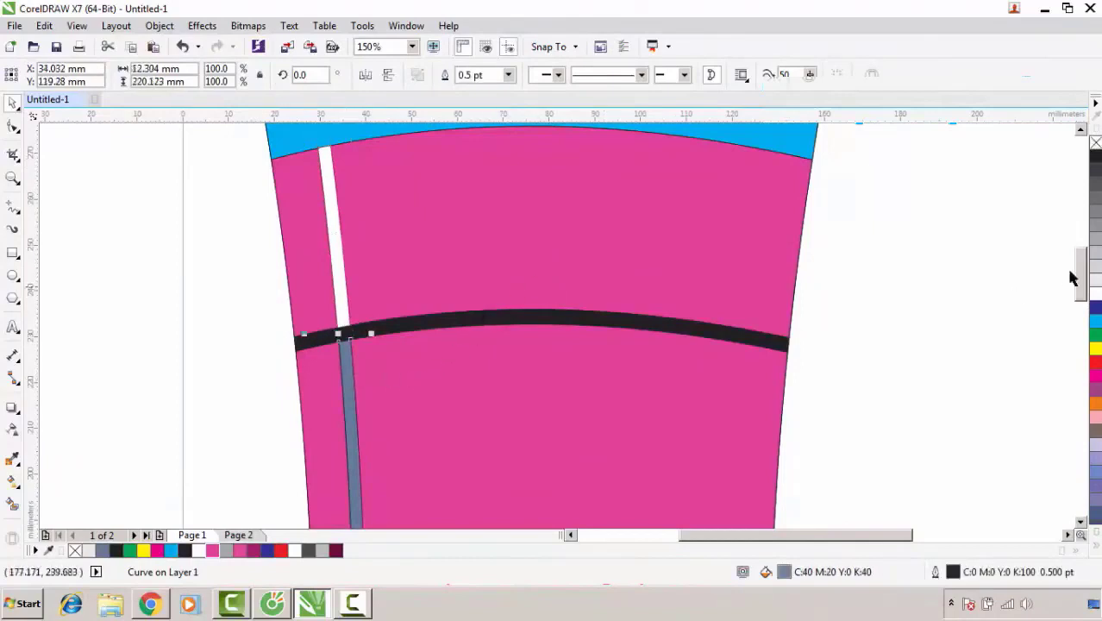
left_click(1095, 295)
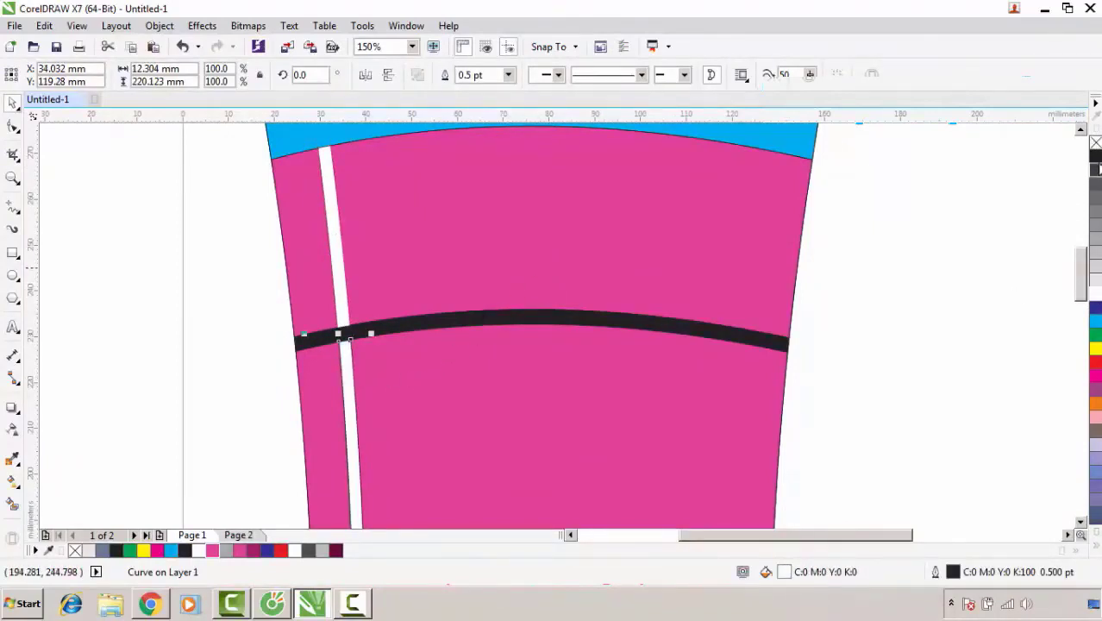
right_click(1095, 143)
left_click(968, 273)
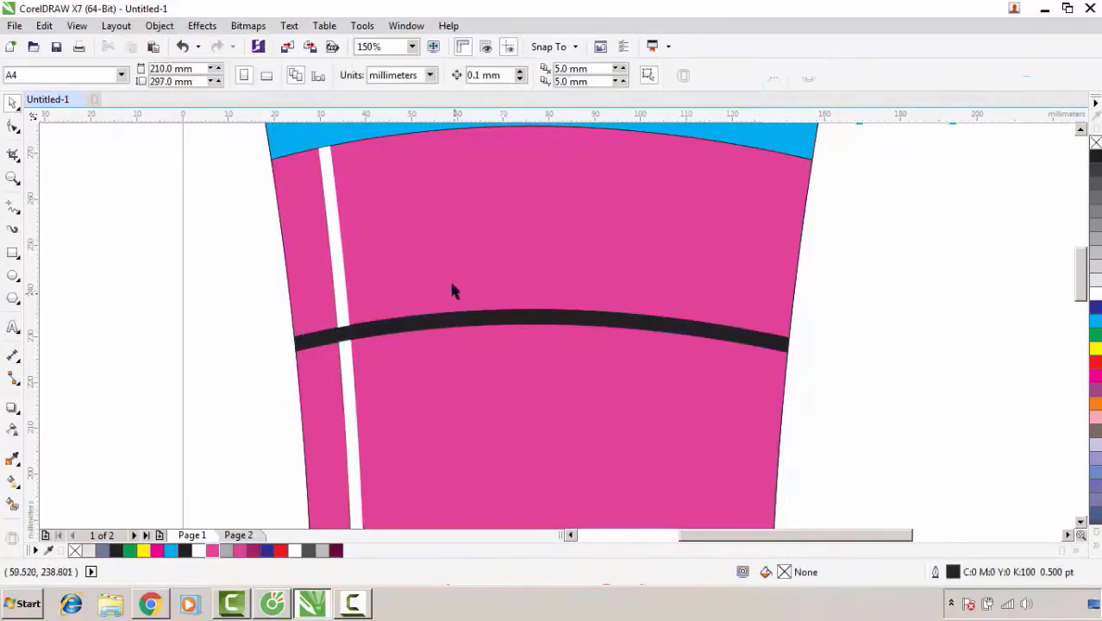
- Shorten the upper white stripe's top end with Back Minus Front, using a copy of the cyan band shifted about 3.5 mm down
scroll(438, 309, "down", 3)
scroll(435, 204, "up", 5)
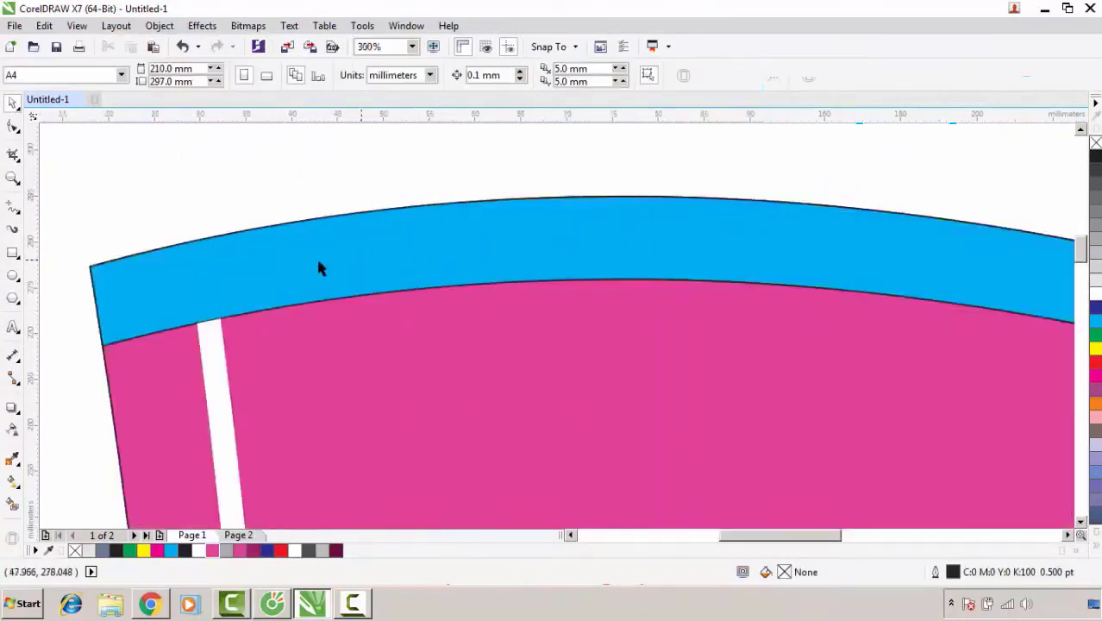
left_click(216, 281)
left_click_drag(305, 264, 303, 298)
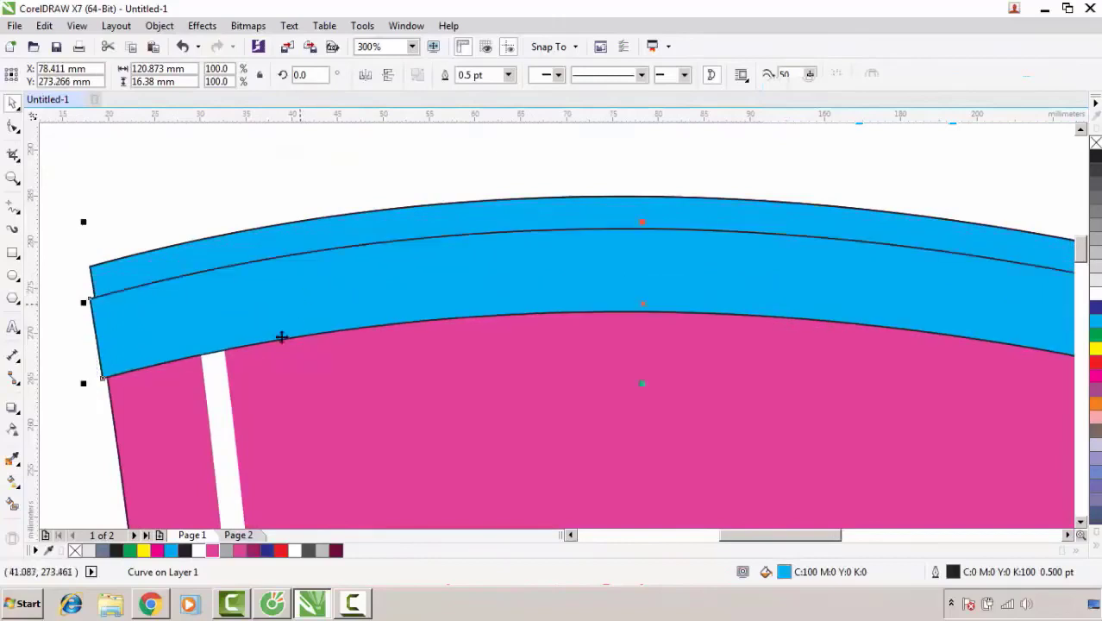
left_click(220, 402, "shift")
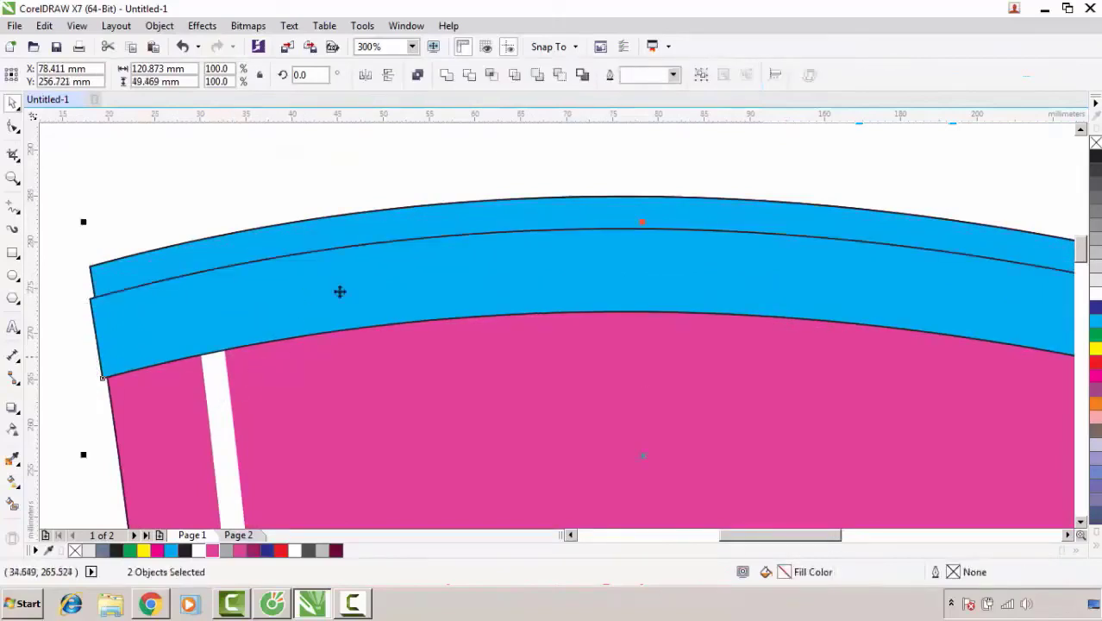
left_click(559, 74)
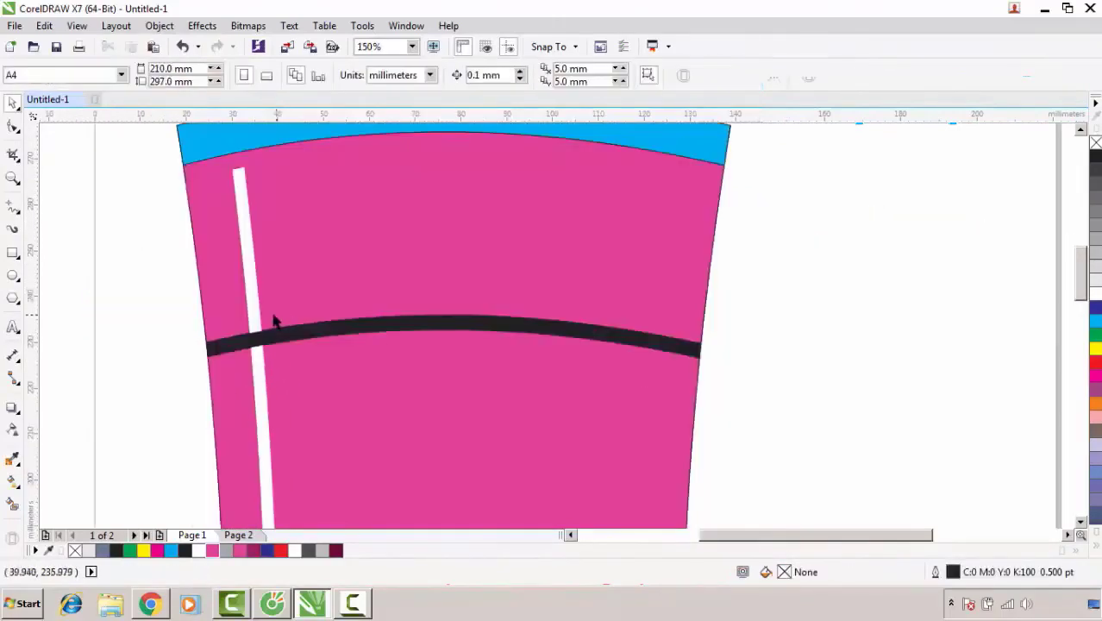
- Shorten the upper white stripe's bottom end with Back Minus Front, using a copy of the black band shifted slightly up
scroll(275, 315, "up", 1)
left_click(292, 351)
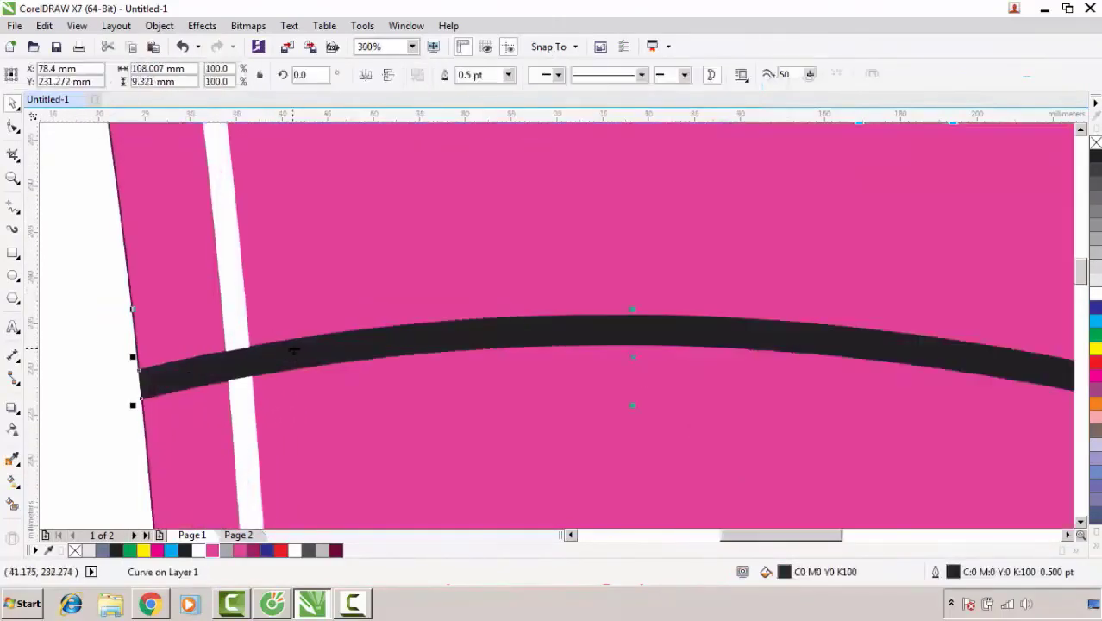
left_click_drag(341, 348, 336, 325)
left_click(235, 246, "shift")
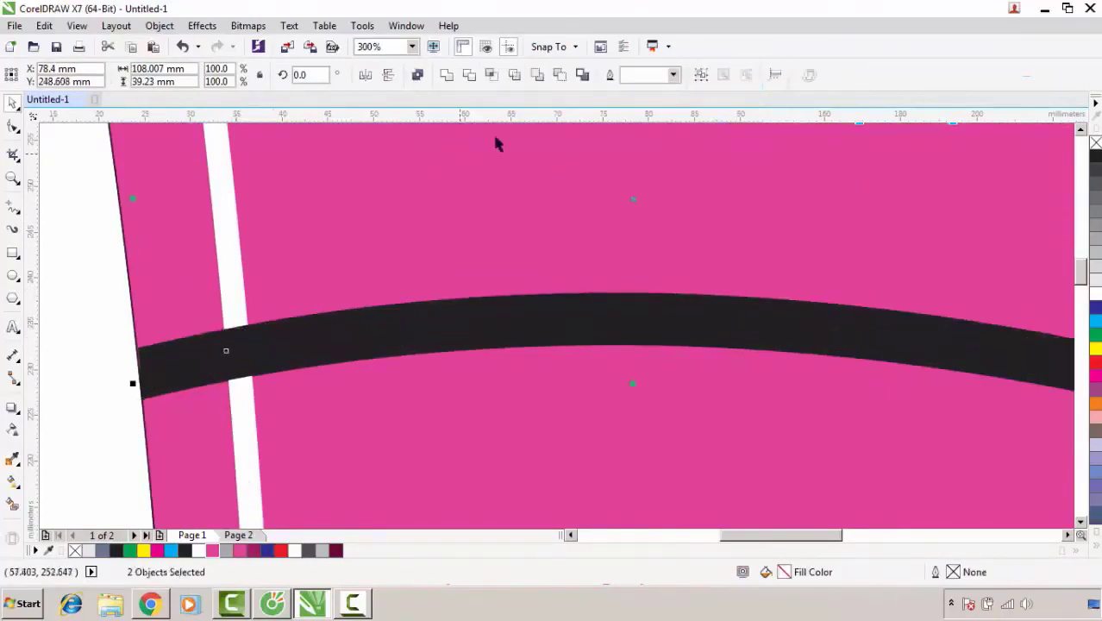
left_click(559, 76)
scroll(351, 244, "down", 2)
left_click(272, 267)
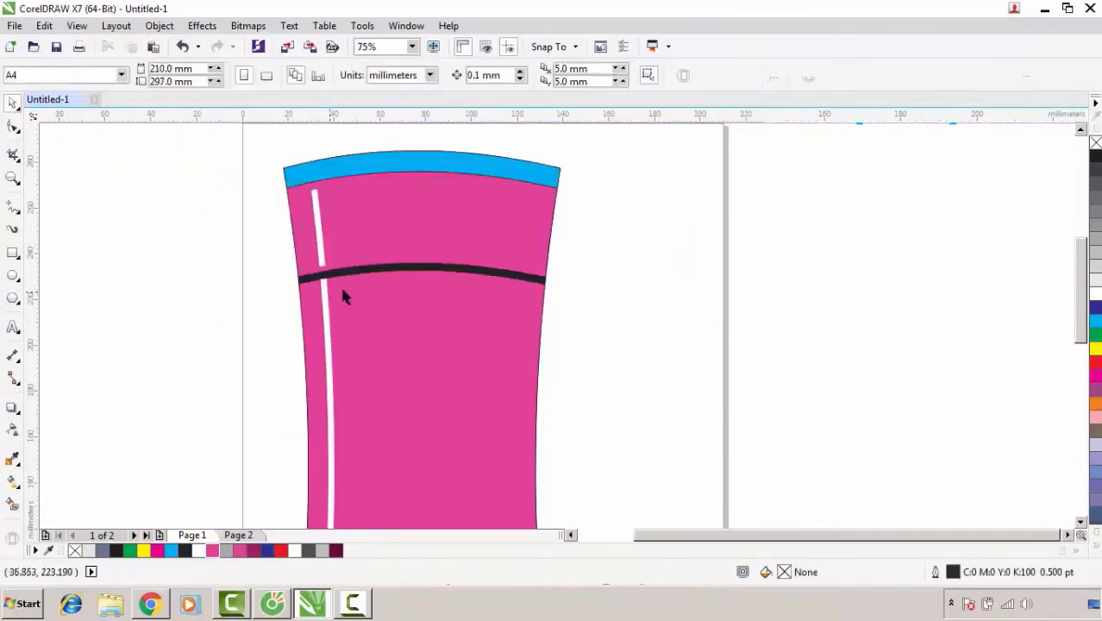
- Shorten the lower white stripe's top end with Back Minus Front, using a copy of the black band shifted slightly down
scroll(342, 292, "up", 1)
scroll(355, 280, "up", 1)
left_click(357, 279)
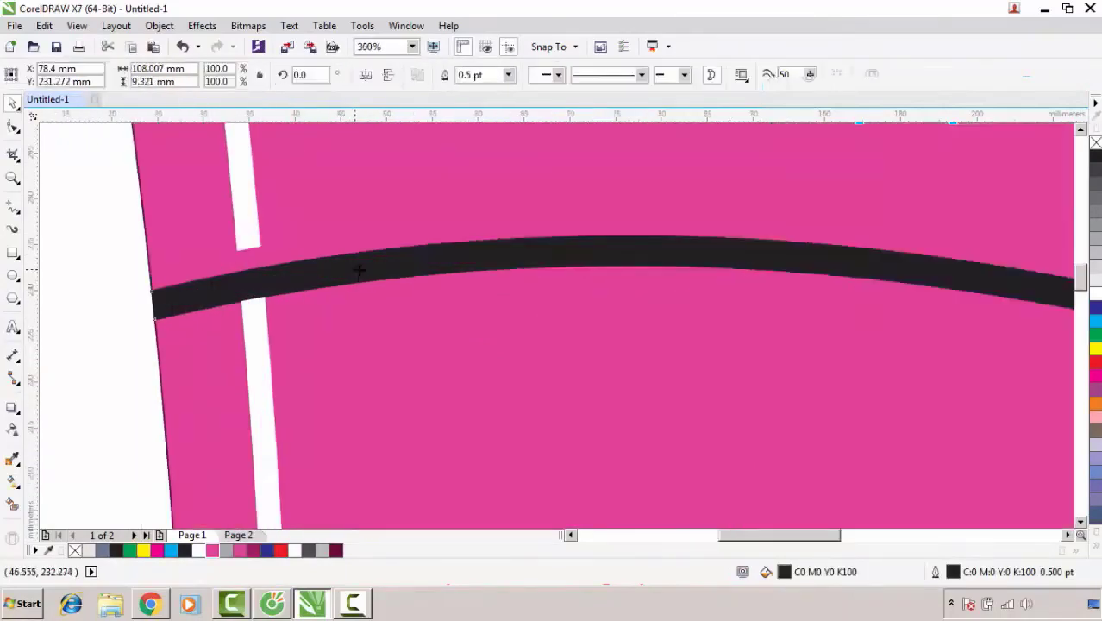
left_click_drag(401, 281, 402, 288)
left_click(274, 345, "shift")
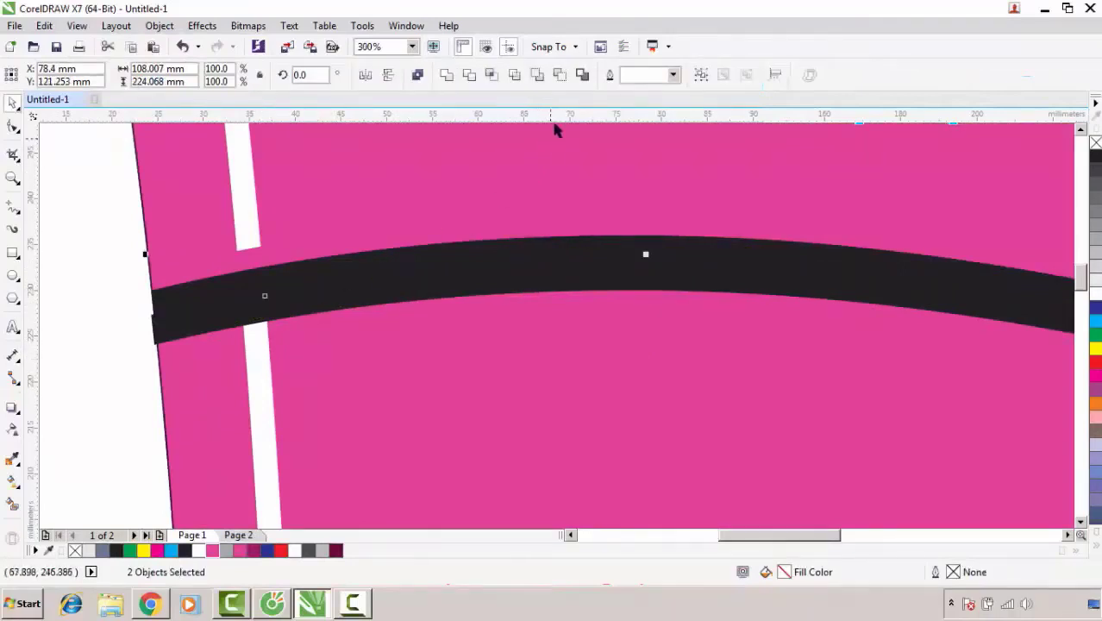
left_click(560, 78)
scroll(440, 252, "down", 1)
left_click(283, 324)
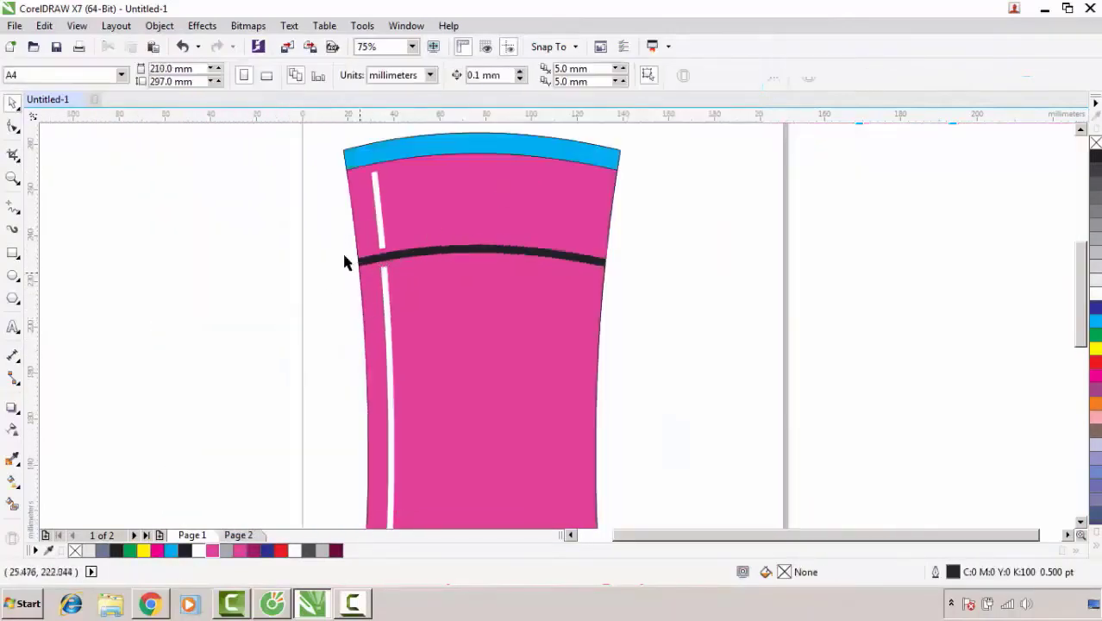
- Draw a rectangle about 14.8 by 14.1 mm over the bottom end of the lower white stripe
scroll(345, 259, "down", 2)
scroll(362, 482, "up", 4)
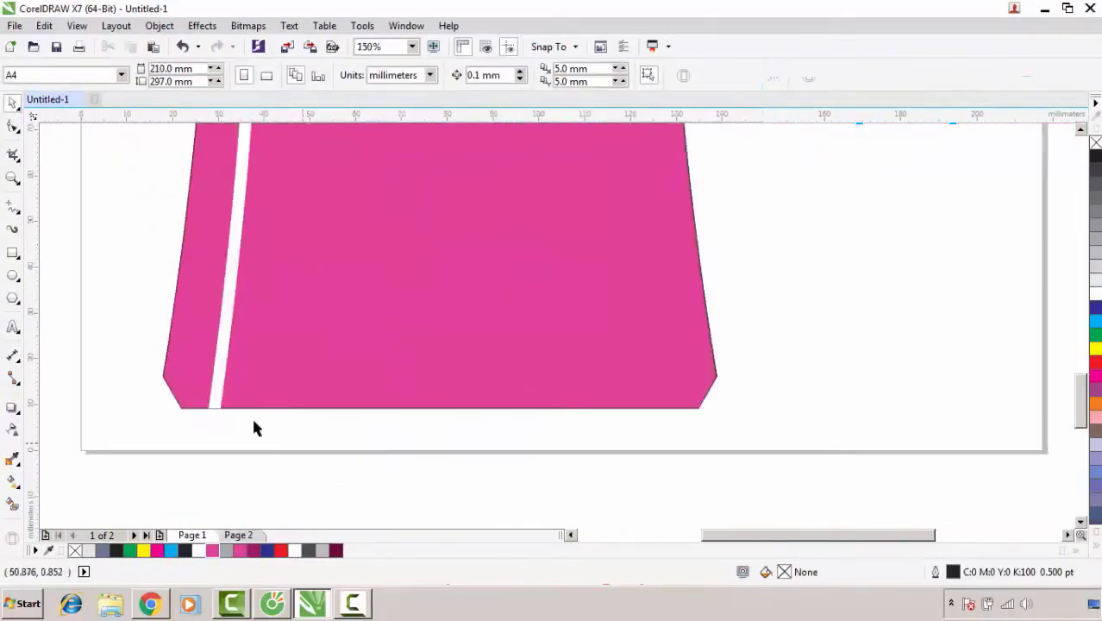
left_click(16, 256)
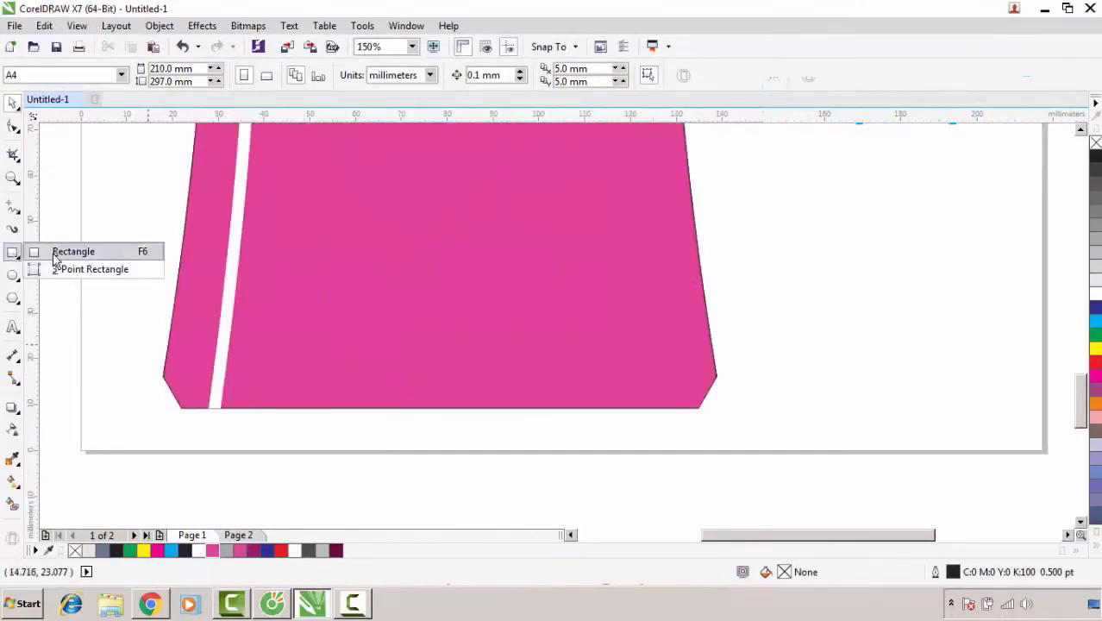
left_click(58, 252)
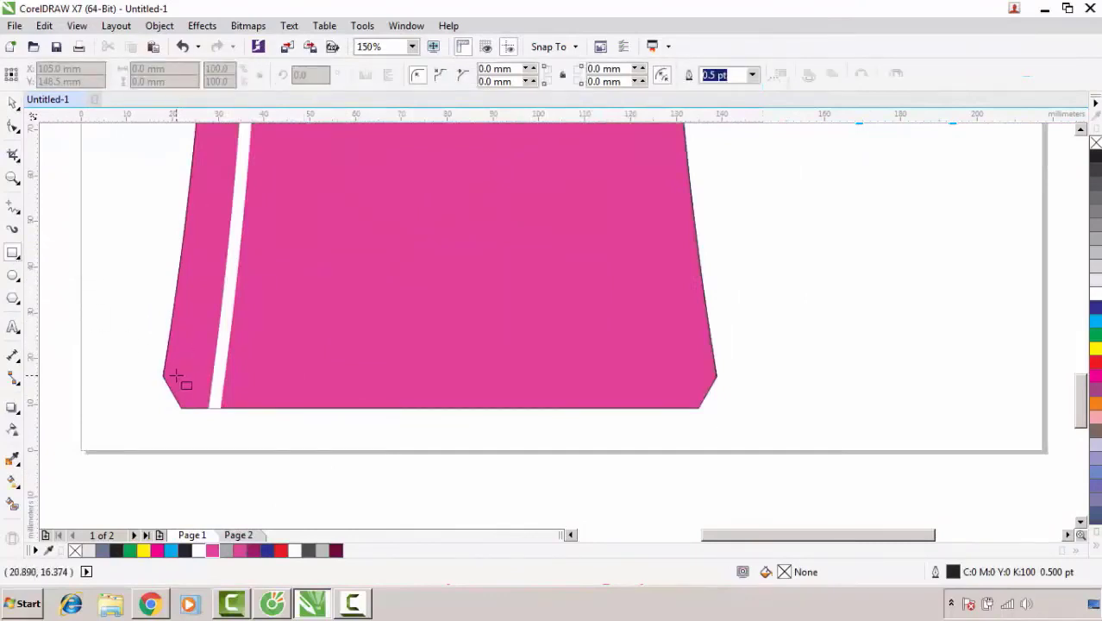
left_click_drag(176, 376, 245, 440)
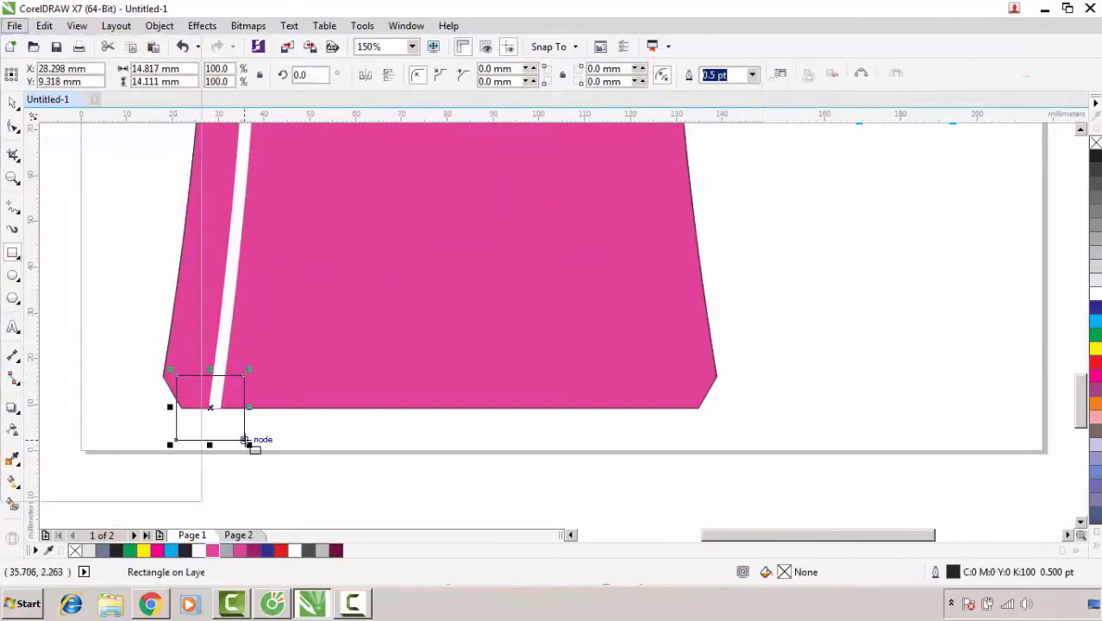
key("alt+f")
key("Escape")
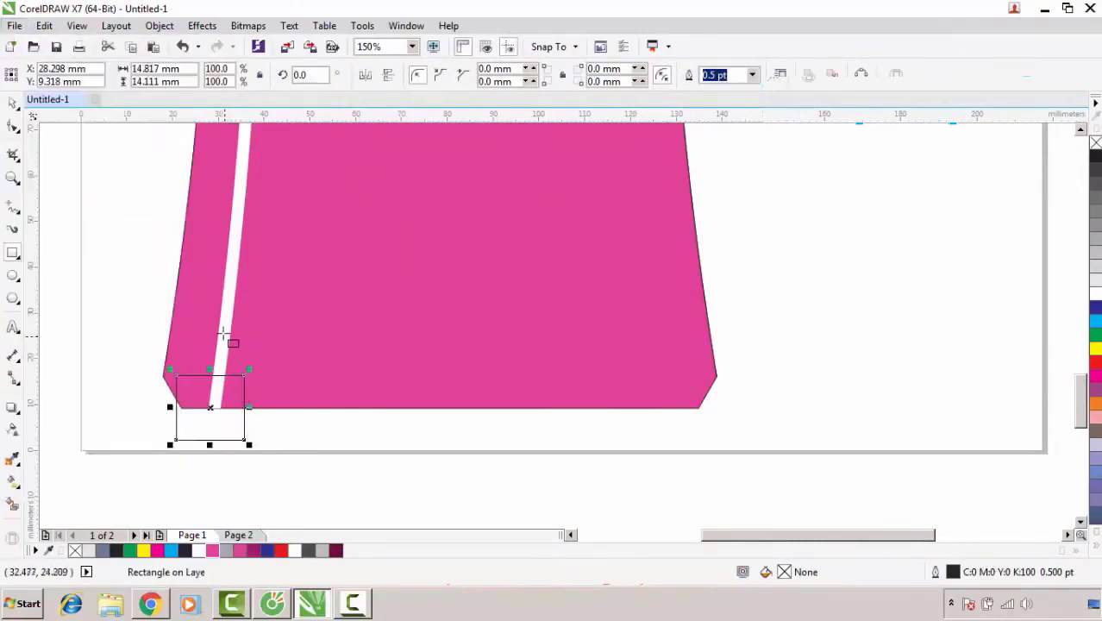
- Cut the rectangle out of the lower white stripe's bottom end with Back Minus Front
left_click(13, 102)
left_click(231, 302, "shift")
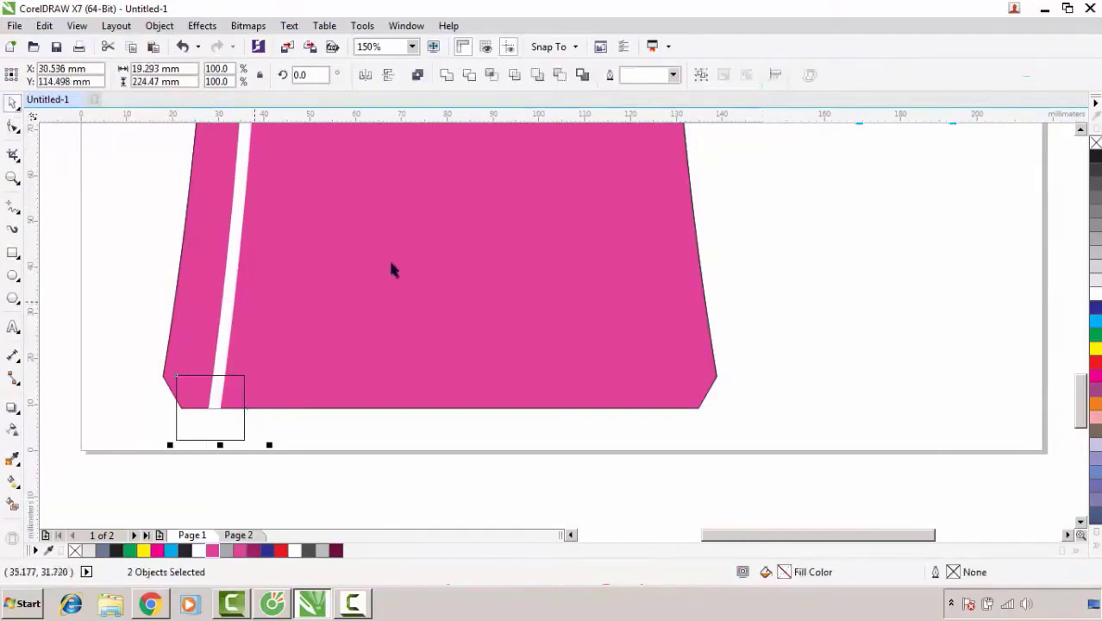
left_click(559, 75)
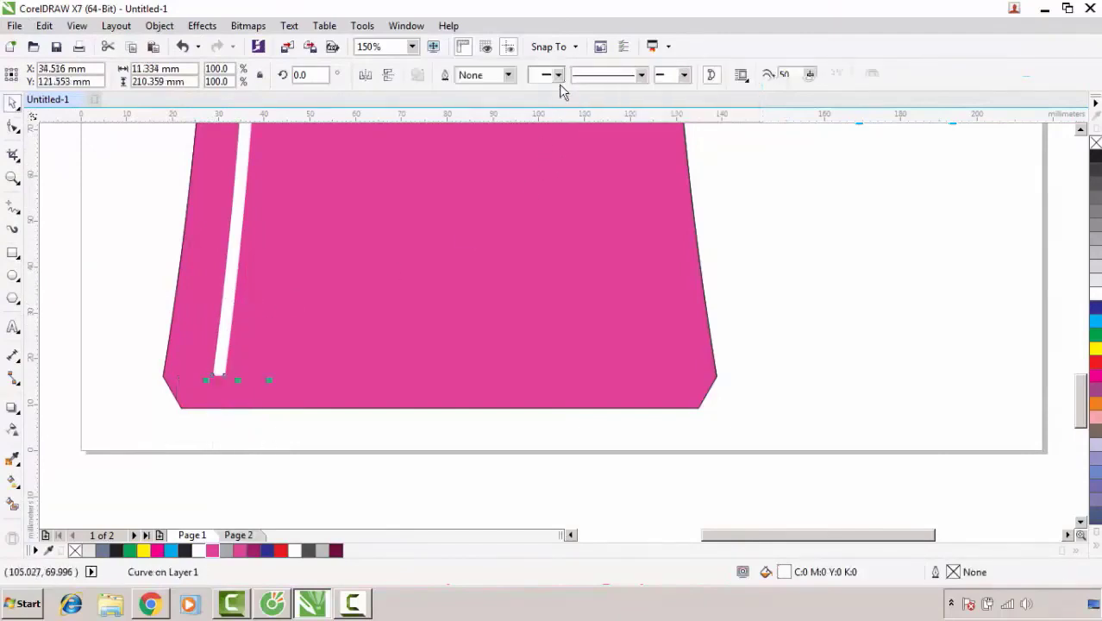
scroll(393, 385, "down", 3)
left_click(383, 393)
- Convert the upper white stripe to a 300 dpi CMYK bitmap with anti-aliasing and a transparent background
scroll(377, 262, "up", 2)
scroll(350, 195, "up", 3)
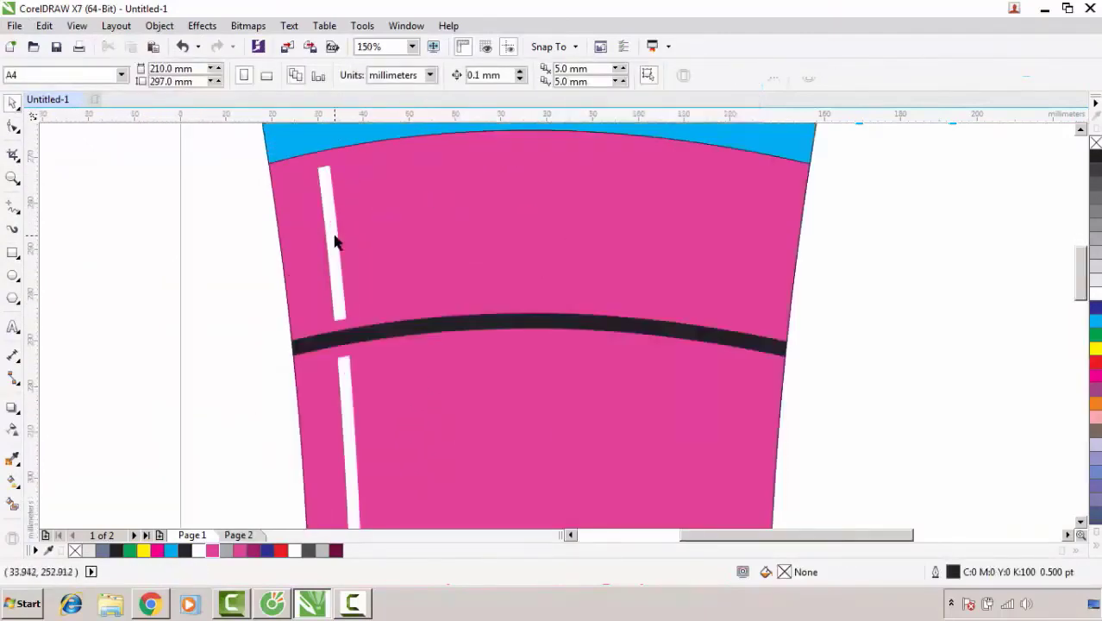
left_click(333, 240)
left_click(247, 26)
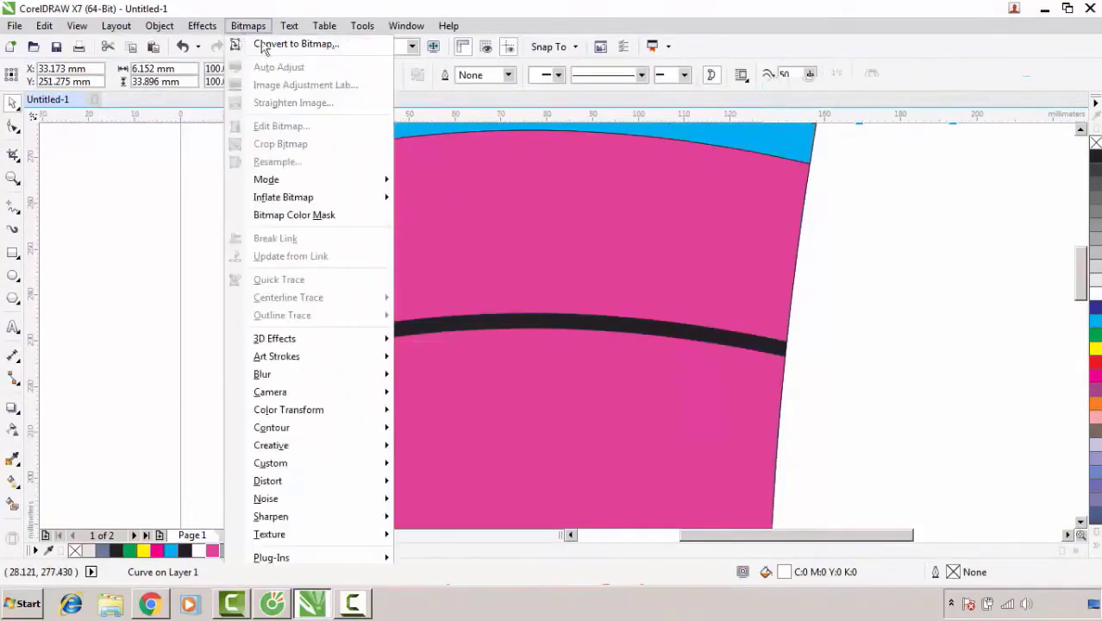
left_click(377, 46)
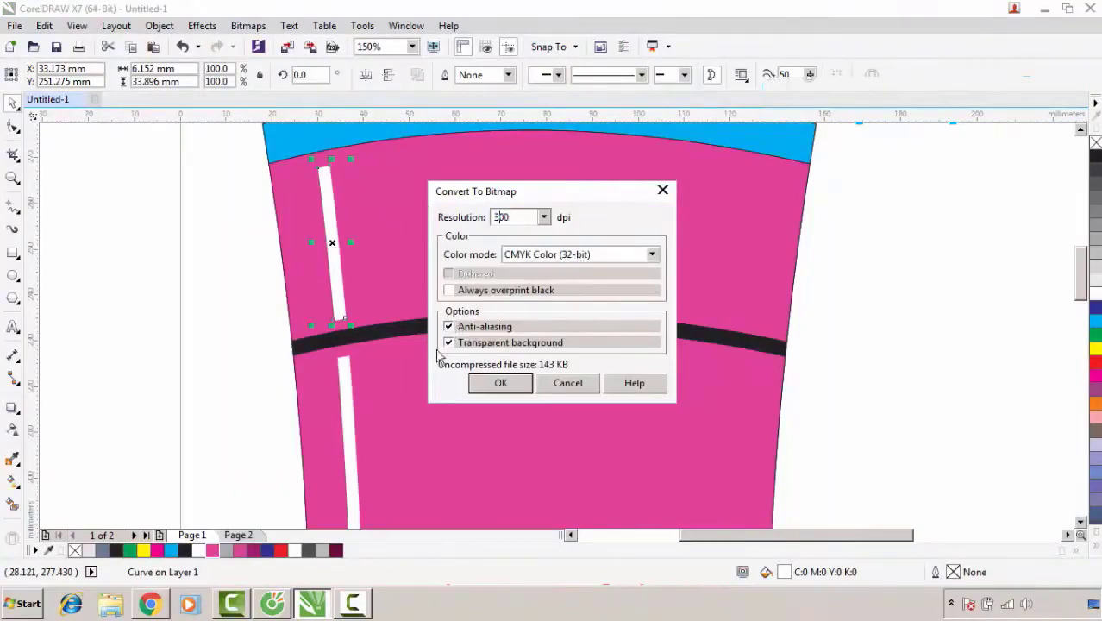
left_click(506, 383)
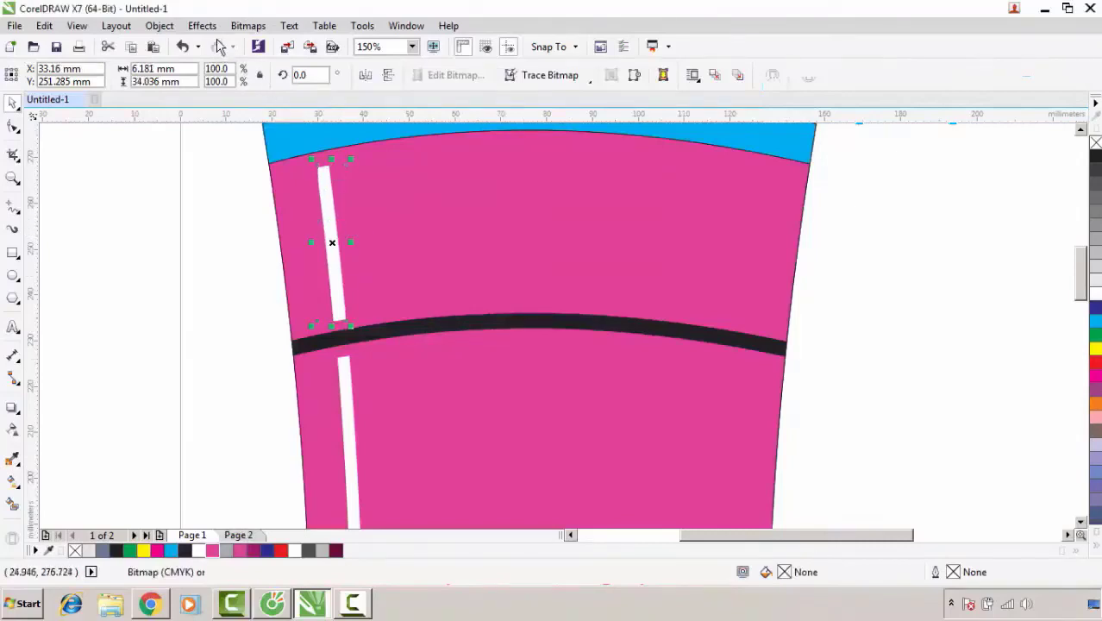
- Apply a Gaussian Blur with a 27-pixel radius to the upper stripe bitmap
left_click(248, 26)
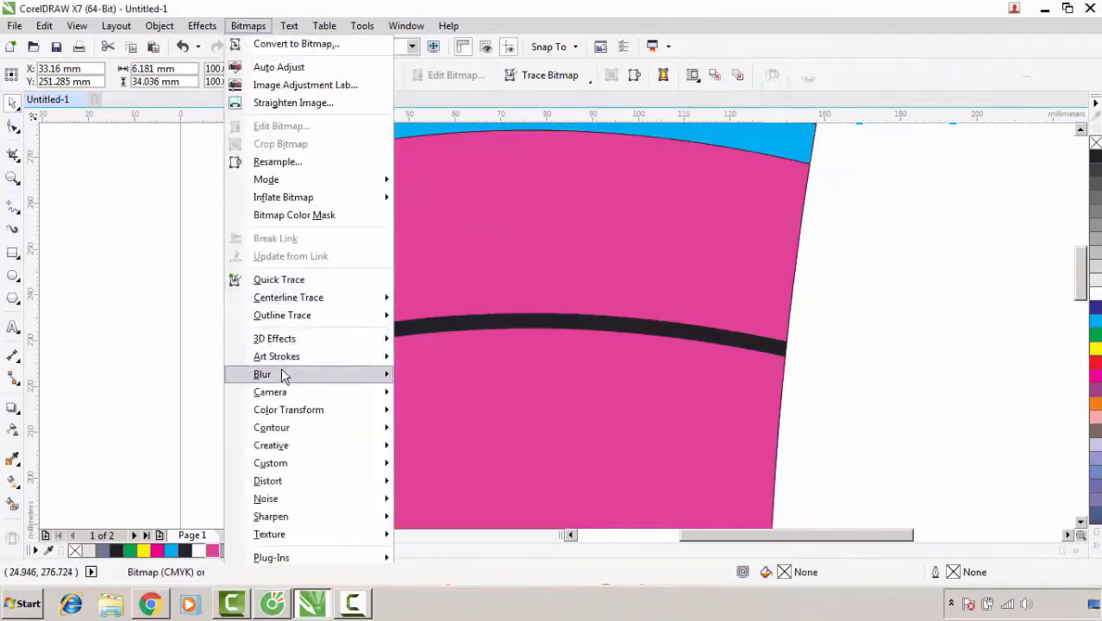
mouse_move(284, 377)
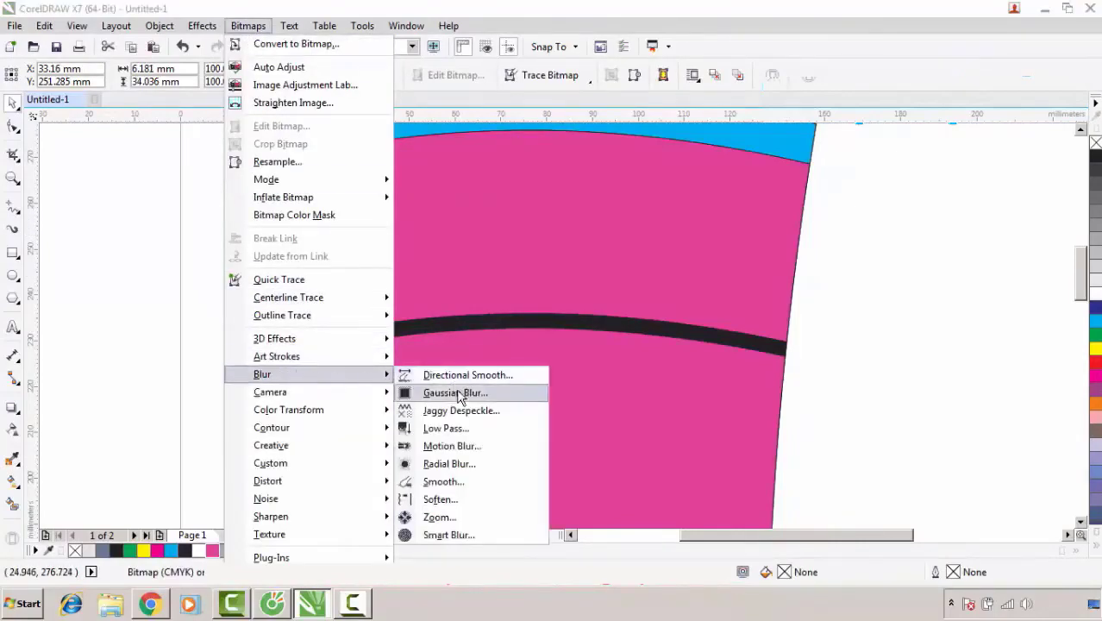
left_click(502, 395)
left_click_drag(456, 239, 592, 216)
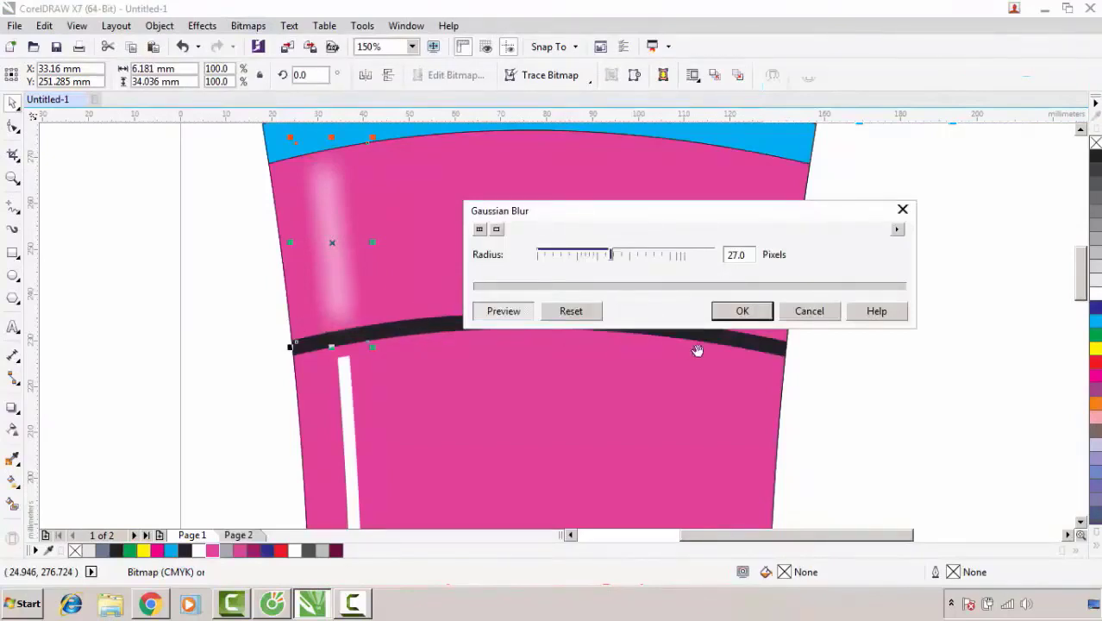
left_click(747, 314)
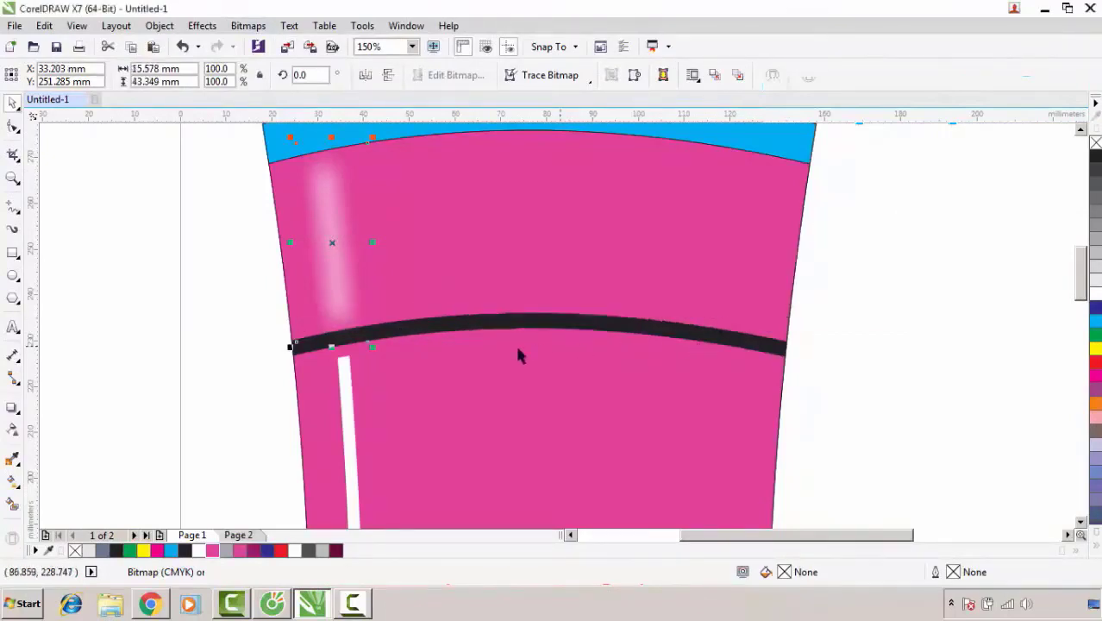
- Convert the lower white stripe to a 300 dpi CMYK bitmap with anti-aliasing and a transparent background
scroll(519, 352, "down", 1)
left_click_drag(457, 514, 375, 329)
scroll(374, 307, "up", 1)
left_click(375, 312)
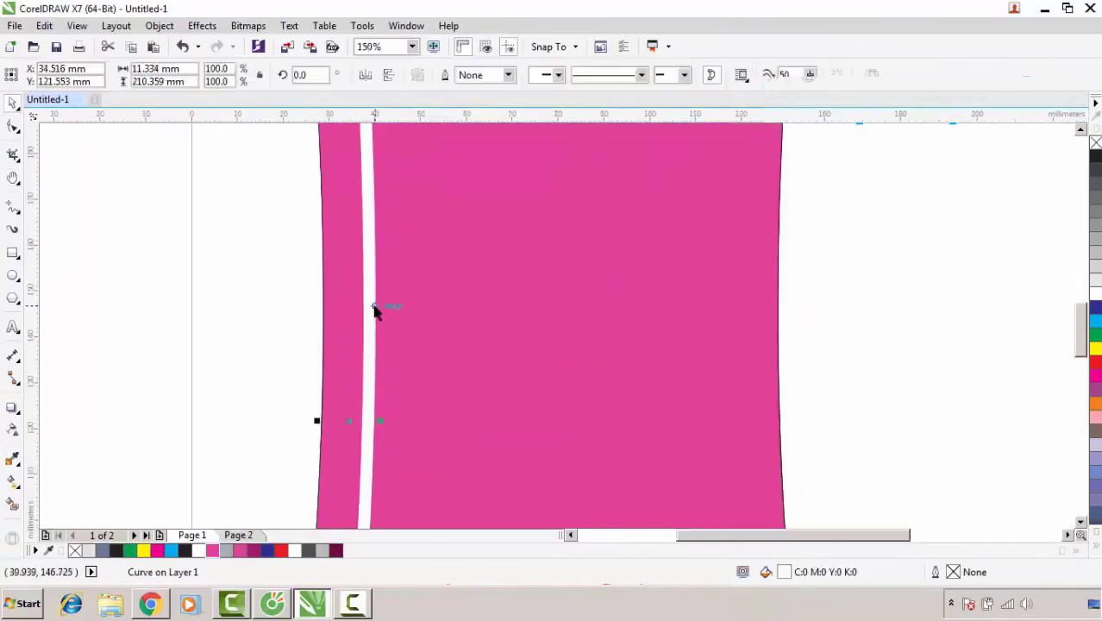
left_click(247, 25)
left_click(255, 50)
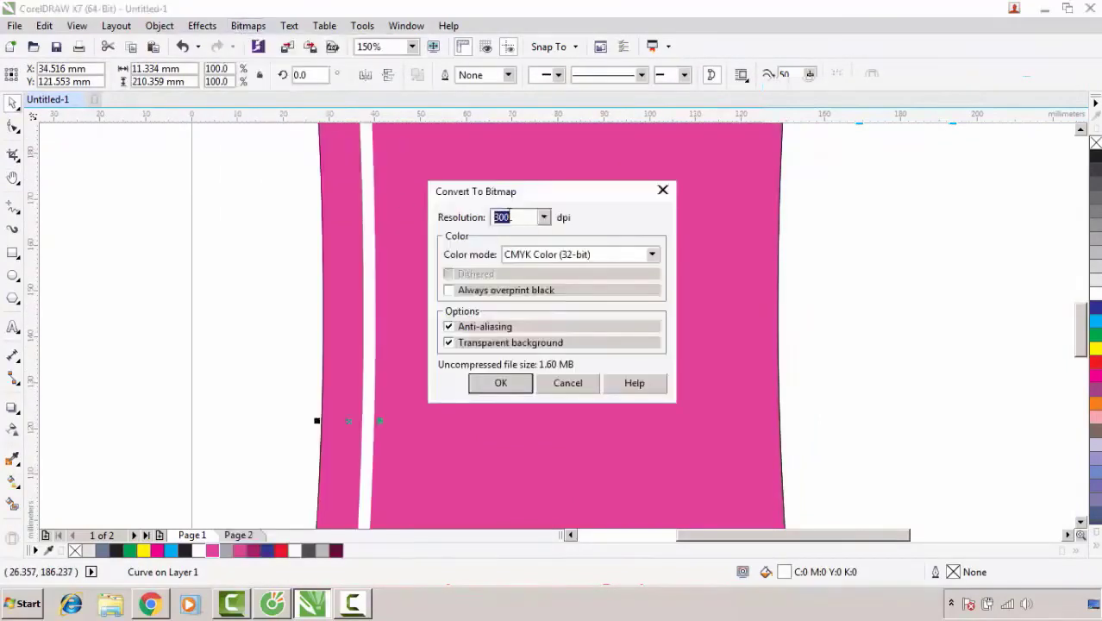
left_click(486, 384)
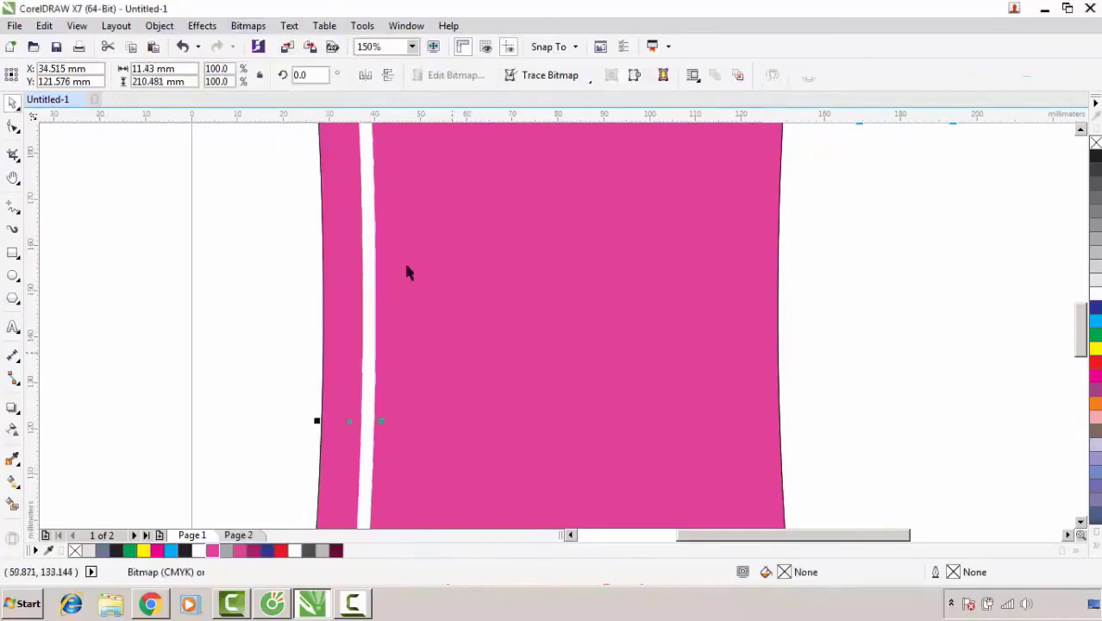
- Apply a Gaussian Blur with a 25-pixel radius to the lower stripe bitmap
left_click(251, 31)
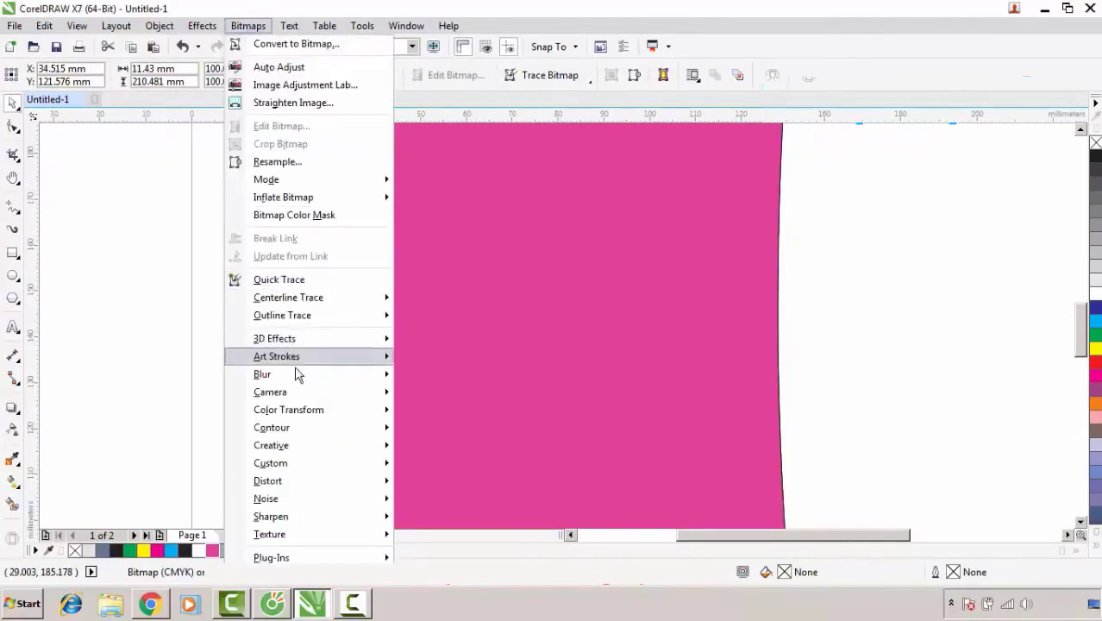
mouse_move(297, 374)
left_click(455, 393)
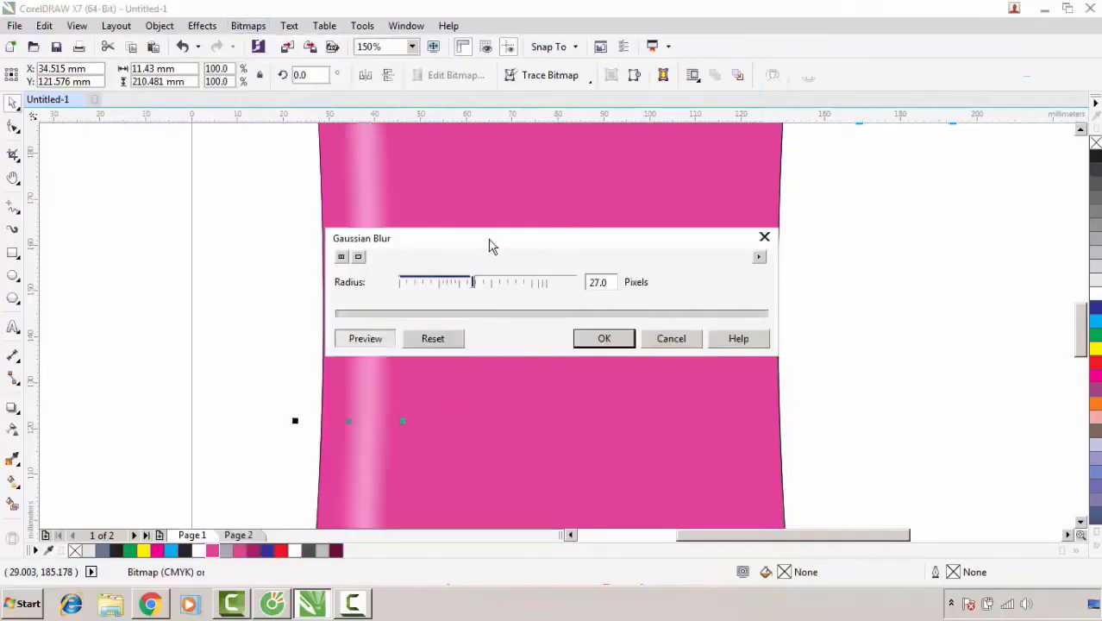
left_click_drag(448, 244, 599, 234)
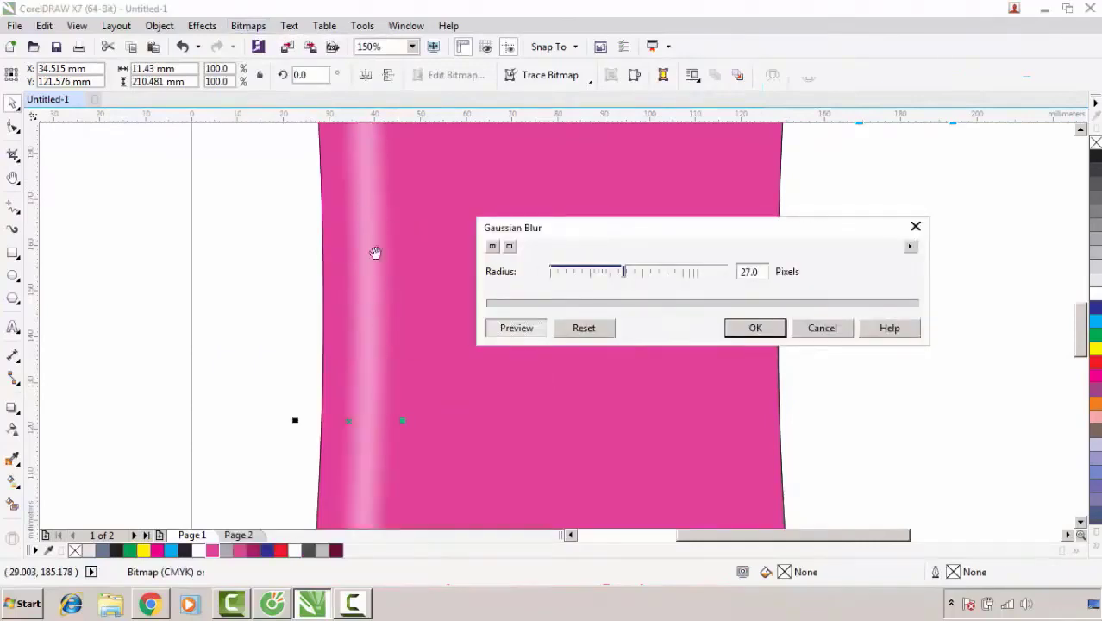
left_click(615, 272)
type("25")
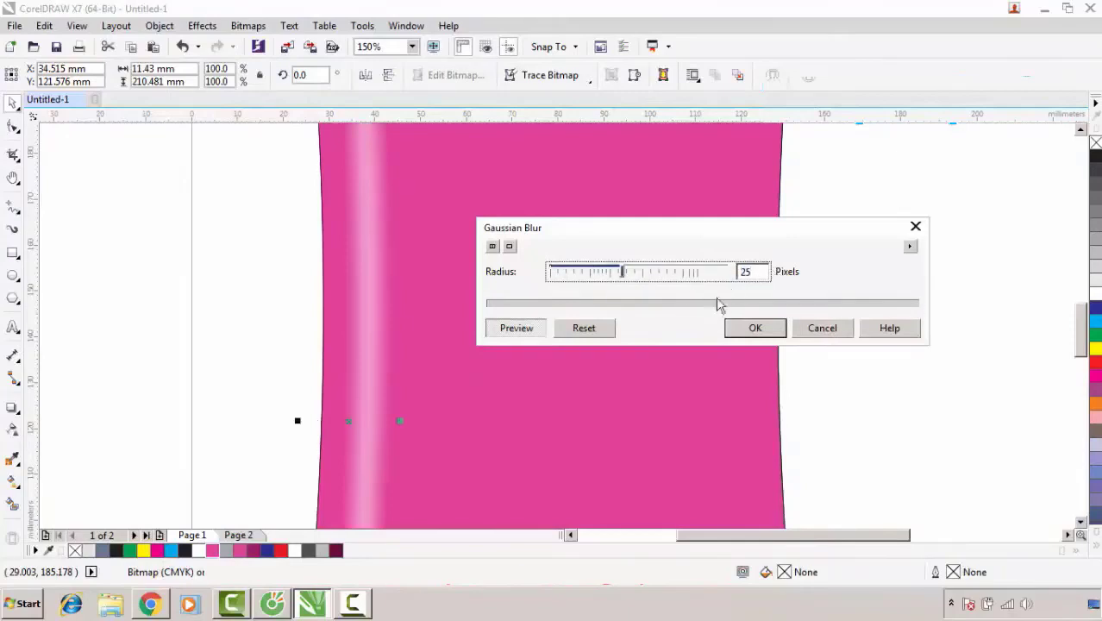
left_click(747, 330)
- Copy both blurred stripes to the right side of the pink shape and mirror the copies horizontally to follow its right edge
scroll(431, 363, "down", 2)
left_click(199, 351)
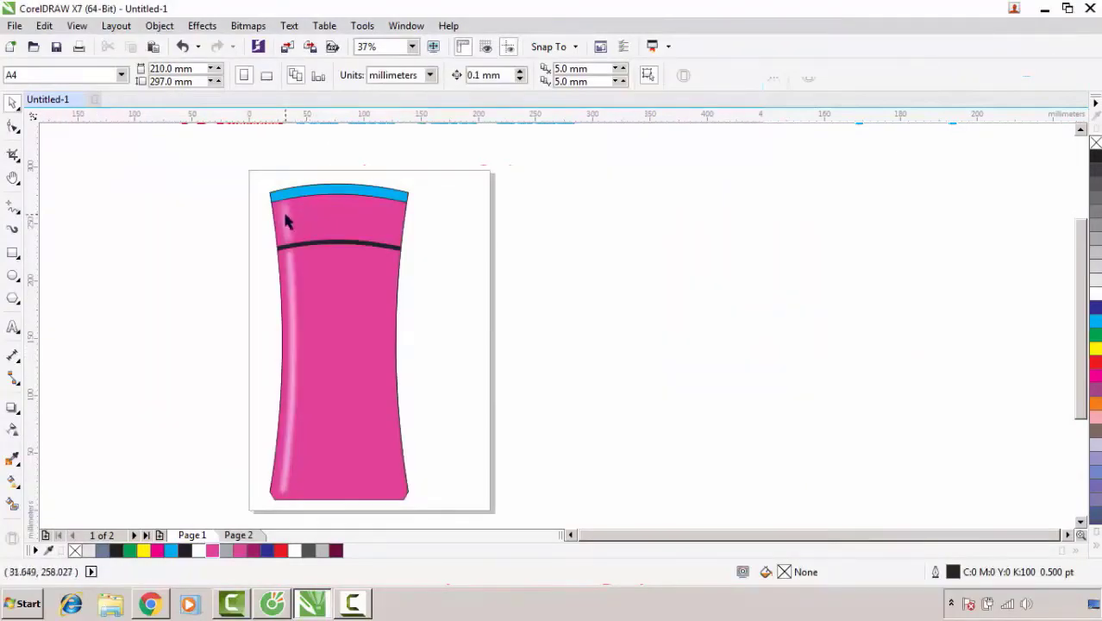
left_click(287, 222)
left_click(294, 325, "shift")
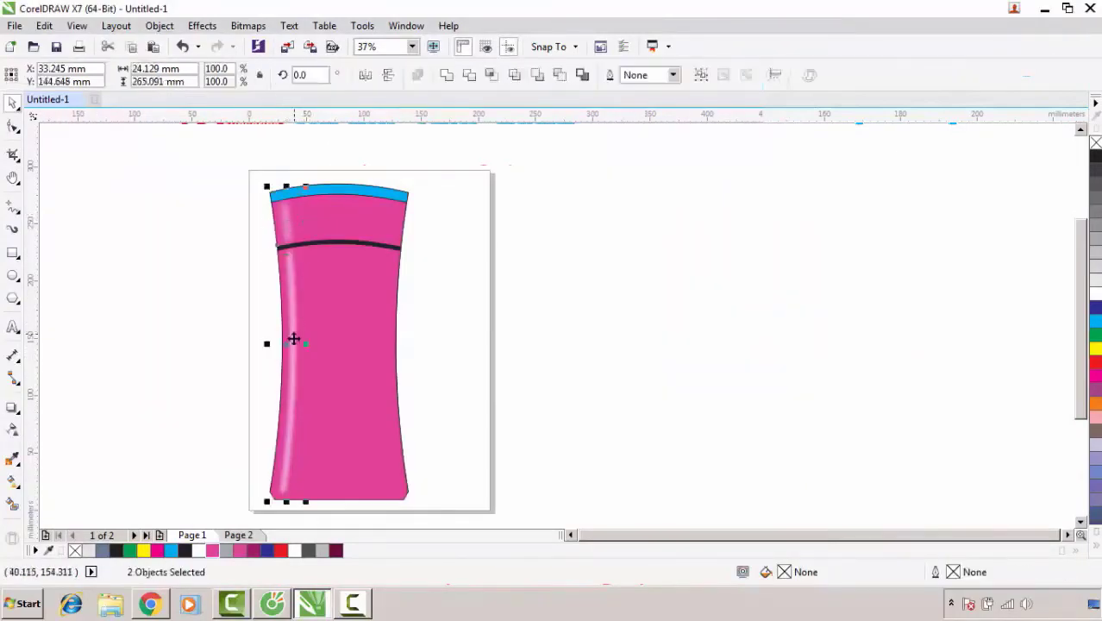
left_click_drag(288, 346, 383, 347)
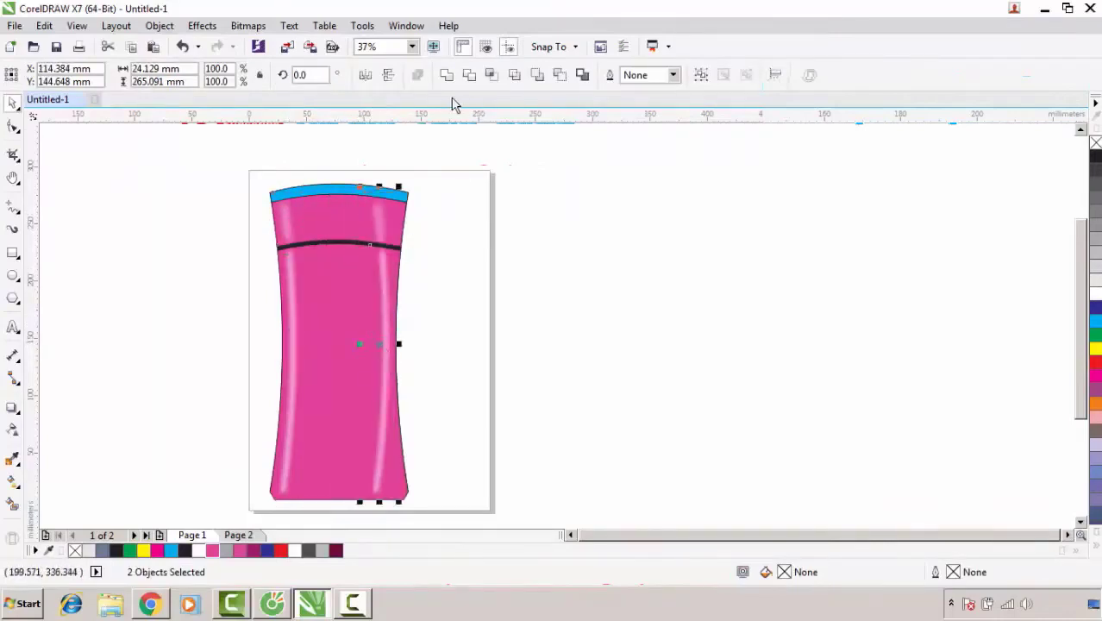
left_click(364, 75)
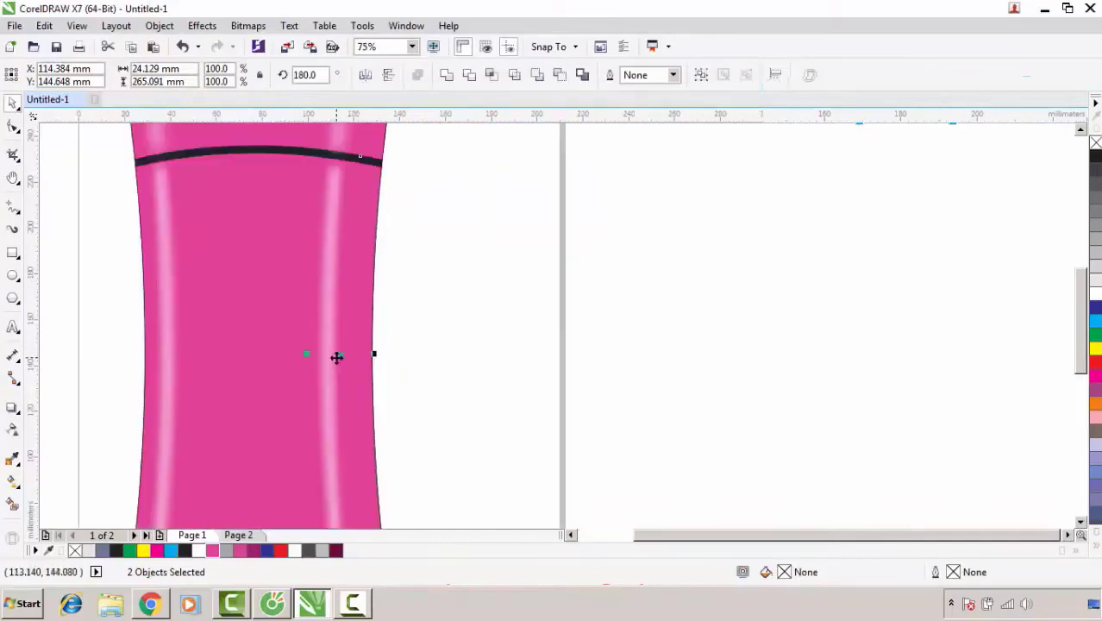
scroll(339, 357, "up", 2)
left_click_drag(345, 357, 370, 357)
left_click(450, 347)
- PowerClip the two upper blurred stripes inside the pink section between the cyan and black bands
scroll(450, 346, "down", 1)
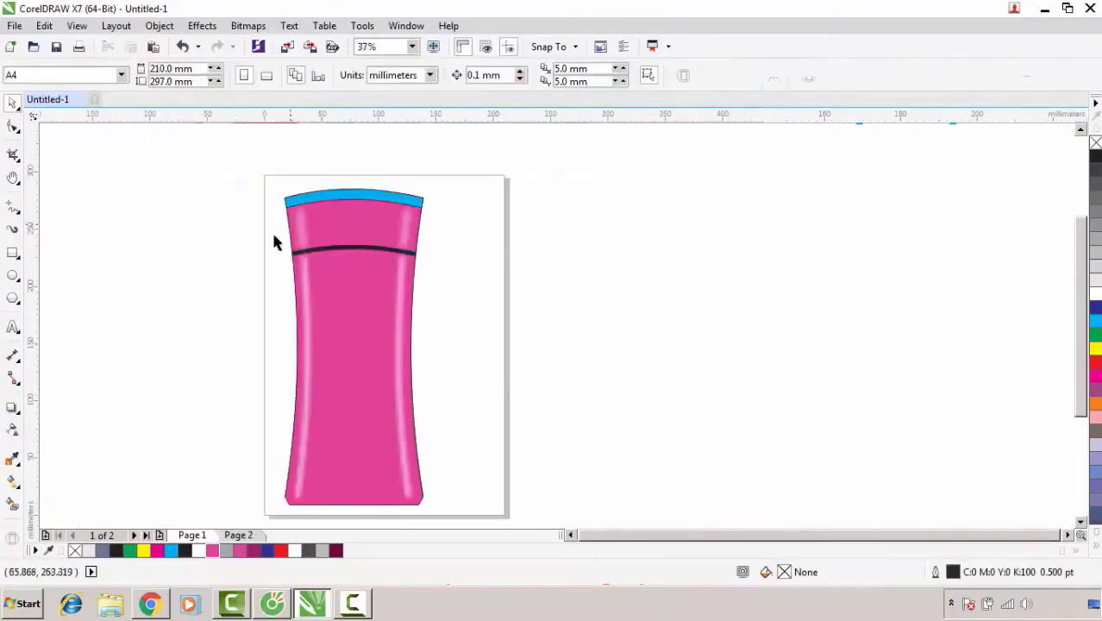
scroll(344, 189, "up", 4)
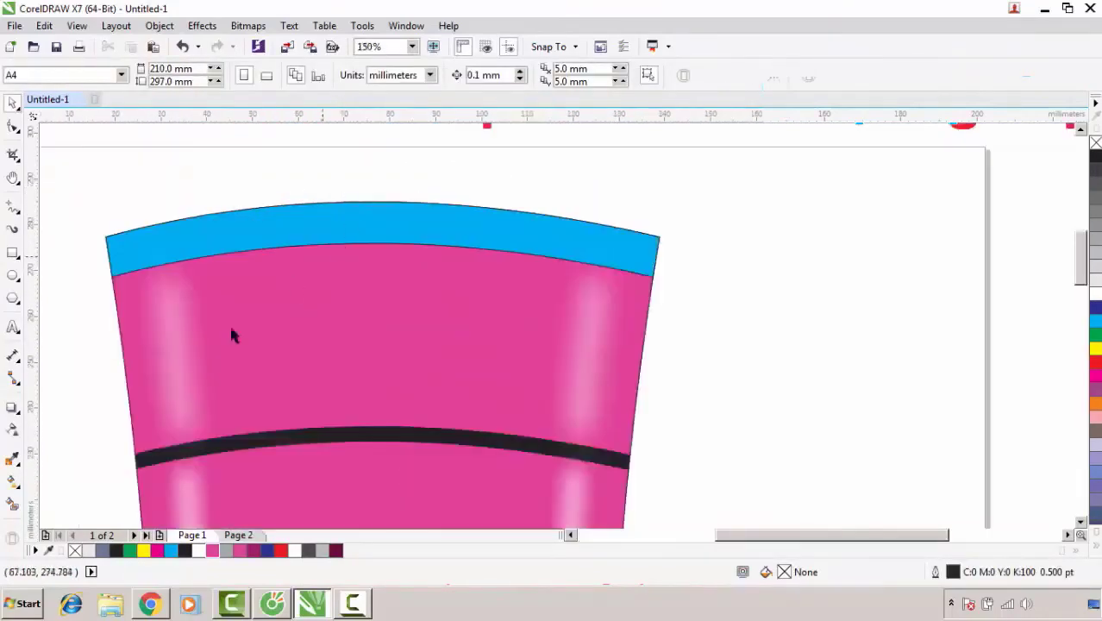
left_click(191, 368)
left_click(590, 368, "shift")
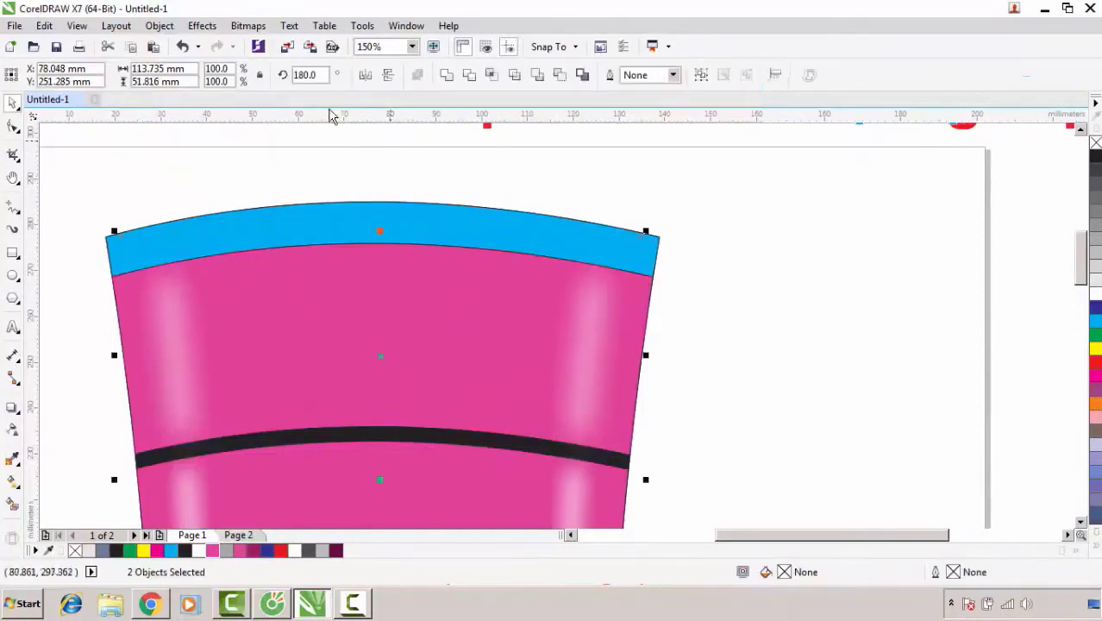
left_click(159, 25)
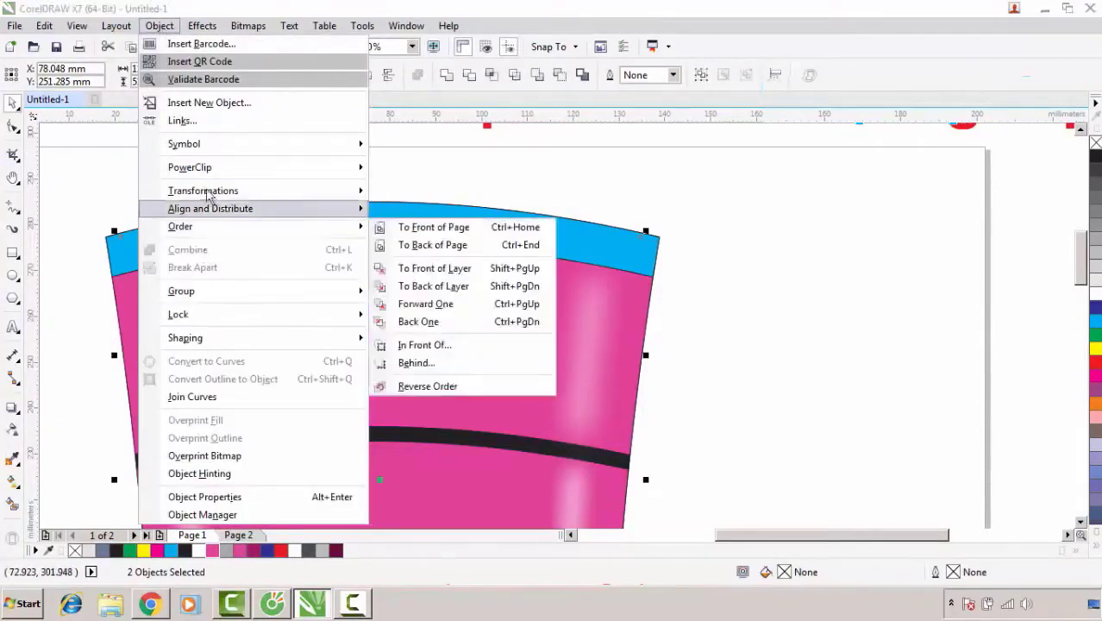
mouse_move(209, 167)
left_click(440, 168)
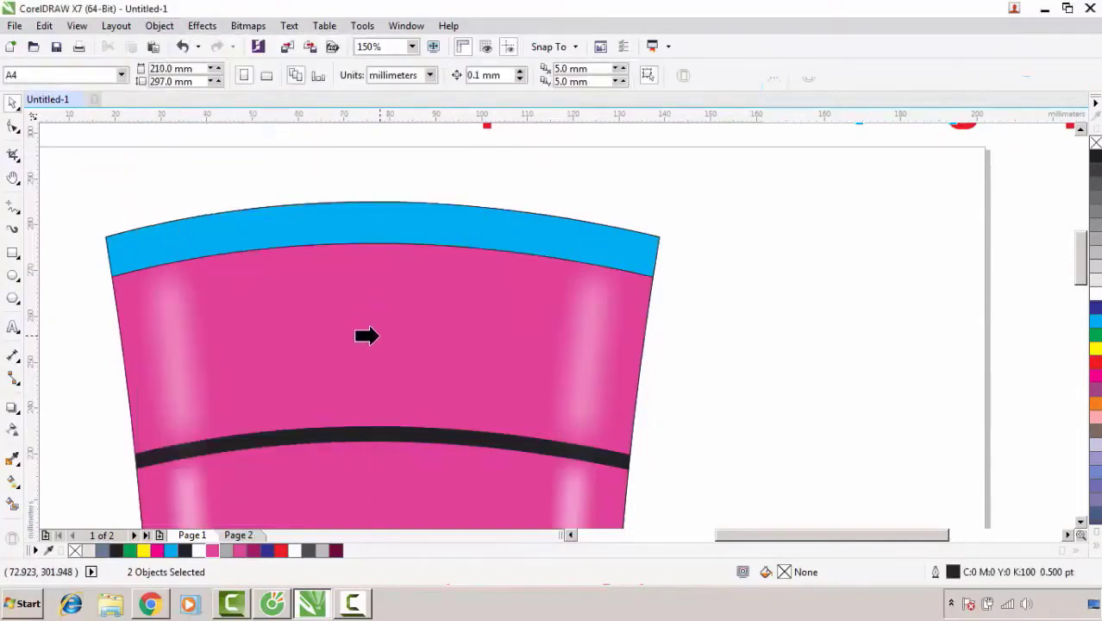
left_click(378, 335)
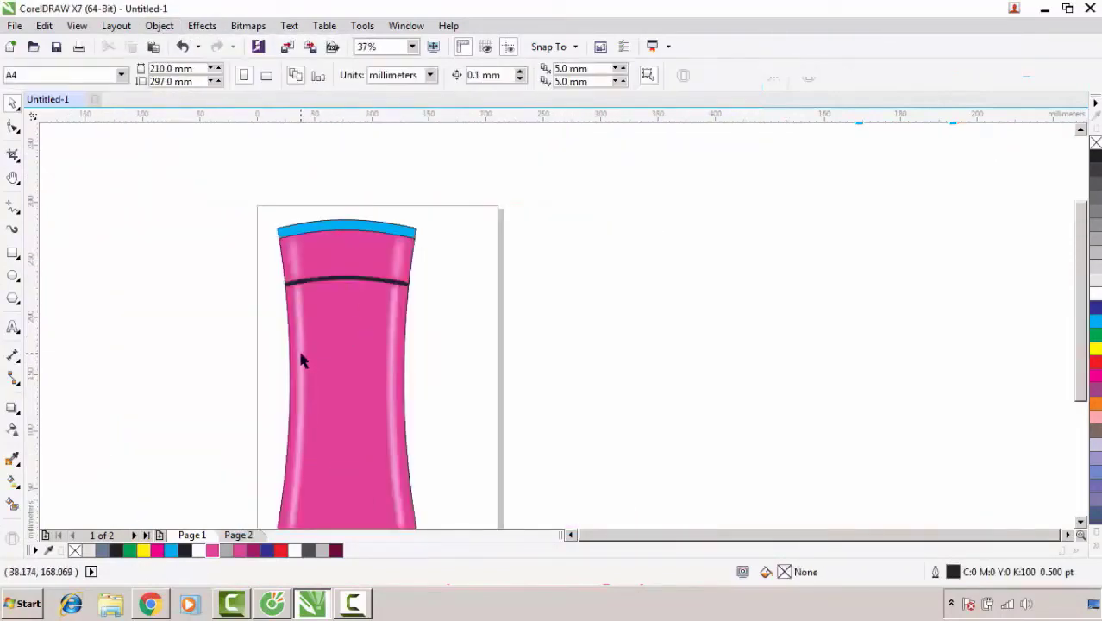
- PowerClip the two long lower stripes inside the pink body below the black band
left_click(300, 354)
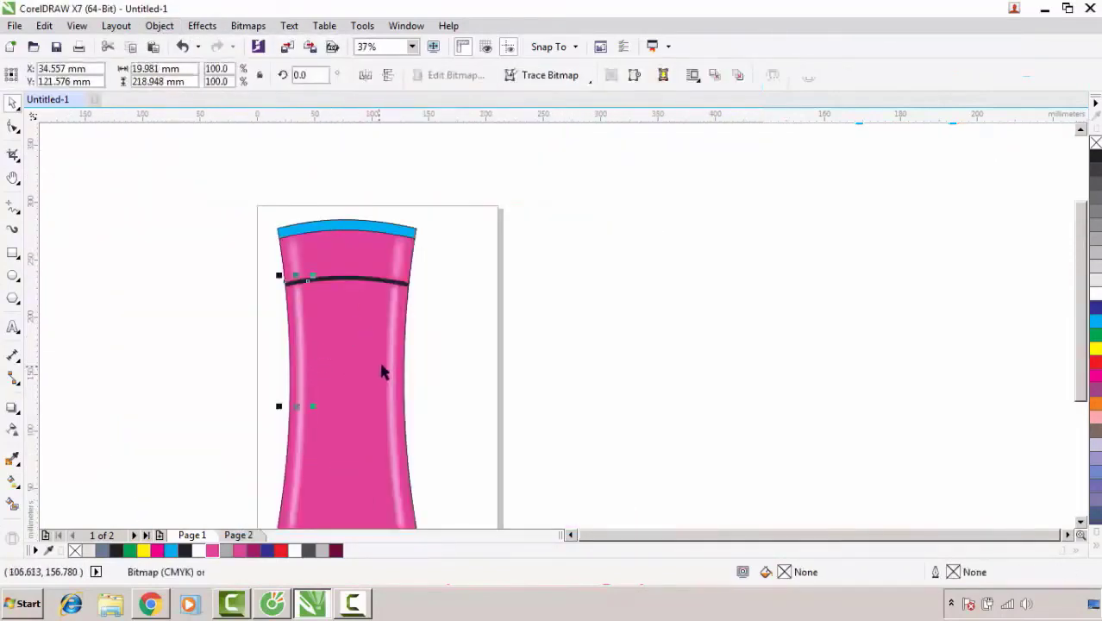
left_click(392, 359, "shift")
left_click(159, 26)
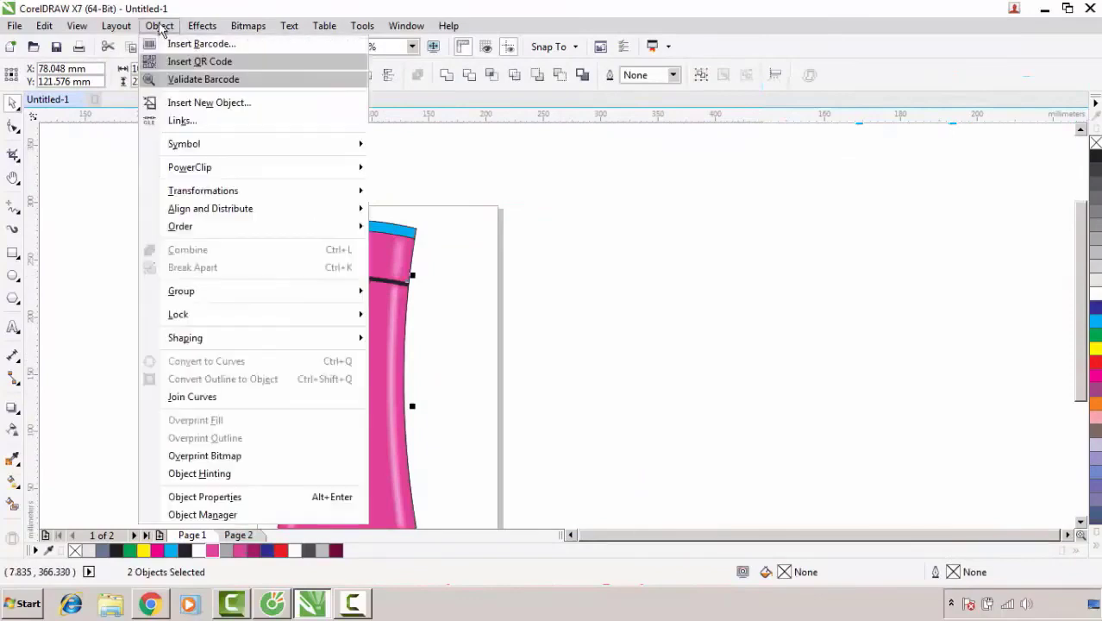
mouse_move(197, 167)
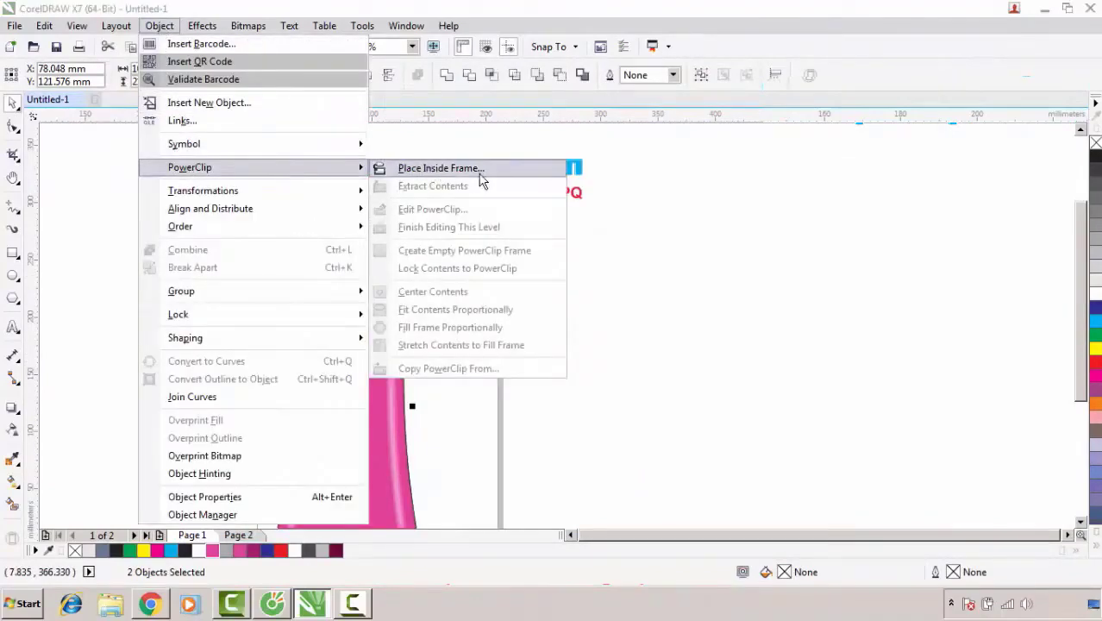
left_click(488, 175)
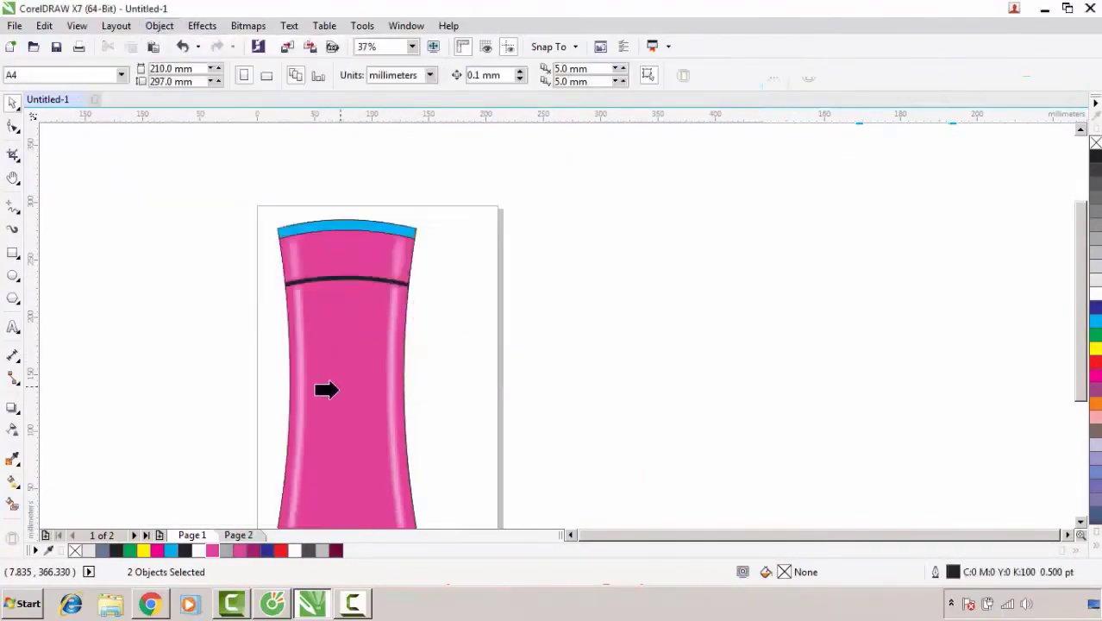
left_click(327, 387)
left_click(468, 346)
- Draw a closed two-segment horizontal line about 111 mm wide just above the pink body's bottom edge
scroll(320, 436, "up", 4)
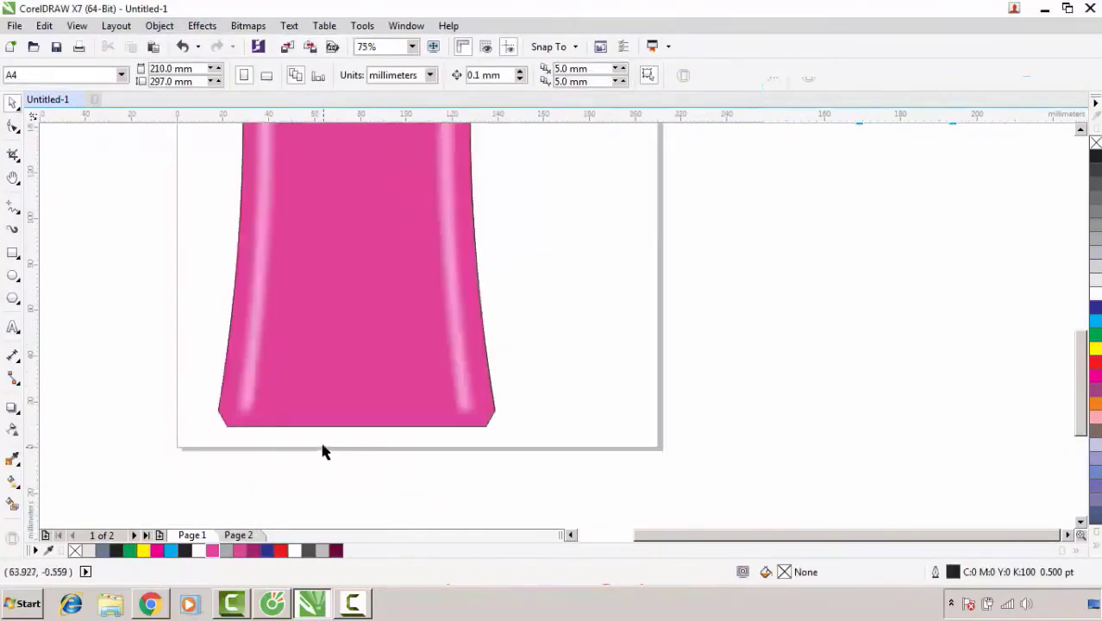
left_click(13, 215)
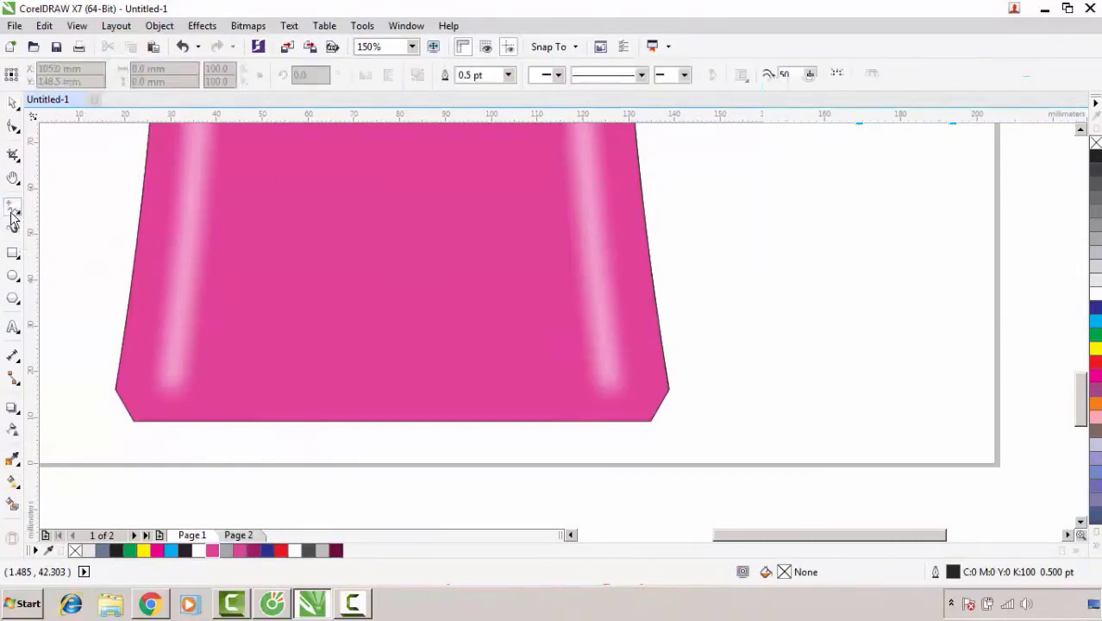
left_click(138, 380)
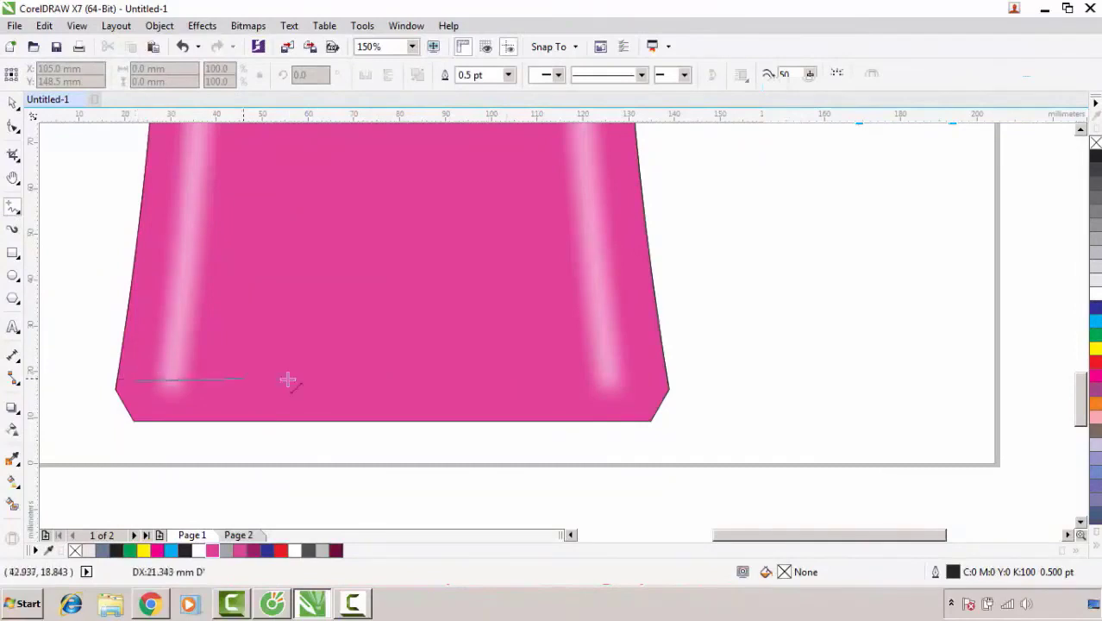
left_click(641, 384)
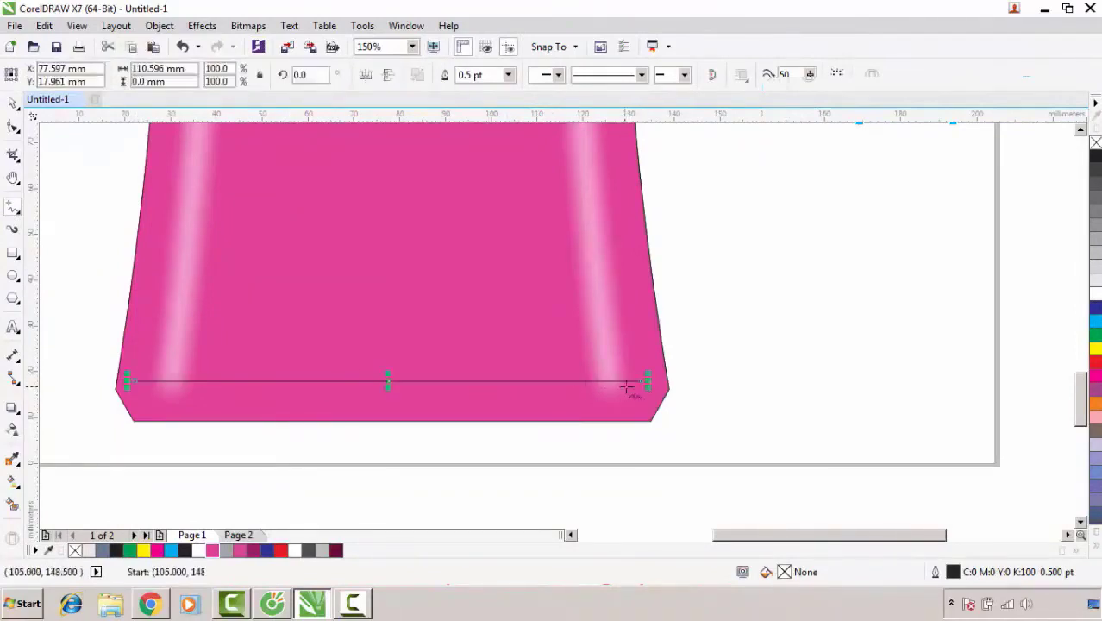
left_click(134, 380)
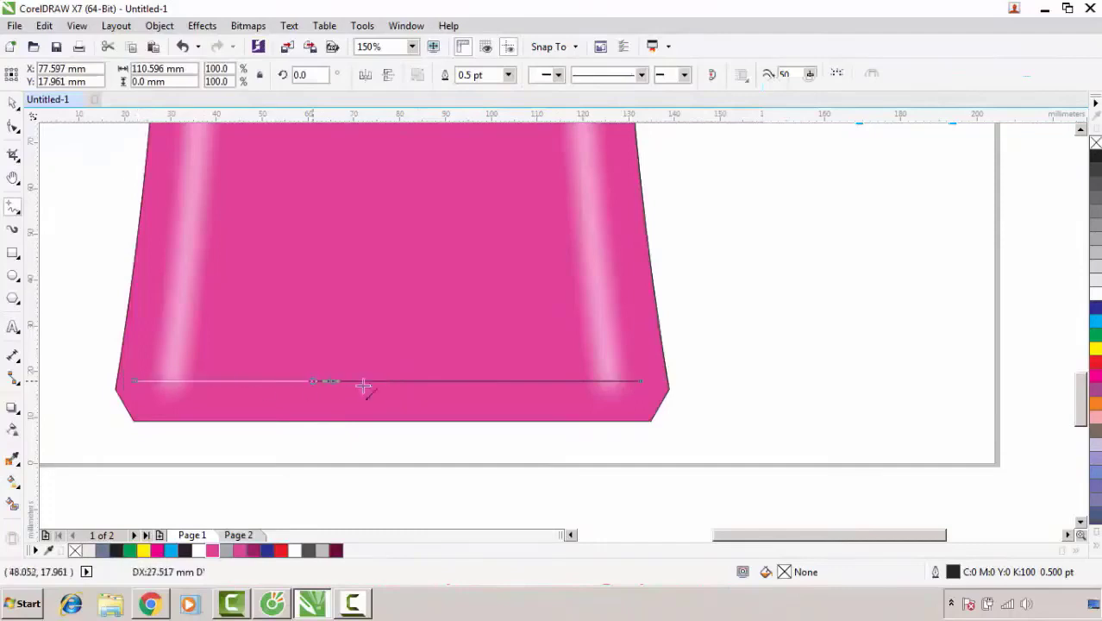
left_click(641, 381)
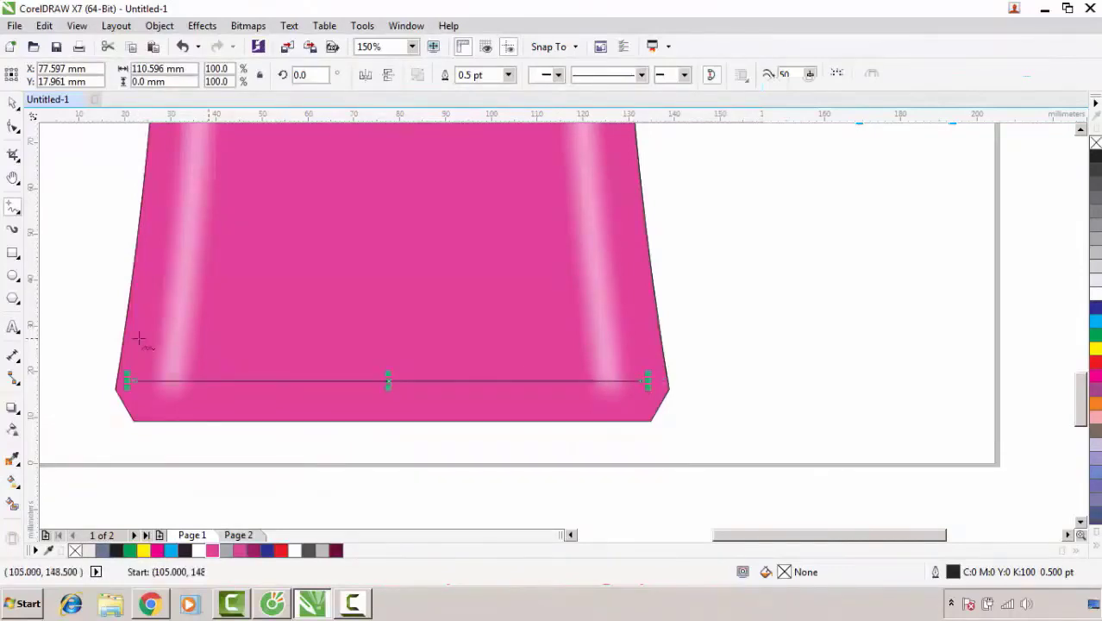
- Convert one of the line's overlapping segments to a curve and bow it downward about 5.6 mm
left_click(13, 127)
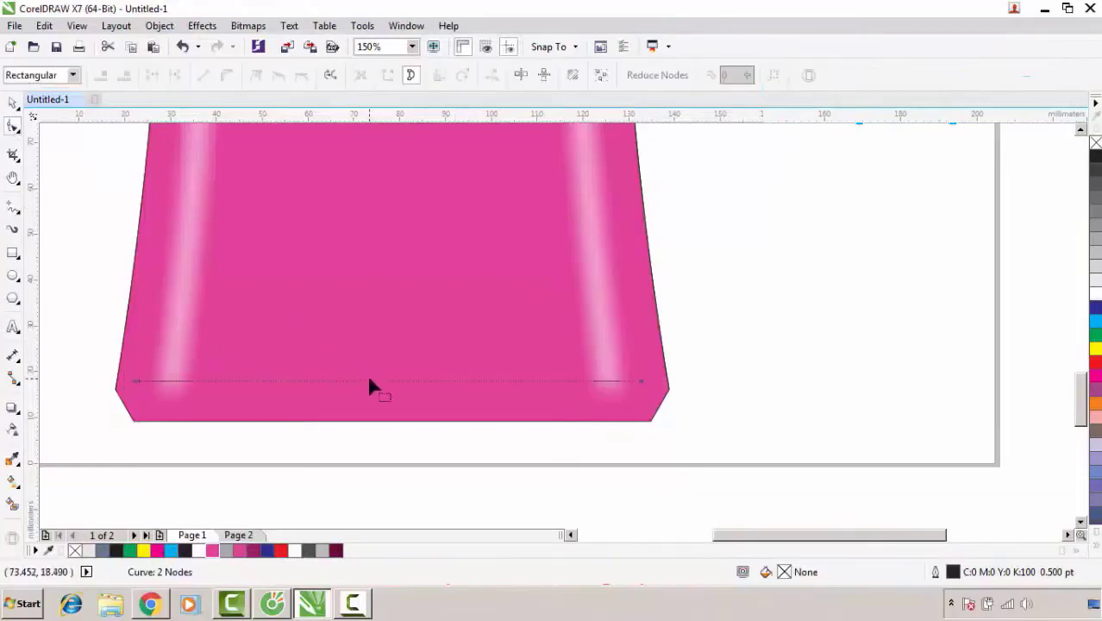
scroll(369, 380, "up", 2)
right_click(375, 382)
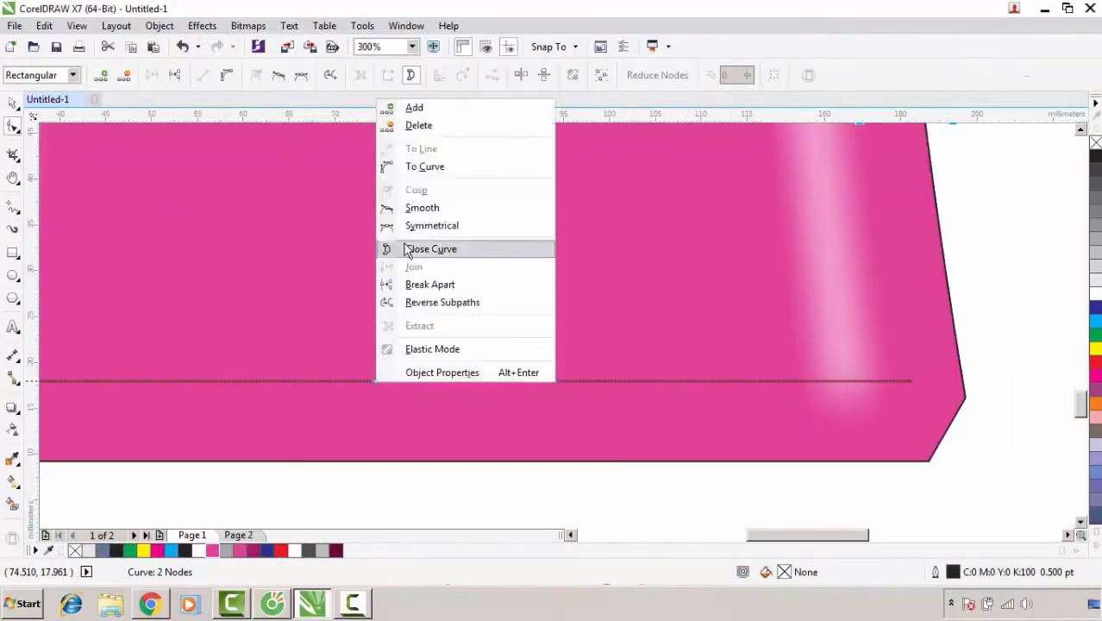
left_click(414, 172)
scroll(389, 305, "down", 2)
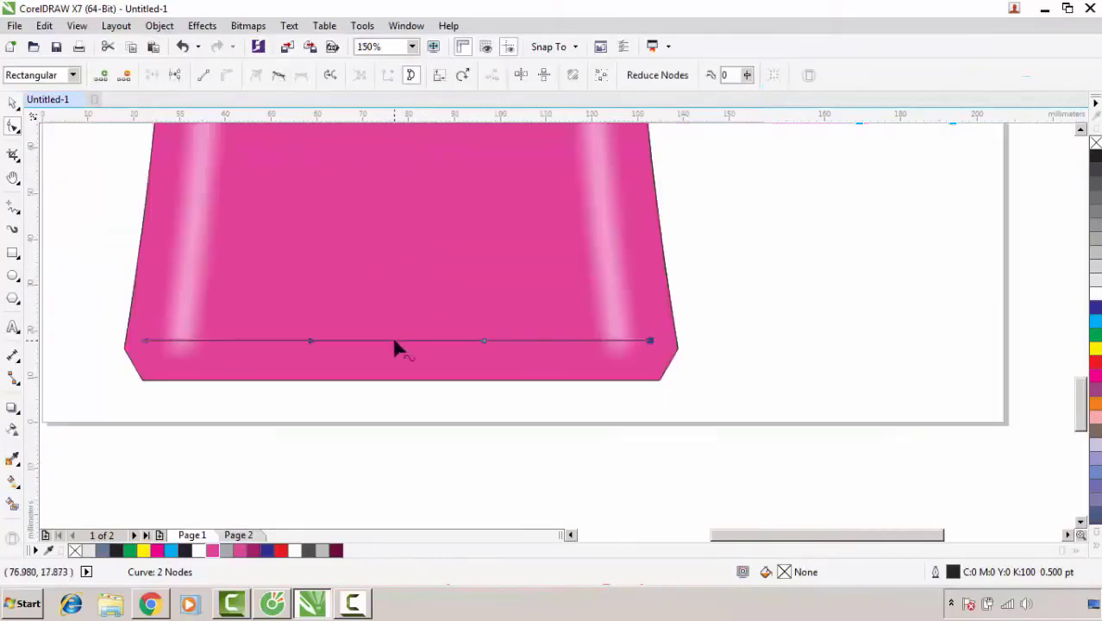
left_click_drag(396, 342, 397, 370)
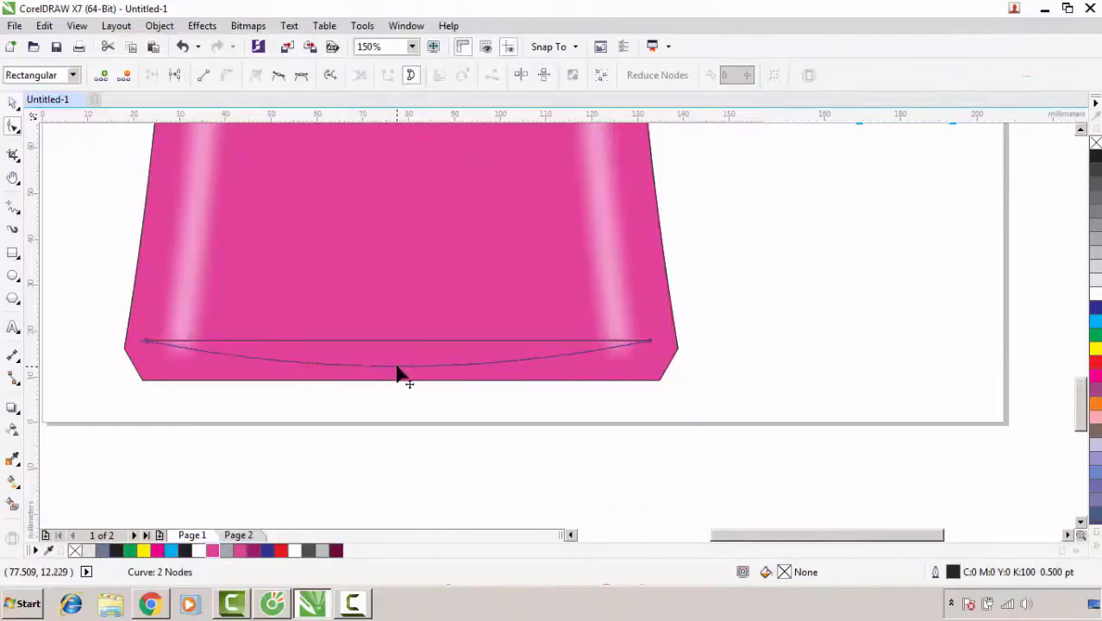
- Fill the bowed shape with dark magenta and remove its outline
key("space")
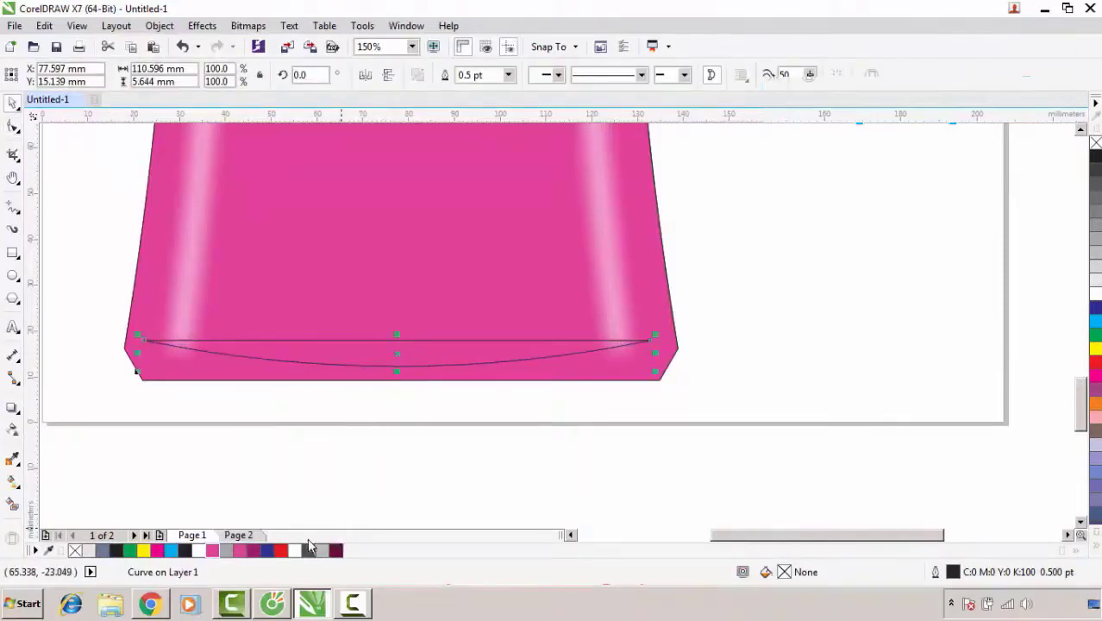
left_click(254, 550)
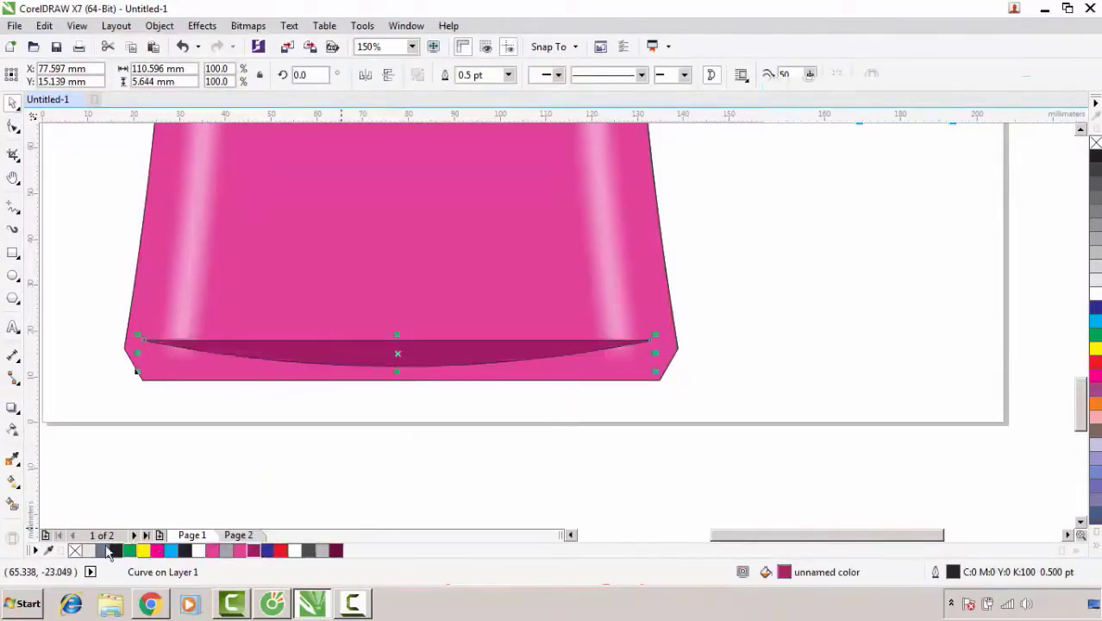
right_click(75, 550)
- Convert the dark magenta shape to a 300 dpi CMYK bitmap with anti-aliasing and a transparent background
scroll(341, 327, "up", 1)
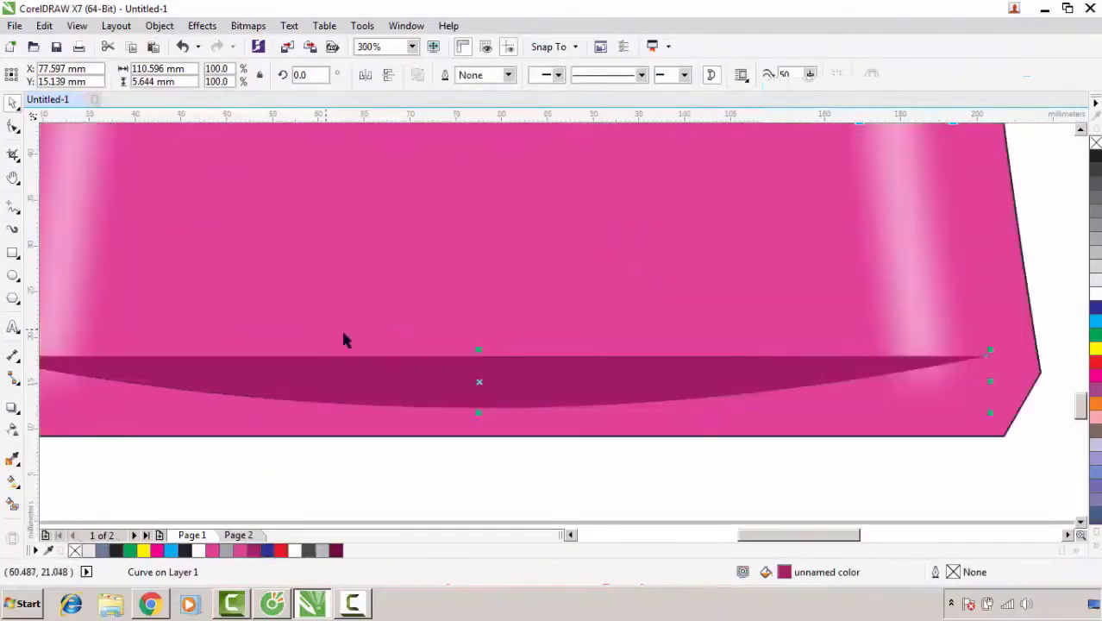
scroll(480, 343, "down", 1)
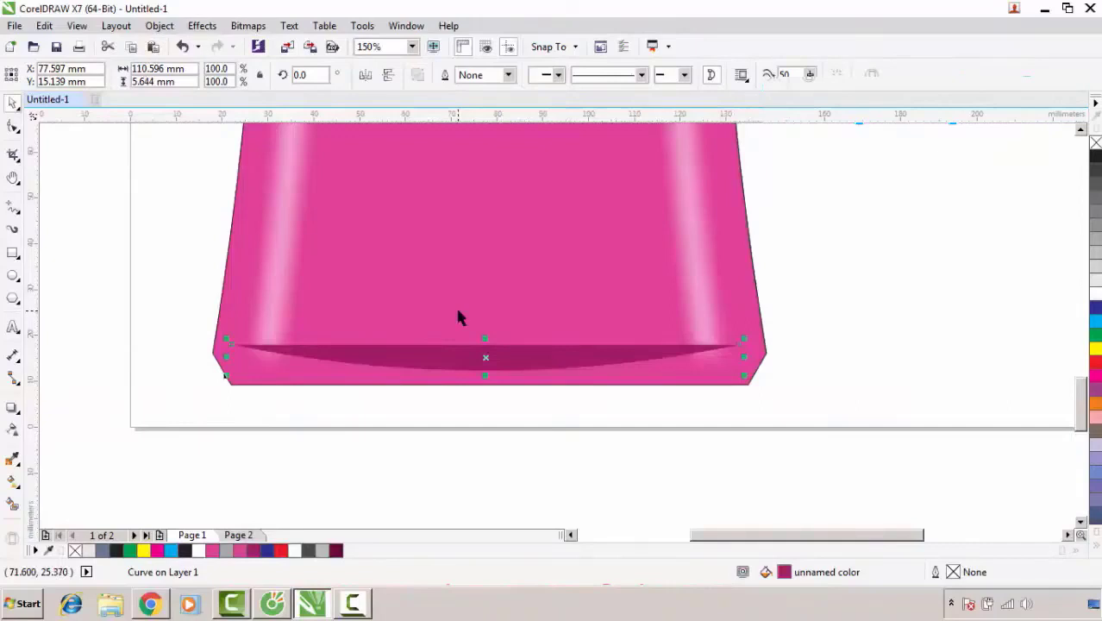
left_click(236, 27)
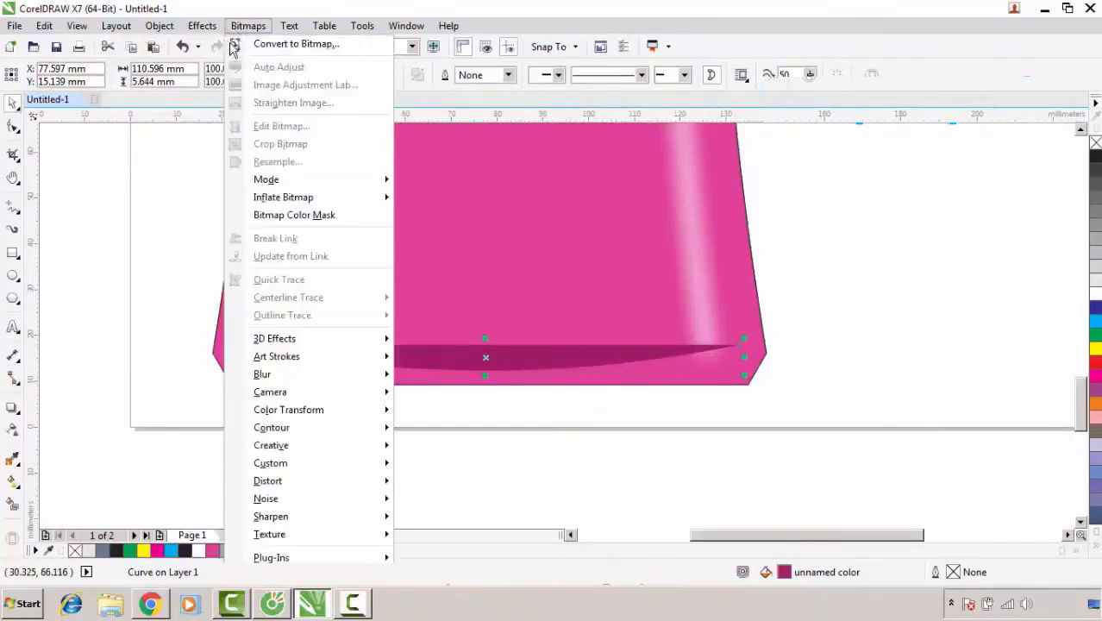
left_click(310, 44)
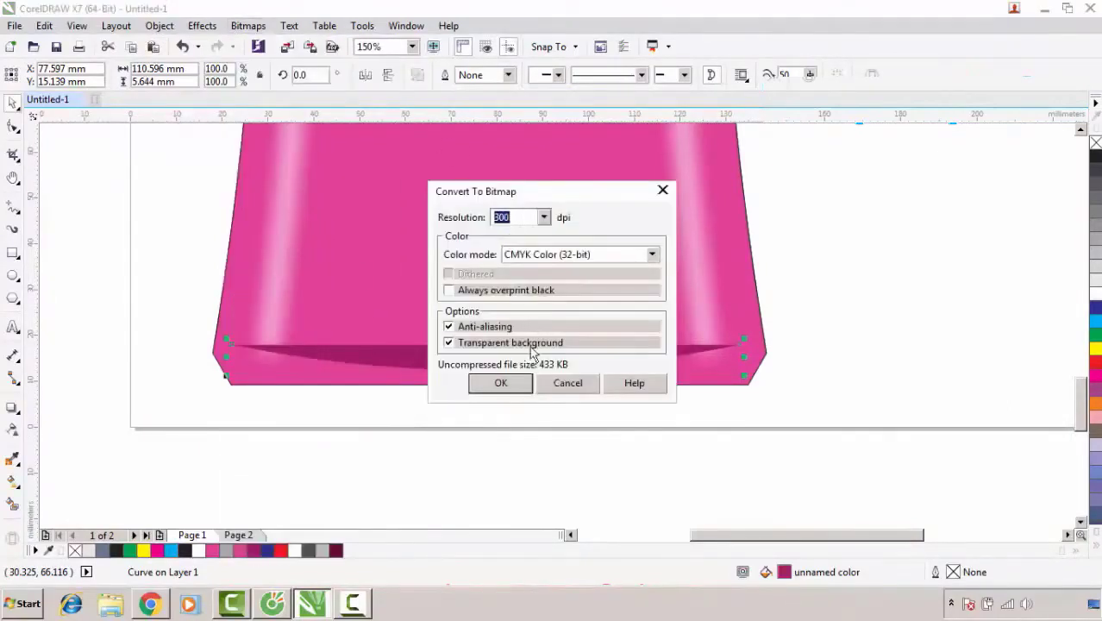
left_click(507, 383)
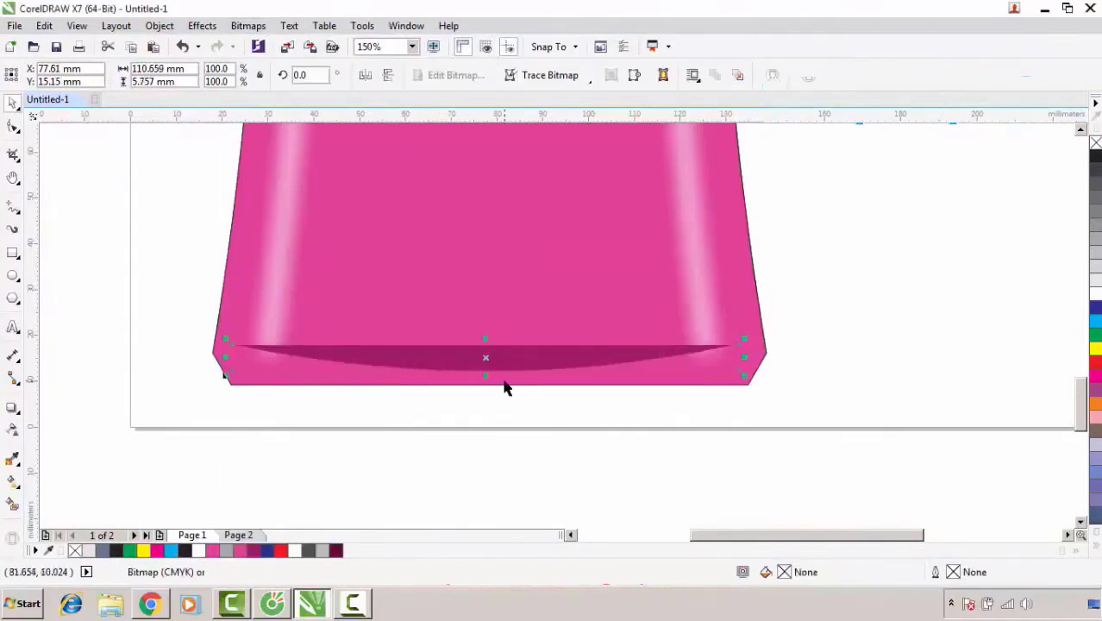
- Apply a Gaussian Blur with a 37-pixel radius to the dark magenta bitmap at the body's base
left_click(243, 28)
mouse_move(308, 374)
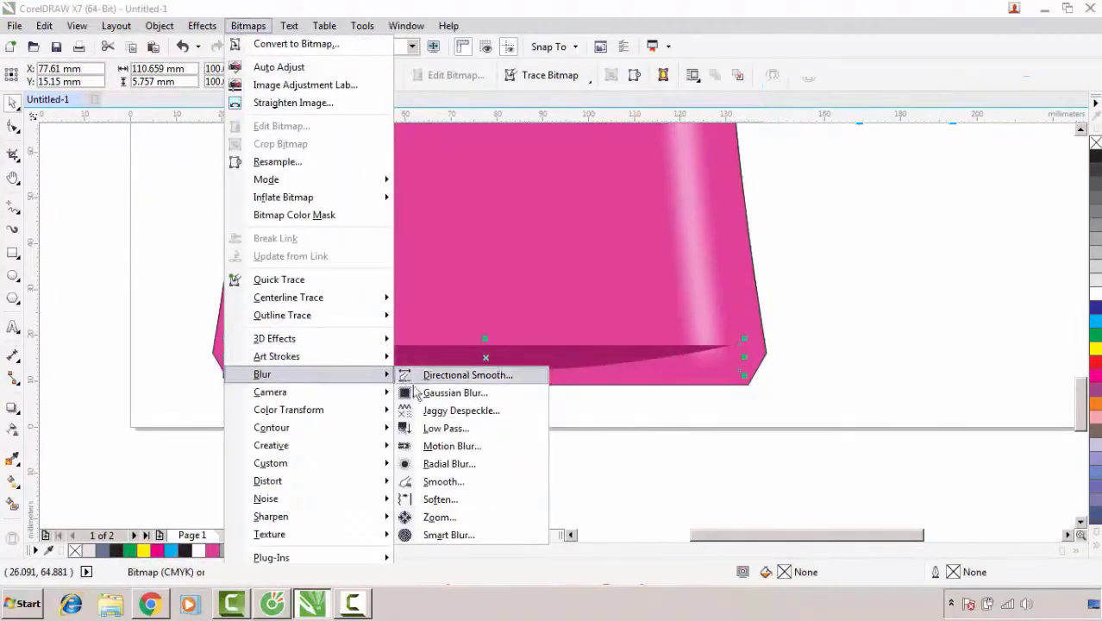
left_click(442, 395)
left_click_drag(516, 238, 641, 400)
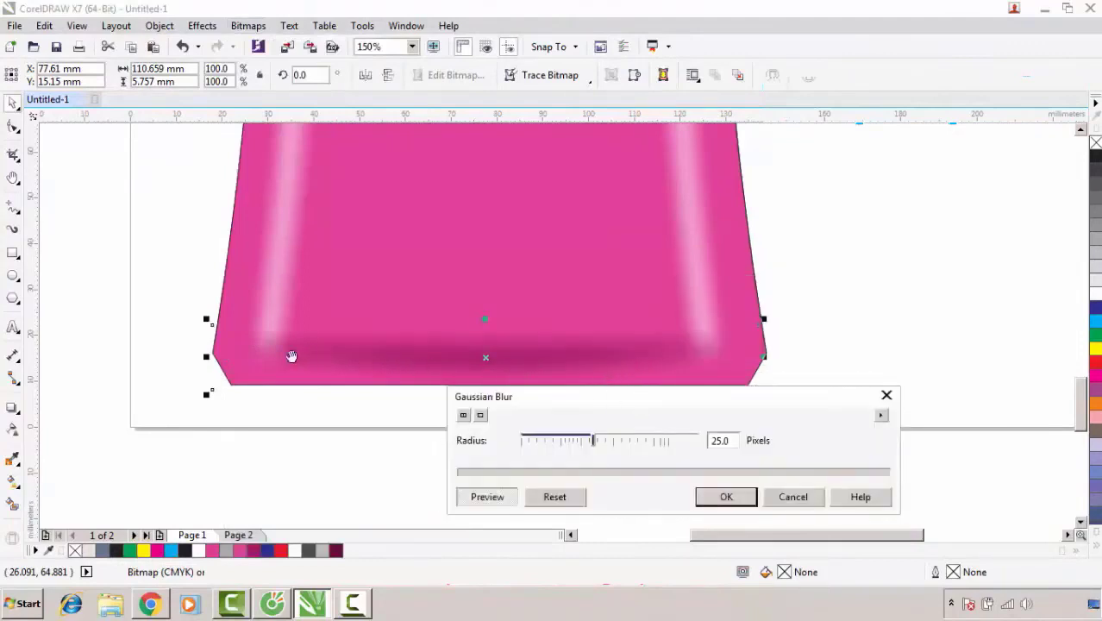
scroll(337, 380, "down", 2)
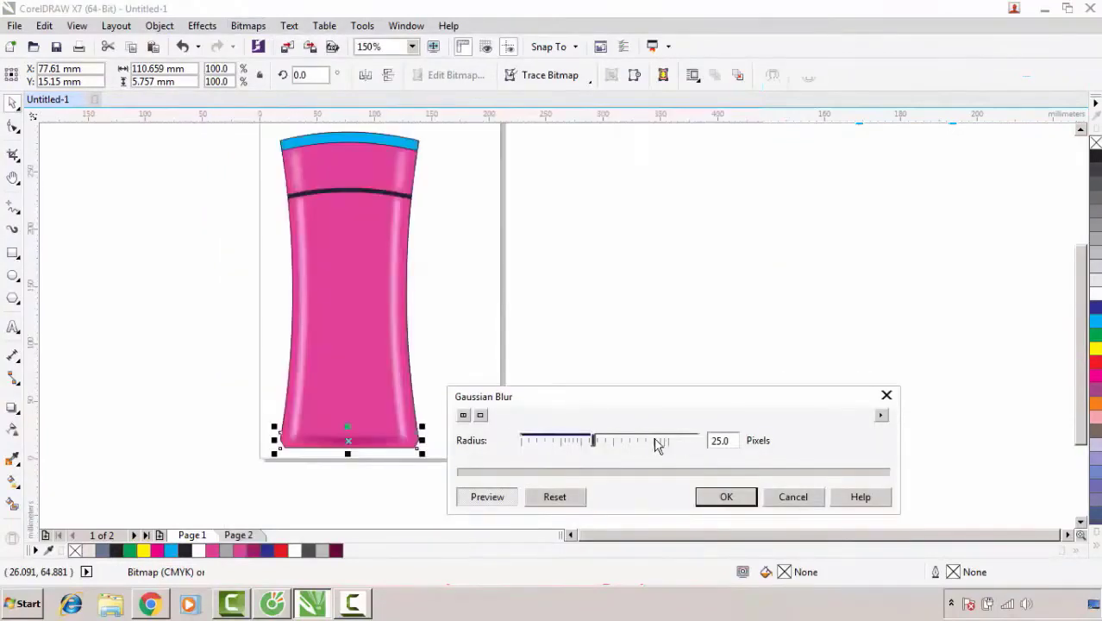
left_click(609, 442)
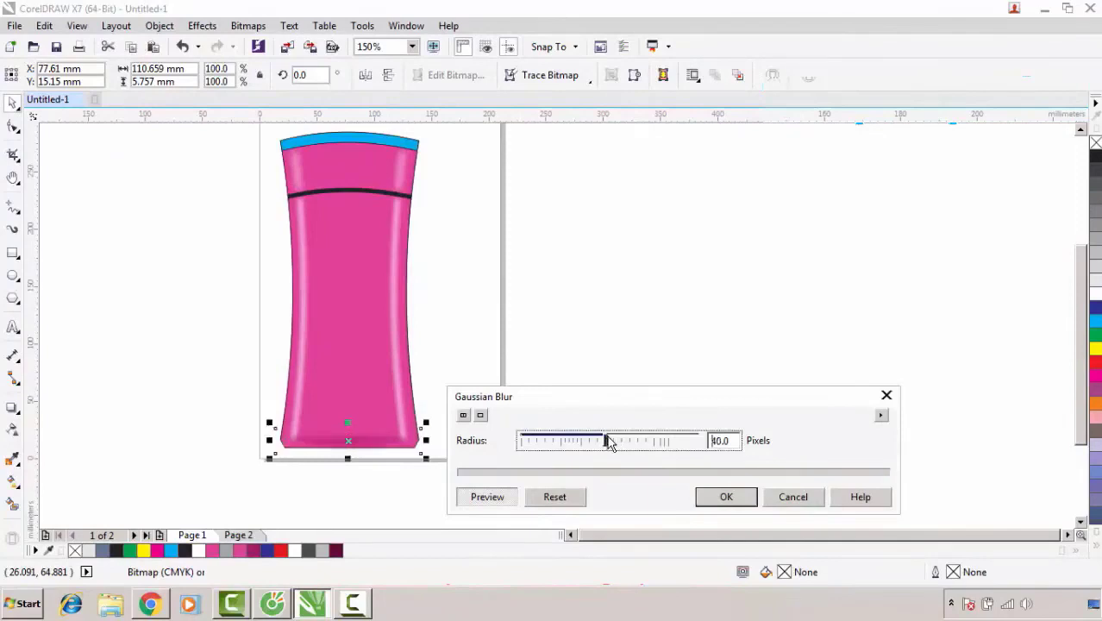
key("Tab")
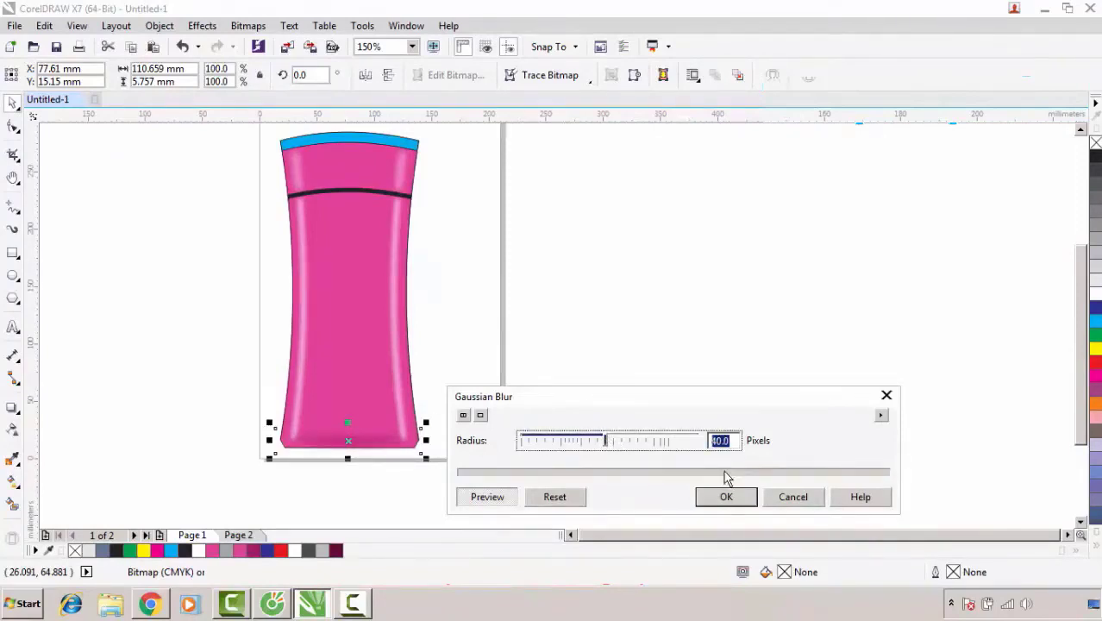
type("37")
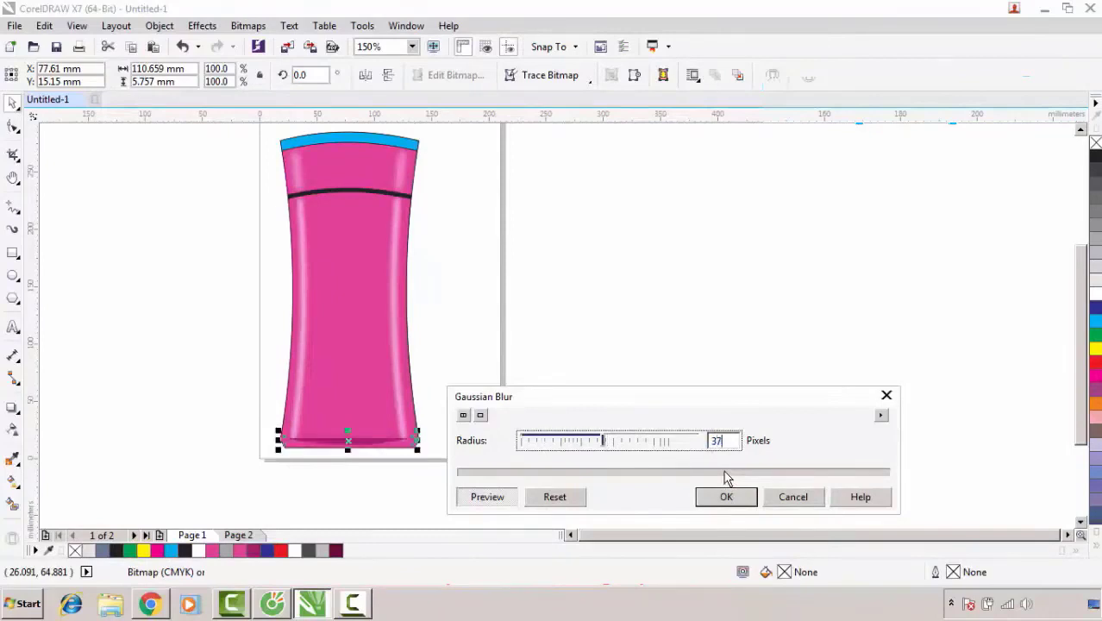
left_click(701, 494)
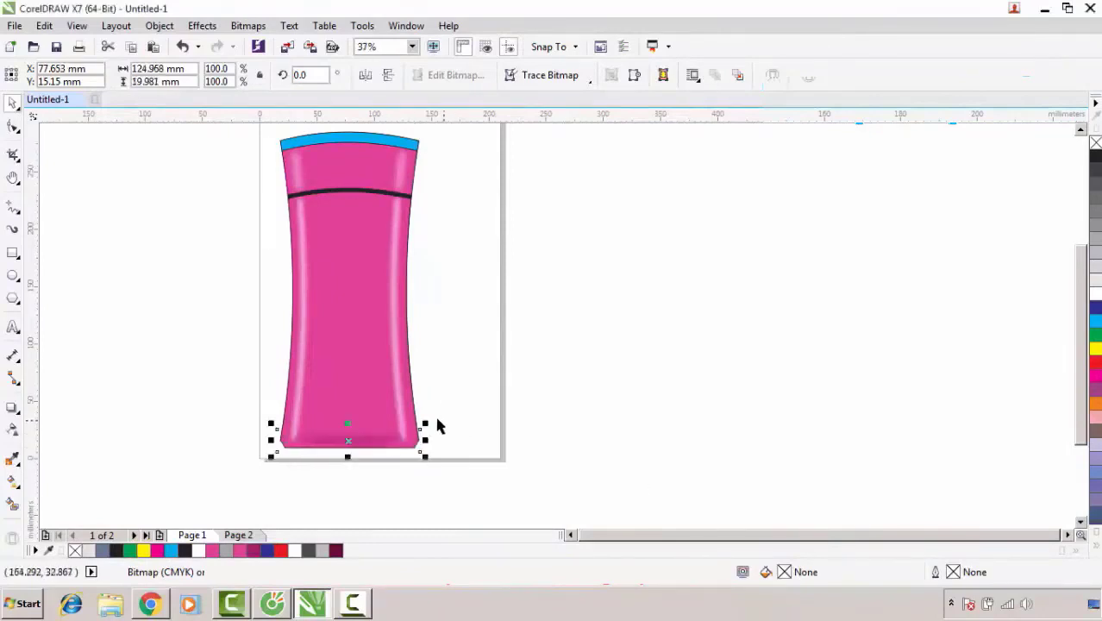
- PowerClip the blurred dark magenta shadow inside the pink bottle body
scroll(362, 441, "up", 2)
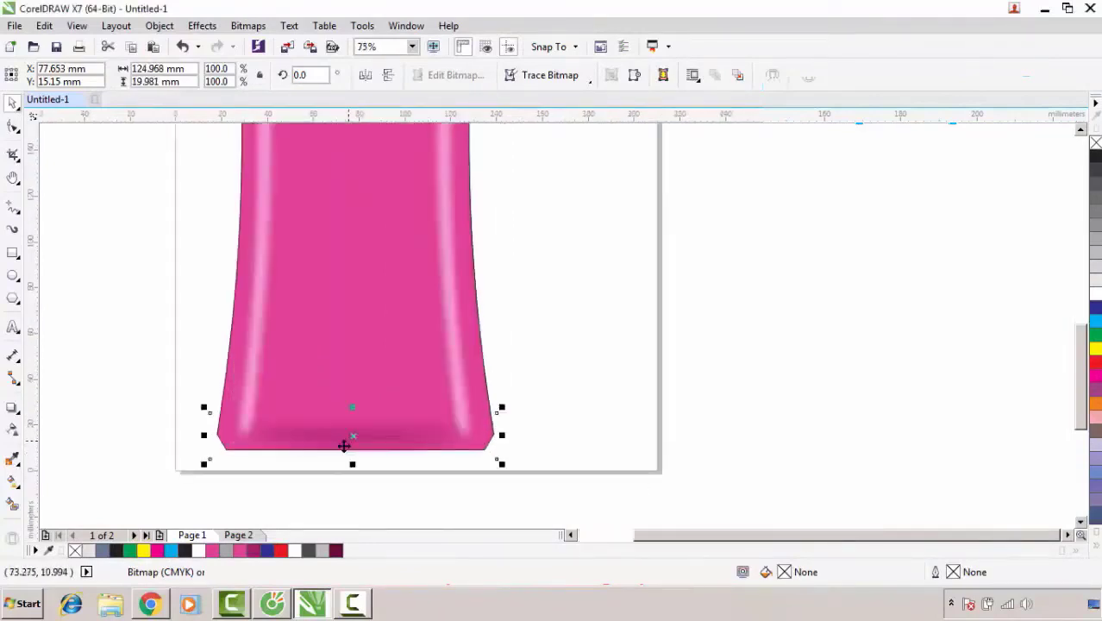
left_click(159, 25)
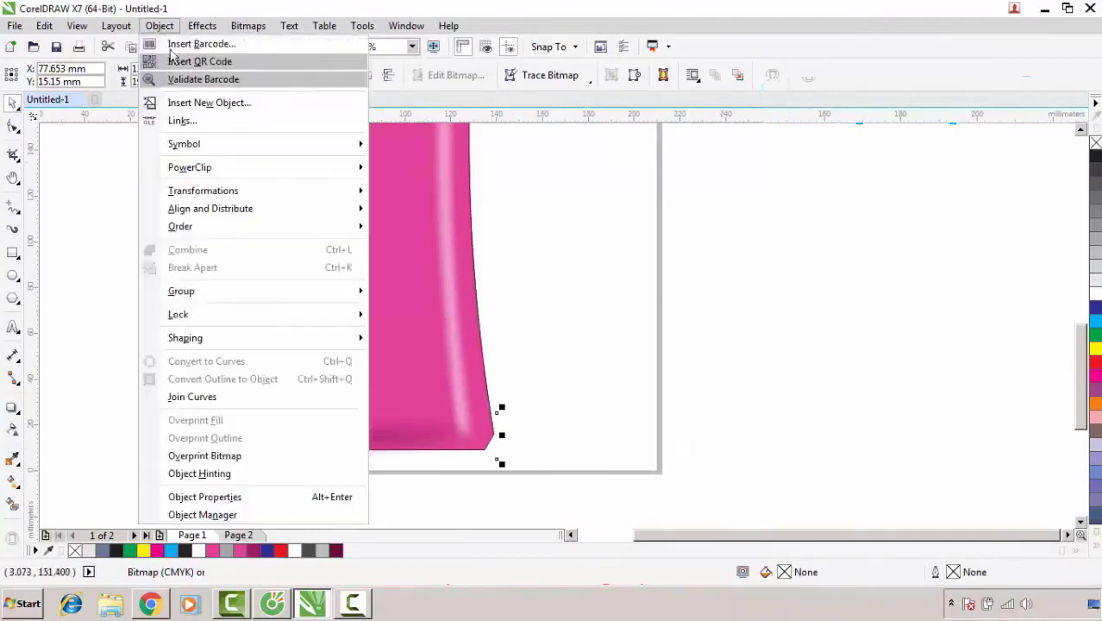
mouse_move(211, 167)
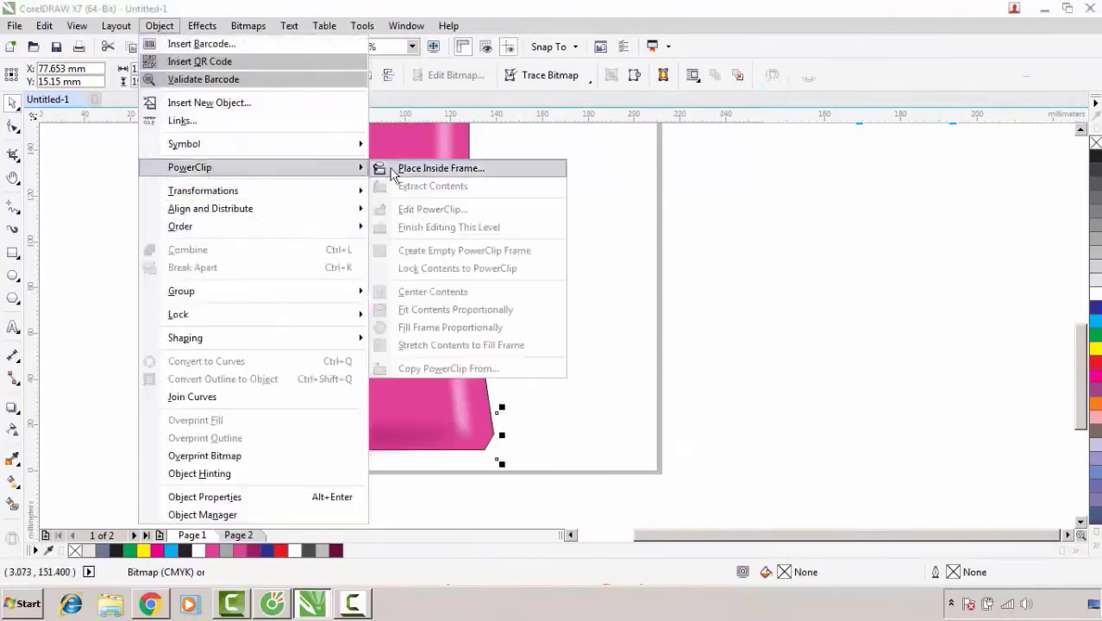
left_click(436, 168)
left_click(335, 399)
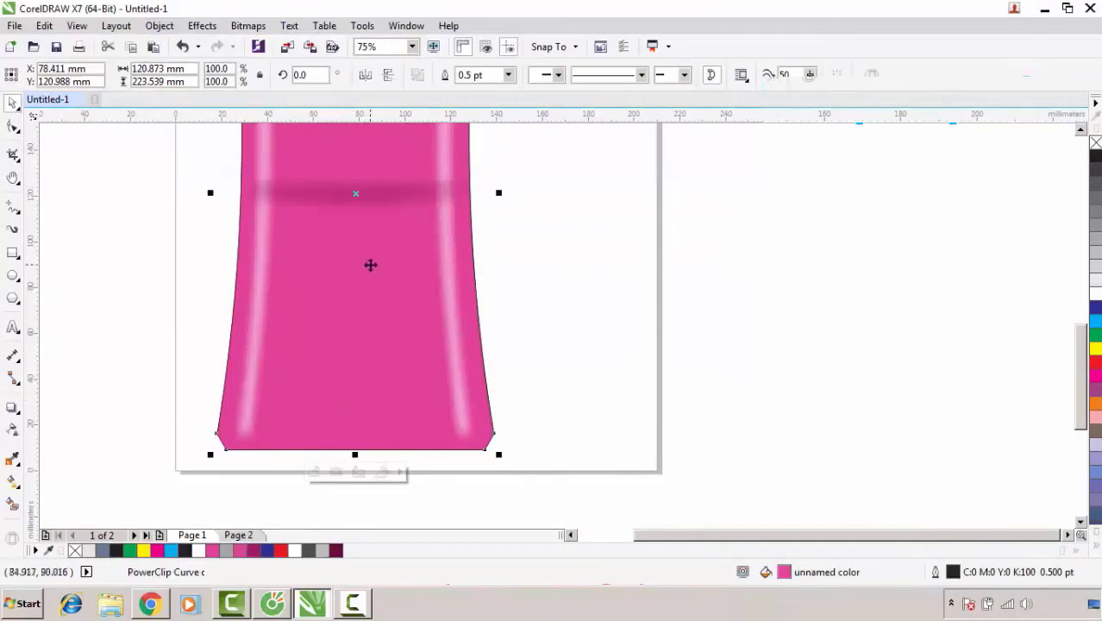
- Edit the body's PowerClip contents, moving the shadow down near the base to about Y 19.1 mm, and finish editing
left_click(313, 472)
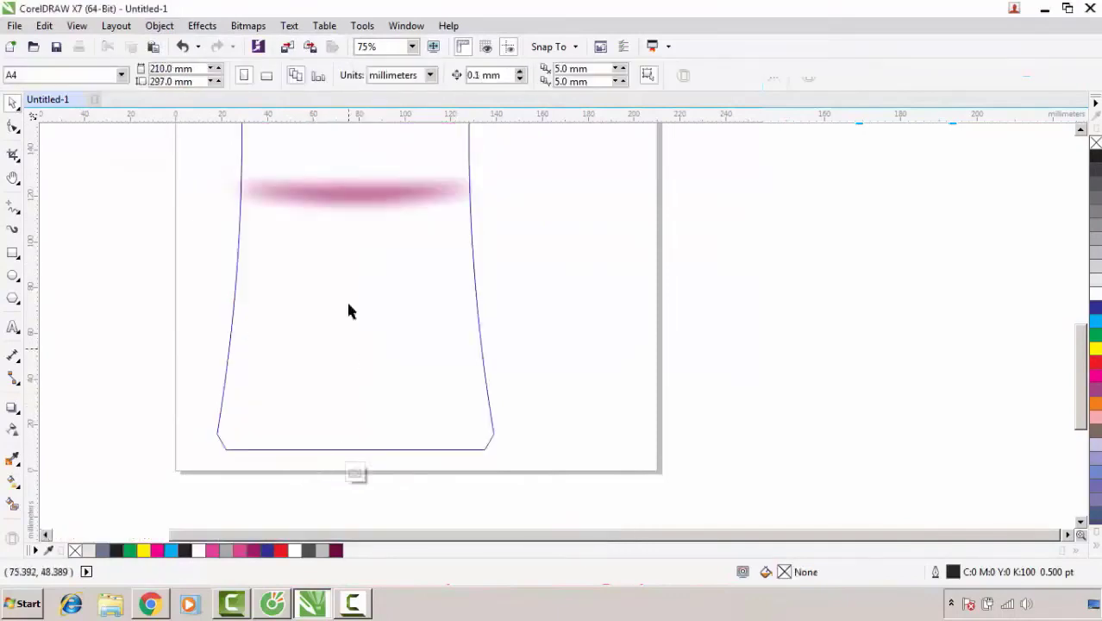
left_click(349, 200)
left_click_drag(355, 193, 364, 426)
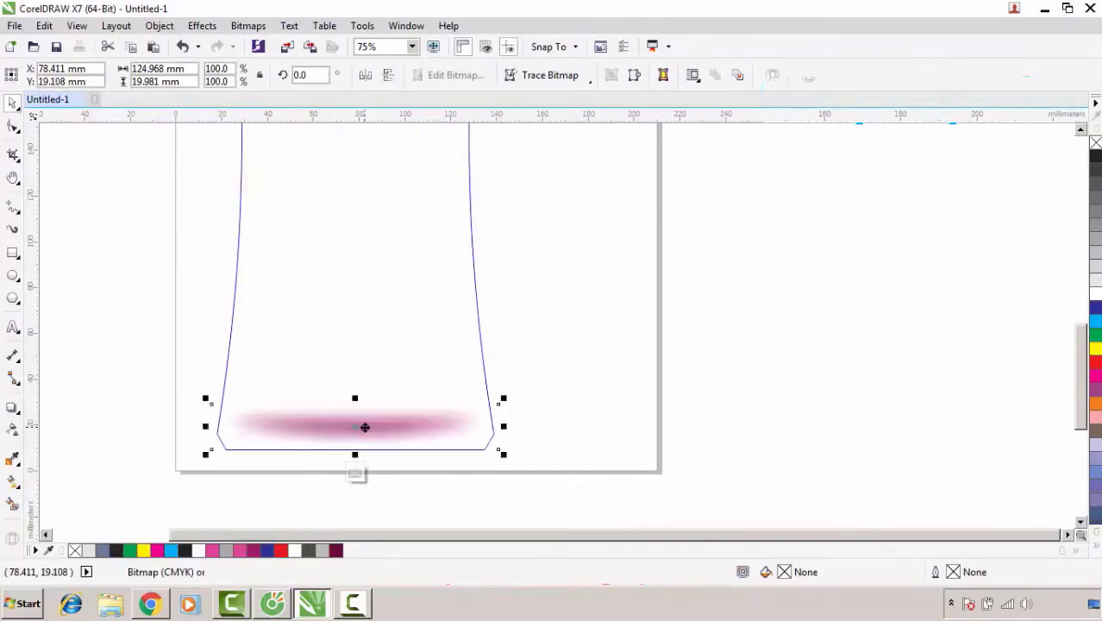
left_click(358, 472)
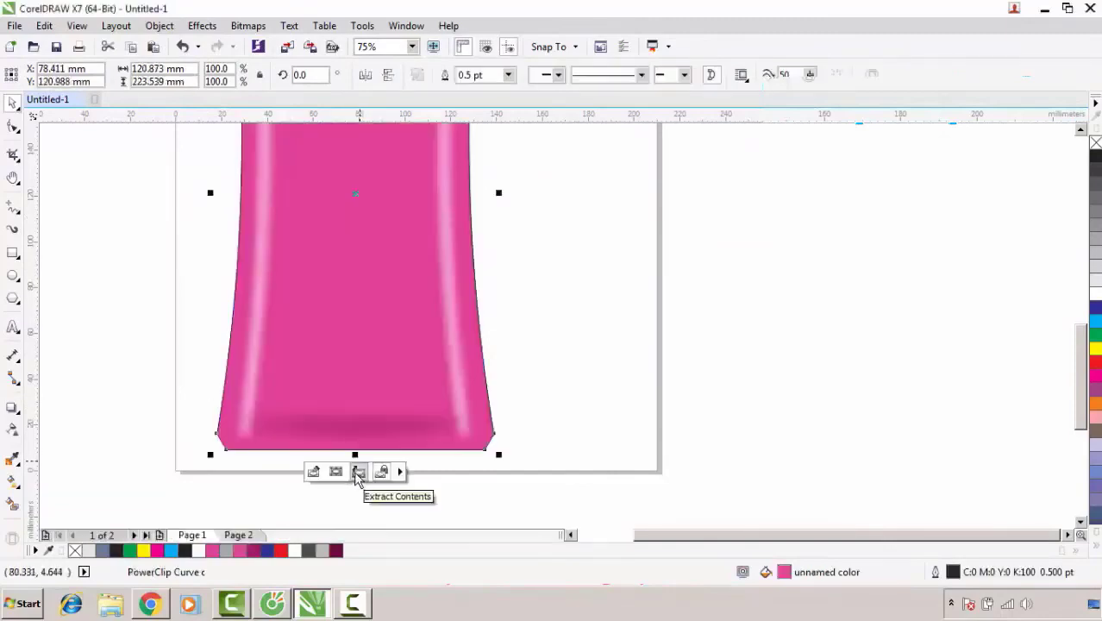
- Reopen the body's PowerClip contents, lower the shadow to about Y 13.6 mm so it overlaps the bottom edge, and finish editing
left_click(314, 473)
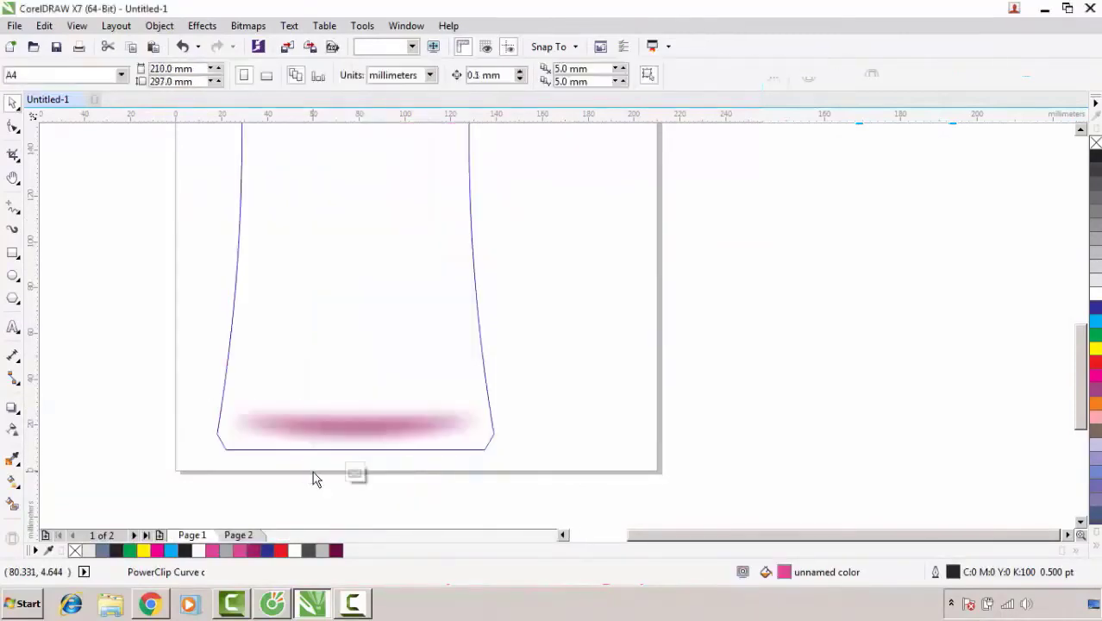
scroll(324, 452, "up", 2)
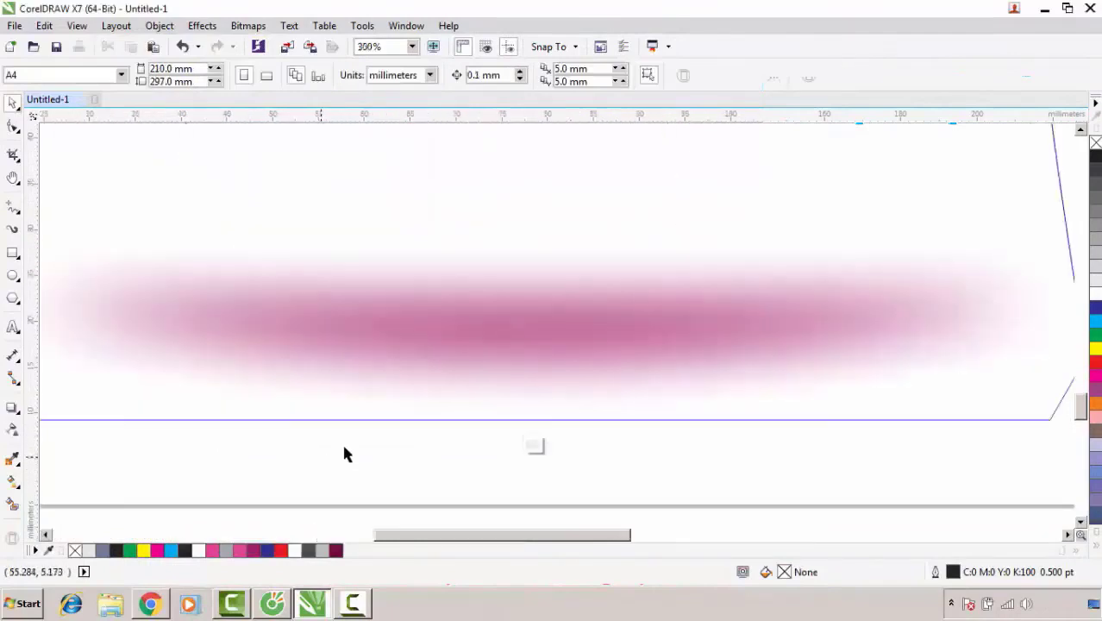
left_click(494, 338)
left_click_drag(525, 331, 522, 381)
scroll(477, 389, "down", 1)
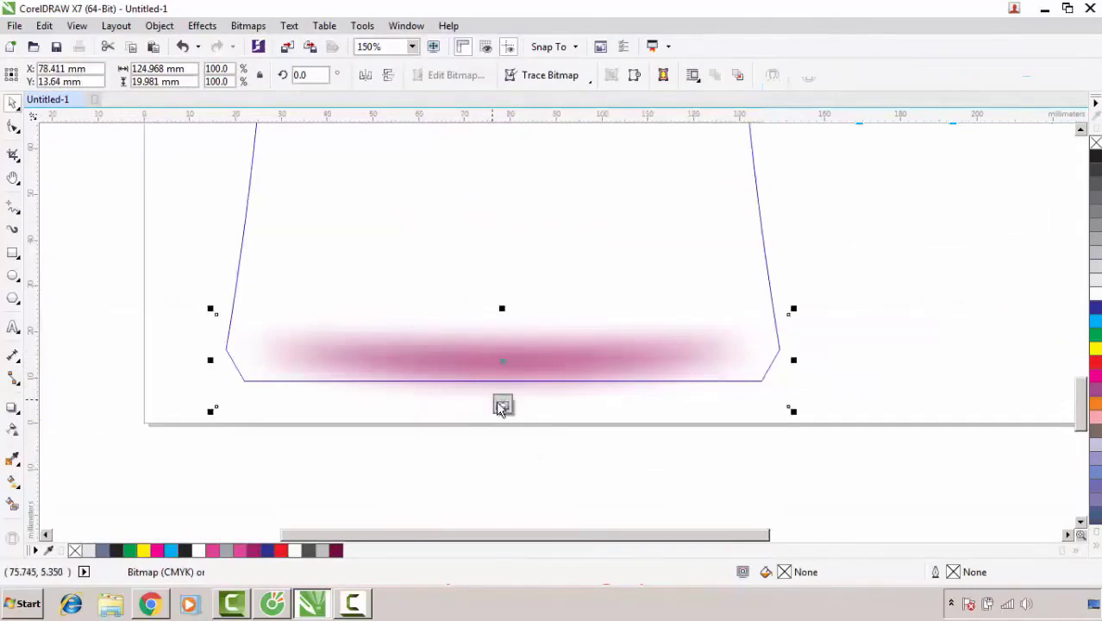
left_click(502, 405)
left_click(400, 445)
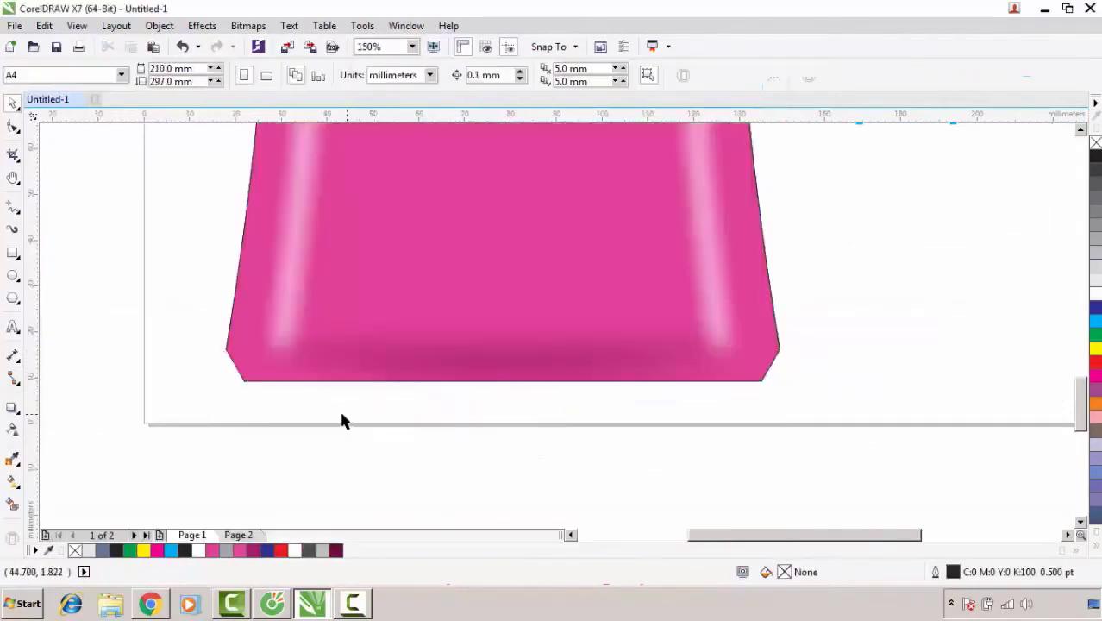
- Draw a closed two-segment horizontal line about 55 mm wide on the pink cap section, just above the black band
scroll(341, 407, "down", 2)
scroll(370, 300, "up", 1)
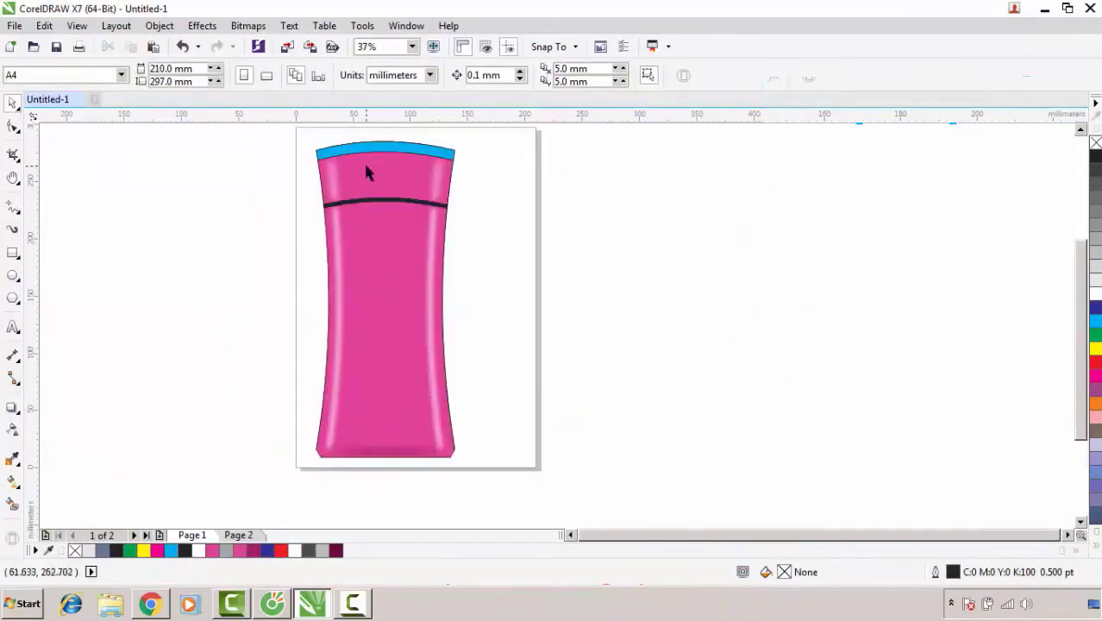
scroll(363, 161, "up", 2)
left_click(12, 210)
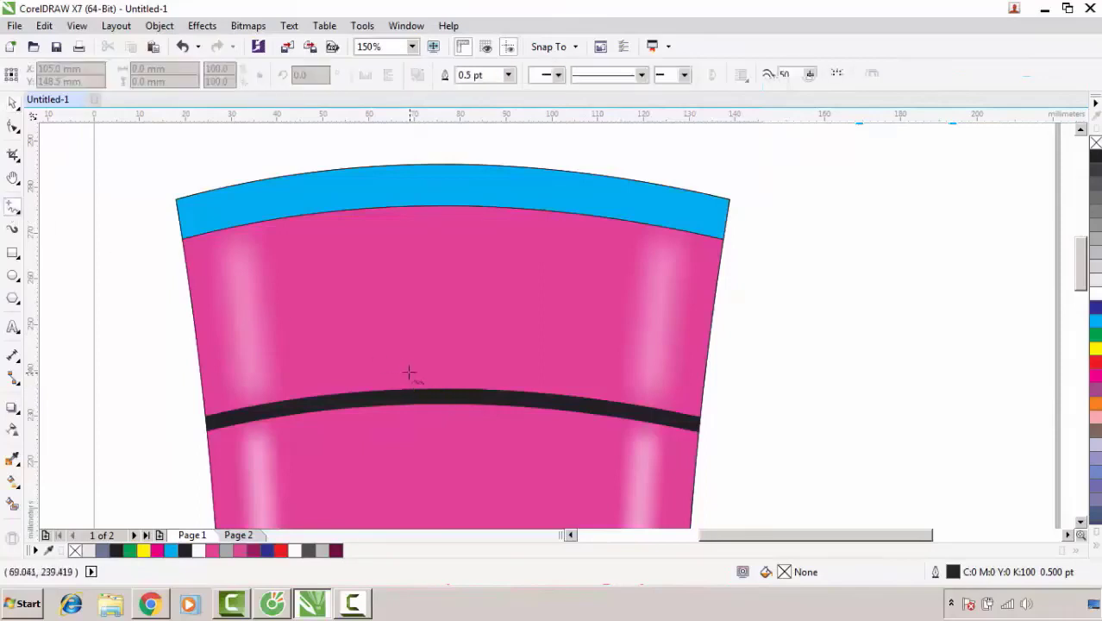
left_click(315, 366)
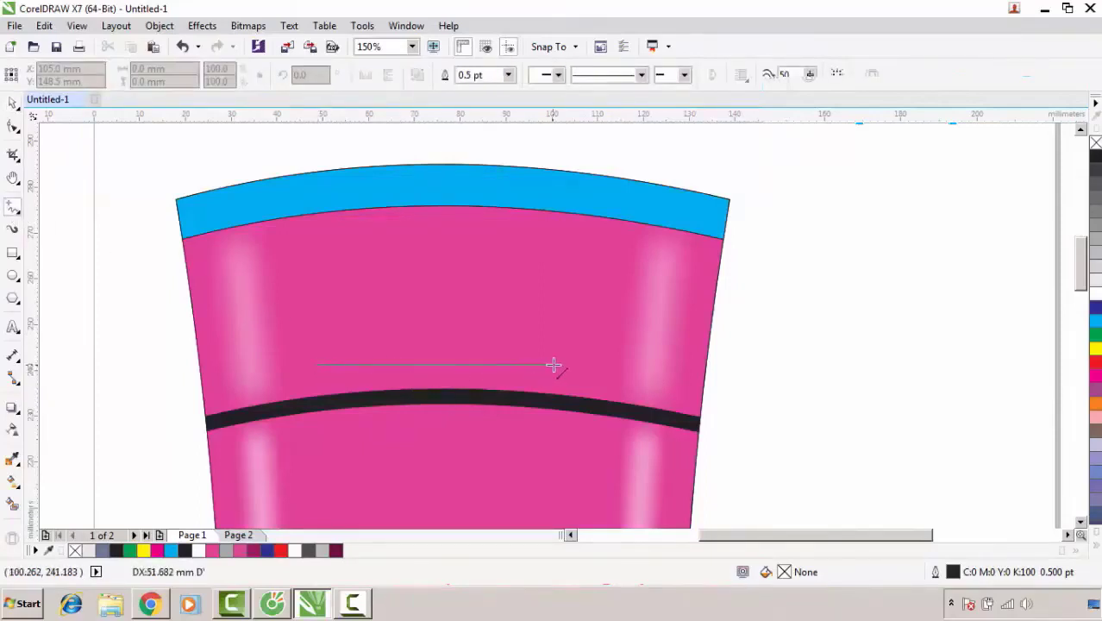
left_click(569, 365)
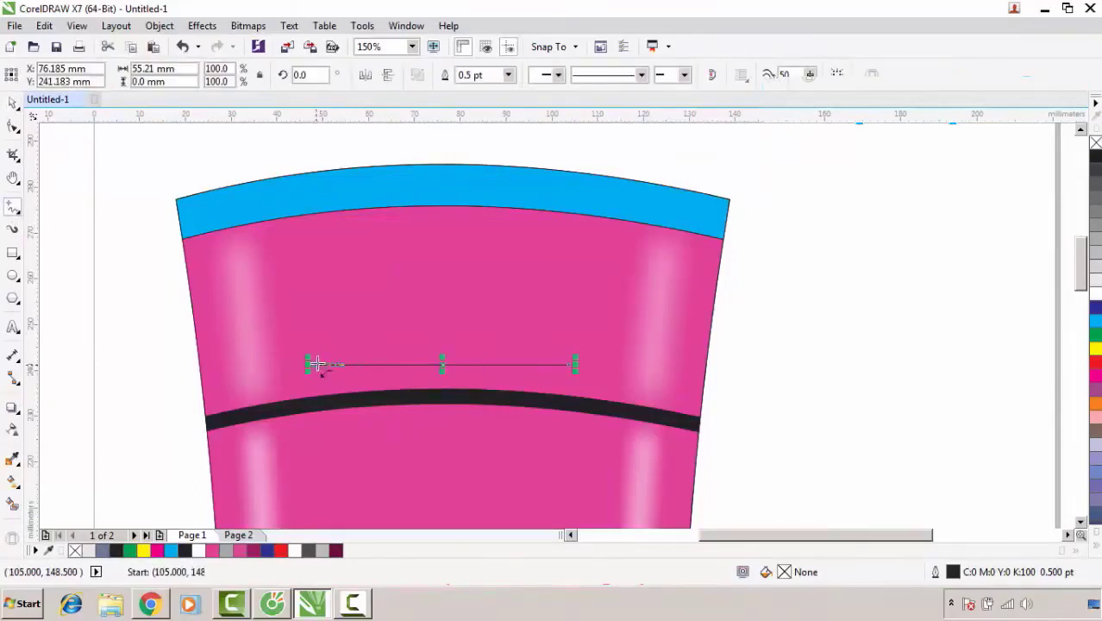
left_click(313, 366)
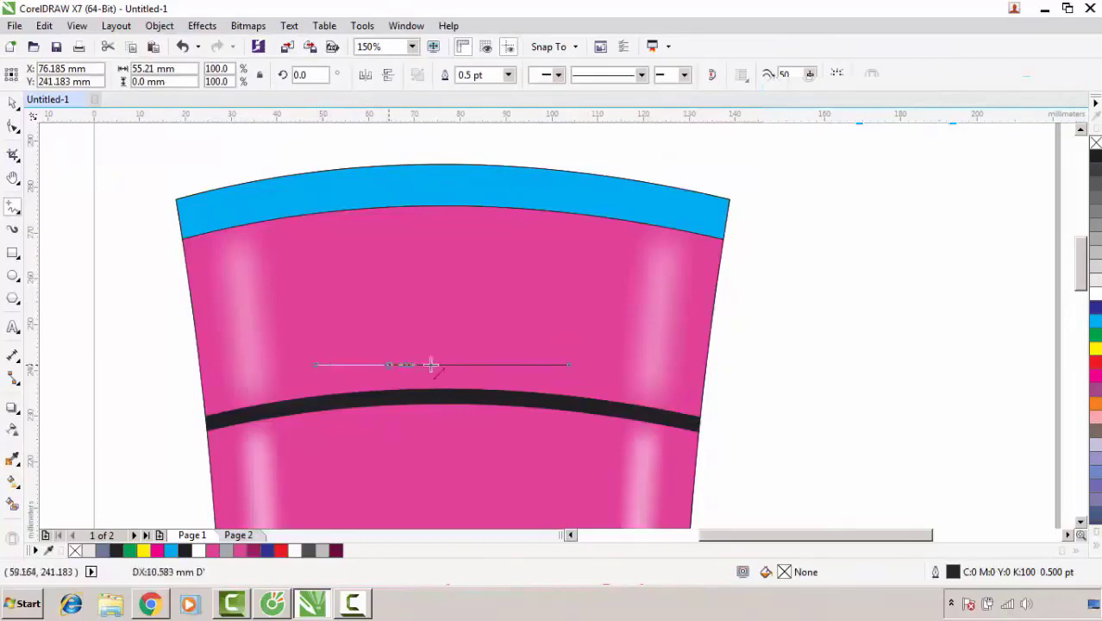
left_click(571, 366)
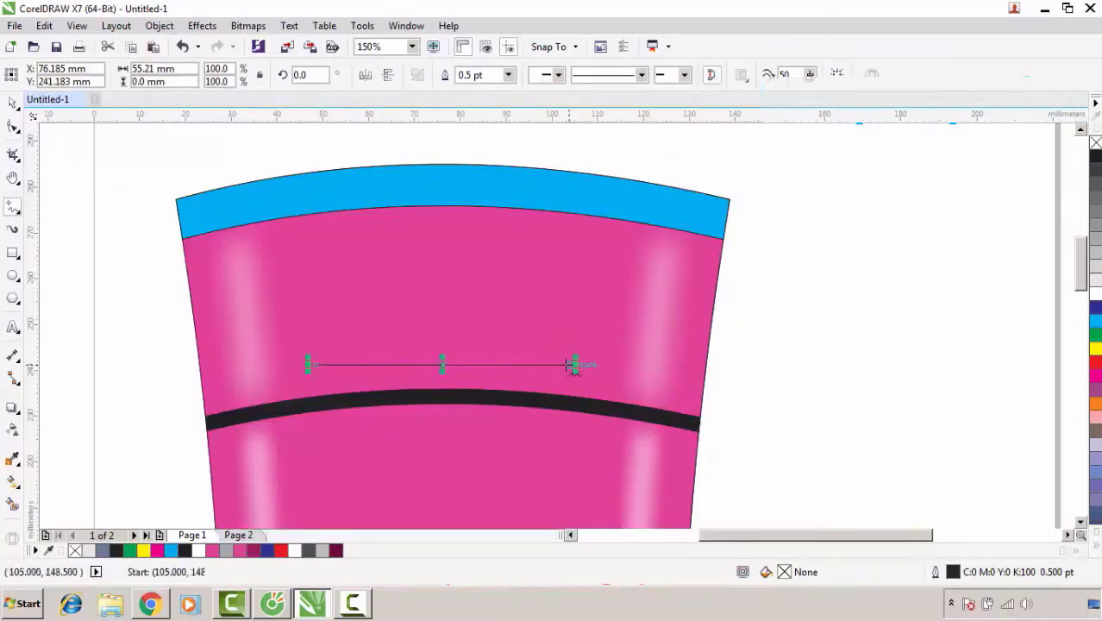
- Centre the new line horizontally on the pink cap section and deselect both objects
left_click(474, 326, "shift")
key("c")
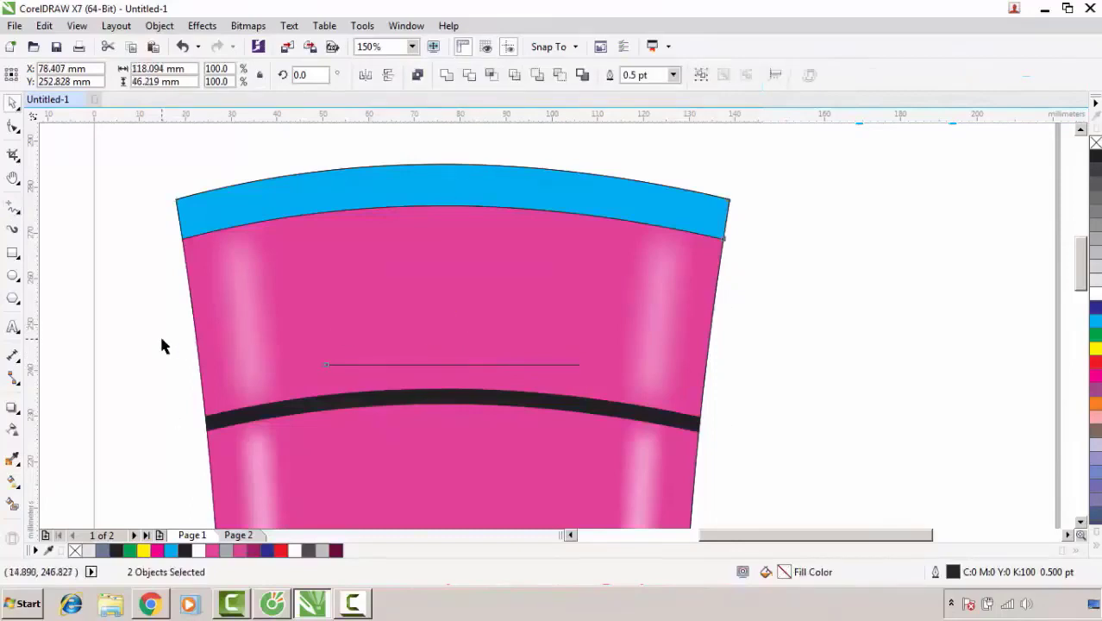
left_click(162, 345)
- Convert one of the cap line's overlapping segments to a curve
left_click(13, 128)
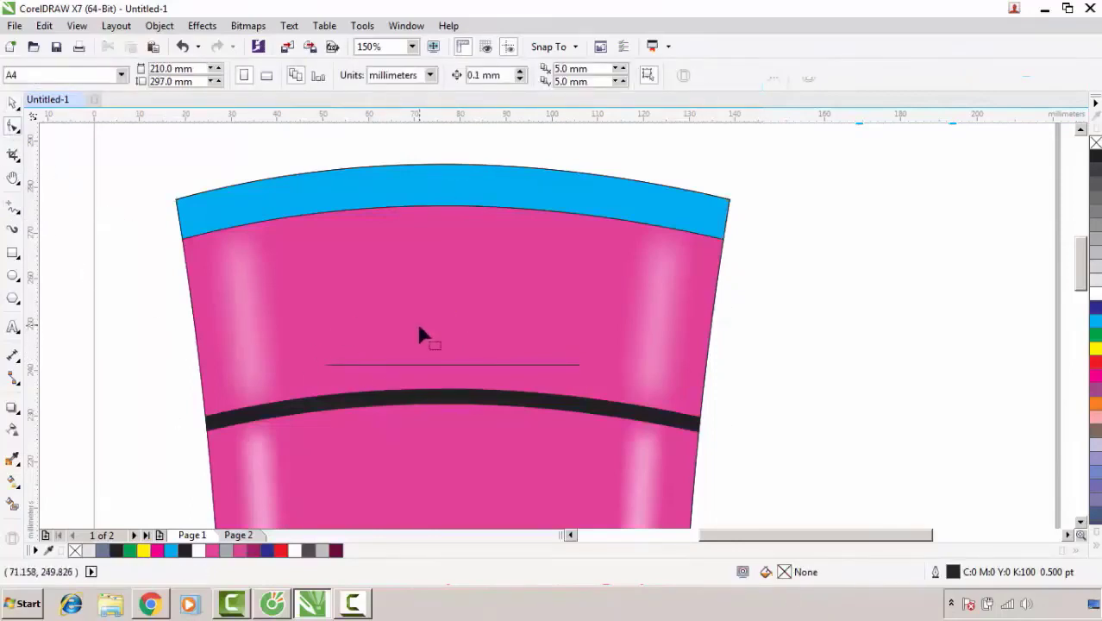
scroll(432, 362, "up", 2)
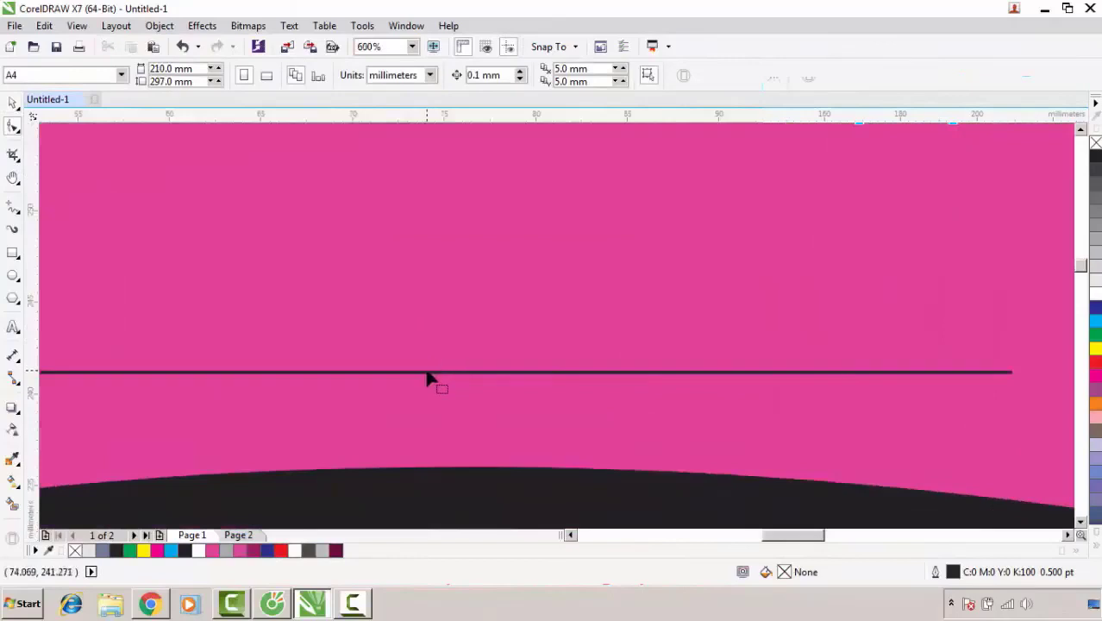
left_click(427, 376)
right_click(429, 380)
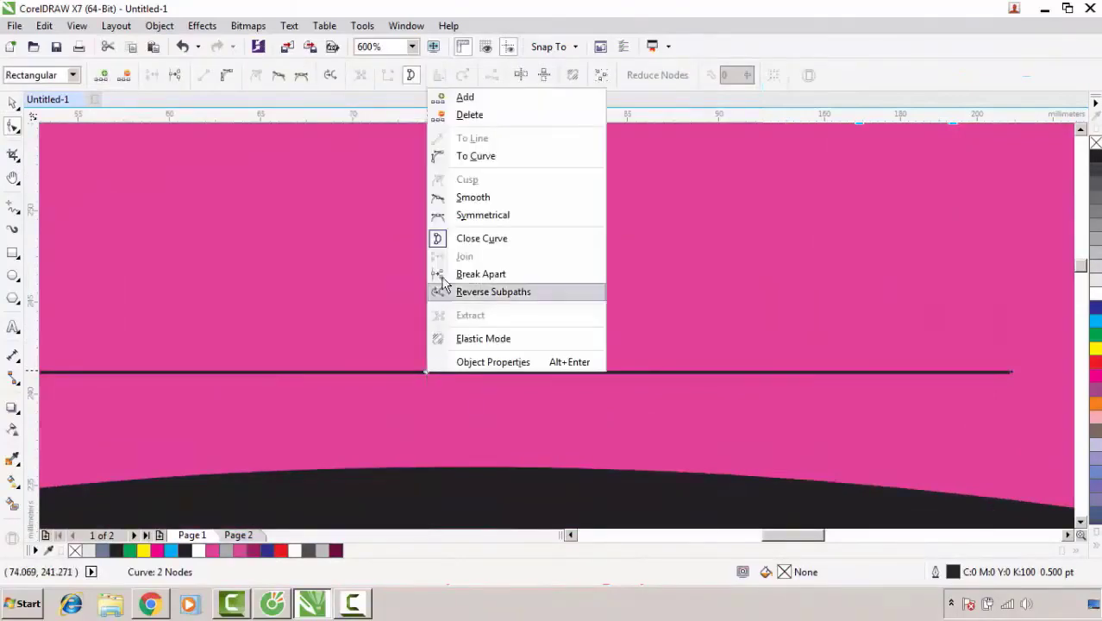
left_click(466, 156)
scroll(485, 327, "down", 2)
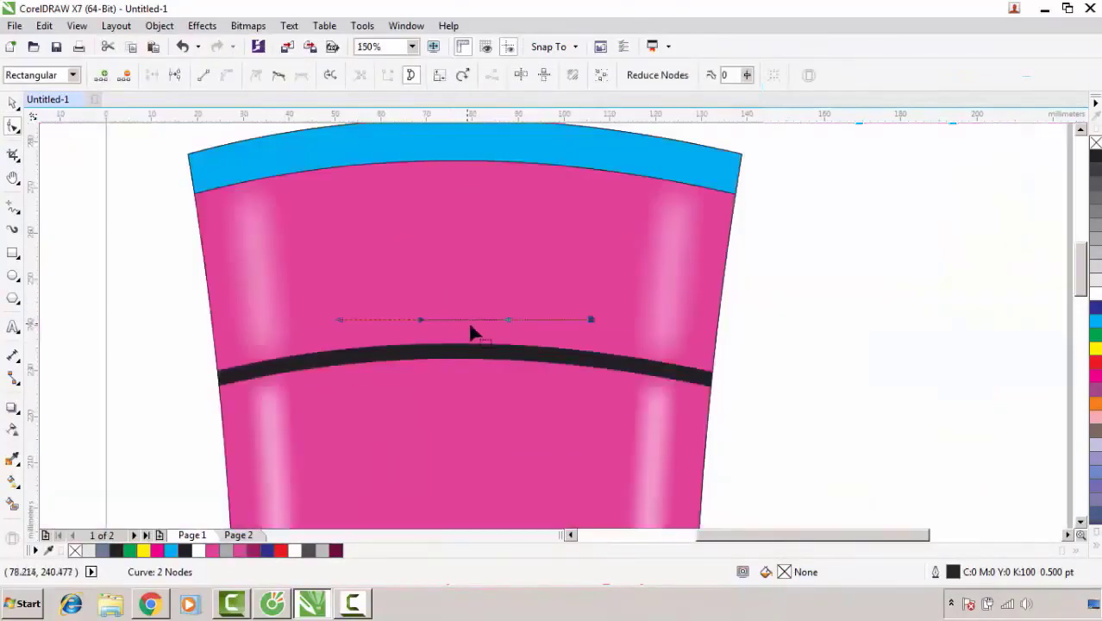
key("space")
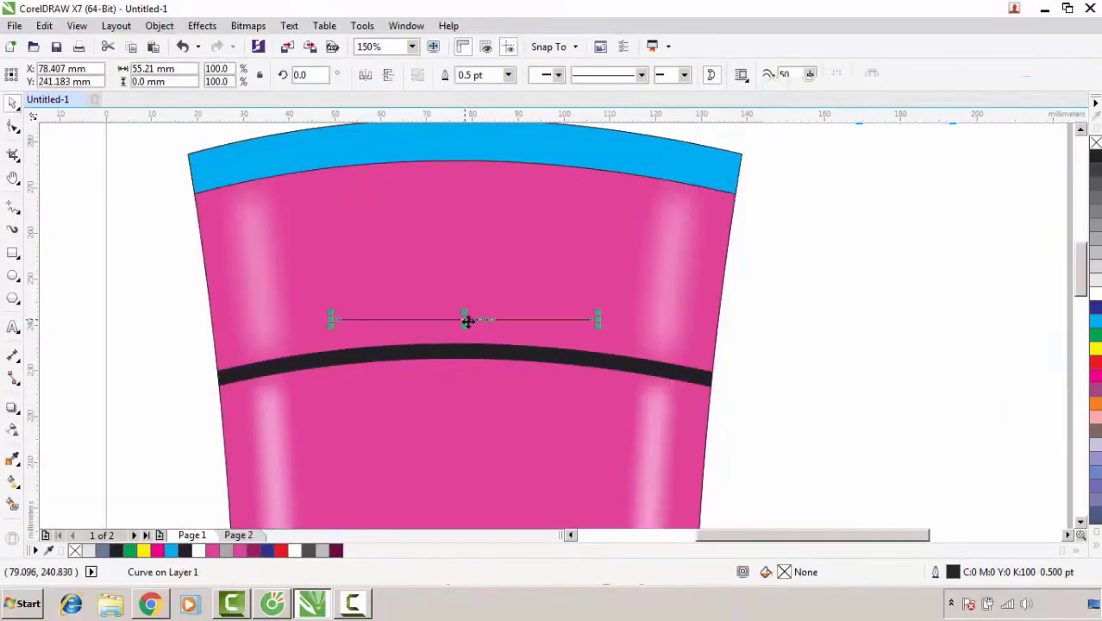
- Bow the cap line's curved segment upward about 2.6 mm to form a thin arched shape
scroll(467, 321, "up", 2)
left_click(13, 127)
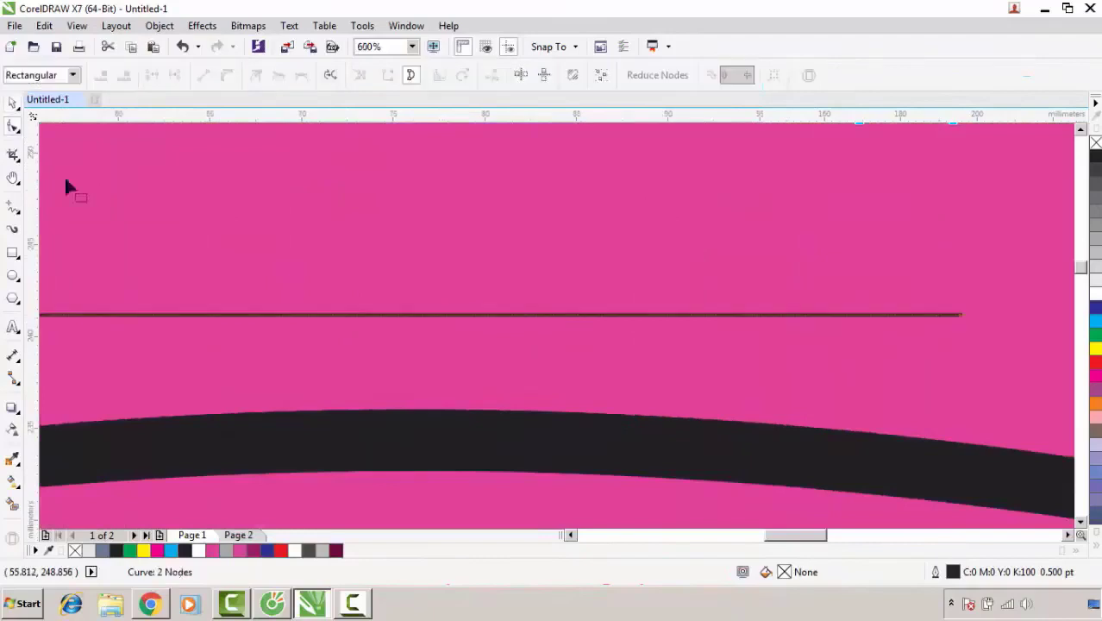
right_click(382, 312)
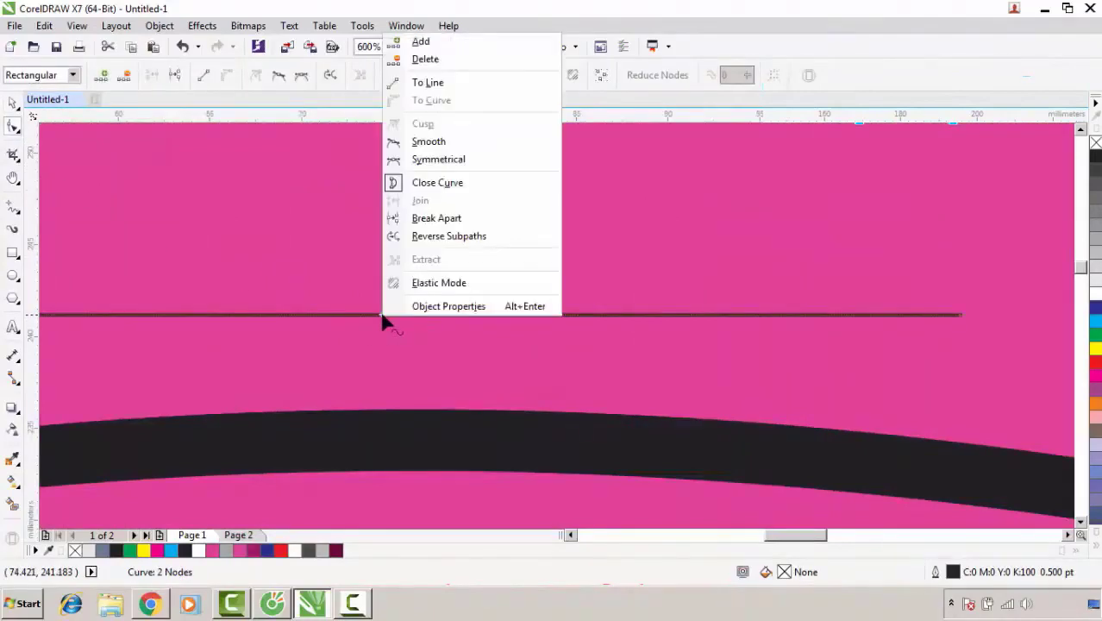
left_click(380, 314)
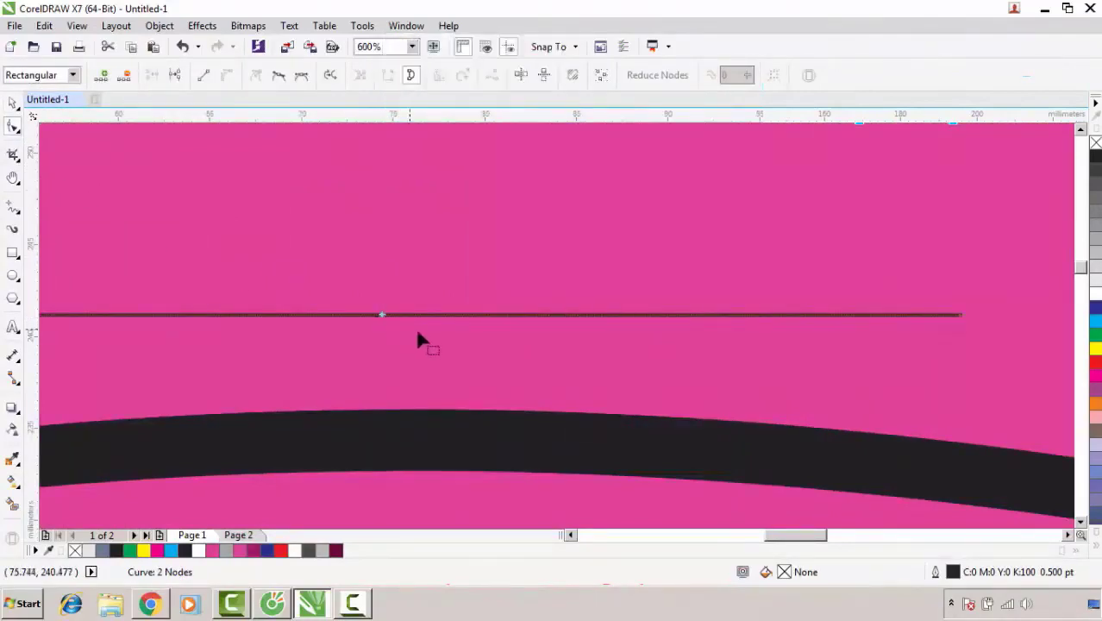
scroll(415, 327, "down", 1)
left_click_drag(414, 324, 426, 300)
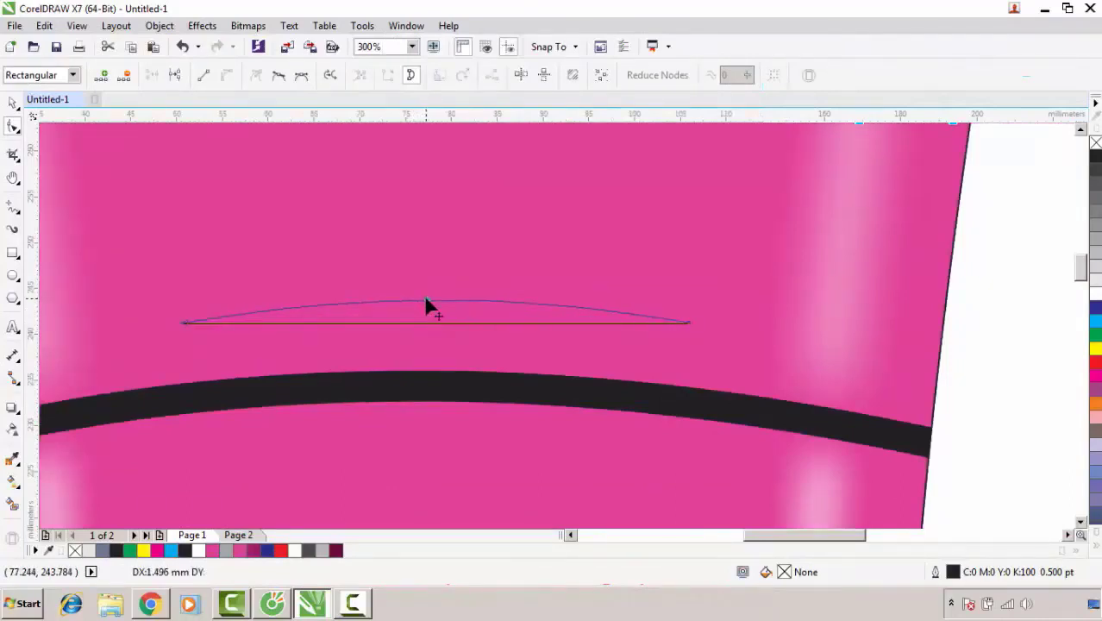
scroll(427, 301, "down", 2)
key("space")
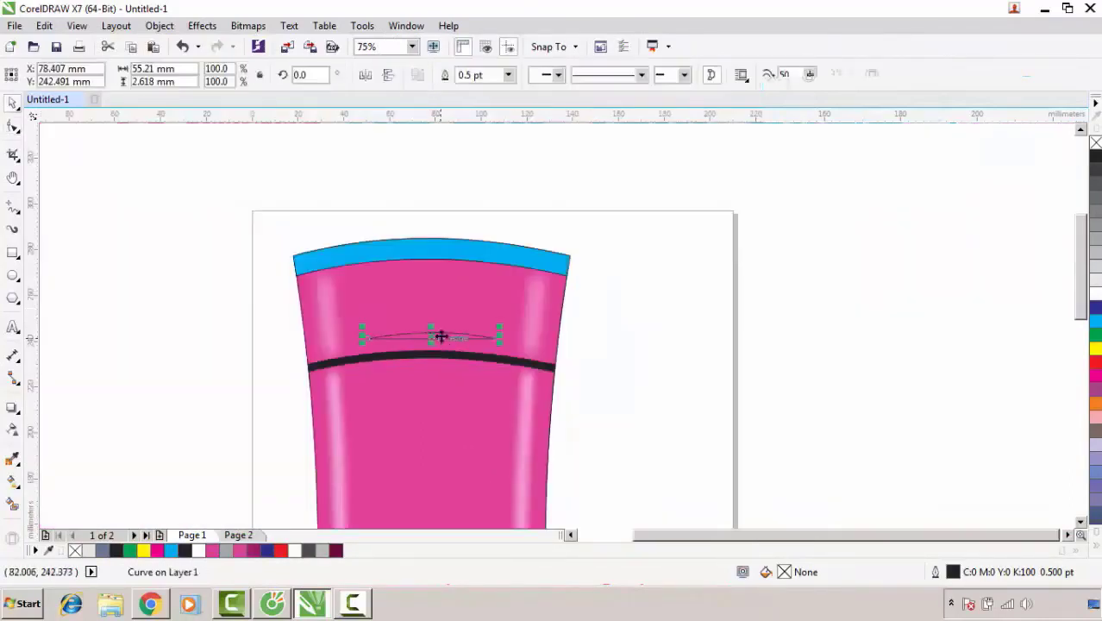
- Fill the thin arched shape on the cap with 10% black and remove its outline
scroll(444, 334, "up", 1)
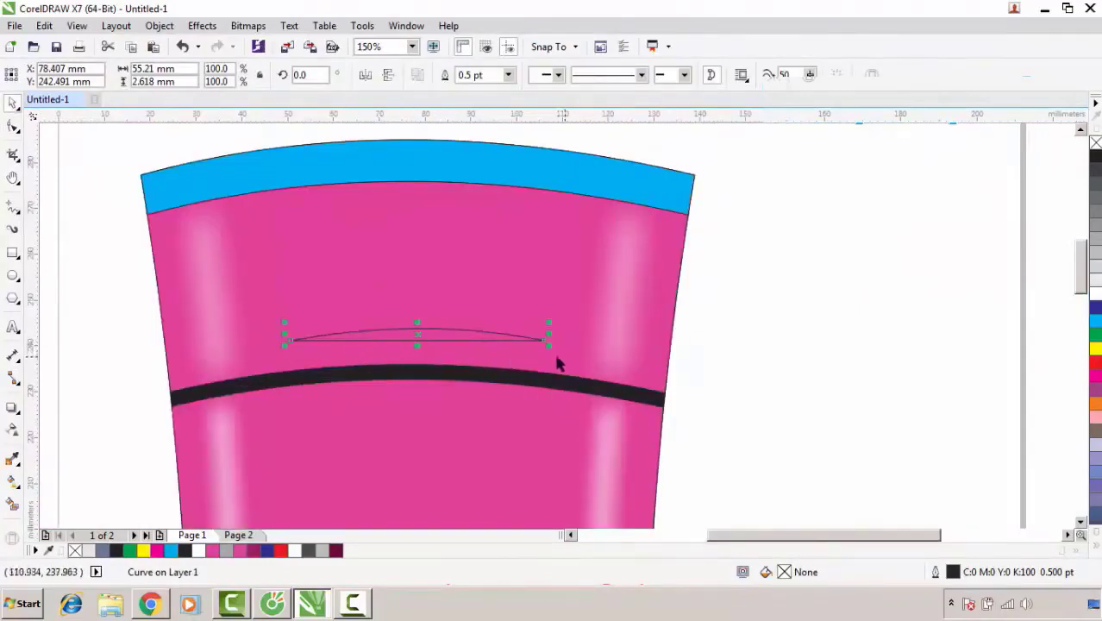
left_click(1094, 284)
right_click(1096, 142)
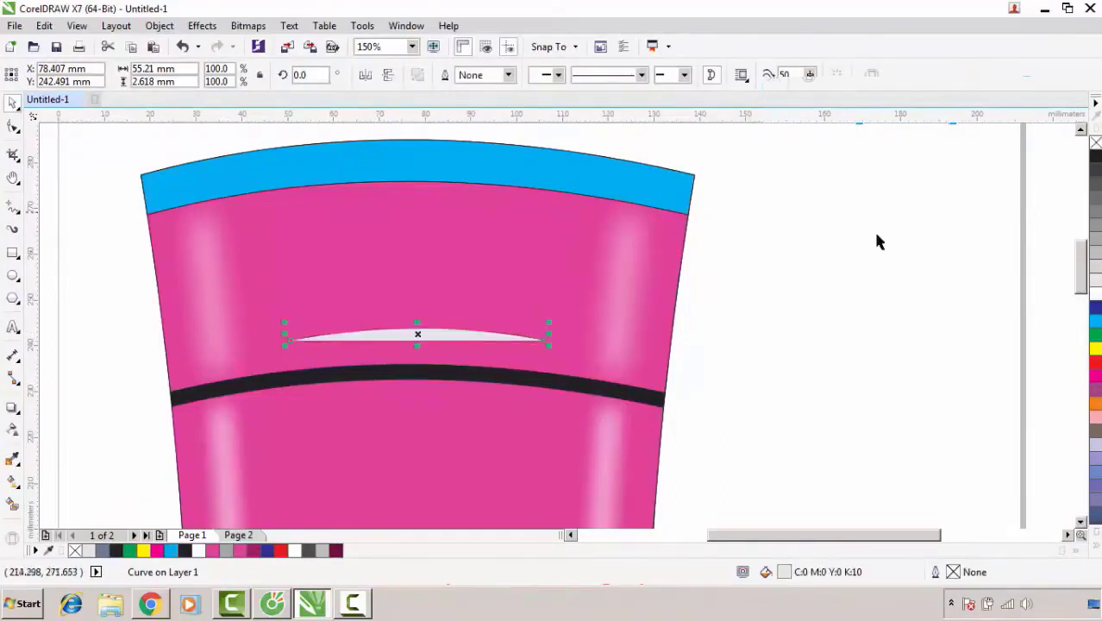
- Convert the arched cap shape to a bitmap, apply a Gaussian Blur with a 20-pixel radius, and deselect it
left_click(248, 26)
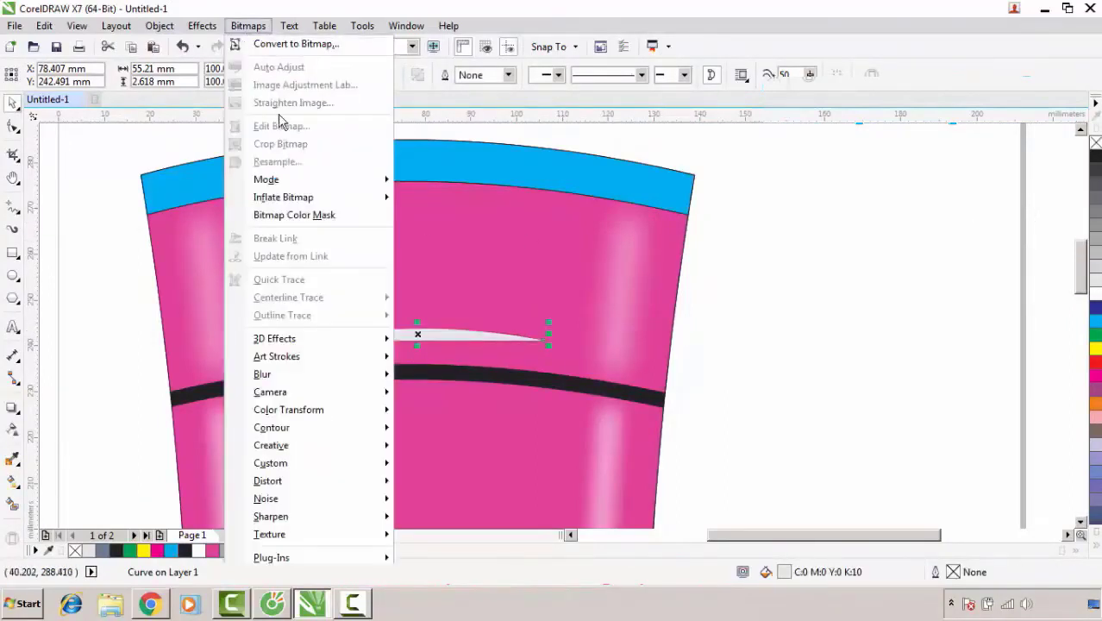
left_click(345, 45)
left_click(502, 382)
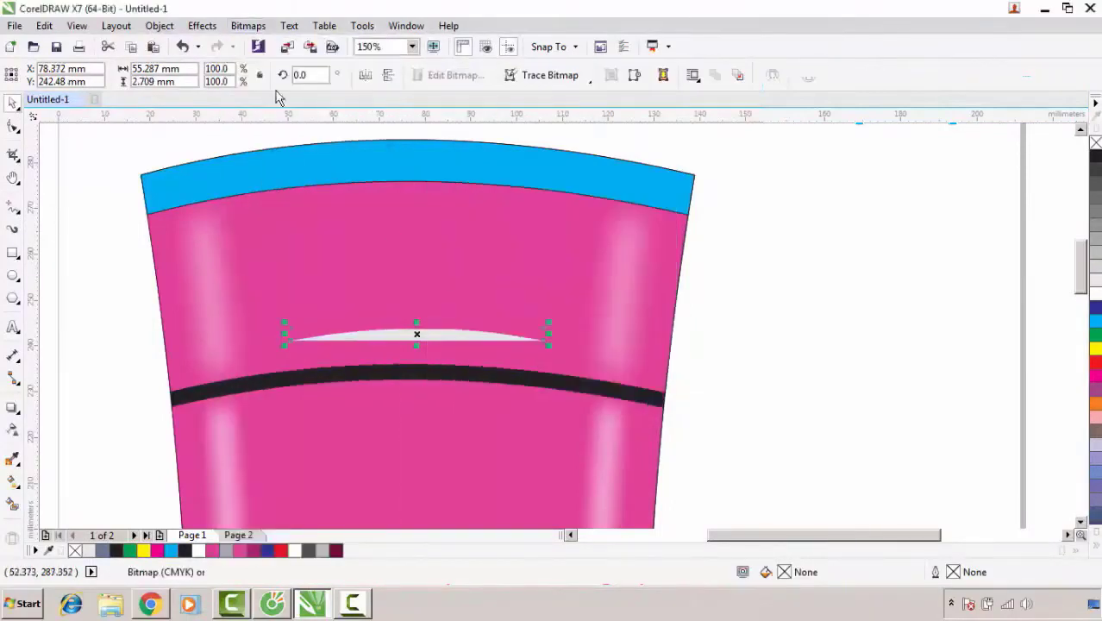
left_click(248, 26)
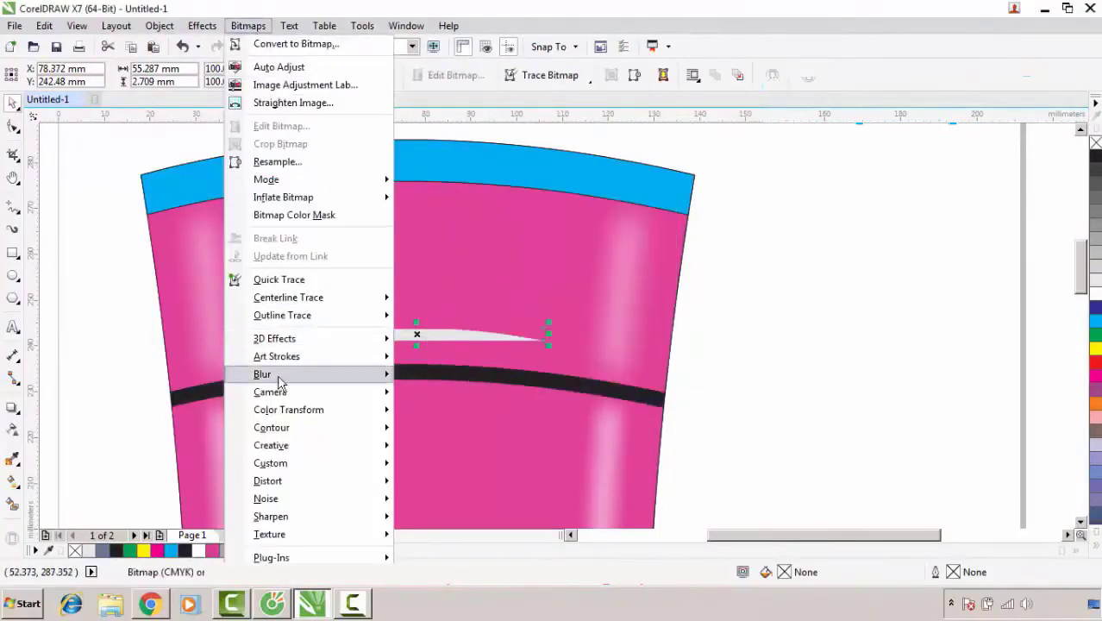
mouse_move(289, 380)
left_click(405, 391)
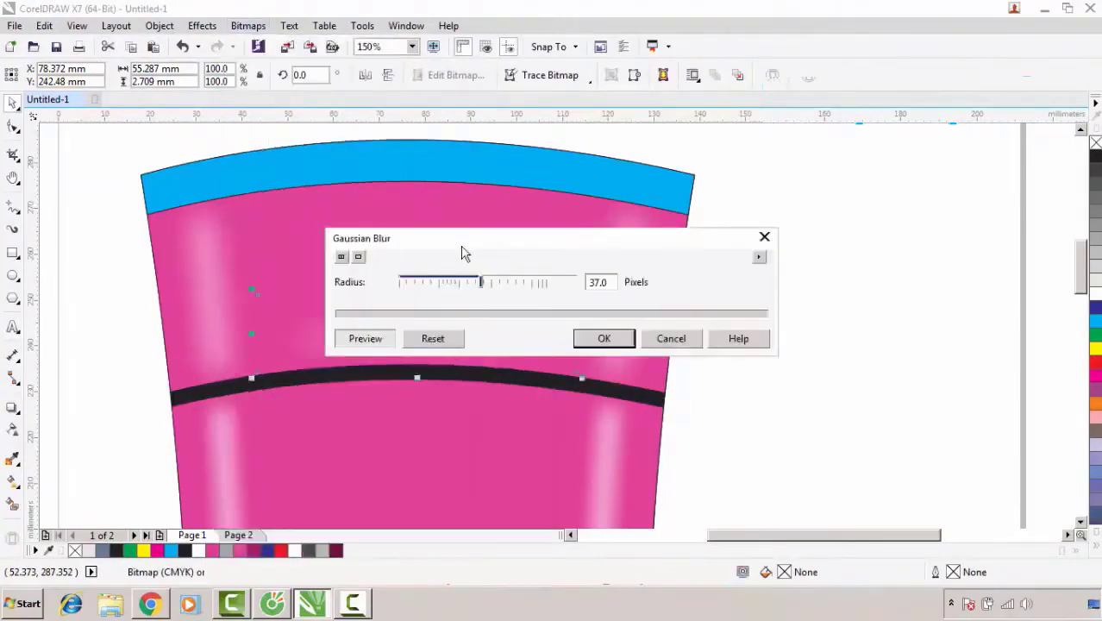
left_click_drag(461, 252, 667, 208)
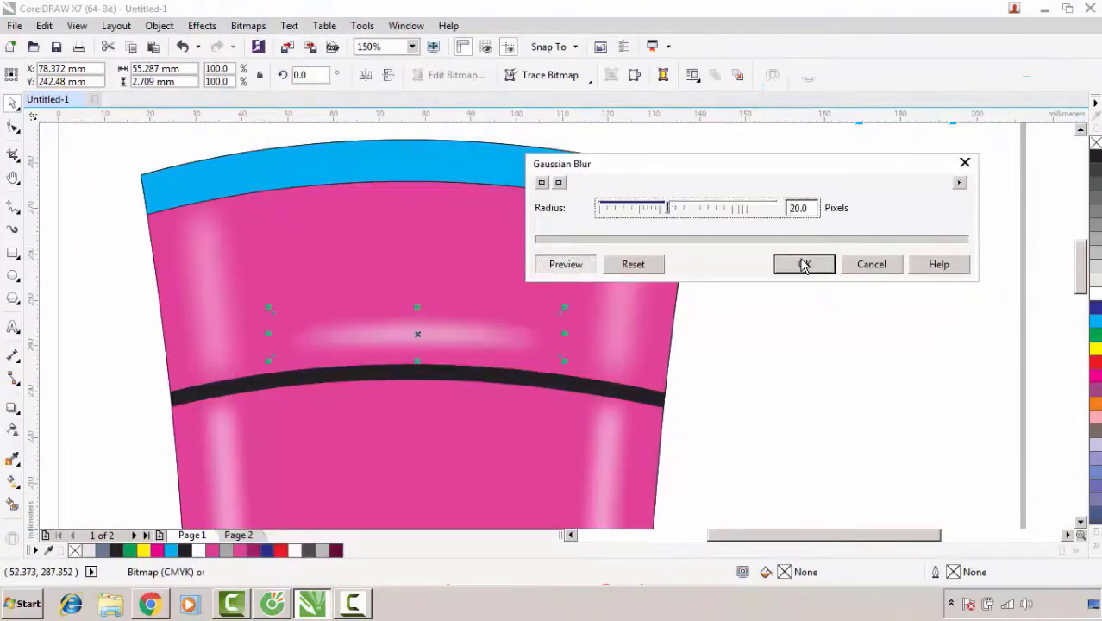
left_click(803, 264)
scroll(439, 283, "down", 1)
left_click(67, 221)
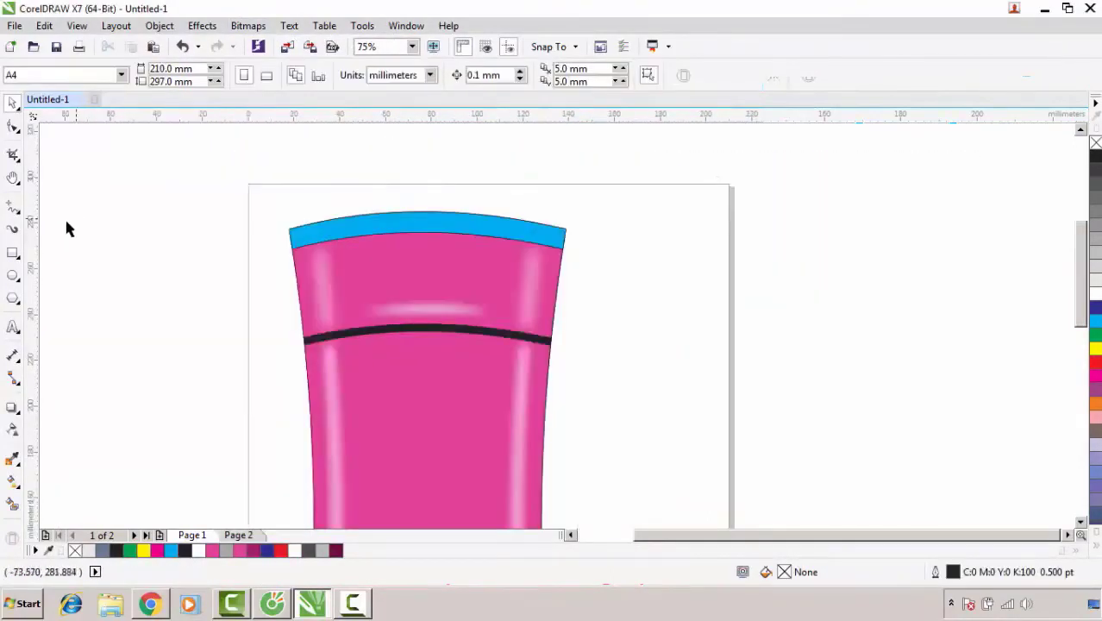
- Draw a rectangle about 80 by 23 mm across the cyan band and upper cap, centred horizontally on the pink cap section
left_click(13, 254)
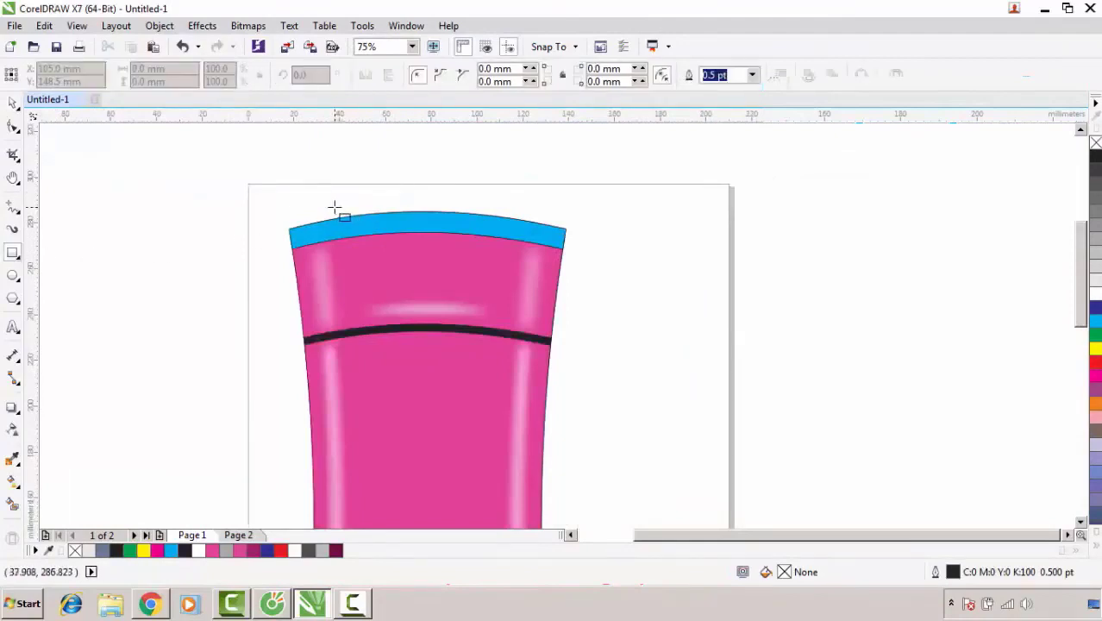
left_click_drag(334, 208, 521, 260)
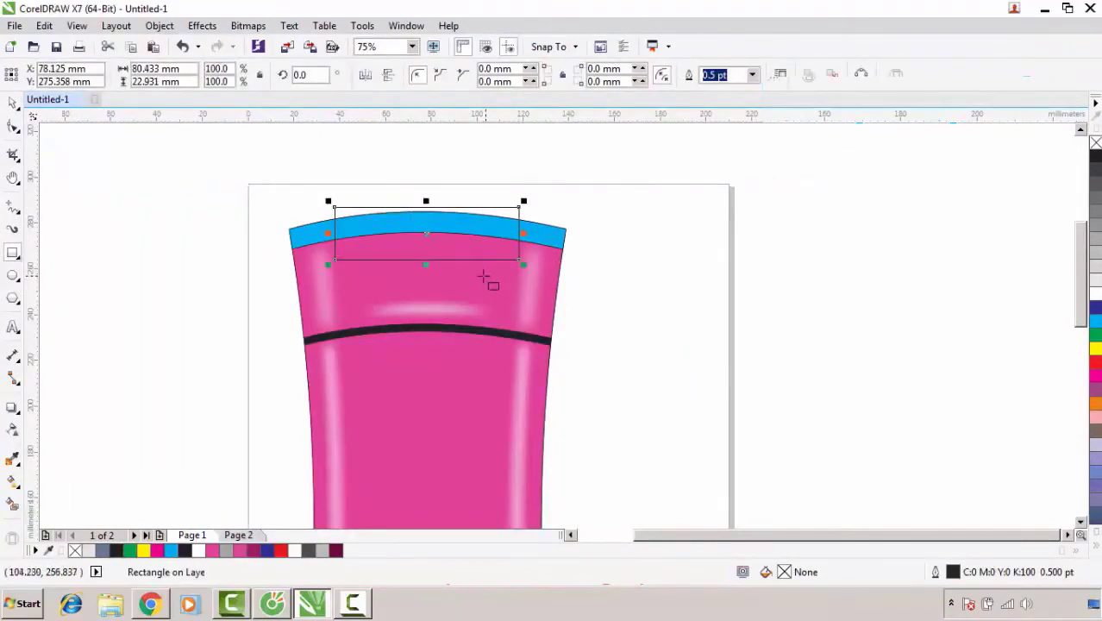
left_click(467, 283, "shift")
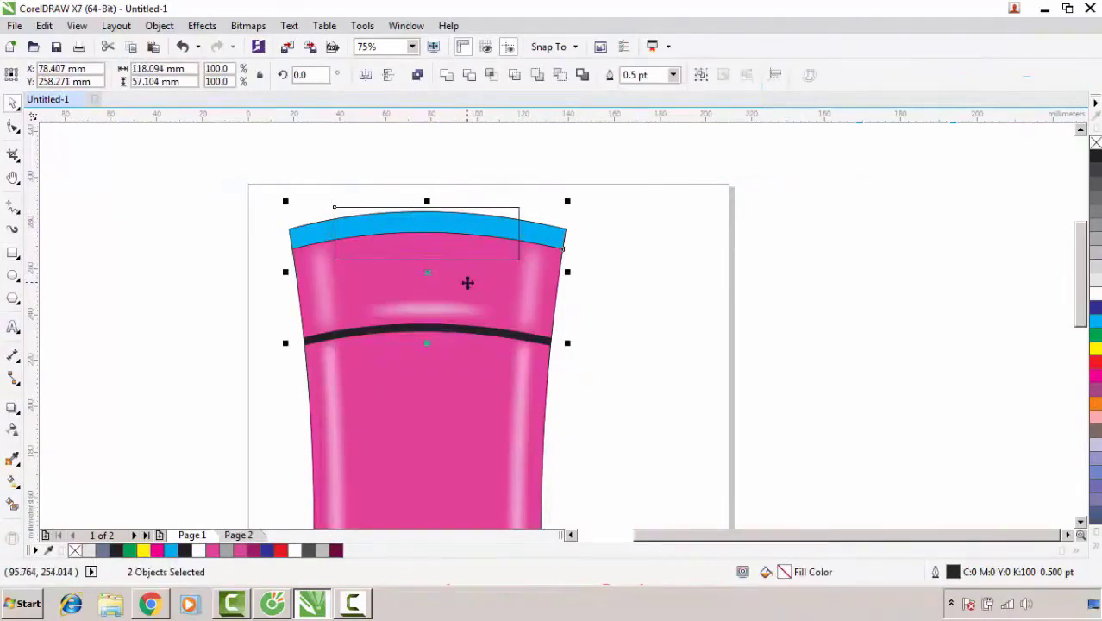
key("c")
left_click(649, 252)
- Stretch the rectangle's lower edge down the cap for a height of about 32 mm
scroll(403, 212, "up", 1)
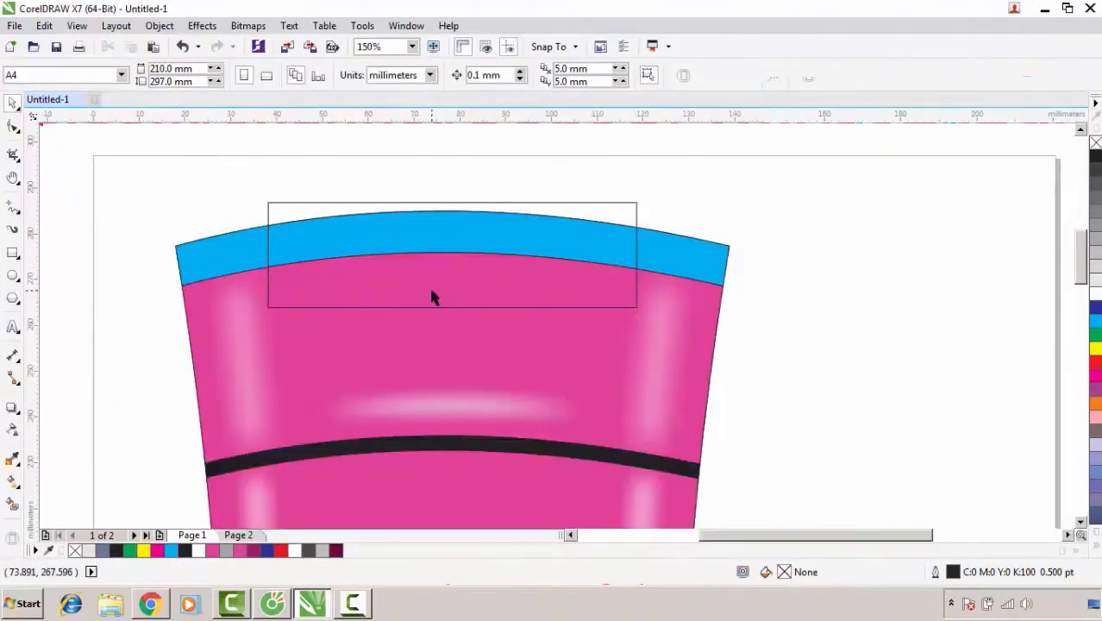
left_click(459, 283)
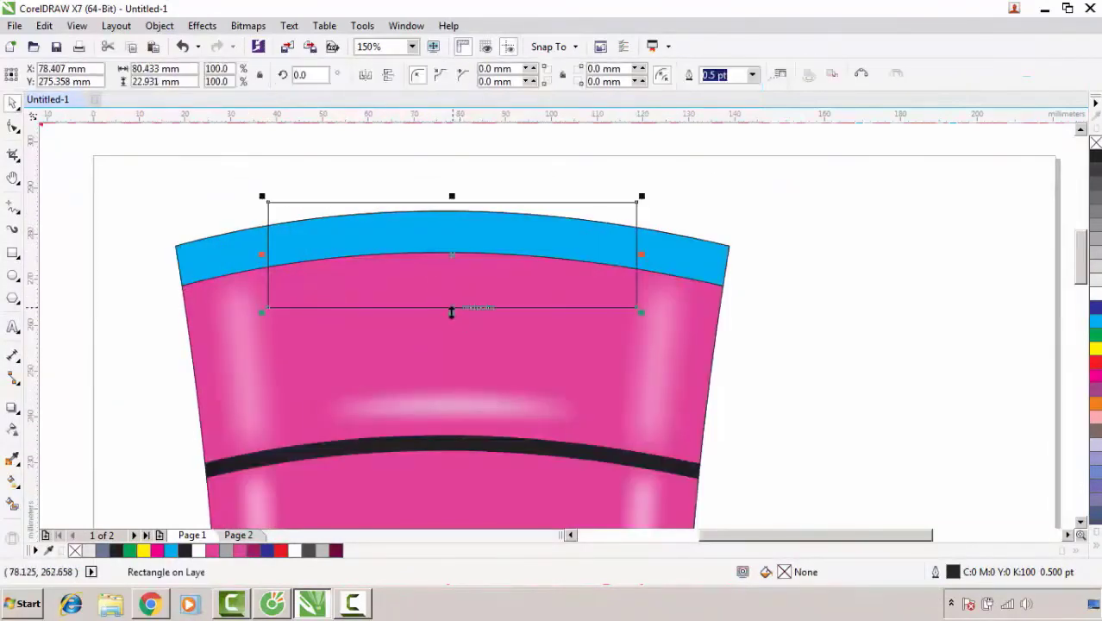
left_click_drag(451, 313, 452, 353)
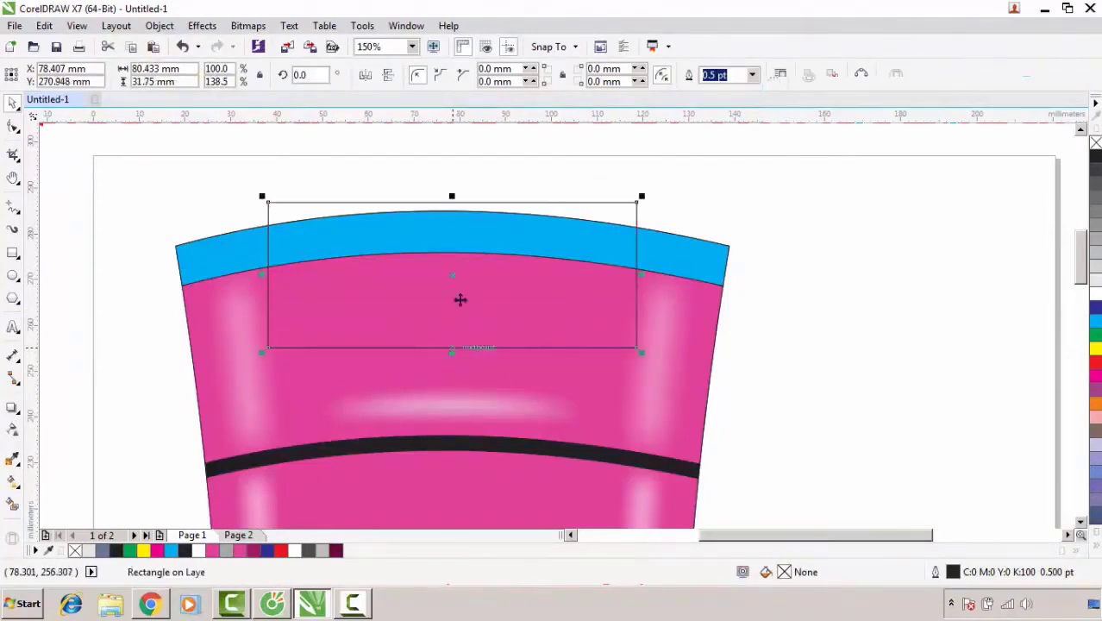
- Round the rectangle's two lower corners with a 100 mm radius each
double_click(509, 81)
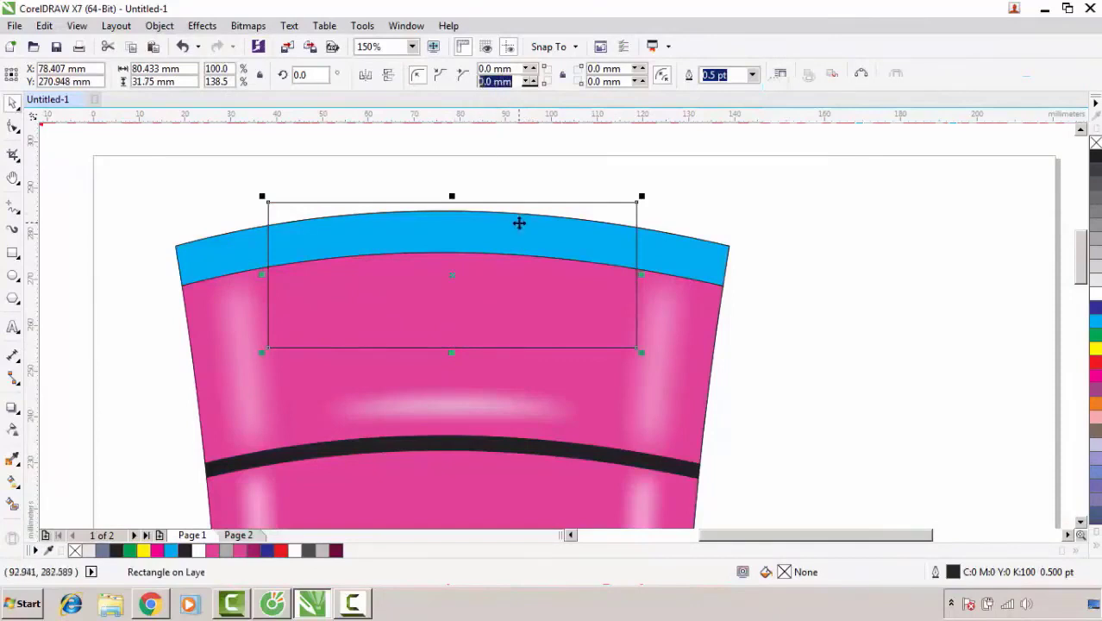
type("100")
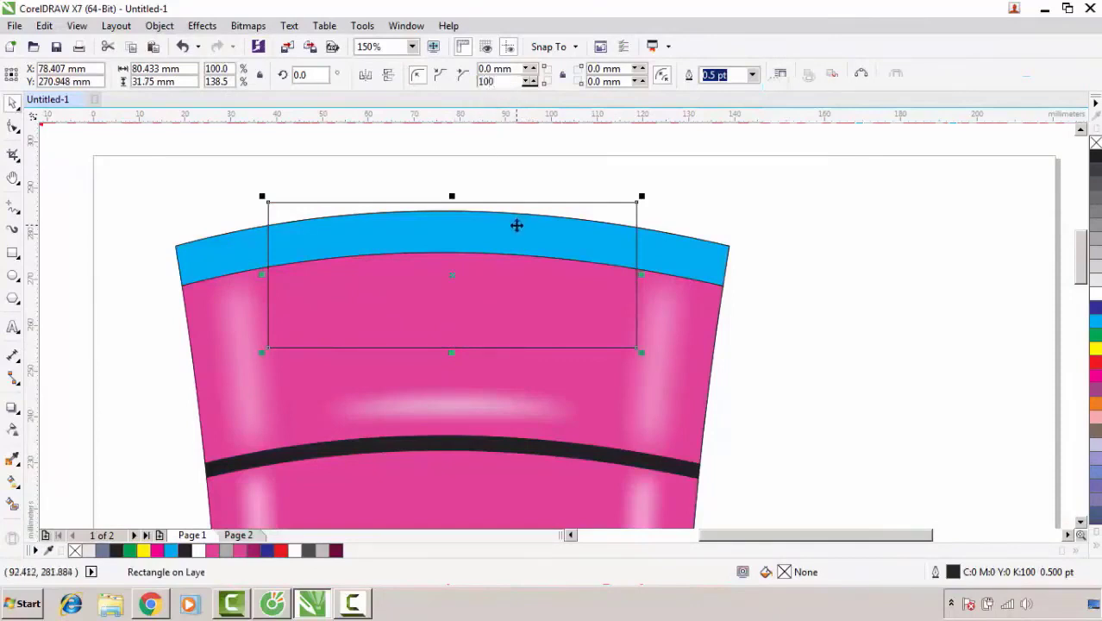
key("Return")
left_click_drag(621, 81, 586, 83)
type("1")
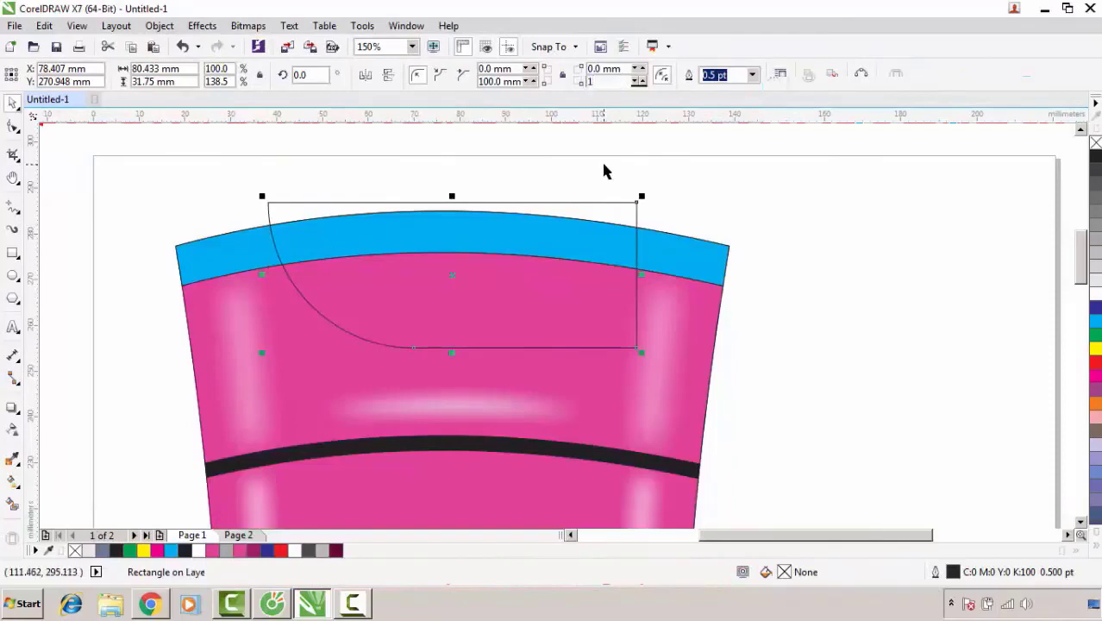
type("00")
key("Return")
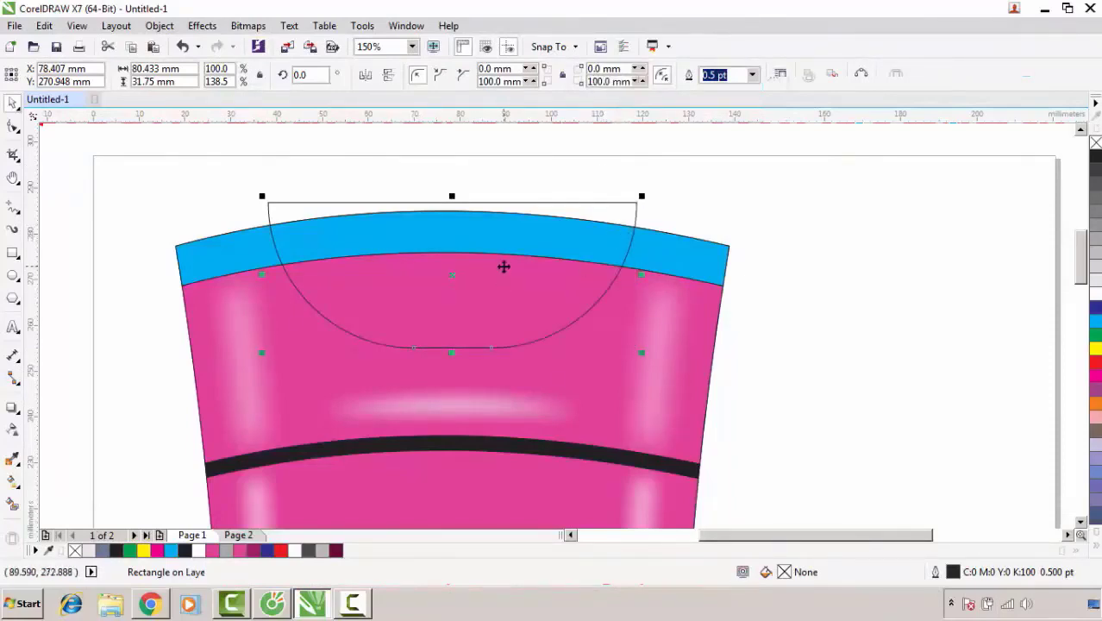
- Narrow the rounded rectangle symmetrically about its centre to a width of about 69 mm
scroll(505, 266, "up", 1)
left_click_drag(774, 283, 718, 302)
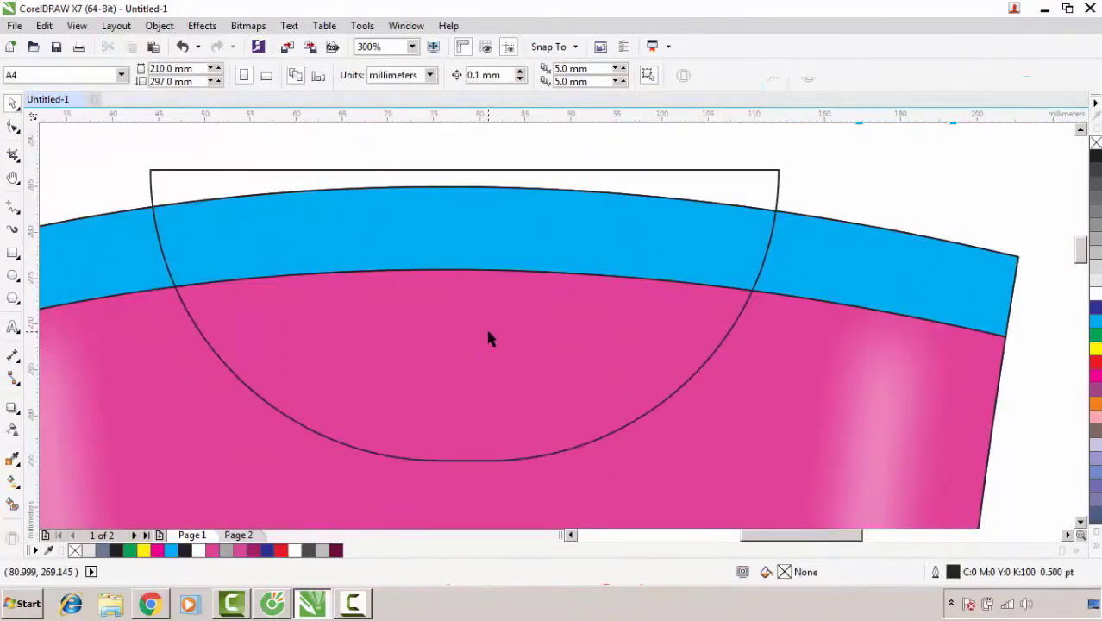
left_click(489, 339)
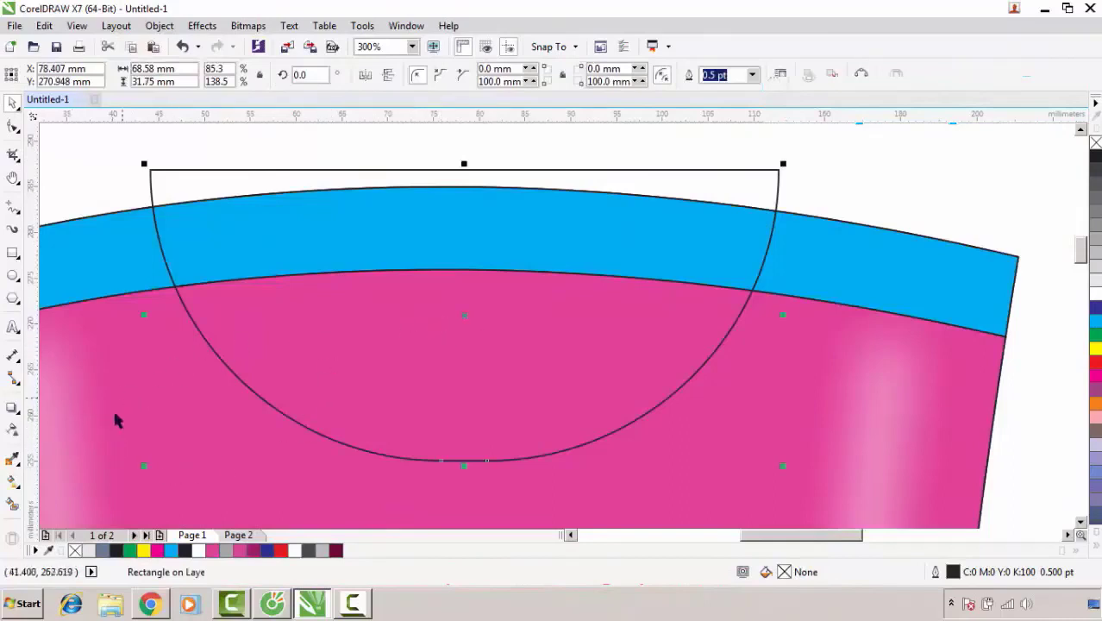
- Smart-fill the half-moon area enclosed by the rounded outline and the cyan band's lower edge with blue-grey C40 M20 Y0 K40
left_click(13, 507)
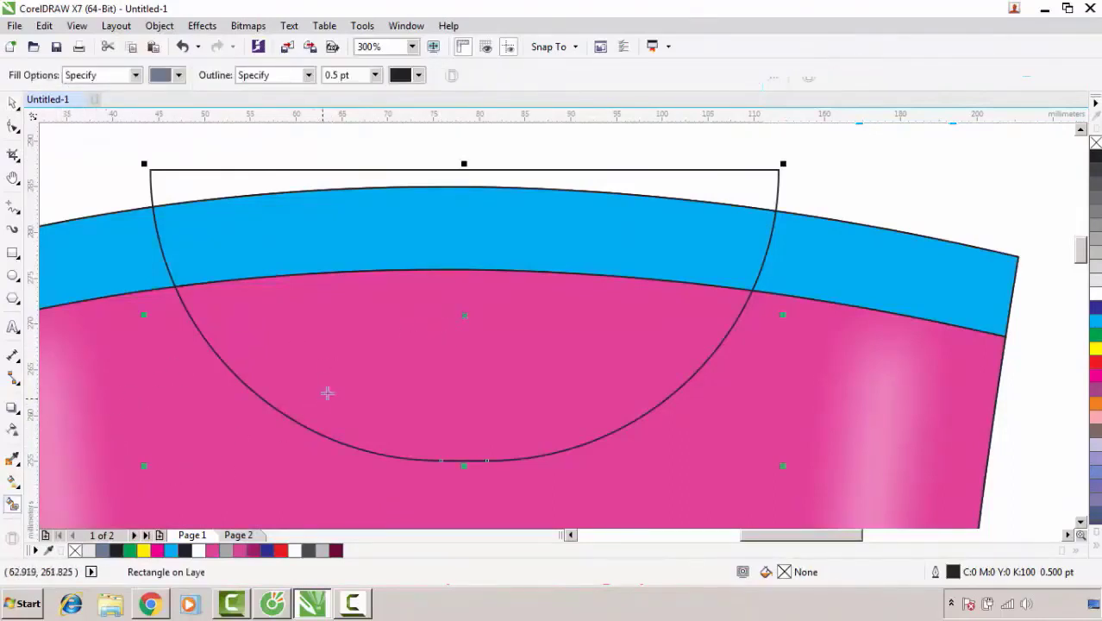
left_click(341, 375)
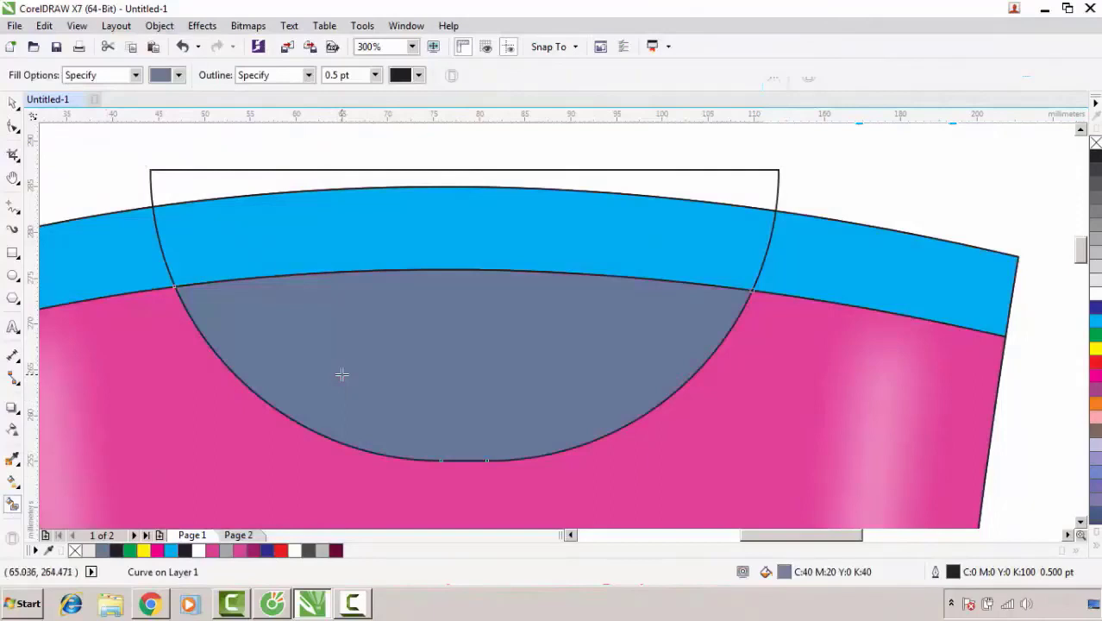
key("space")
- Duplicate the blue-grey half-moon about 1.7 mm higher and narrow the copy symmetrically to about 61 mm
scroll(472, 353, "down", 1)
left_click_drag(456, 313, 458, 295)
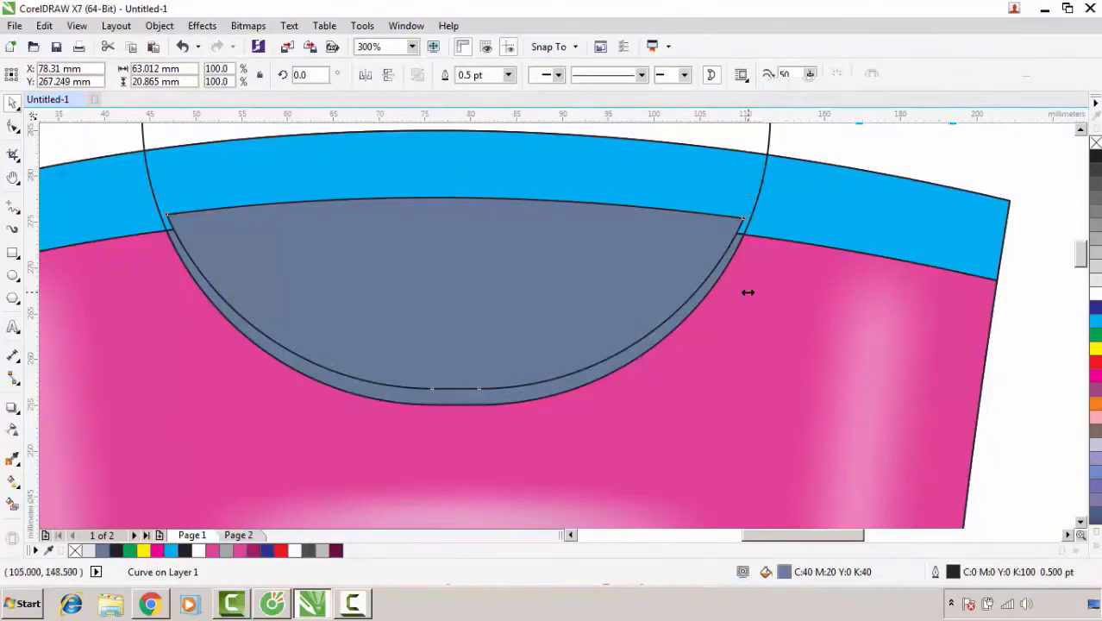
left_click_drag(748, 292, 741, 293)
- Intersect the raised copy with the original half-moon and move the raised copy away beside the cap
scroll(683, 334, "up", 1)
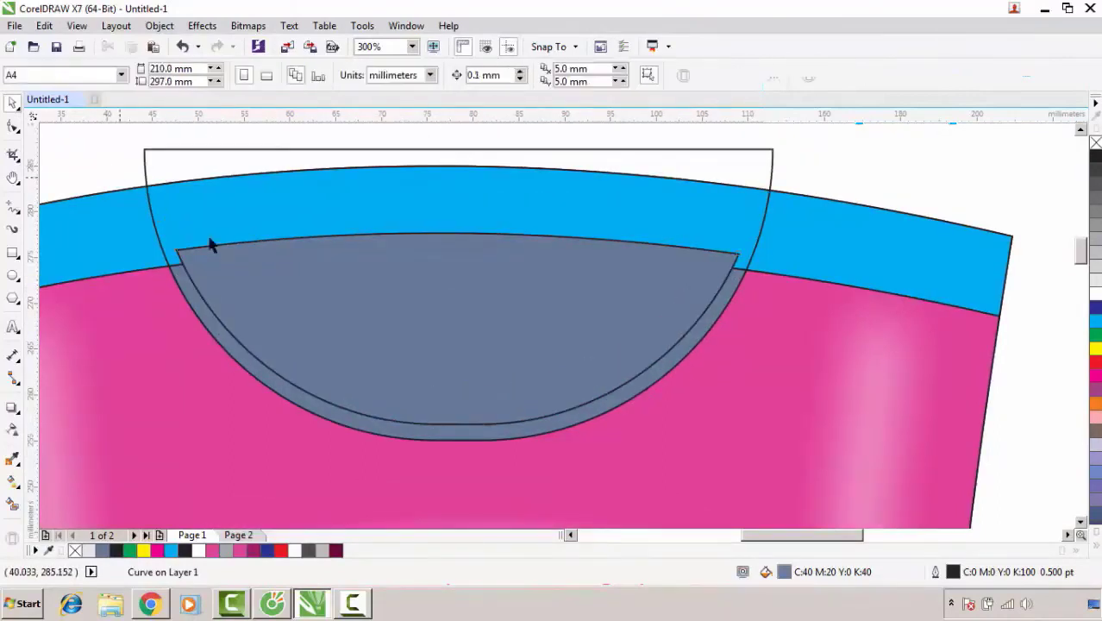
left_click(293, 280)
left_click(196, 301, "shift")
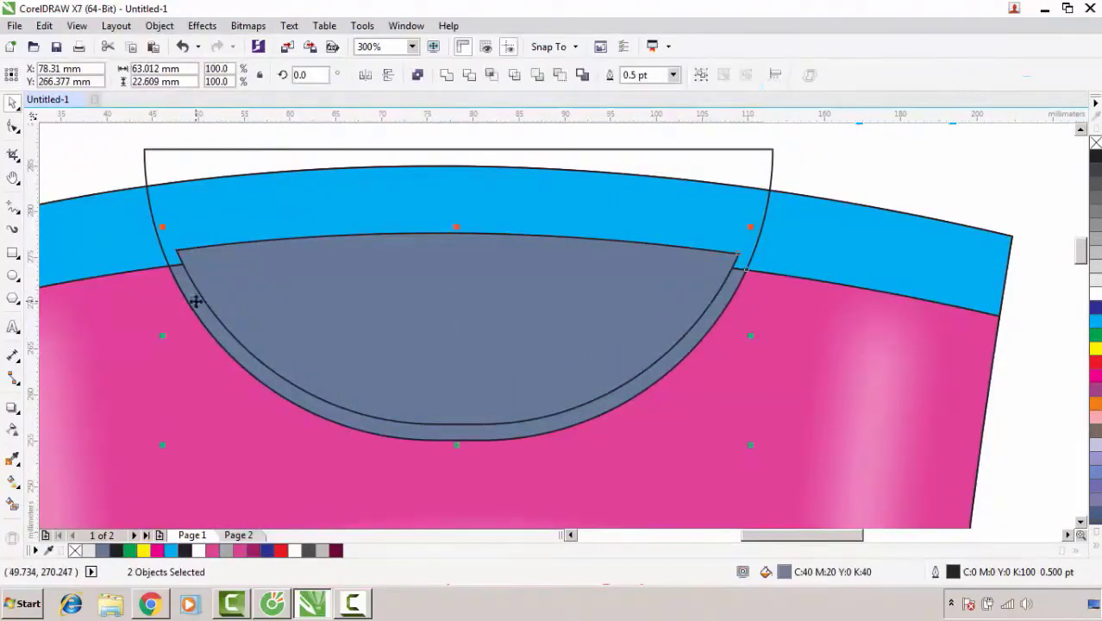
left_click(490, 76)
scroll(293, 271, "down", 1)
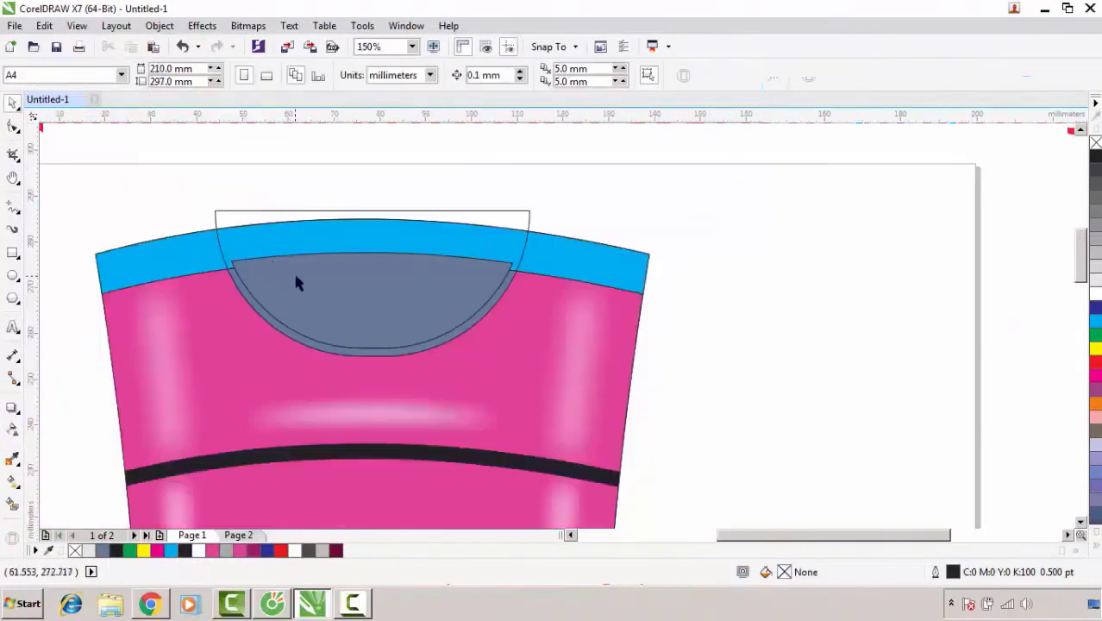
left_click_drag(292, 280, 620, 280)
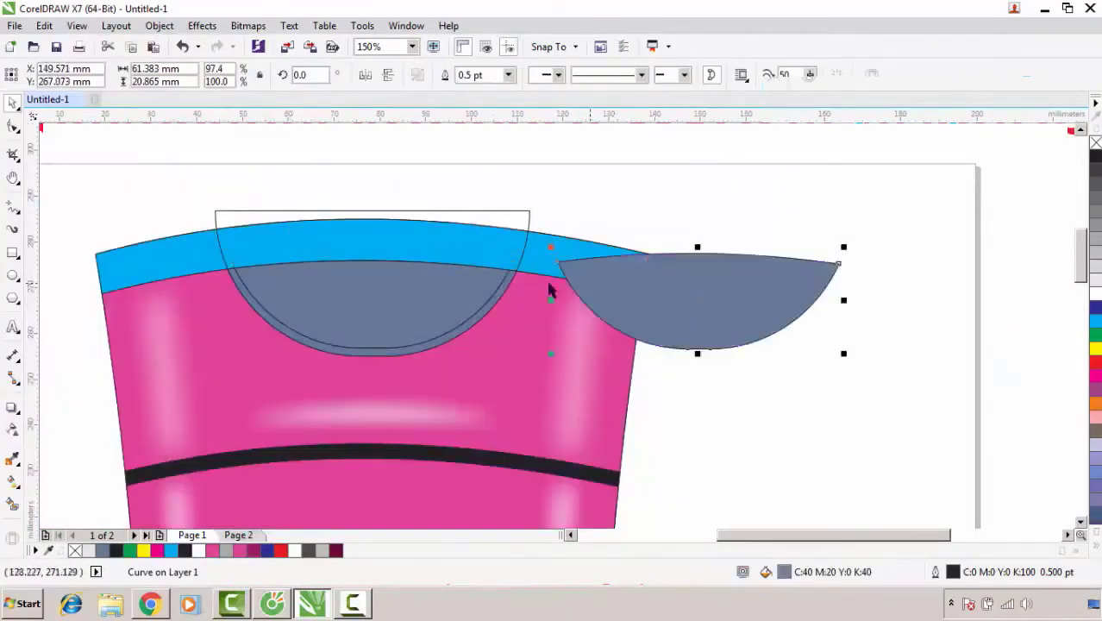
- Fill the inner intersected half-moon with green C100 M0 Y100 K0 and deselect it
scroll(270, 294, "up", 1)
left_click(335, 286)
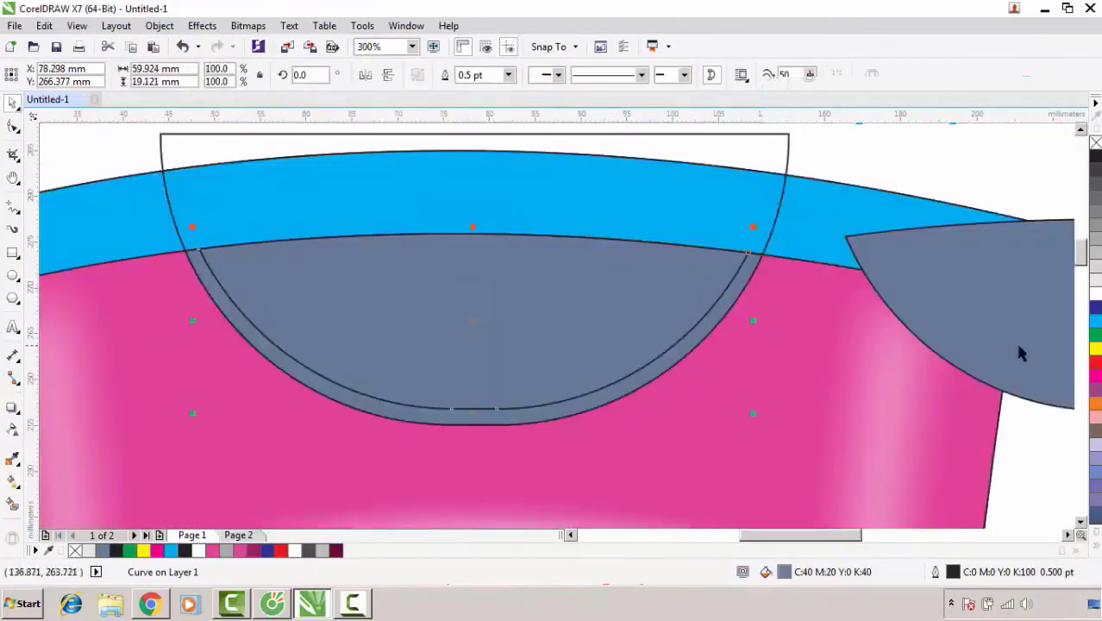
left_click(1095, 335)
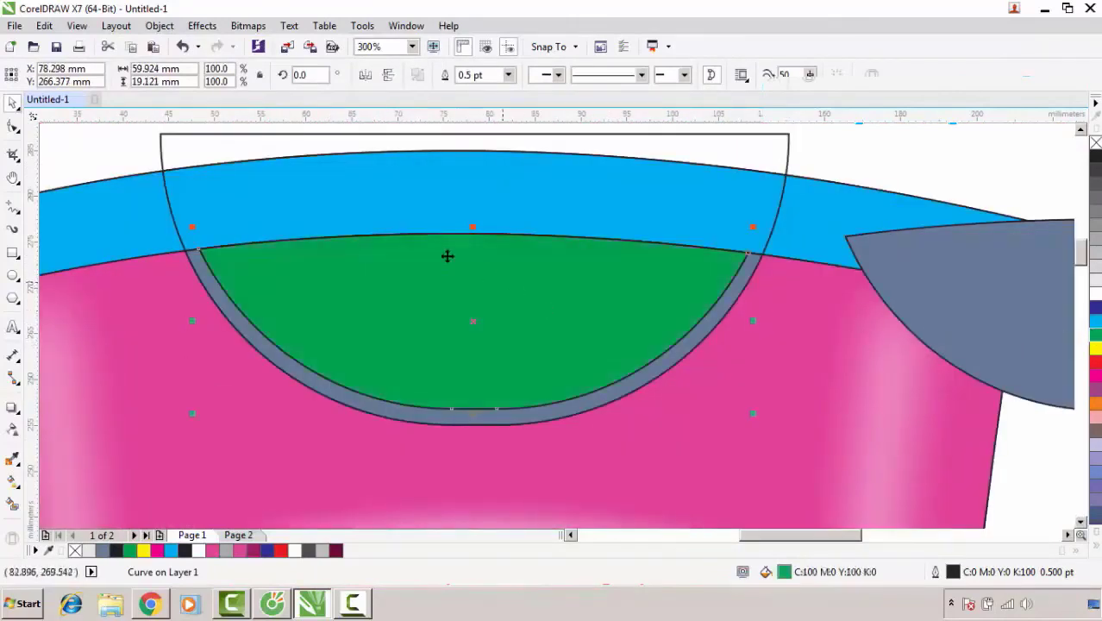
key("Escape")
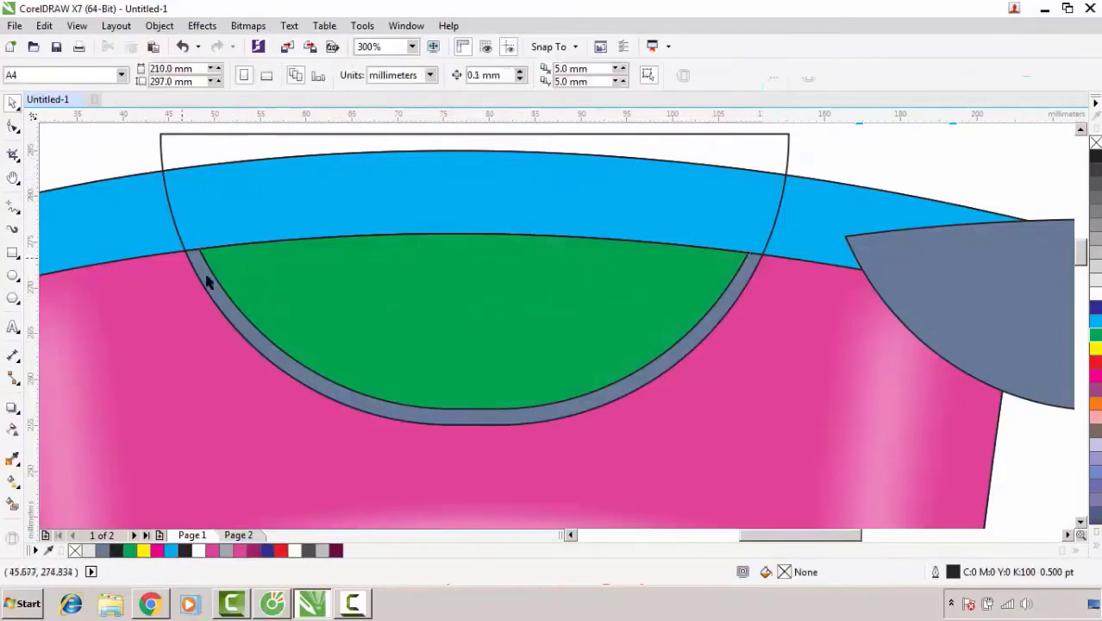
- Fill the inner half-moon with the same pink as the cap
scroll(226, 297, "up", 1)
scroll(216, 293, "down", 1)
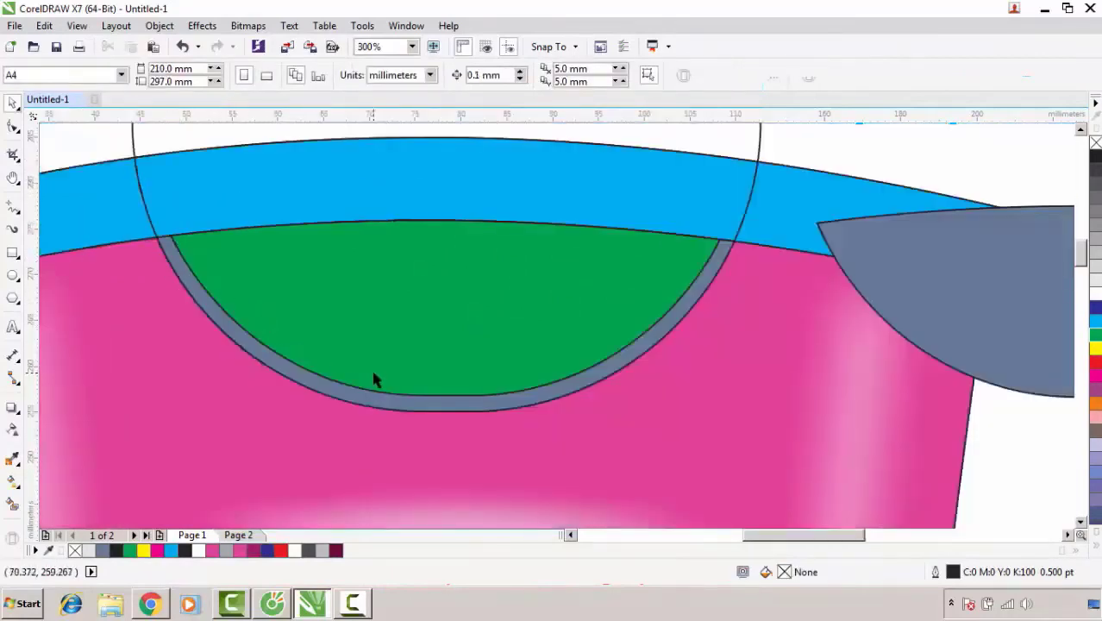
left_click(373, 323)
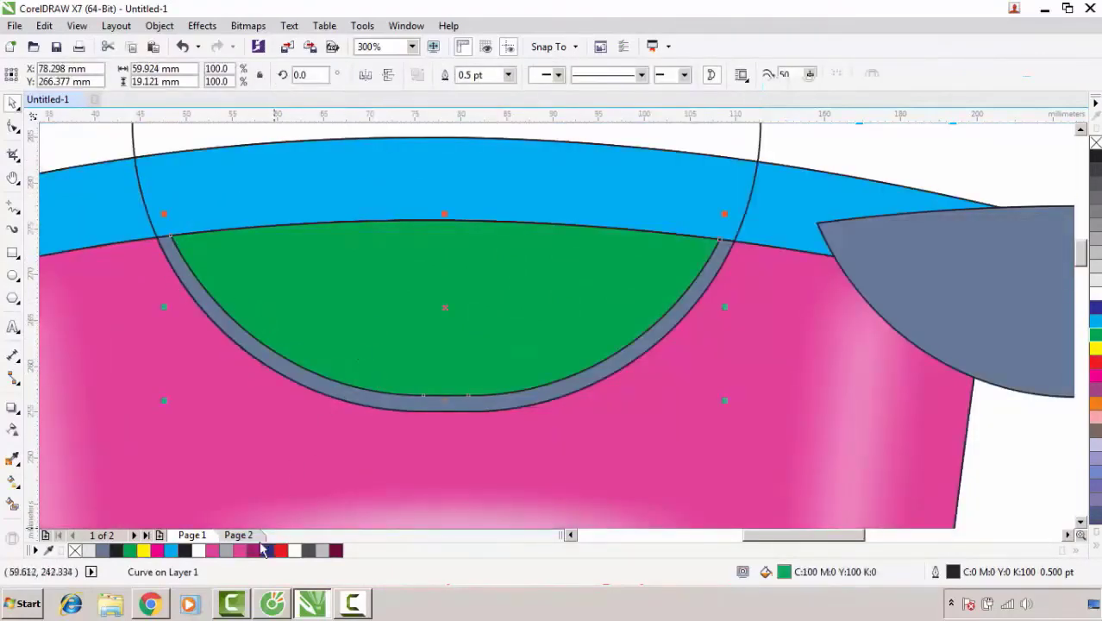
left_click(213, 552)
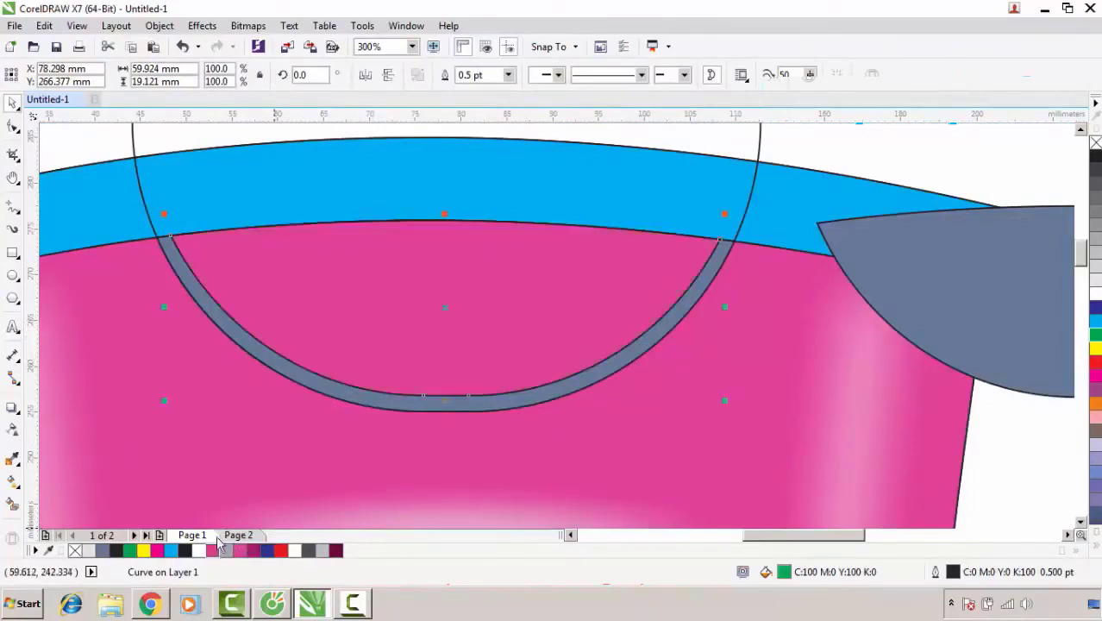
- Apply an elliptical fountain fill to the blue-grey half-moon rim and move the white centre toward the rim's lower-left curve
left_click(178, 257)
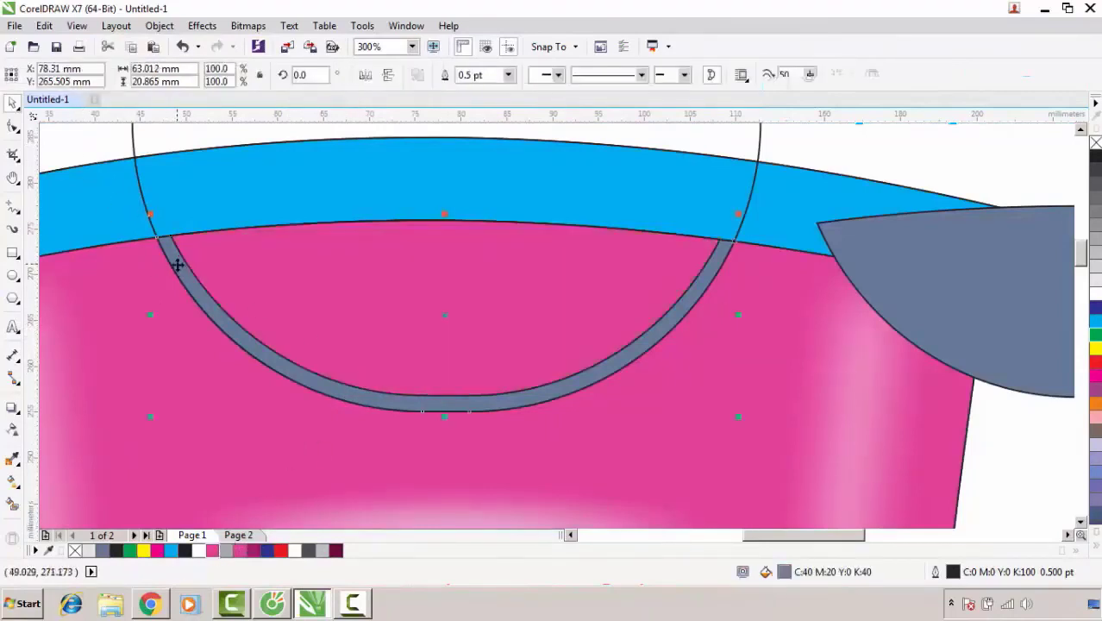
left_click(12, 480)
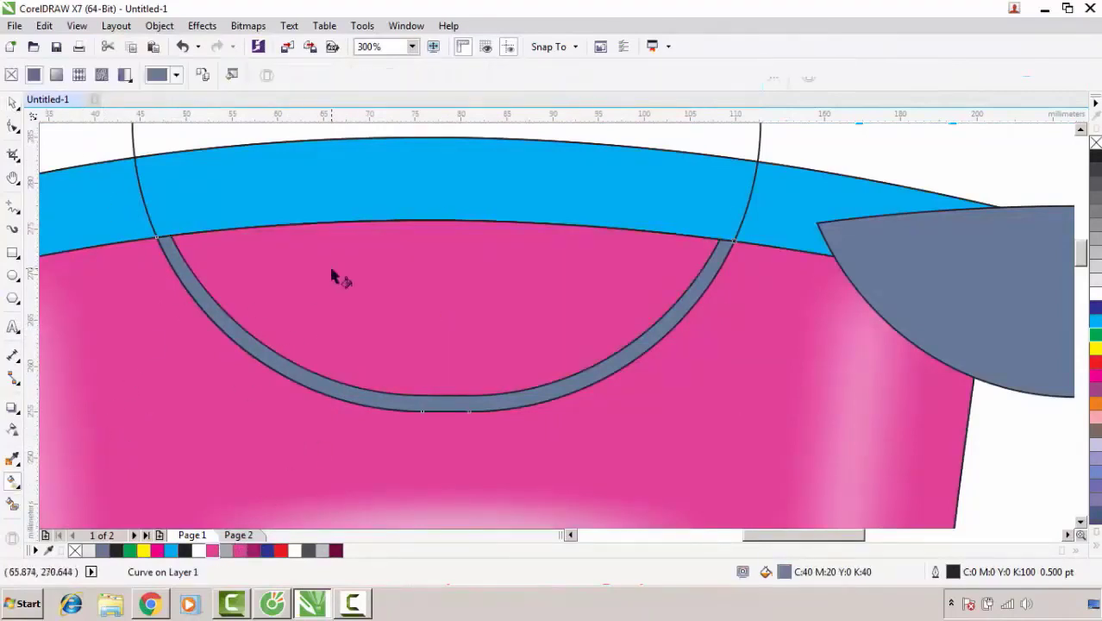
left_click(55, 78)
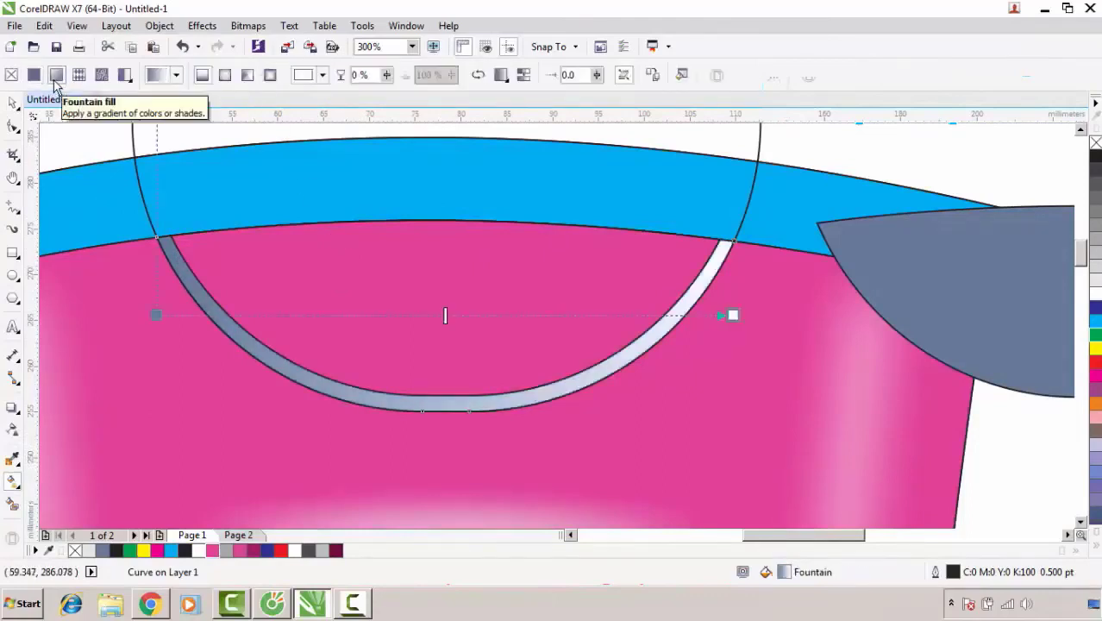
left_click(224, 82)
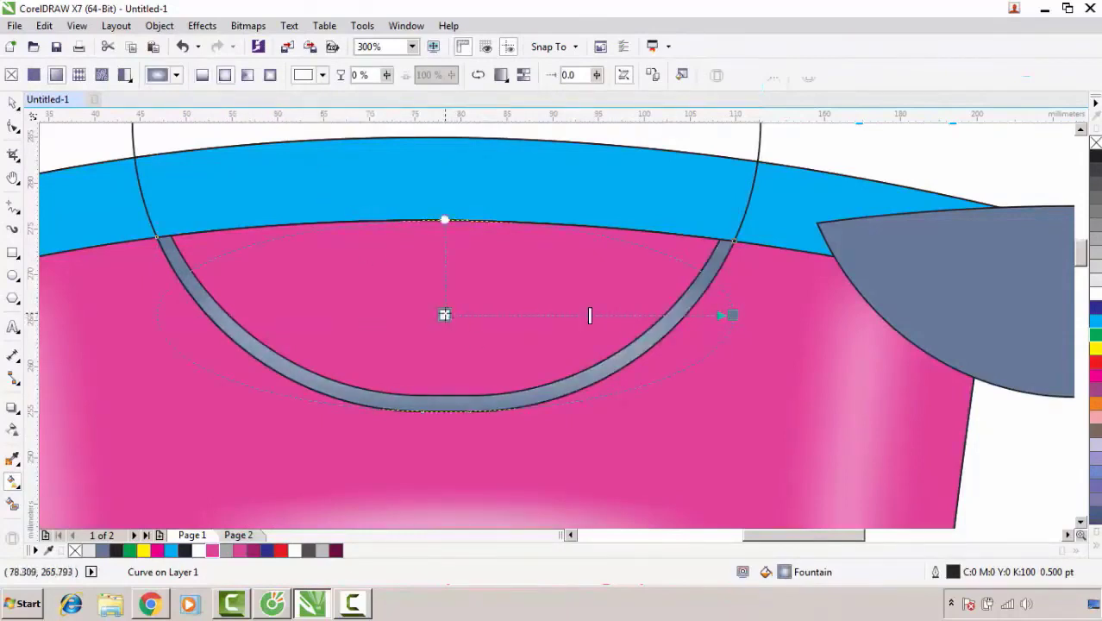
left_click_drag(444, 315, 280, 362)
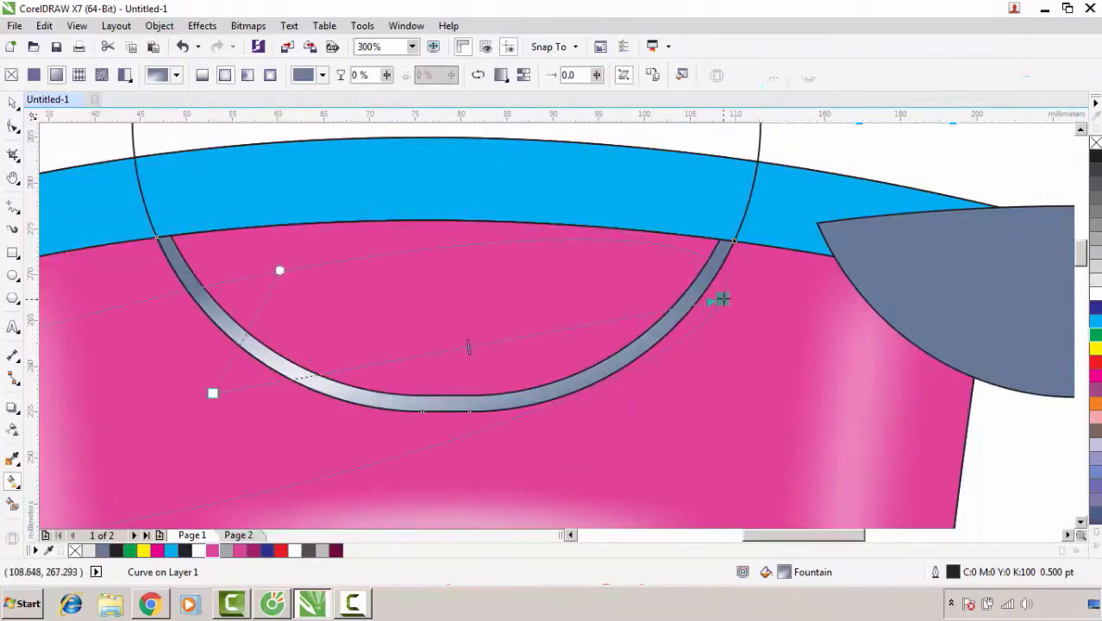
left_click_drag(723, 298, 725, 297)
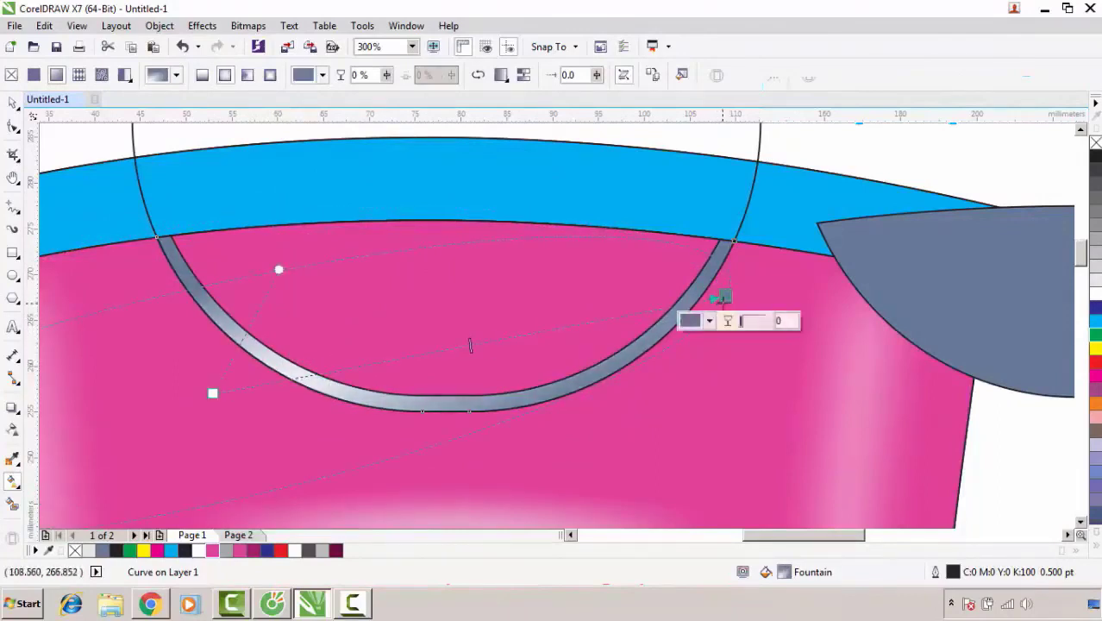
- Set the rim gradient's outer colour to dark maroon C43 M100 Y47 K41 and shift the white centre slightly further down and outward
left_click(696, 326)
left_click(744, 355)
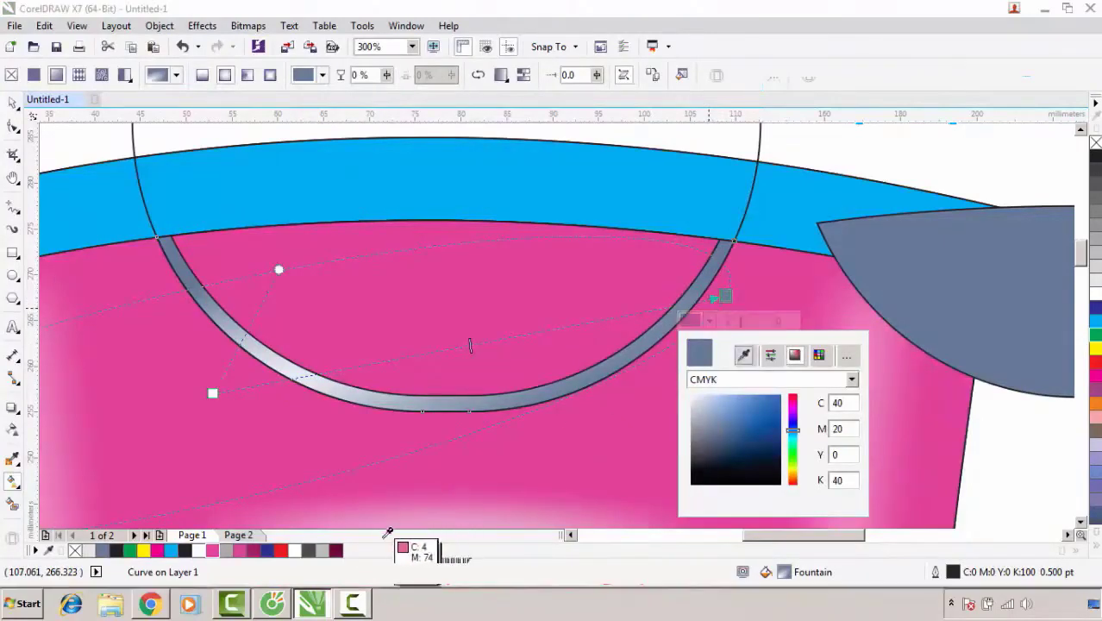
left_click(336, 550)
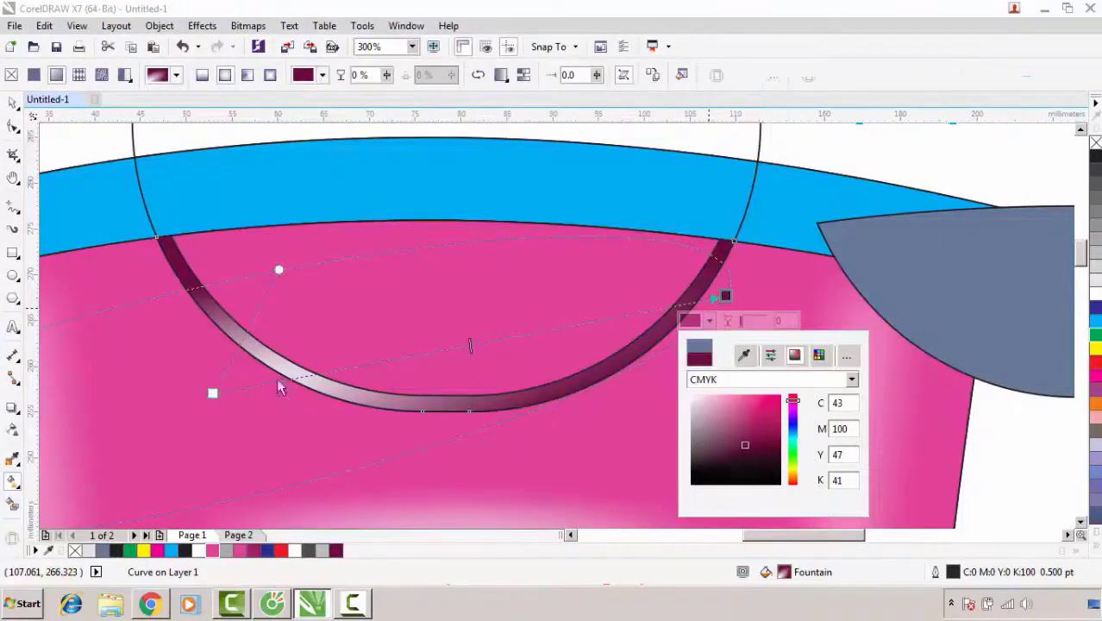
left_click(213, 399)
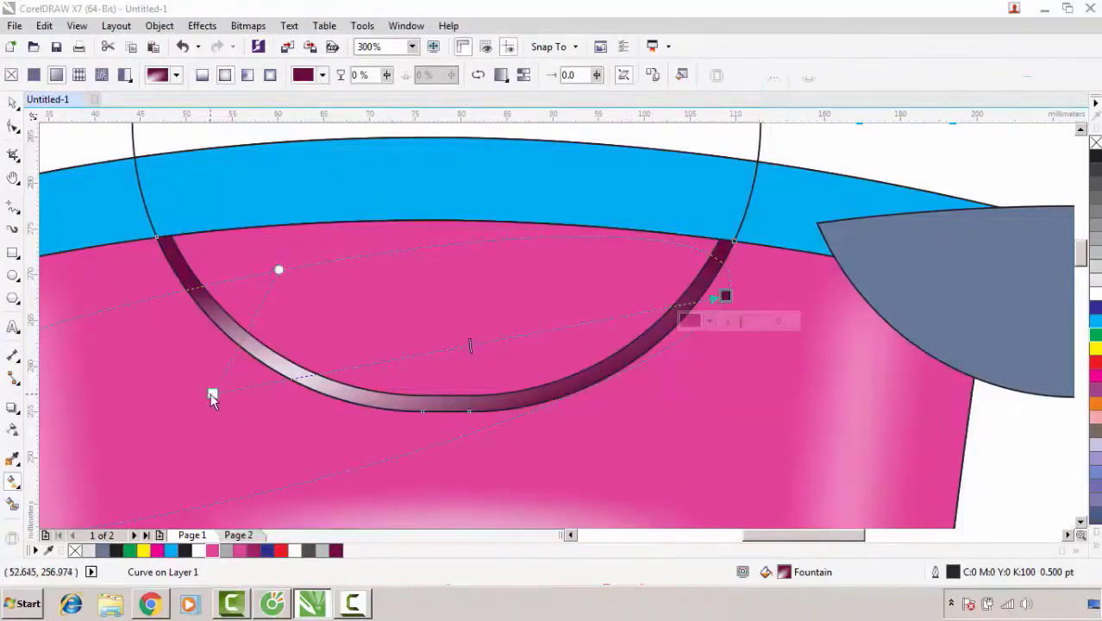
left_click_drag(212, 395, 180, 419)
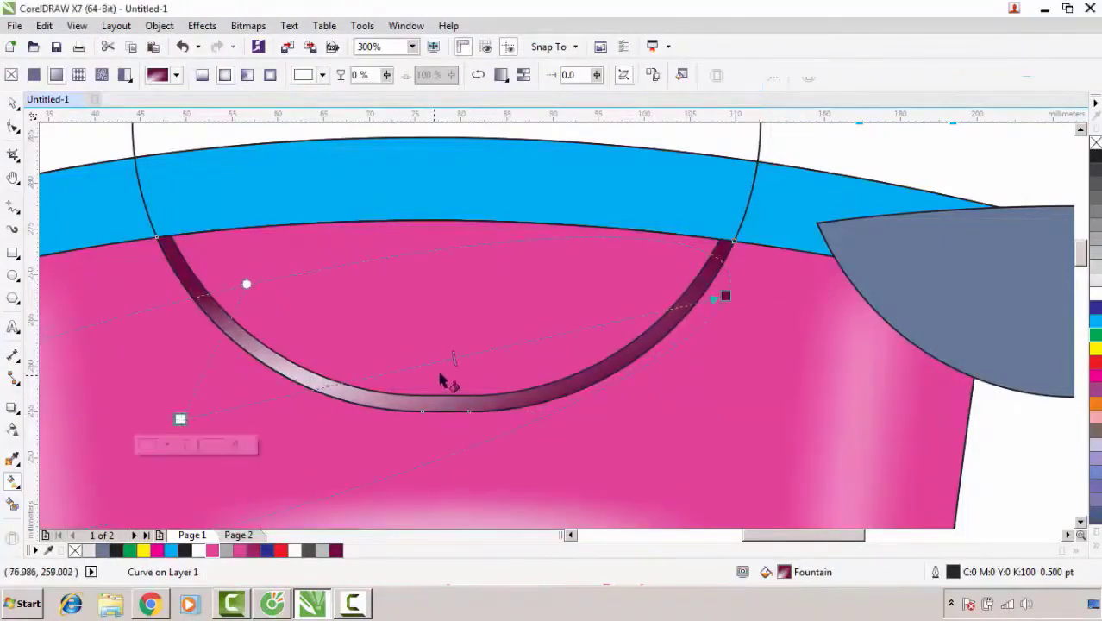
- Delete the spare blue-grey half-moon beside the cap
scroll(380, 380, "down", 3)
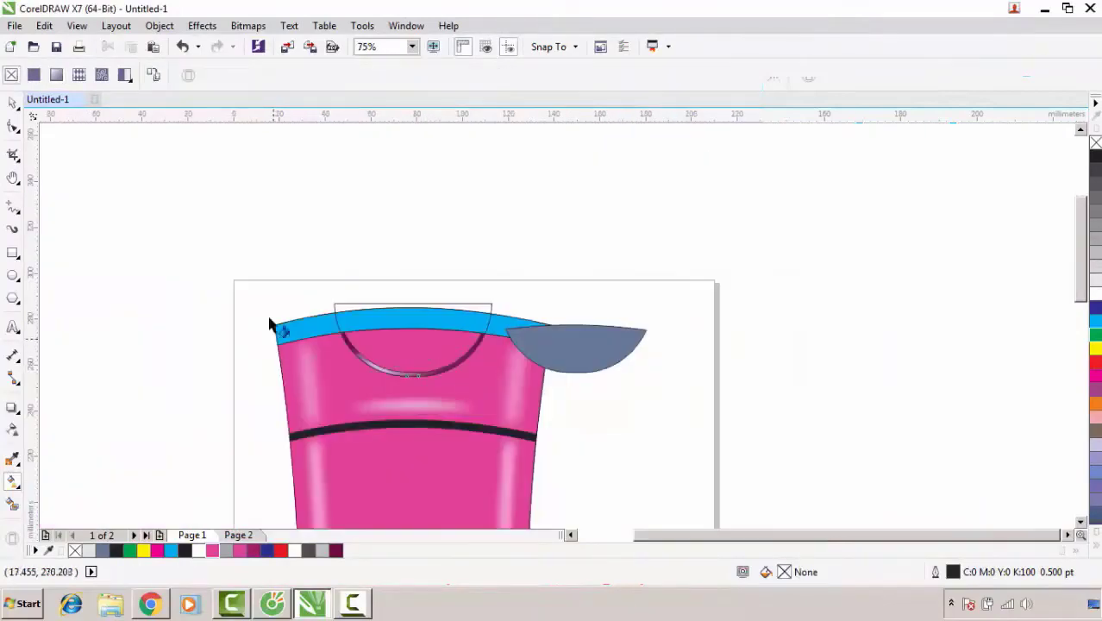
left_click(12, 102)
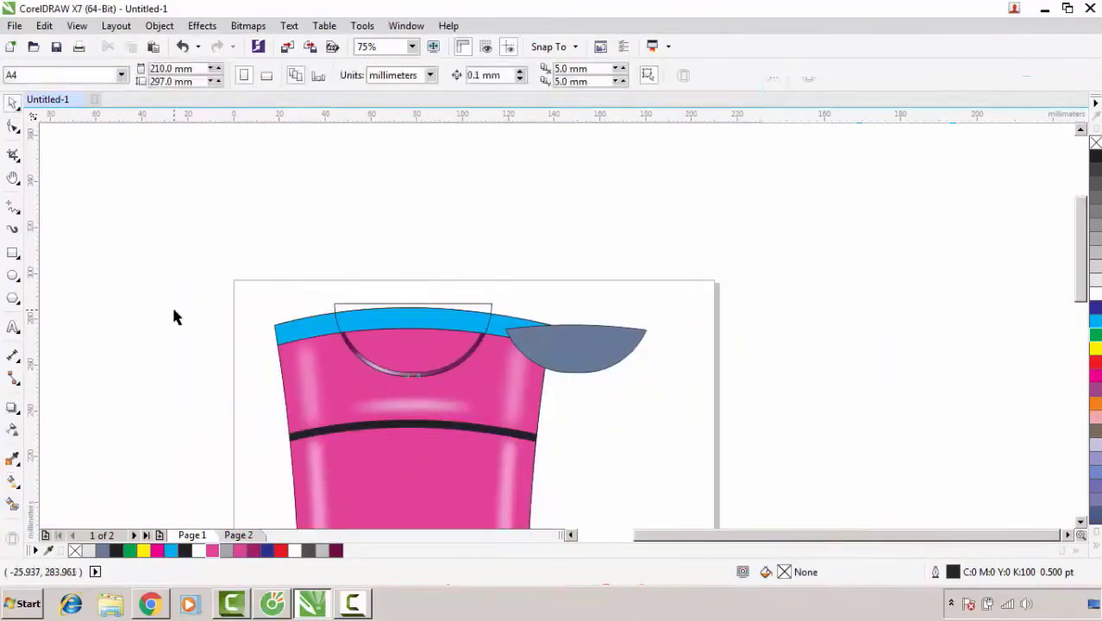
scroll(485, 216, "up", 2)
left_click(743, 274)
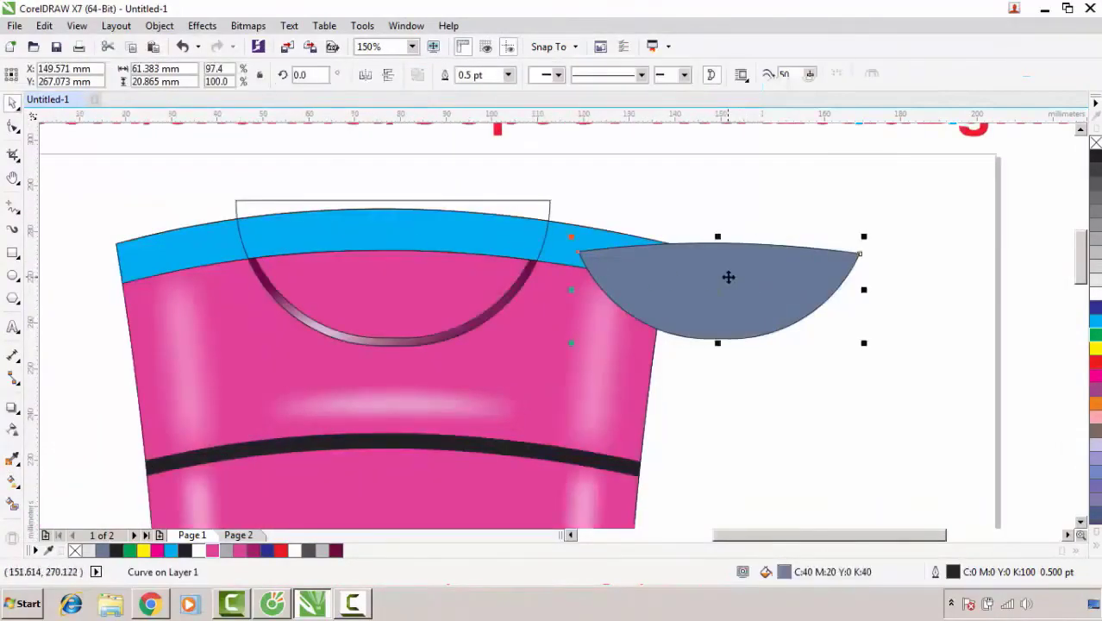
right_click(729, 276)
left_click(774, 345)
- Use Smart Fill to create a blue-grey C40 M20 Y0 K40 shape where the rounded rectangle crosses the cyan band
scroll(349, 228, "up", 2)
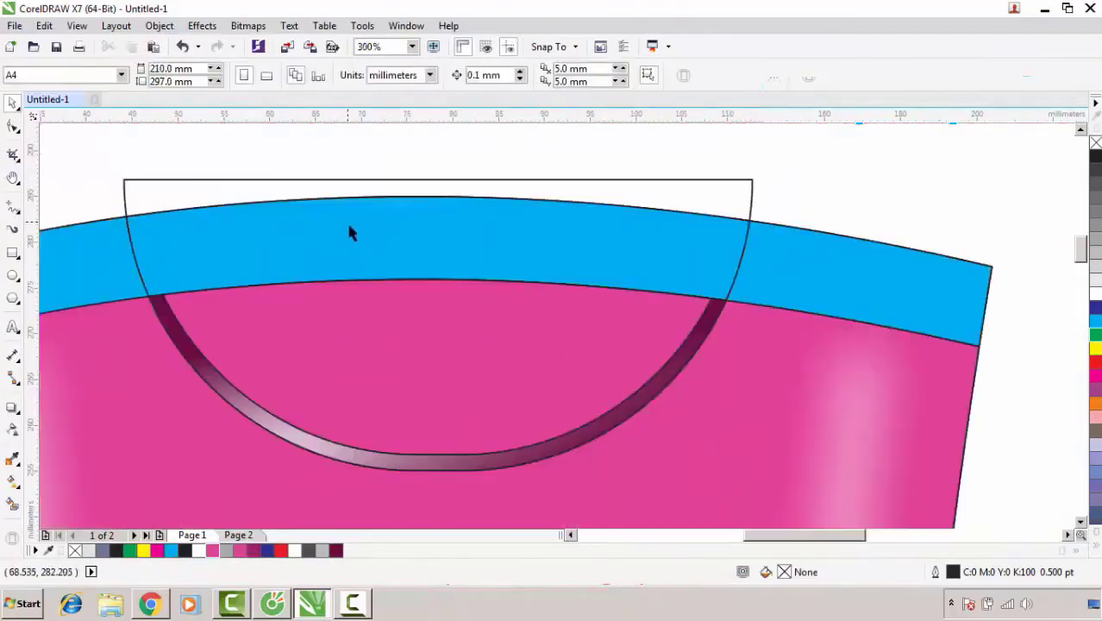
left_click(350, 235)
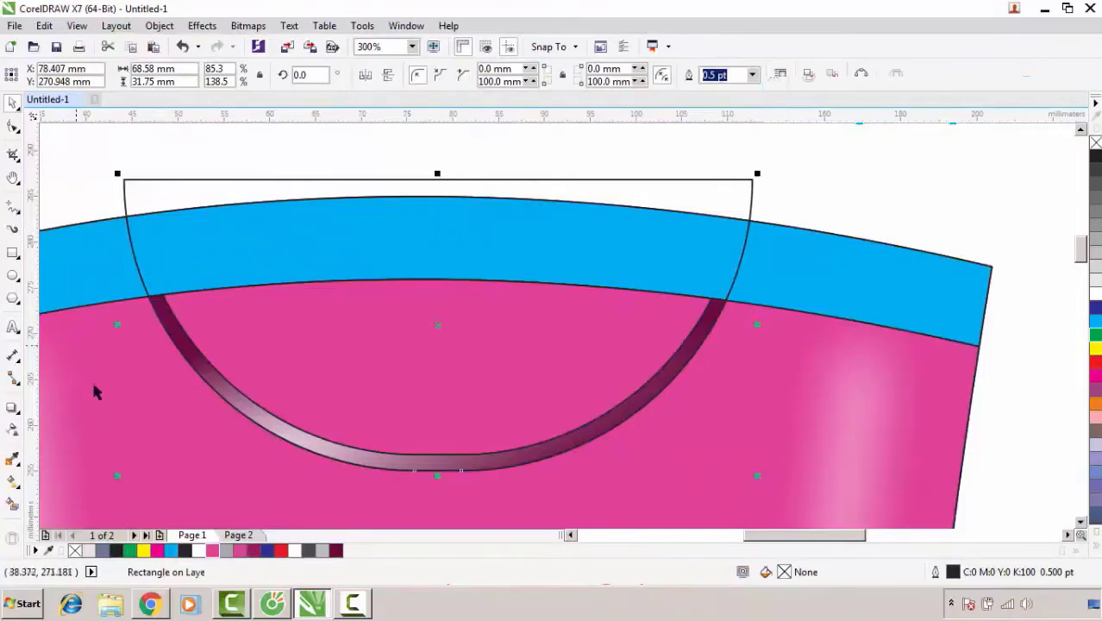
left_click(13, 504)
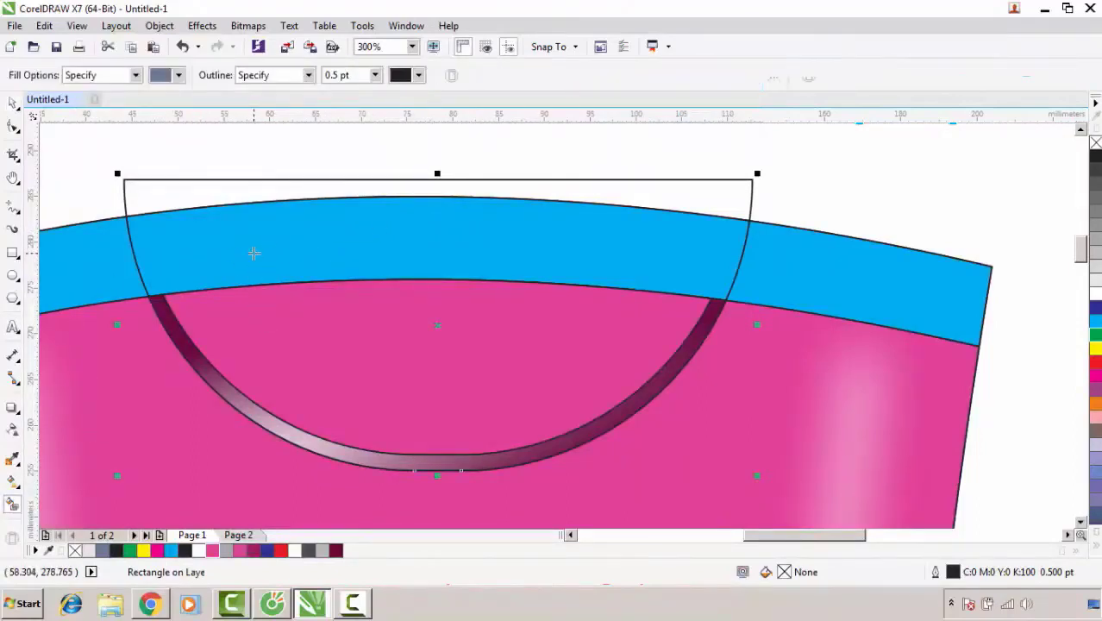
left_click(253, 251)
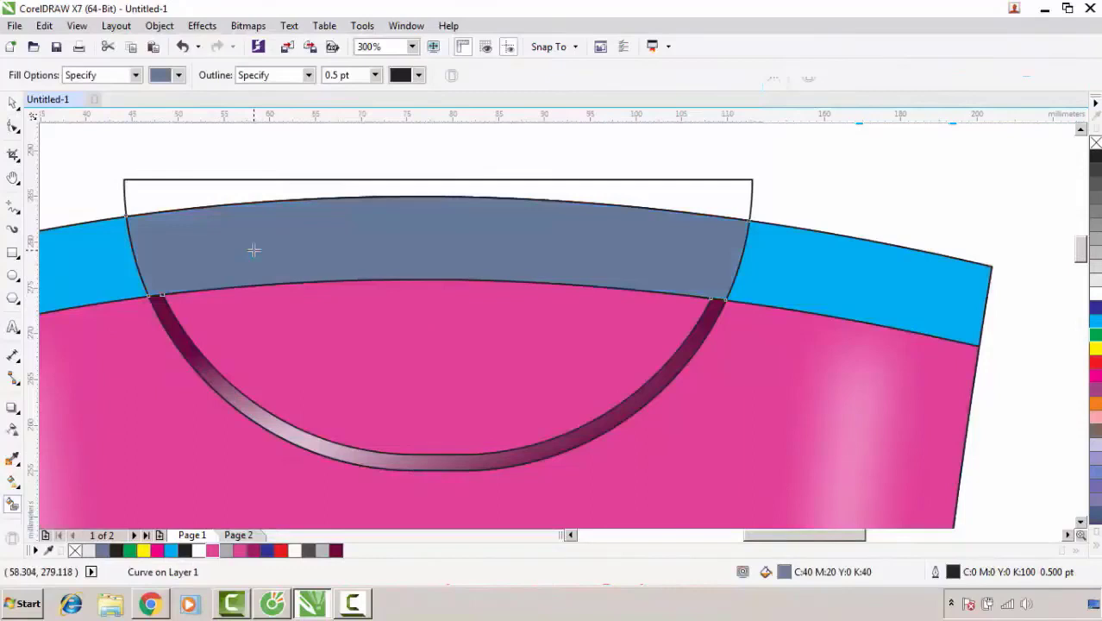
- Delete the unfilled rounded rectangle that outlines the recess
left_click(12, 102)
left_click(193, 208)
left_click(191, 190)
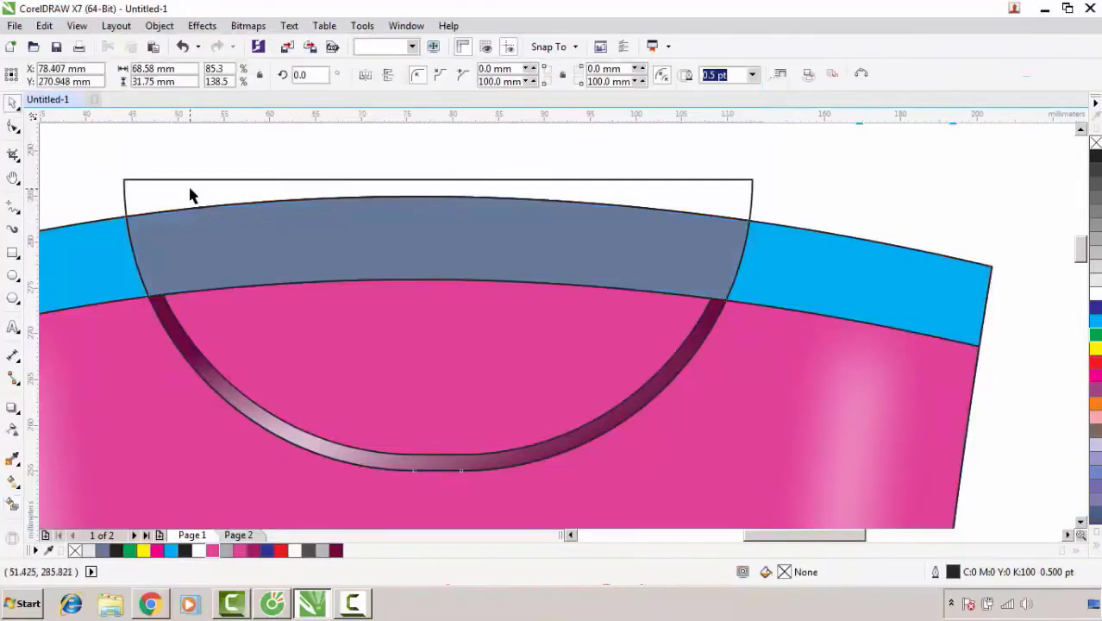
right_click(190, 188)
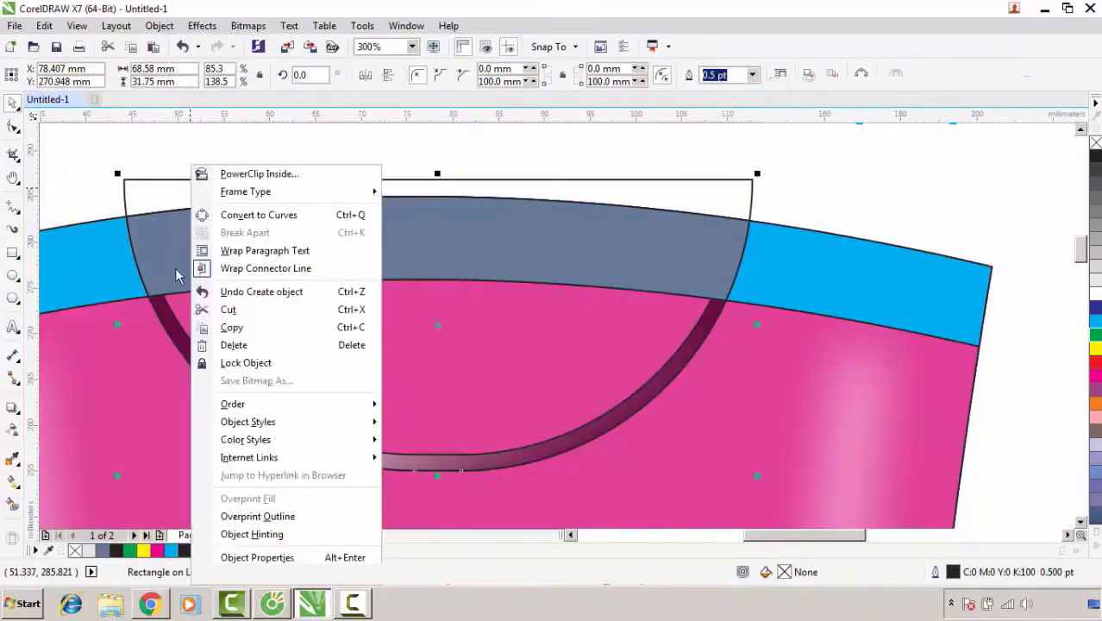
left_click(227, 345)
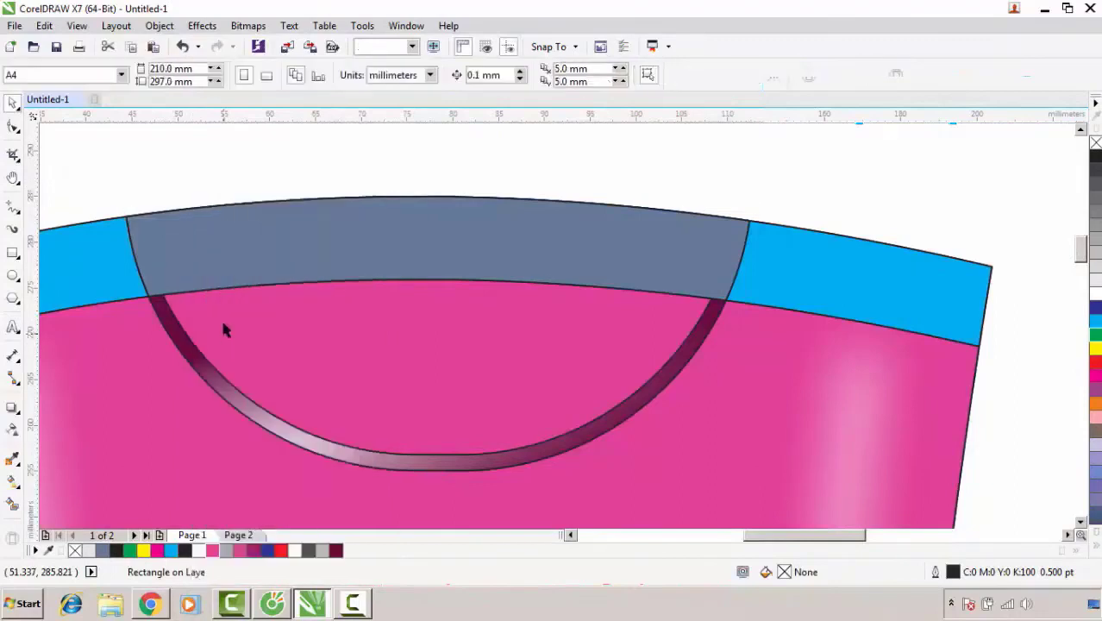
- Duplicate the blue-grey band section and narrow the copy symmetrically to about 64.6 mm wide
left_click(281, 249)
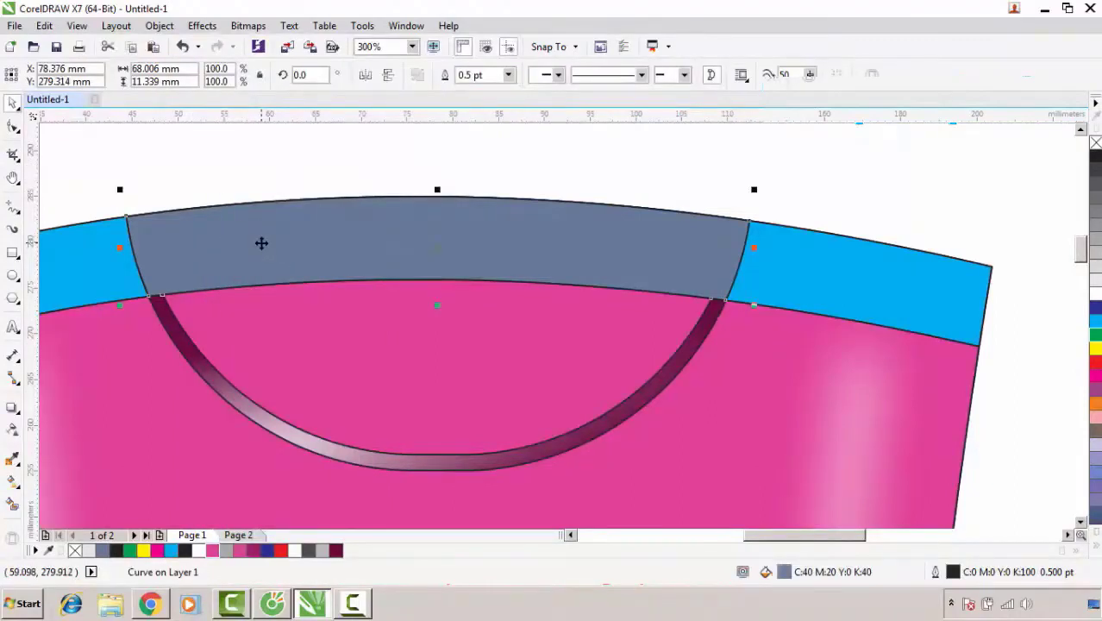
scroll(262, 243, "up", 1)
scroll(264, 246, "down", 1)
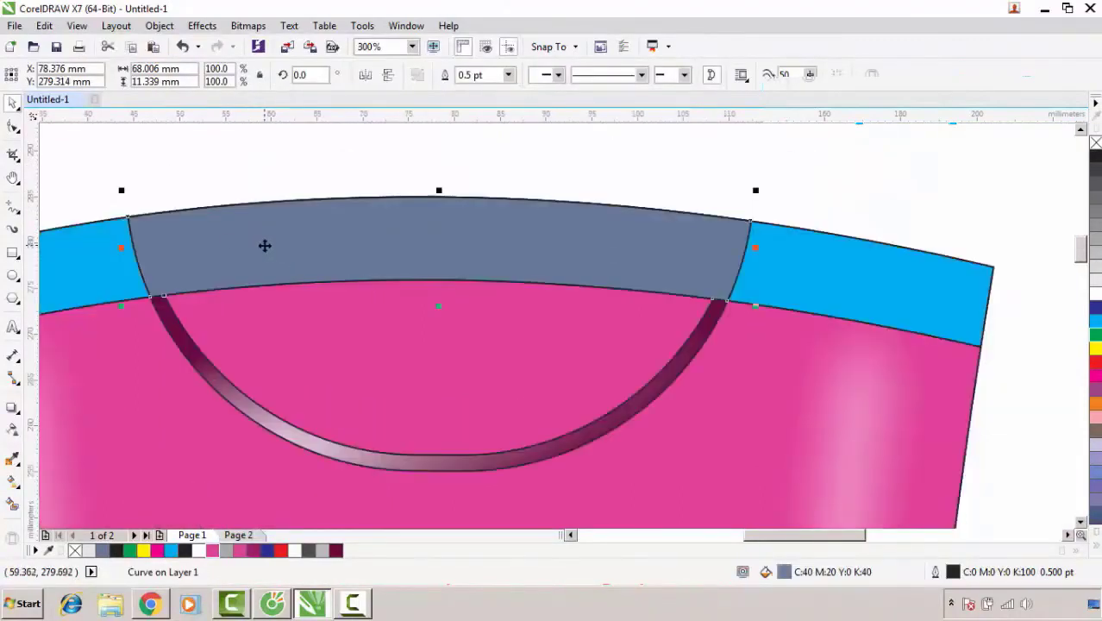
left_click_drag(123, 248, 140, 247)
right_click(141, 248)
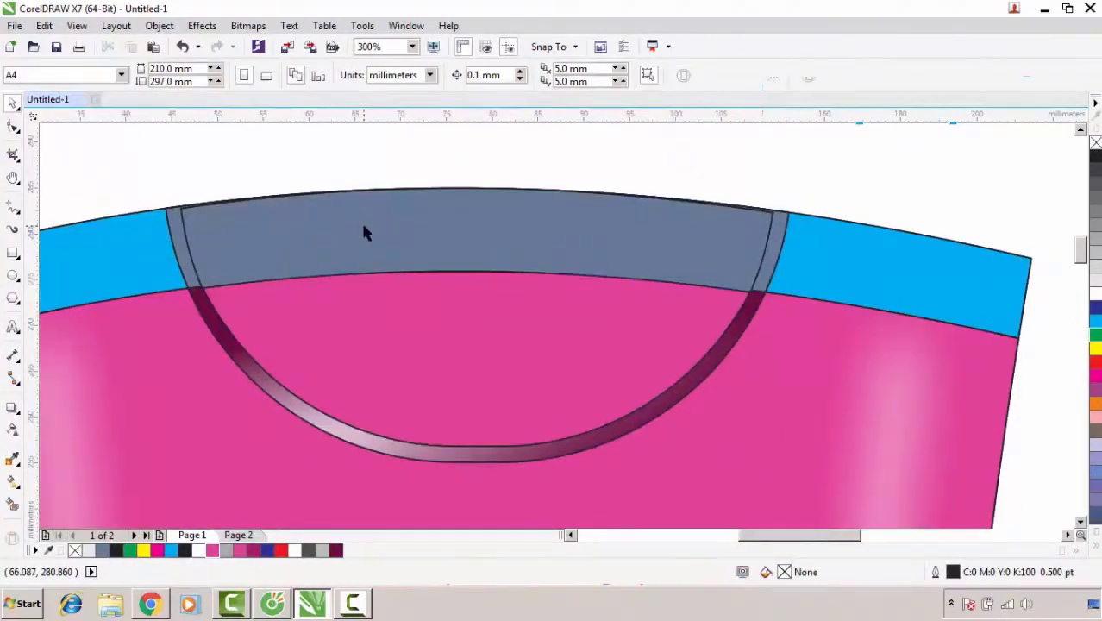
- Fill the narrower band section with the same pink as the cap and deselect it
left_click(364, 227)
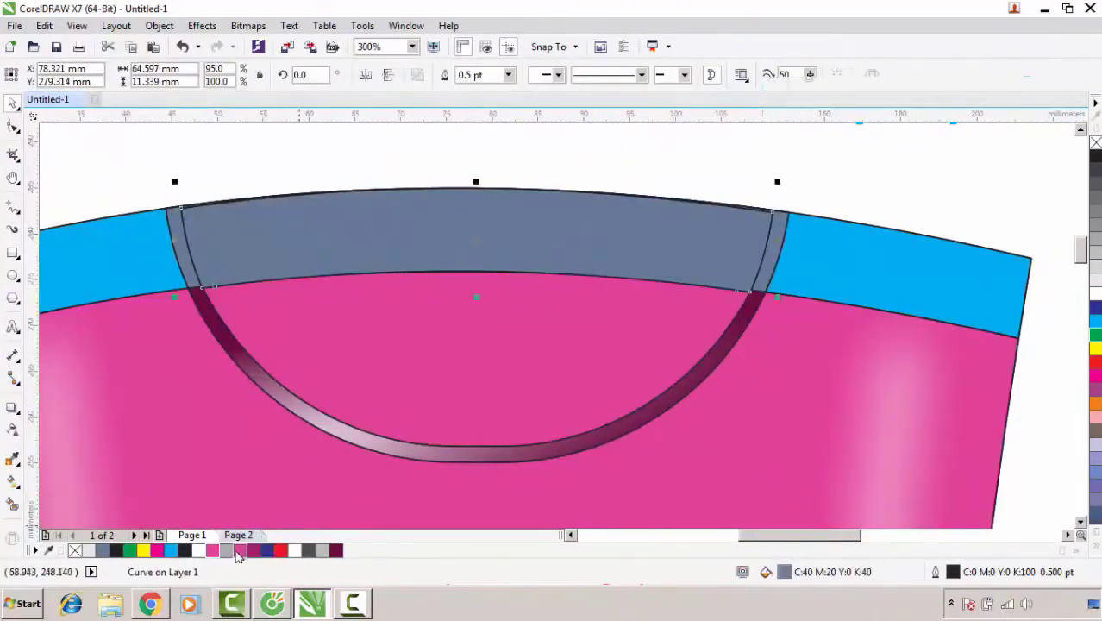
left_click(212, 550)
left_click(349, 175)
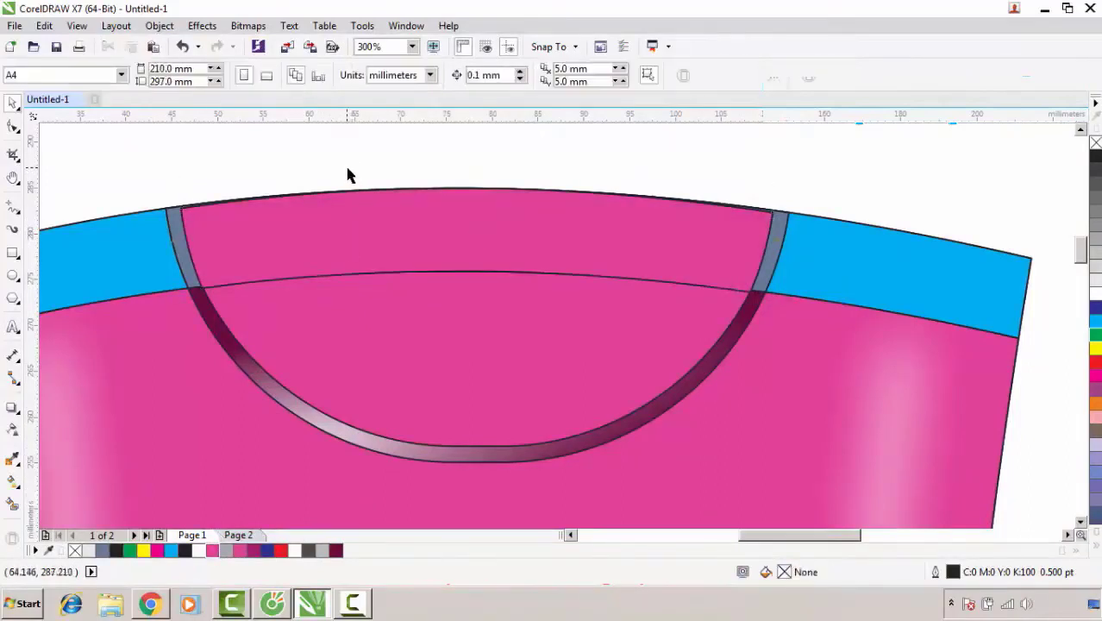
- Apply an elliptical fountain fill to the wider blue-grey band section behind the pink copy
left_click(181, 250)
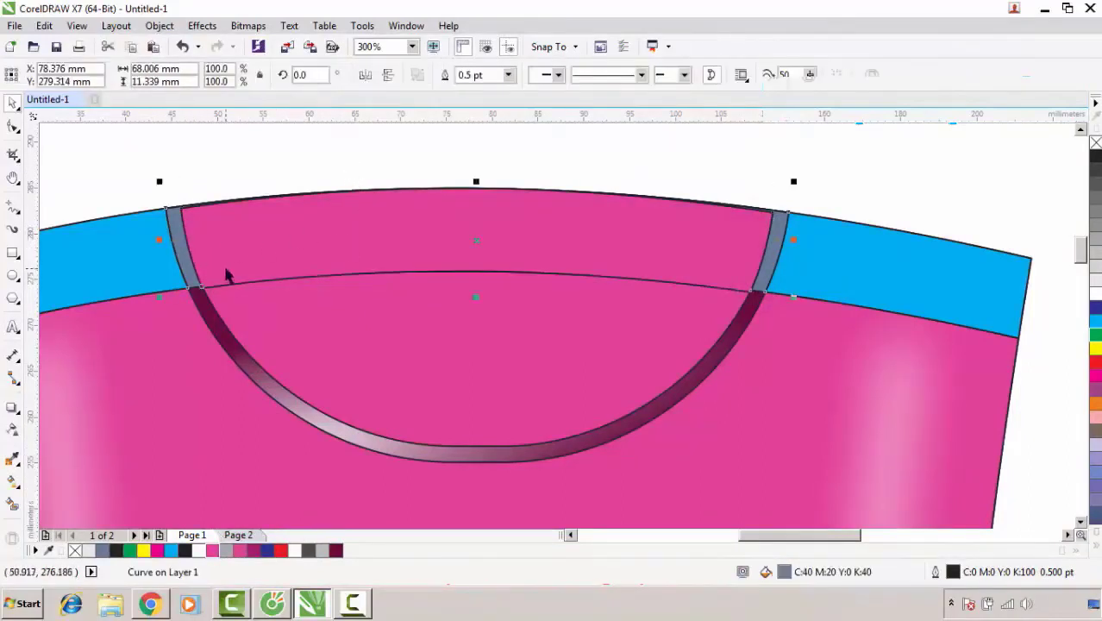
left_click(14, 480)
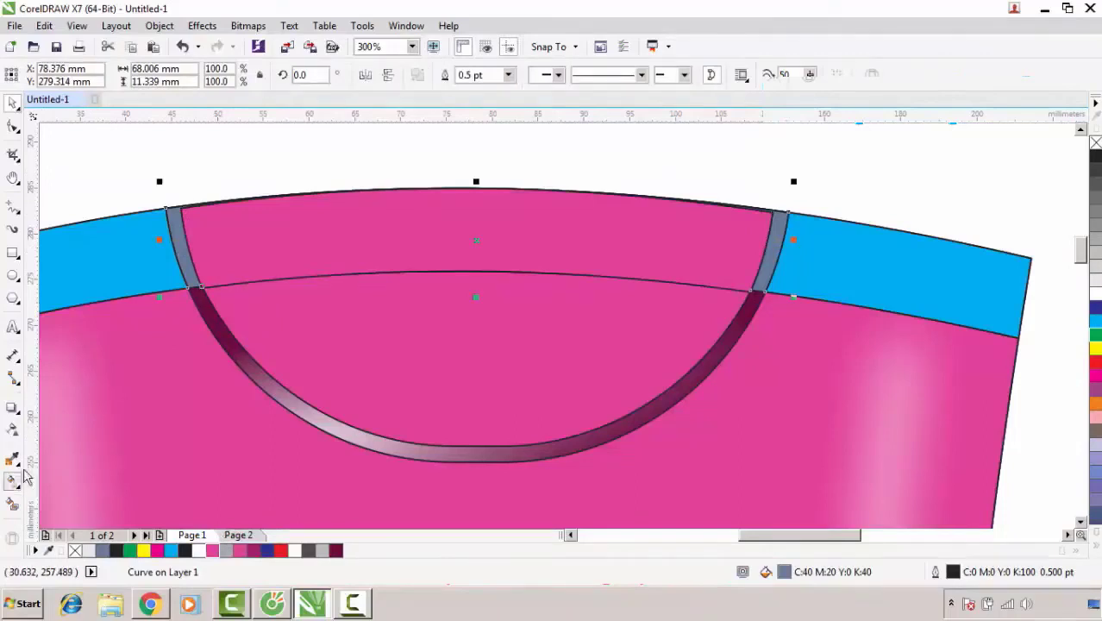
left_click(56, 75)
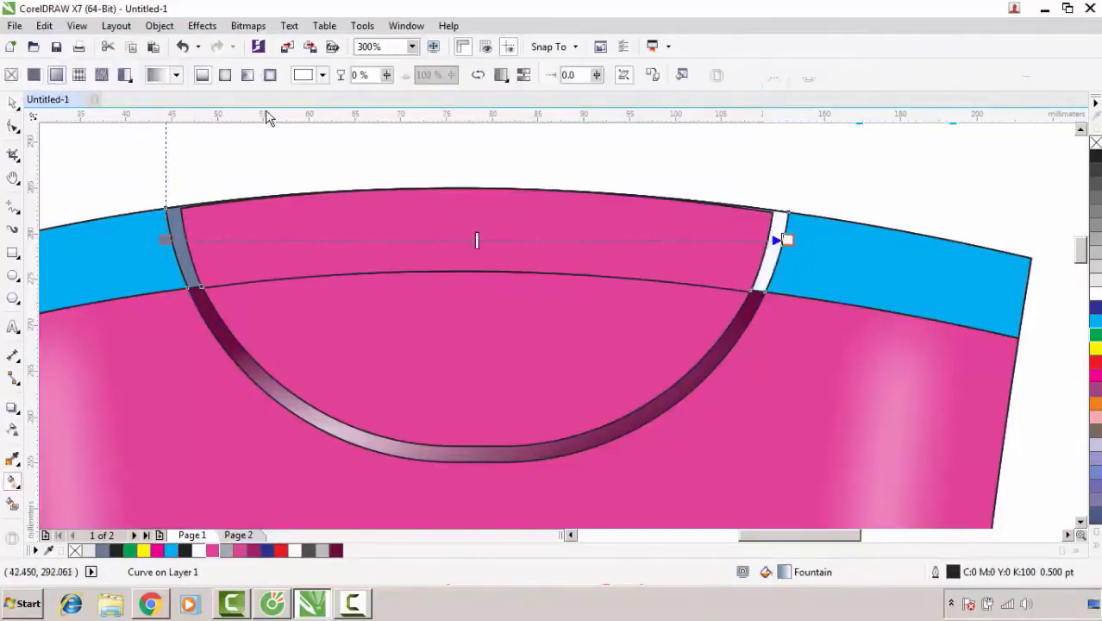
left_click(226, 78)
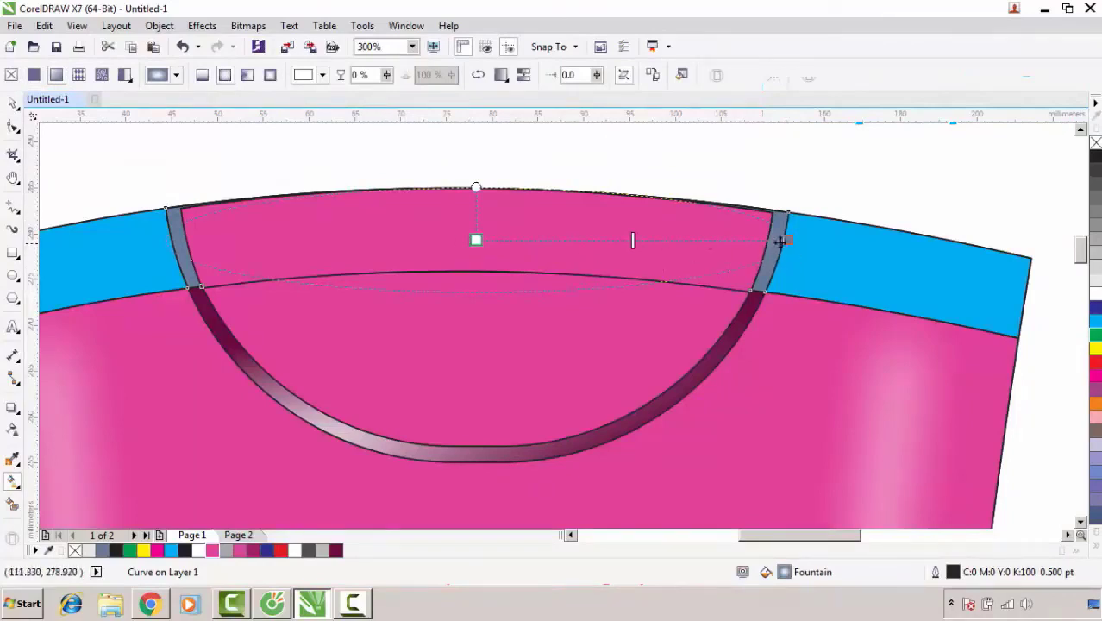
- Set the outer colour of the band section's gradient to dark maroon C43 M100 Y47 K41 and deselect the shape
left_click(786, 239)
left_click(744, 266)
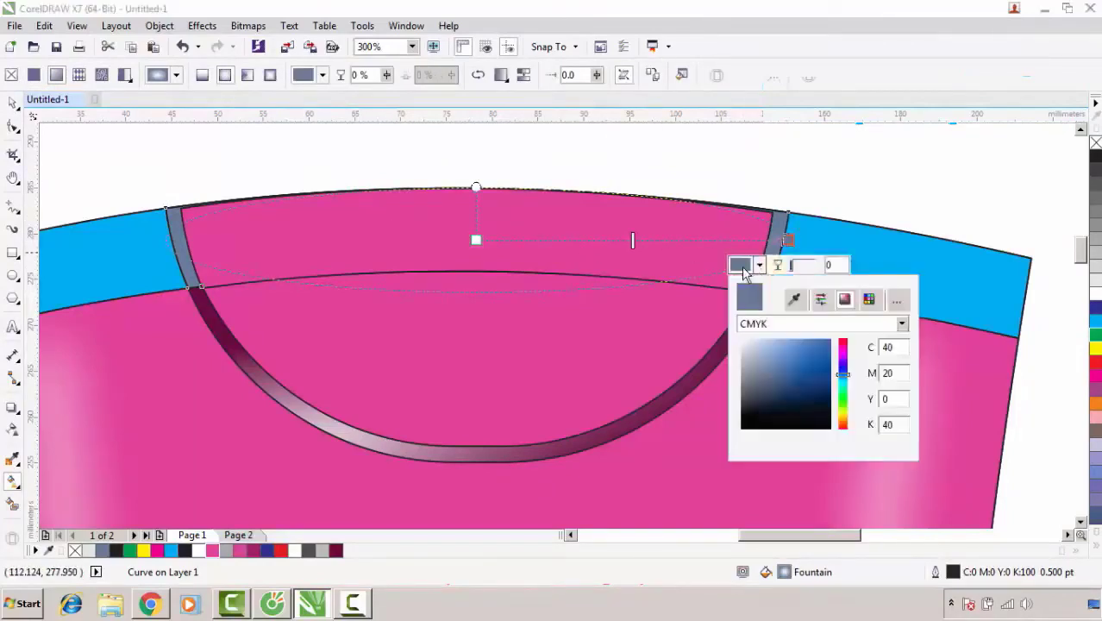
left_click(793, 299)
left_click(343, 545)
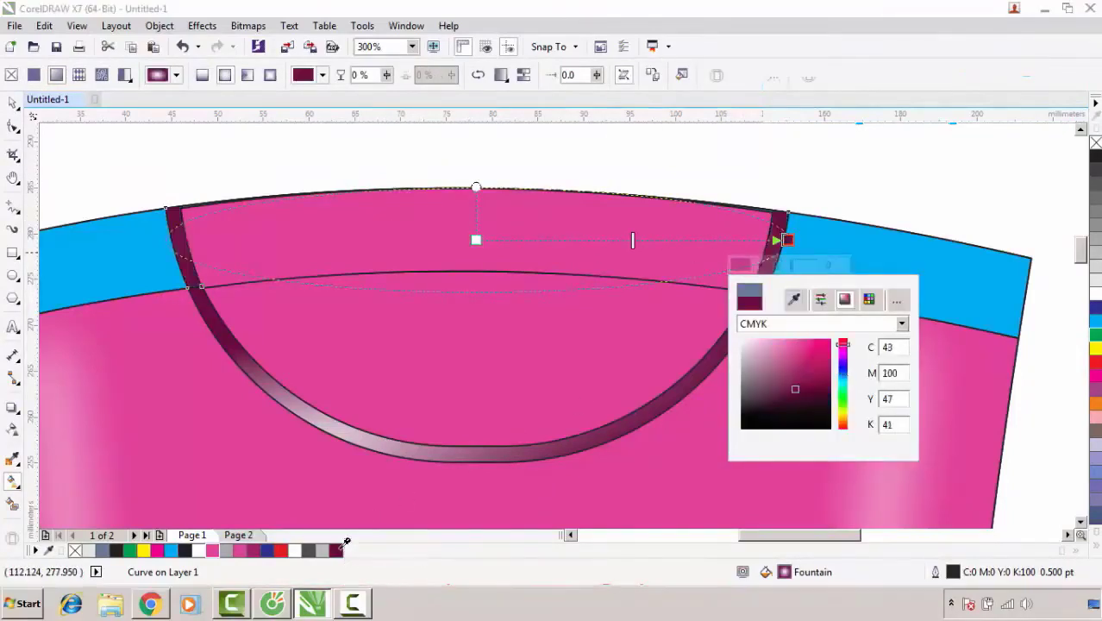
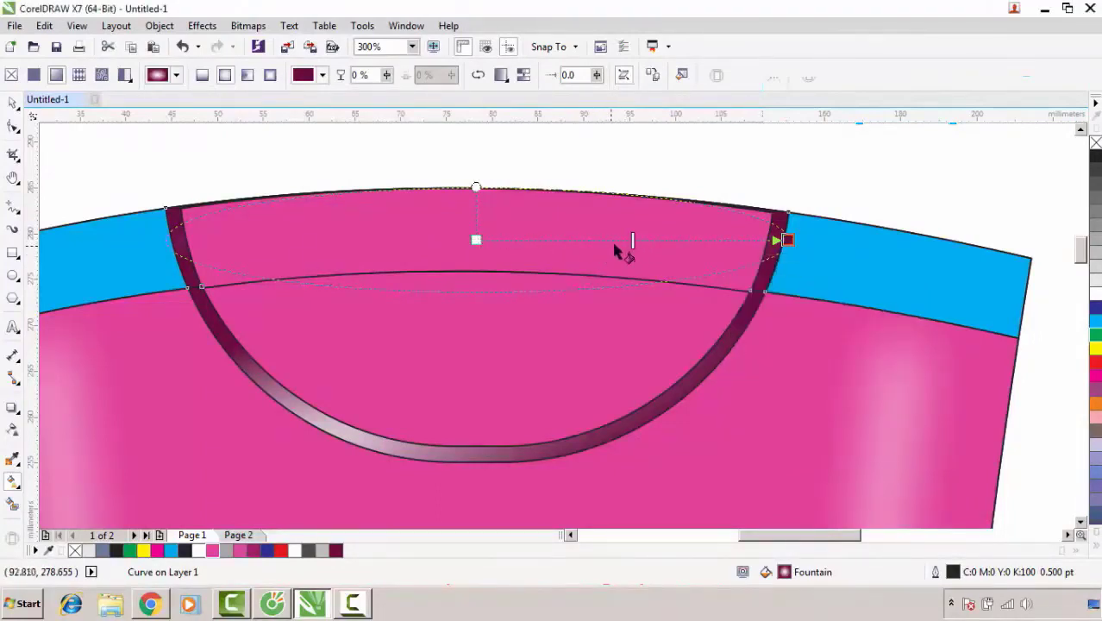
left_click(313, 184)
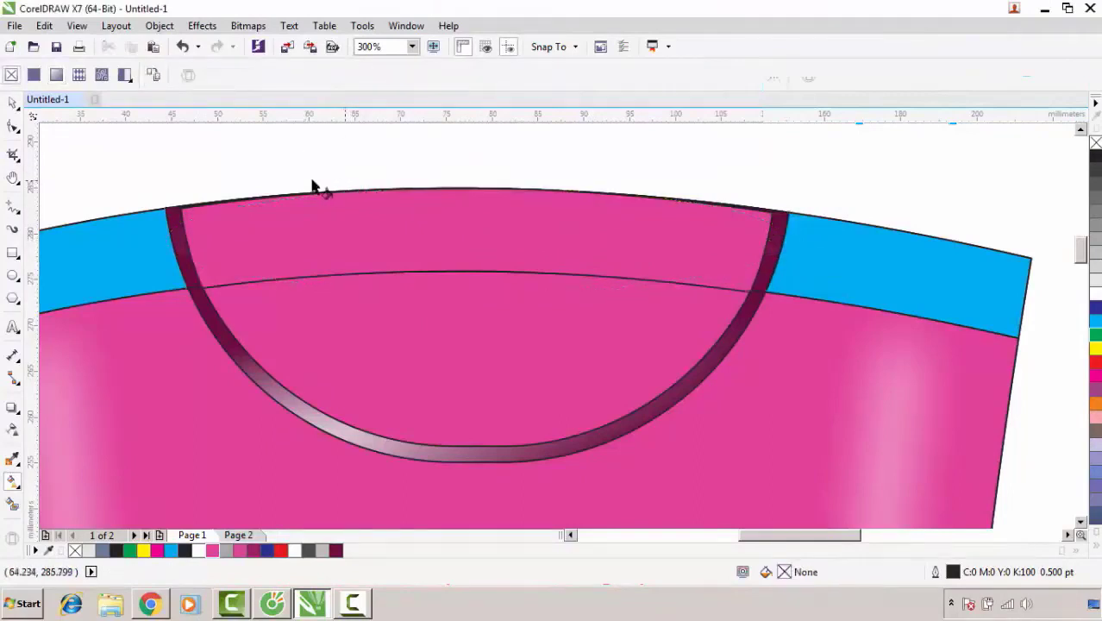
left_click(13, 102)
- Fill the cyan strip along the cap's upper edge with the same pink as the cap and deselect it
scroll(425, 233, "down", 2)
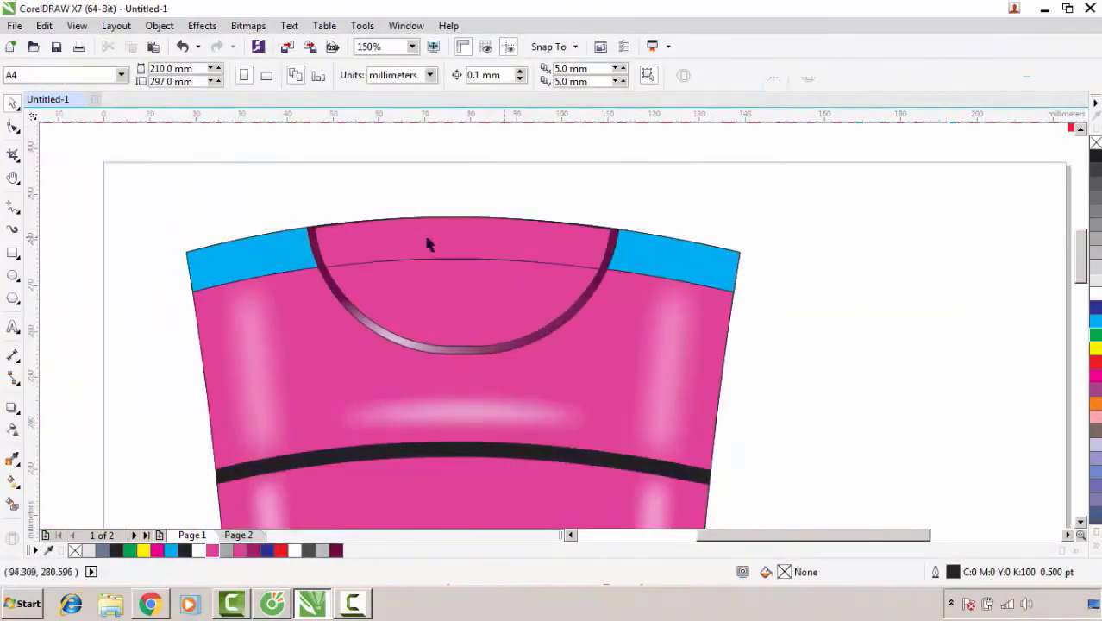
left_click(278, 248)
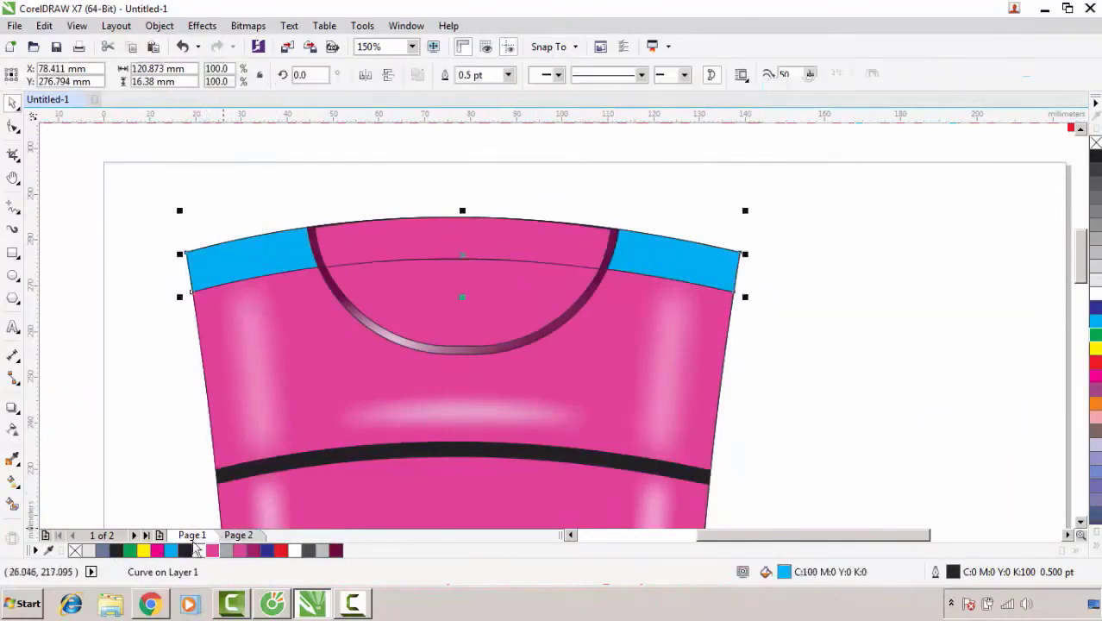
left_click(212, 551)
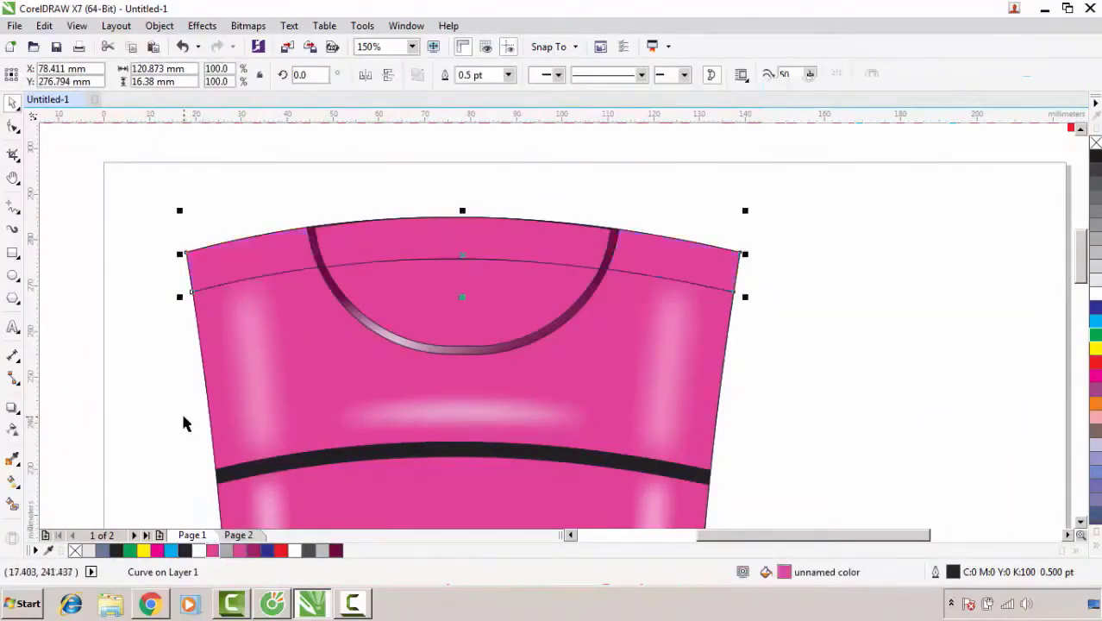
left_click(186, 420)
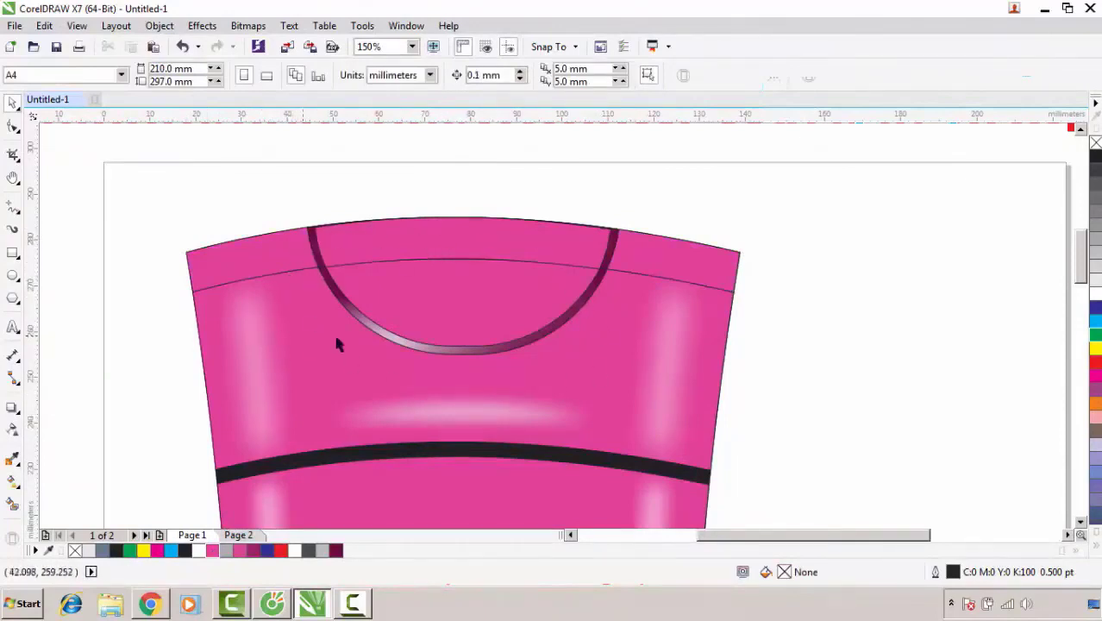
- Move the upper corner nodes of the narrower pink recess section onto the cap's top edge to close the gap, then deselect it
scroll(337, 343, "up", 3)
left_click(664, 389)
left_click(683, 295)
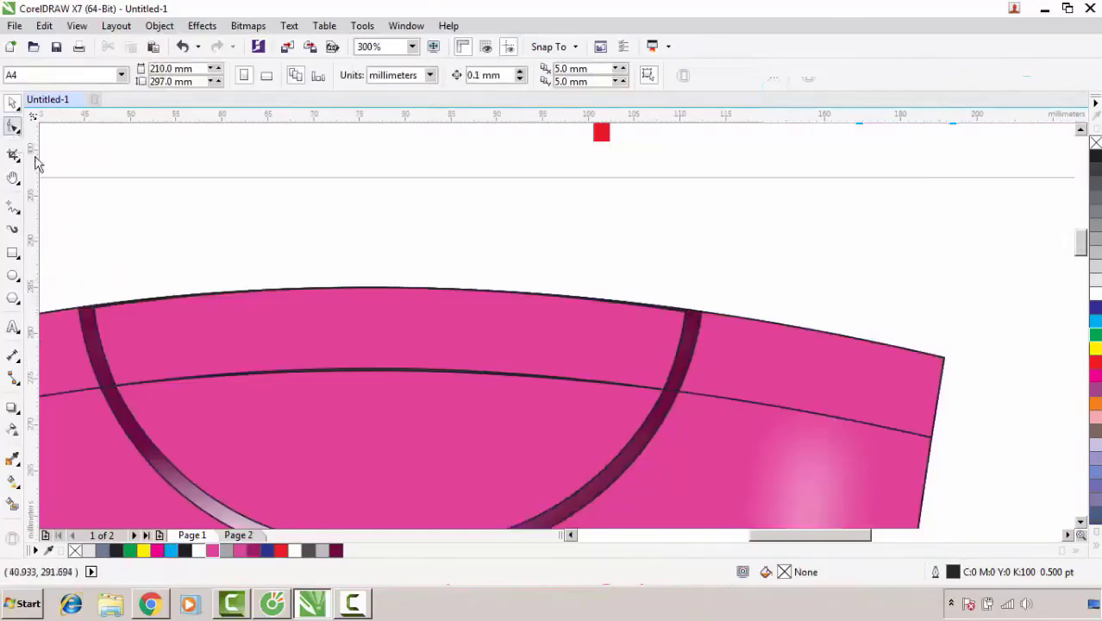
left_click(13, 127)
left_click(375, 321)
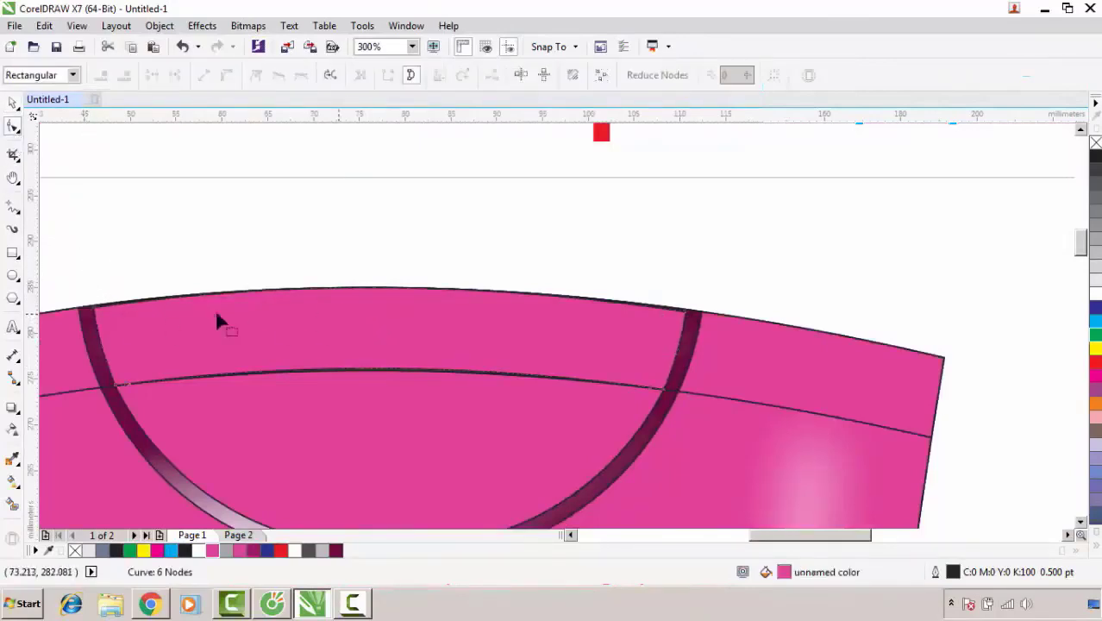
left_click_drag(80, 291, 696, 315)
scroll(696, 315, "up", 3)
scroll(618, 325, "up", 3)
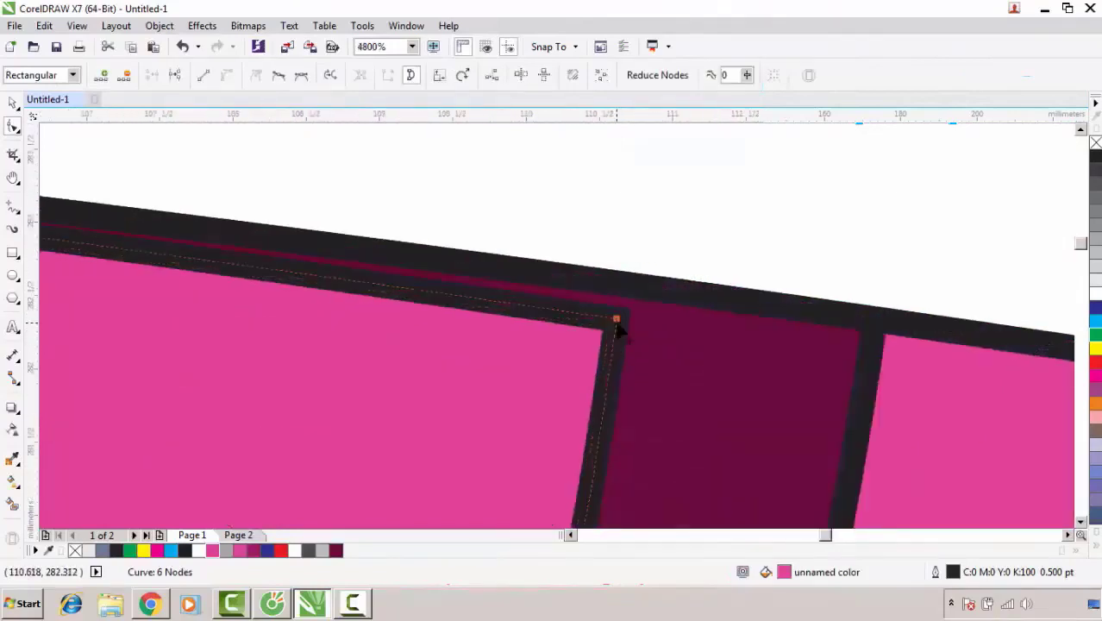
left_click_drag(609, 375, 647, 235)
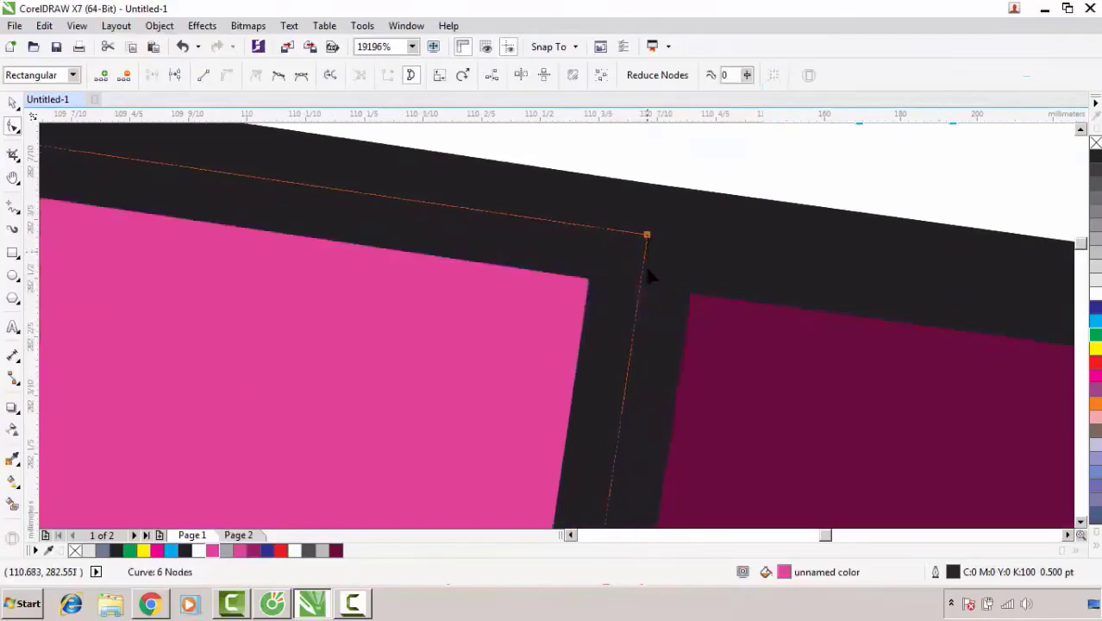
scroll(645, 264, "down", 4)
key("space")
left_click(632, 237)
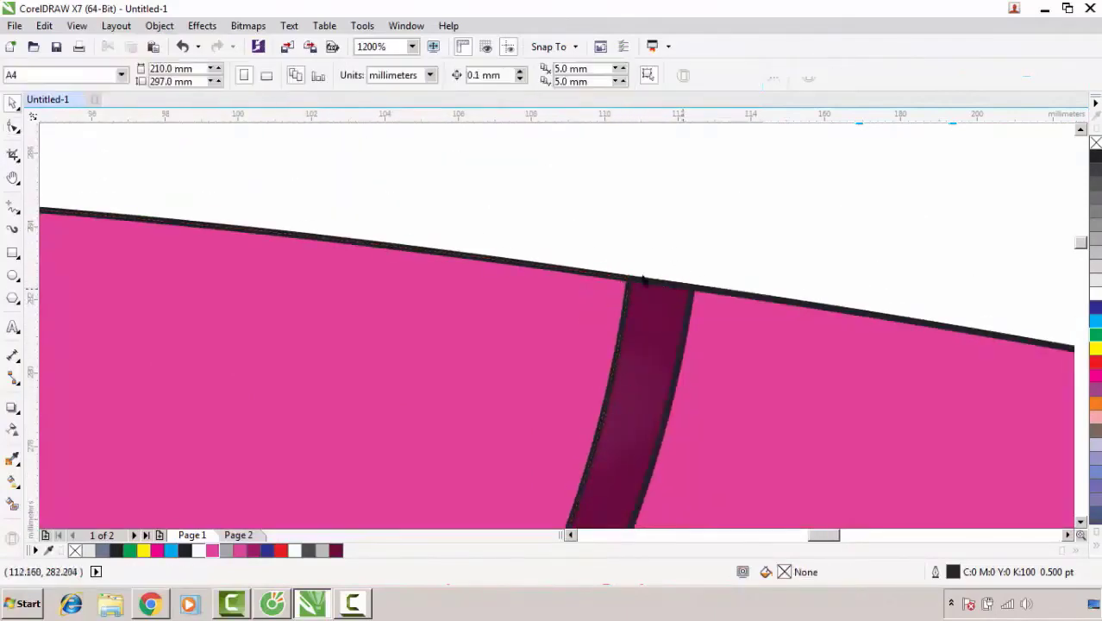
scroll(632, 276, "down", 4)
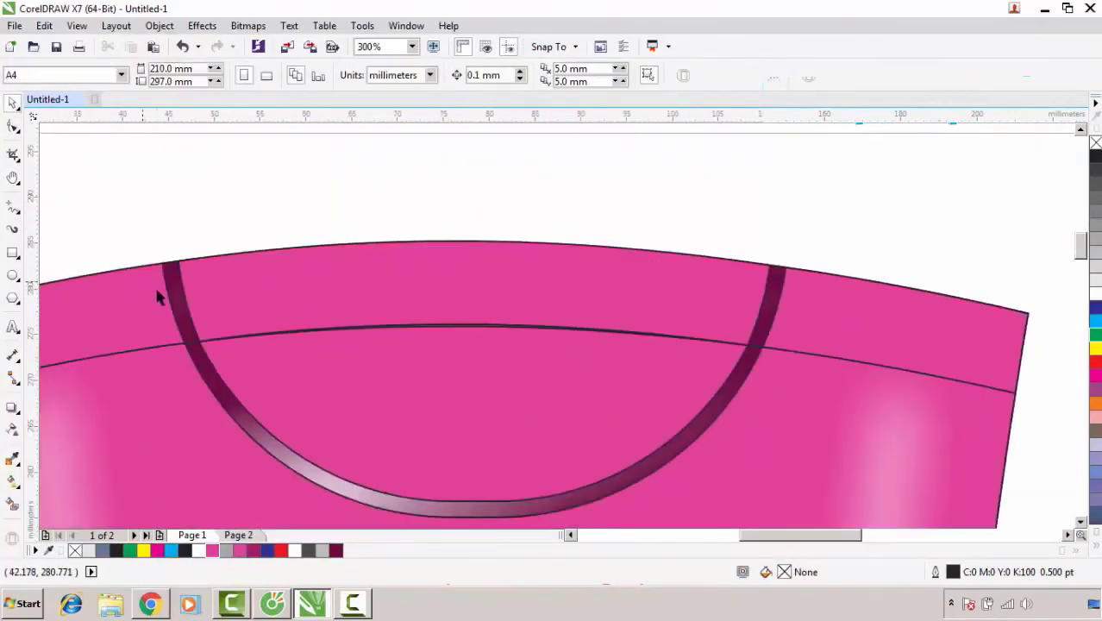
- Draw an ellipse about 36.5 × 12.6 mm across the recess's horizontal seam and smart-fill its lower and upper parts as separate shapes
left_click(13, 276)
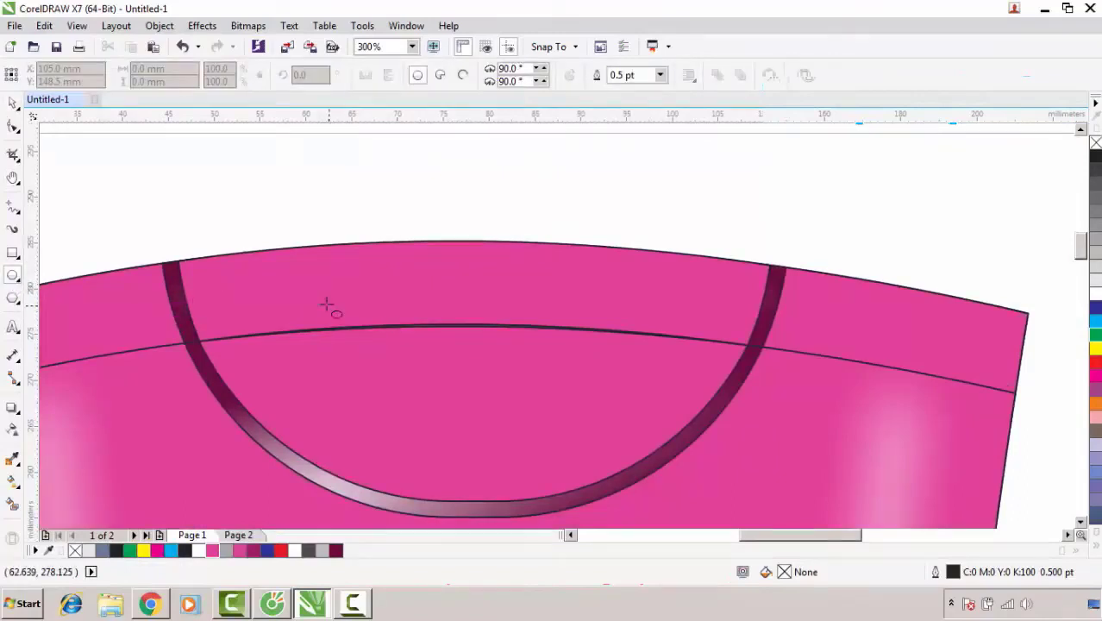
left_click_drag(305, 279, 640, 396)
left_click(504, 200)
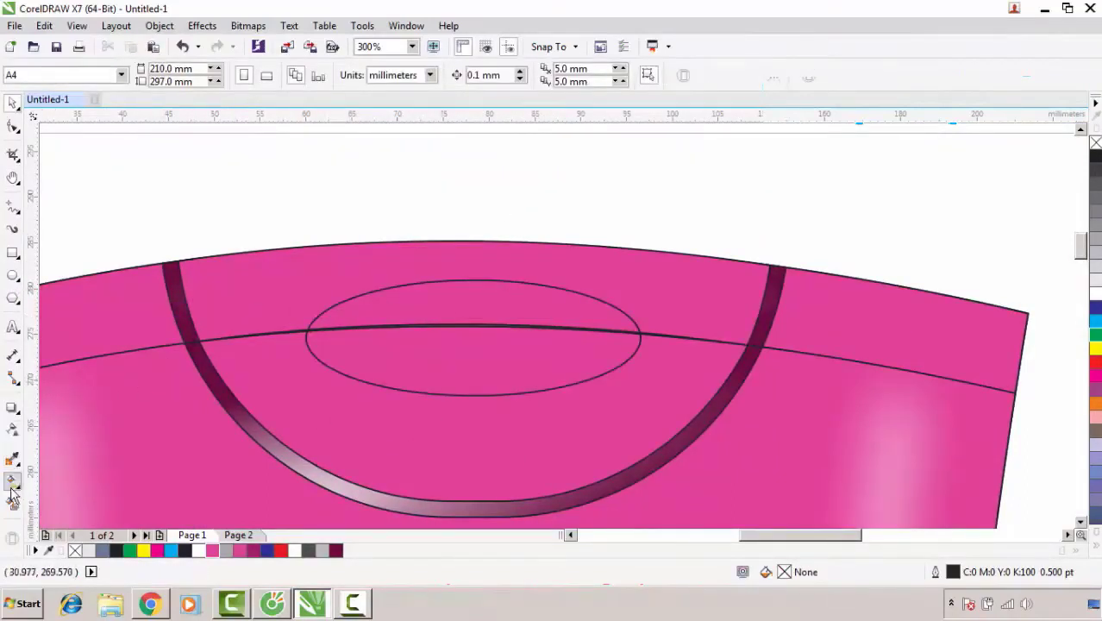
left_click(13, 500)
left_click(431, 362)
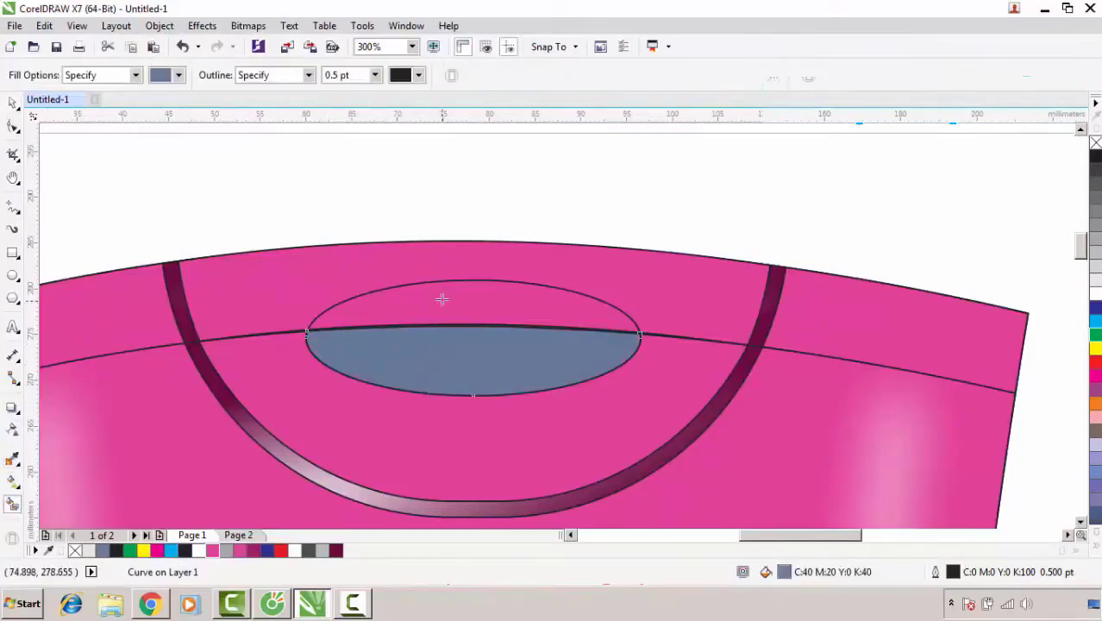
left_click(13, 103)
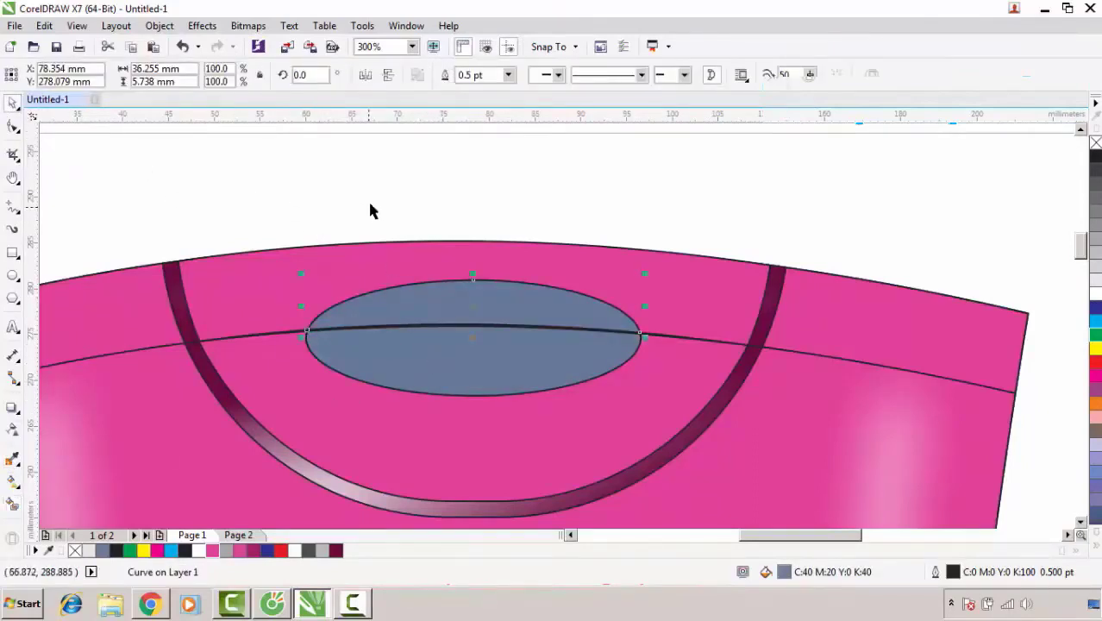
left_click(369, 204)
- Delete the filled lower part and the original ellipse, keeping only the filled upper segment above the seam
left_click(418, 350)
right_click(417, 353)
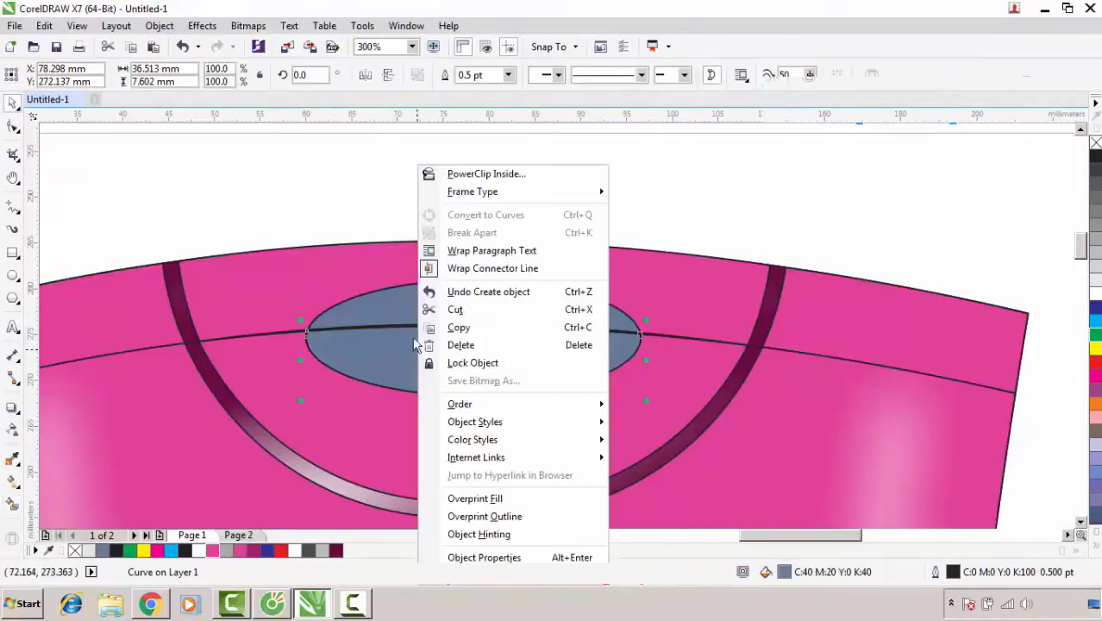
left_click(462, 347)
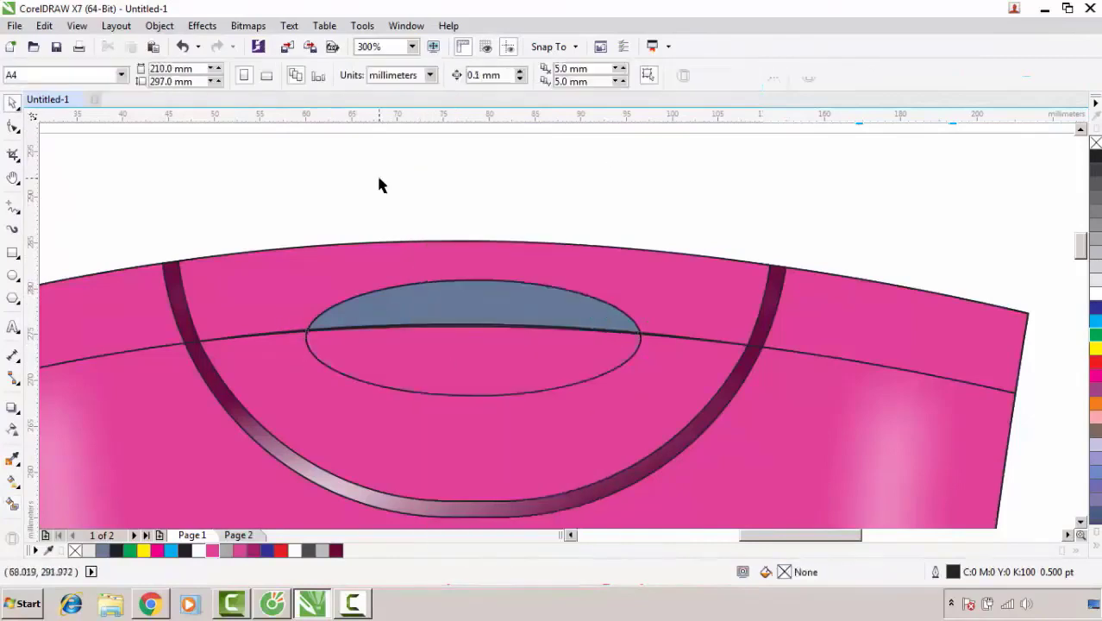
left_click(435, 376)
right_click(435, 375)
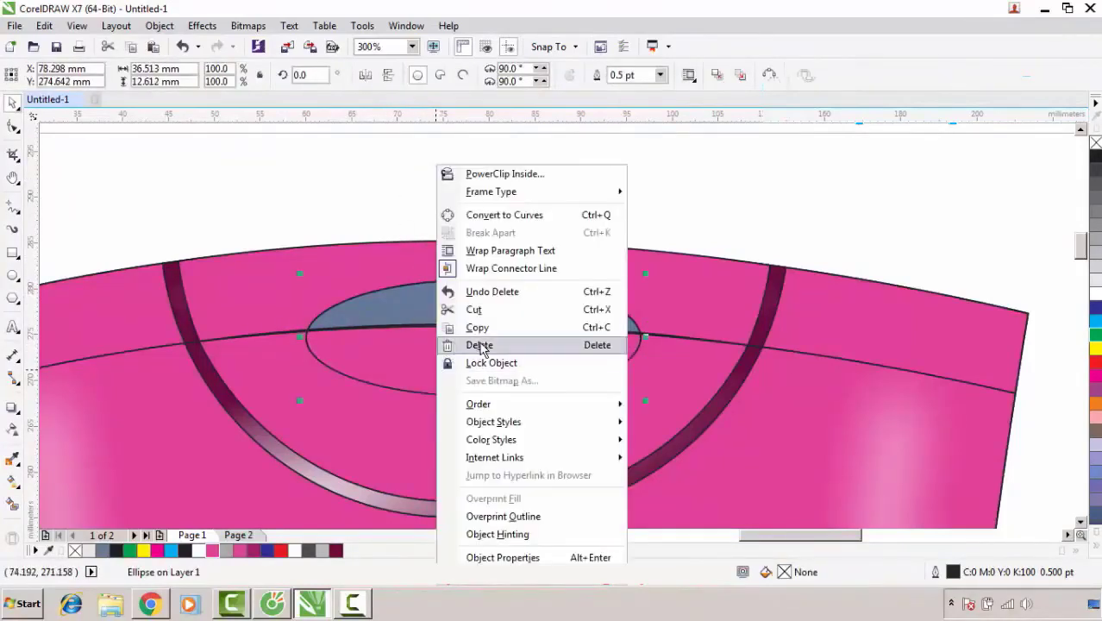
left_click(470, 347)
left_click(442, 223)
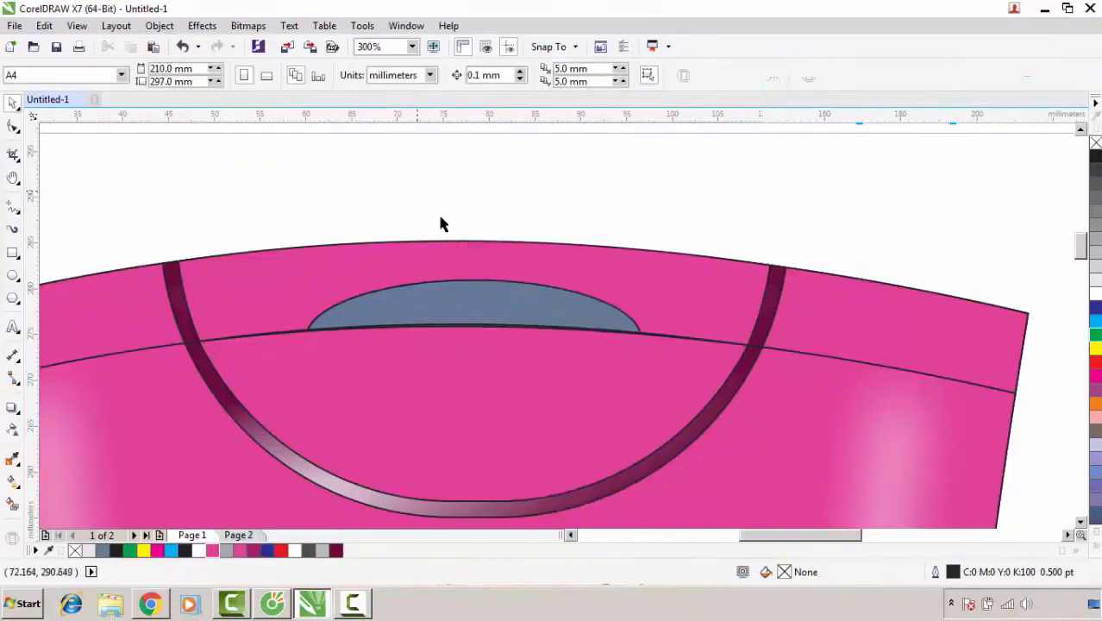
- Fill the upper ellipse segment with dark maroon and remove its outline
left_click(470, 304)
left_click(337, 549)
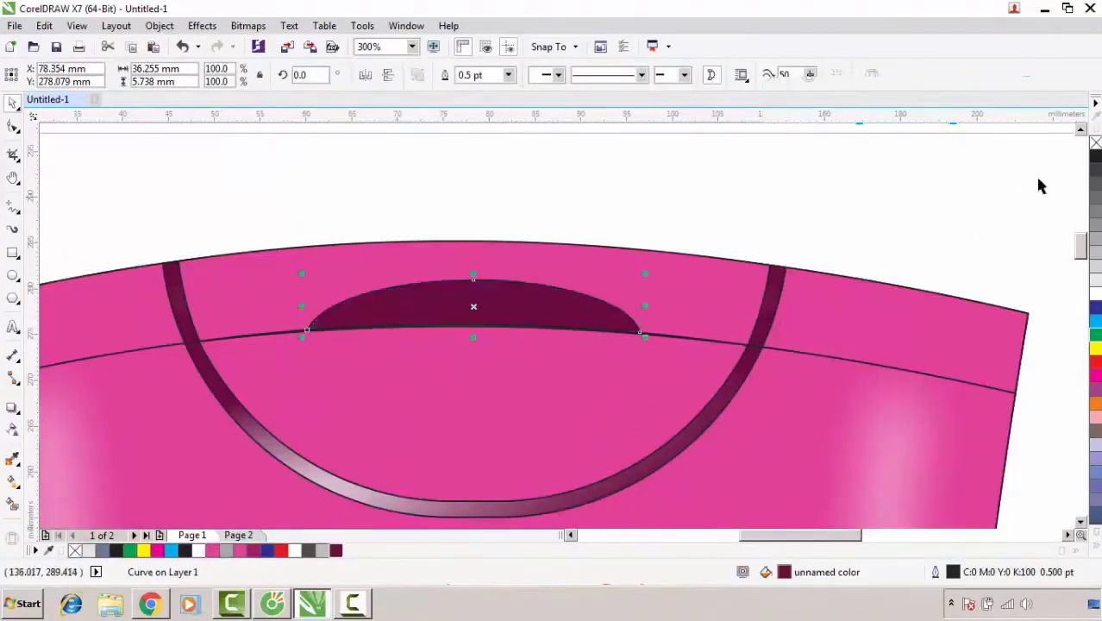
right_click(1095, 143)
left_click(684, 236)
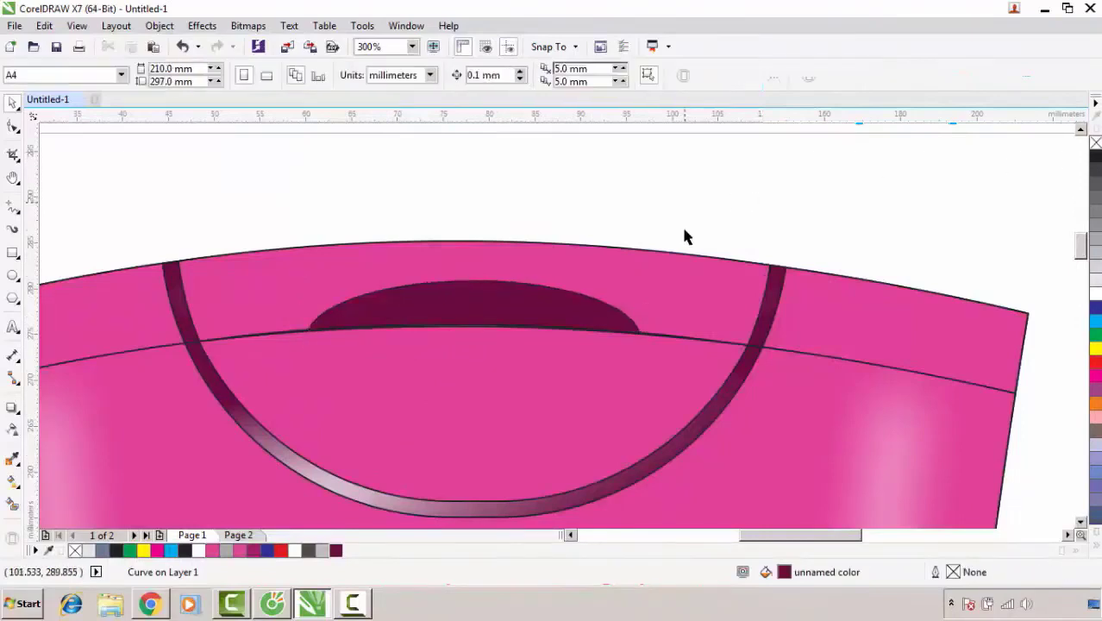
- Remove the outlines from the gradient half-moon shapes and the pink sections inside the recess
scroll(499, 308, "down", 2)
left_click(511, 341)
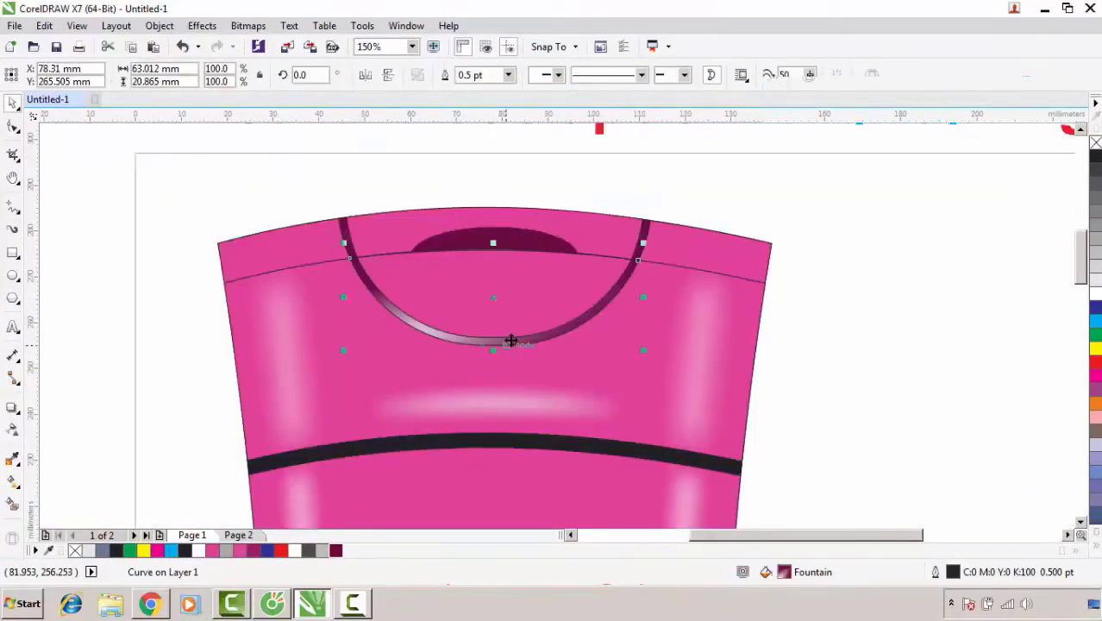
left_click(856, 197)
scroll(493, 323, "up", 4)
scroll(495, 299, "down", 4)
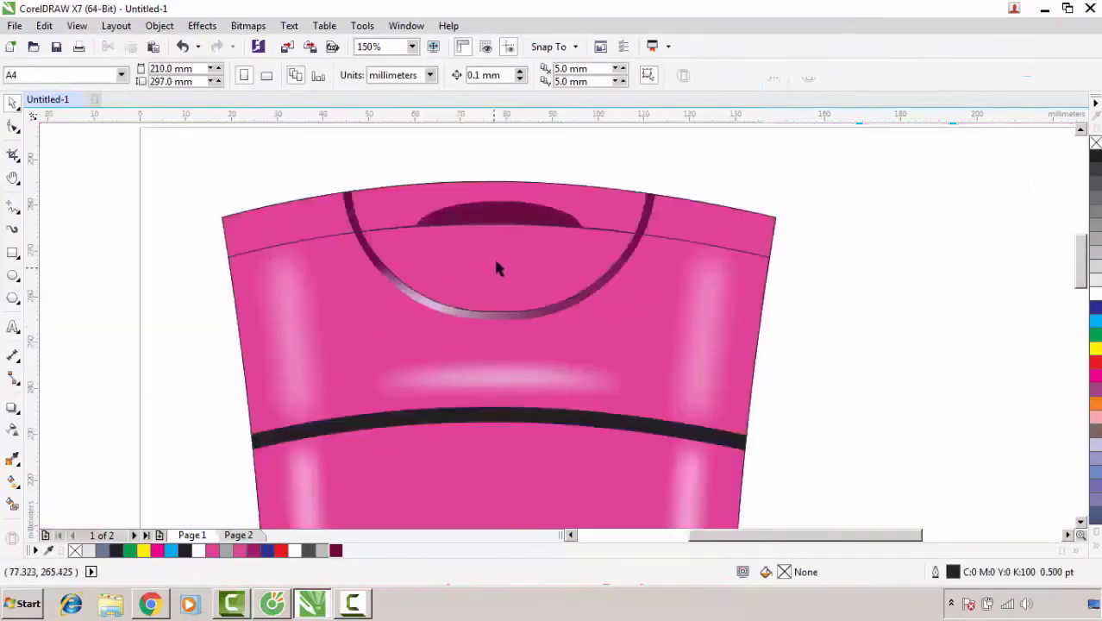
left_click(500, 312)
left_click(843, 191)
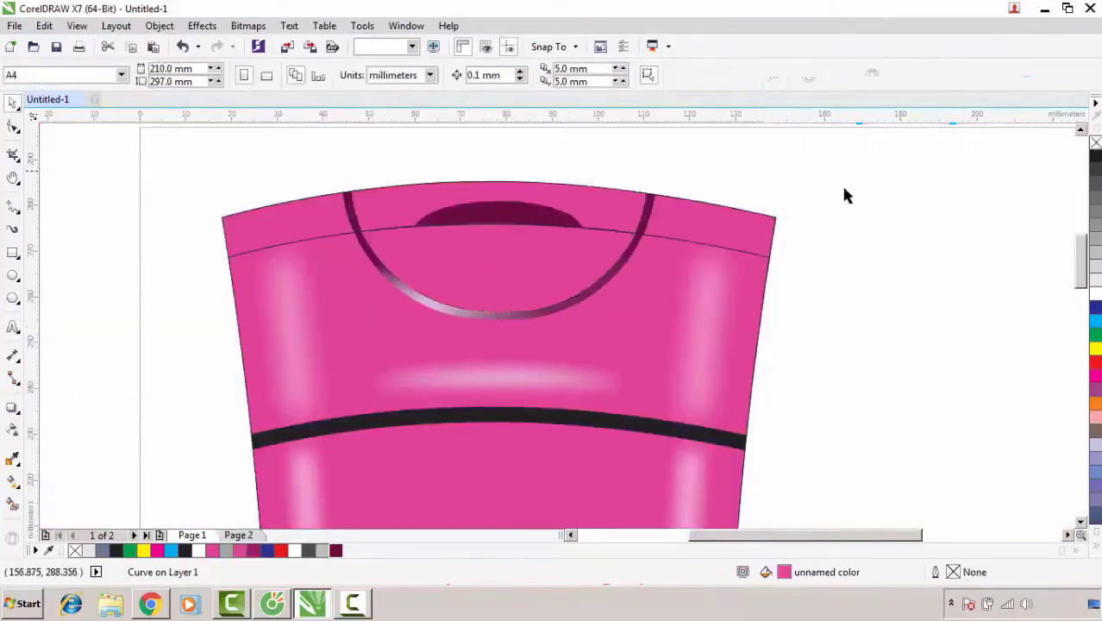
left_click(646, 219)
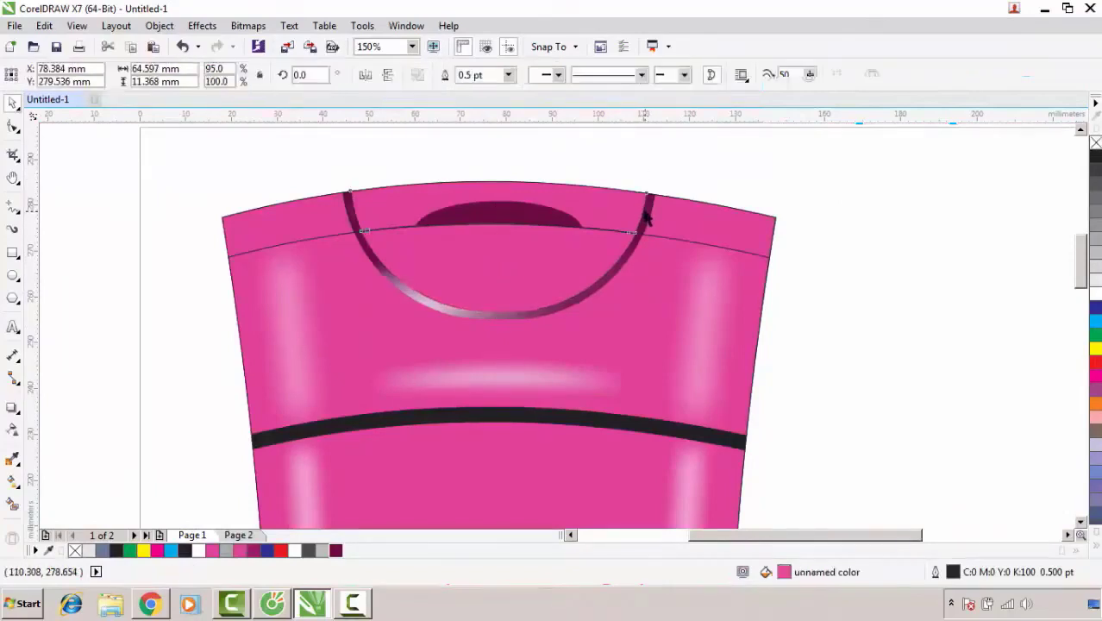
left_click(844, 182)
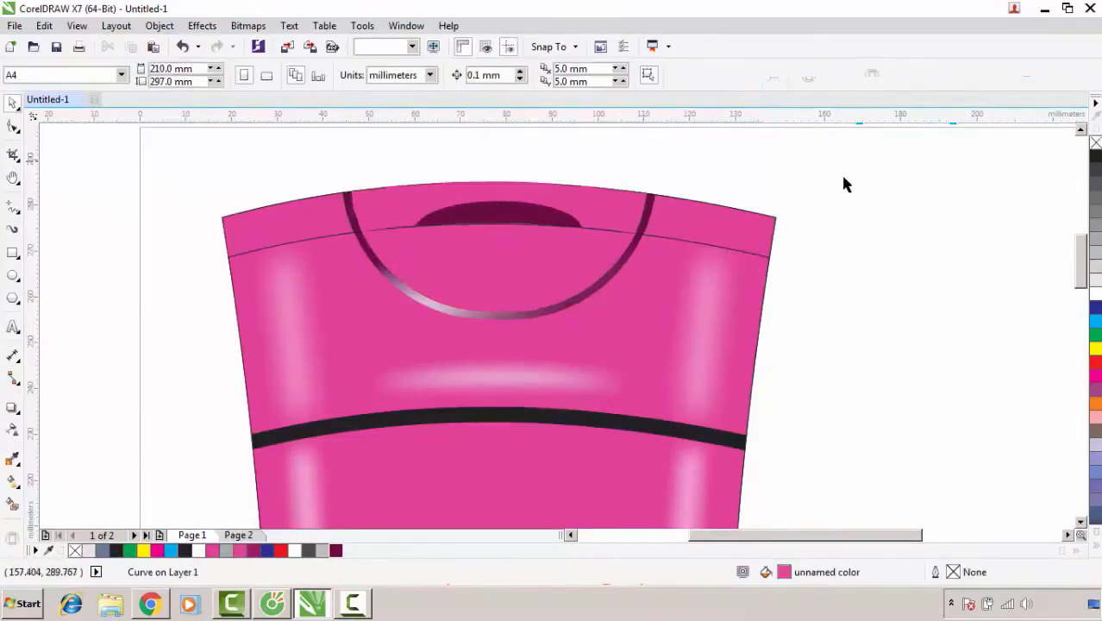
- Move the photo of the long-haired woman off page 2 and place it beside the bottle's body on page 1
scroll(352, 438, "down", 3)
left_click(239, 536)
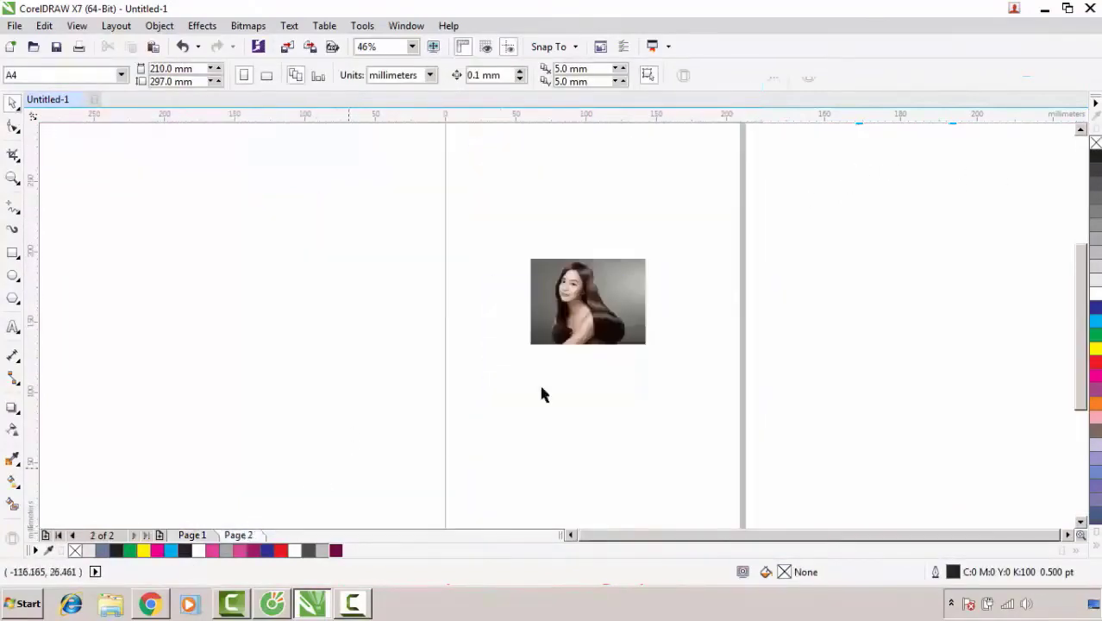
left_click(595, 306)
left_click_drag(568, 295, 354, 295)
left_click(192, 536)
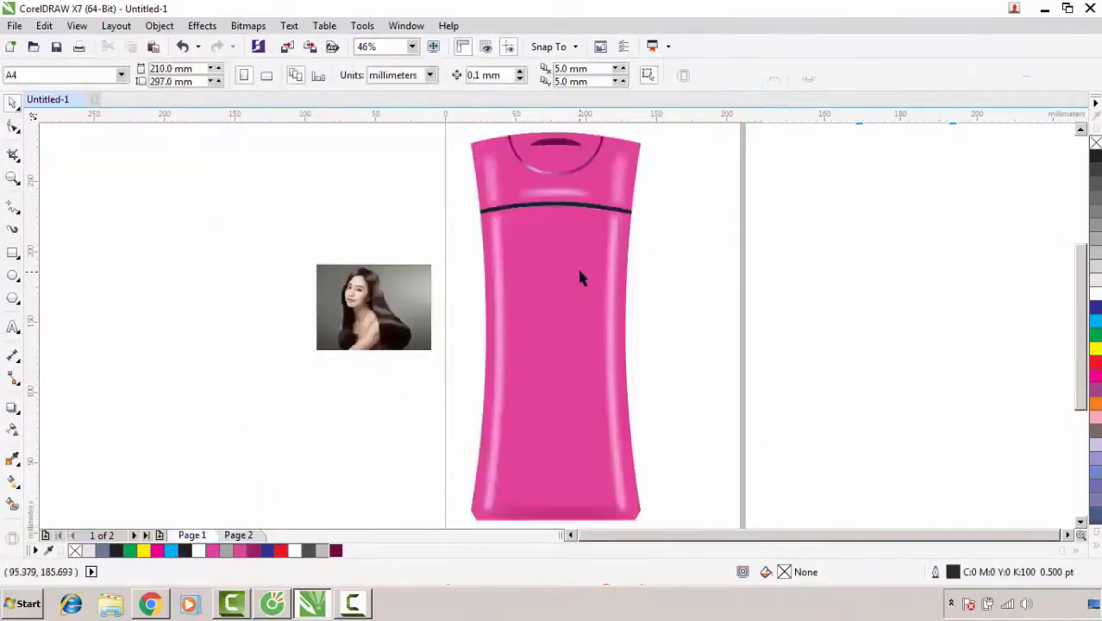
scroll(577, 267, "up", 3)
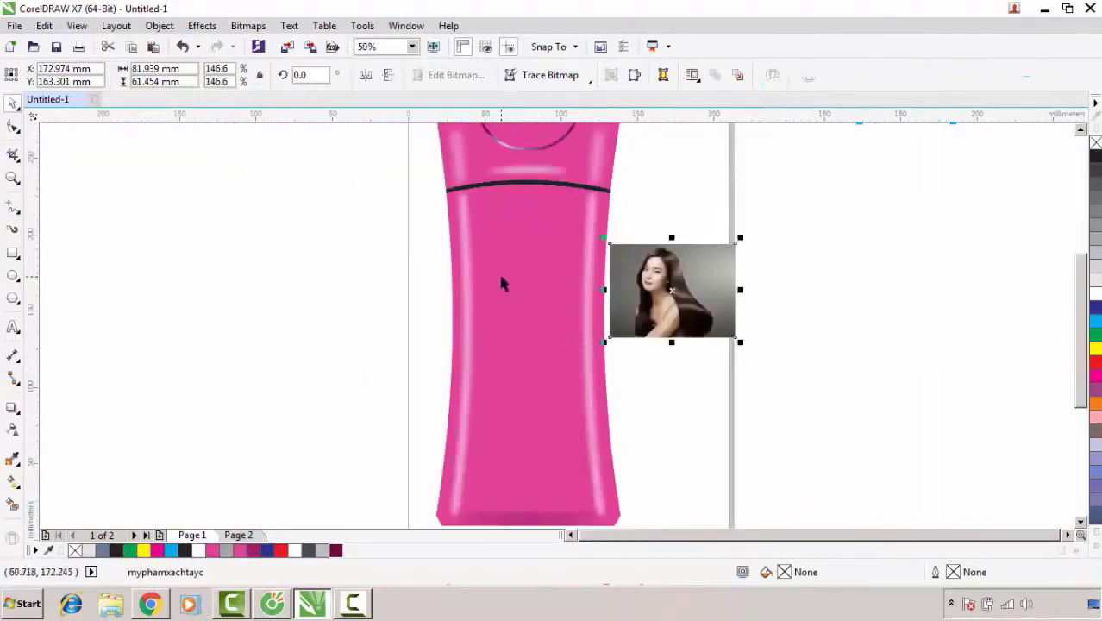
- Draw a horizontal ellipse across the bottle's body, shrink it about its centre and add a concentric inner copy about 69.5 × 42.3 mm
left_click(13, 276)
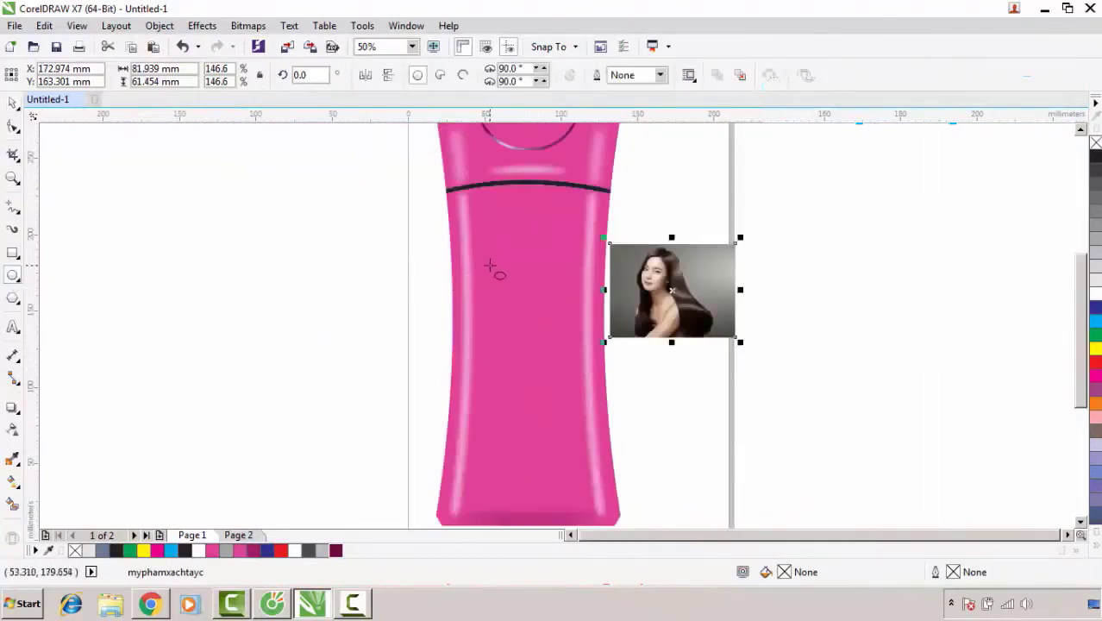
left_click_drag(466, 274, 541, 335)
scroll(546, 329, "up", 2)
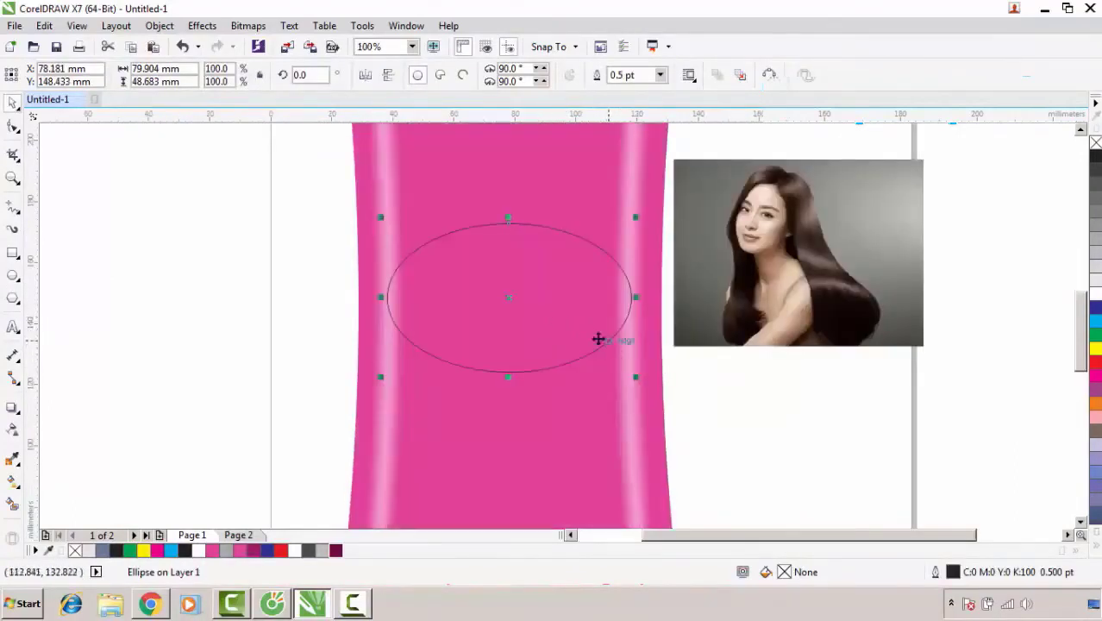
scroll(605, 311, "up", 2)
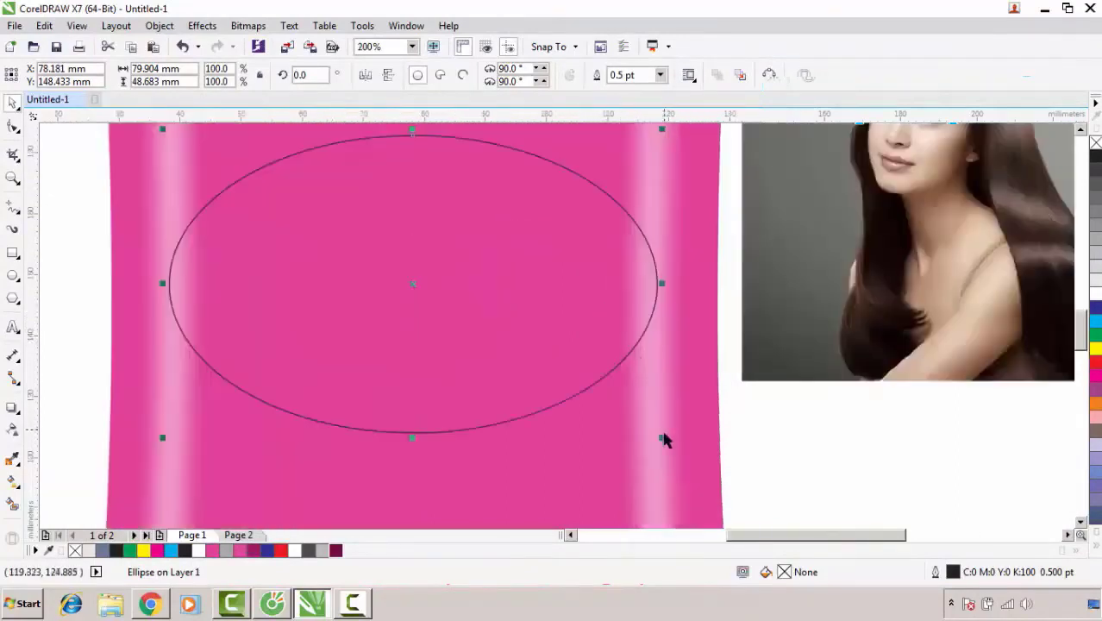
left_click_drag(660, 438, 635, 423)
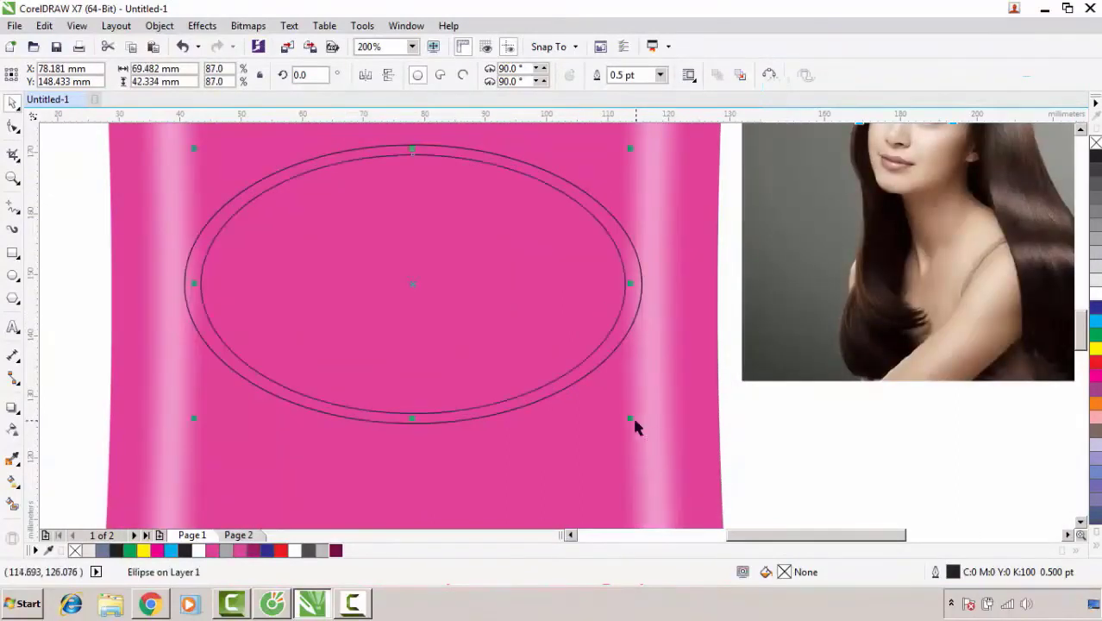
- PowerClip the woman's photo inside the inner ellipse on the bottle's body
scroll(562, 402, "down", 2)
left_click(664, 288)
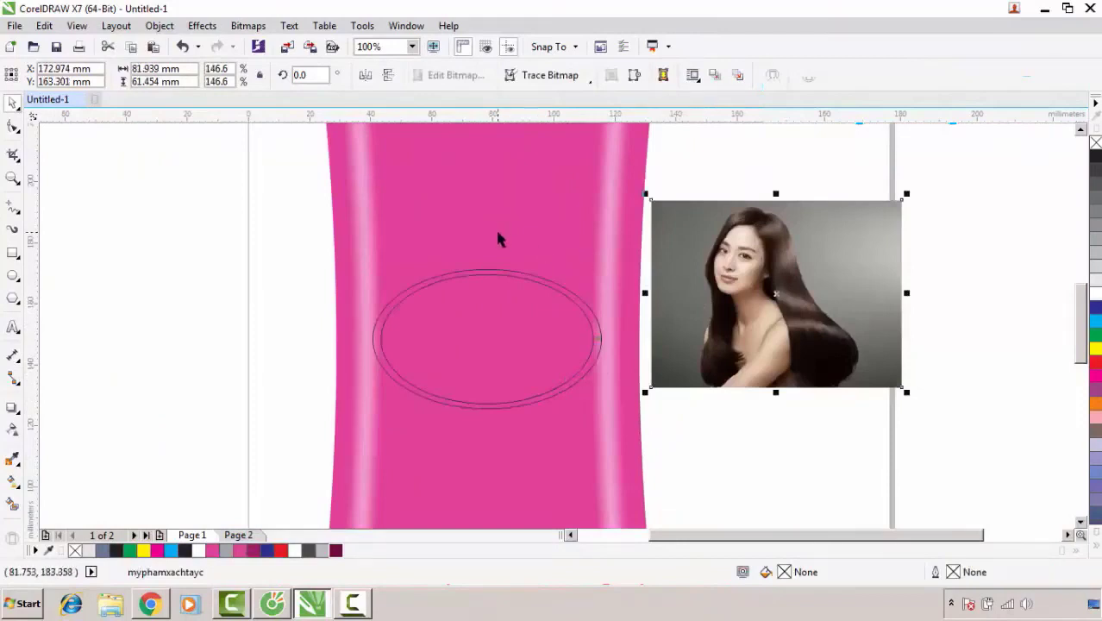
left_click(160, 25)
mouse_move(198, 170)
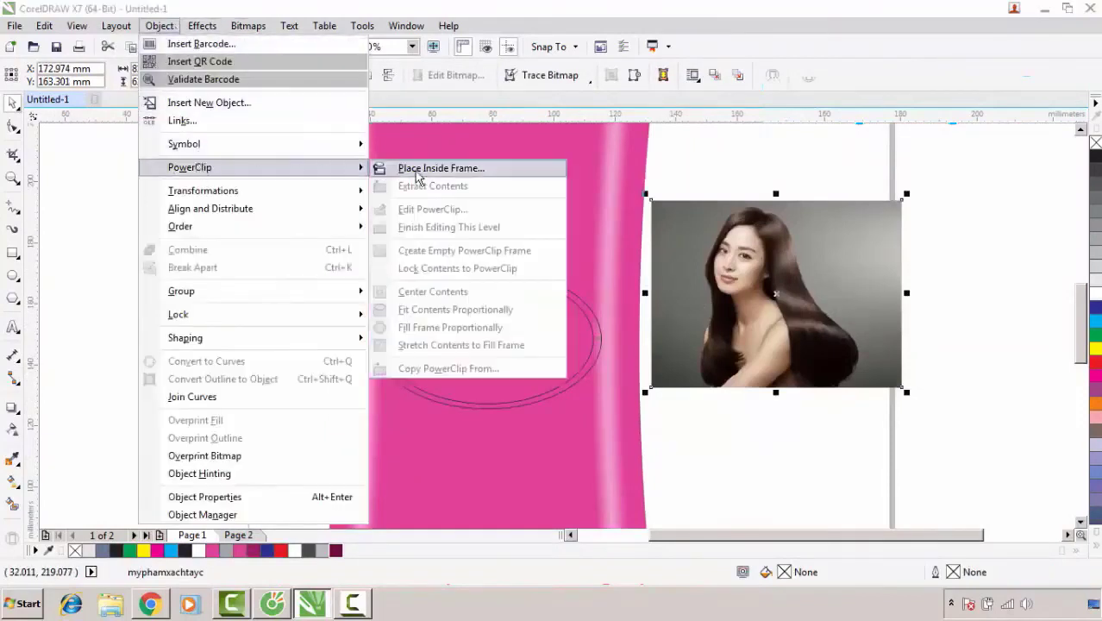
left_click(438, 167)
left_click(436, 331)
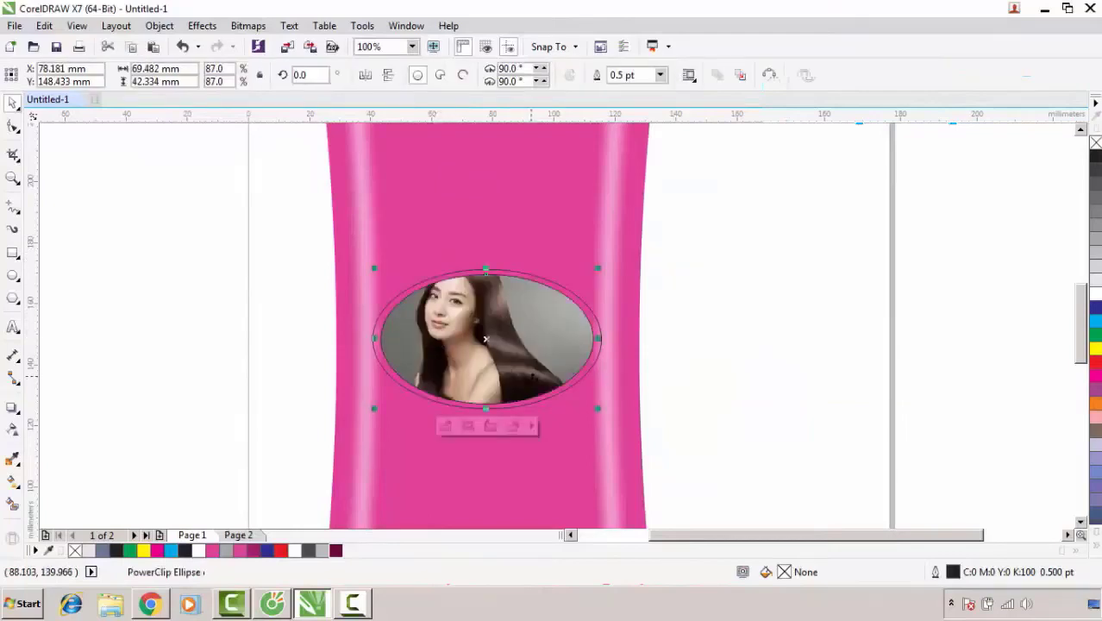
- Edit the PowerClip contents, shrinking the woman's photo to about 70.2 × 52.3 mm and repositioning it so her whole head sits inside the ellipse
scroll(490, 429, "up", 1)
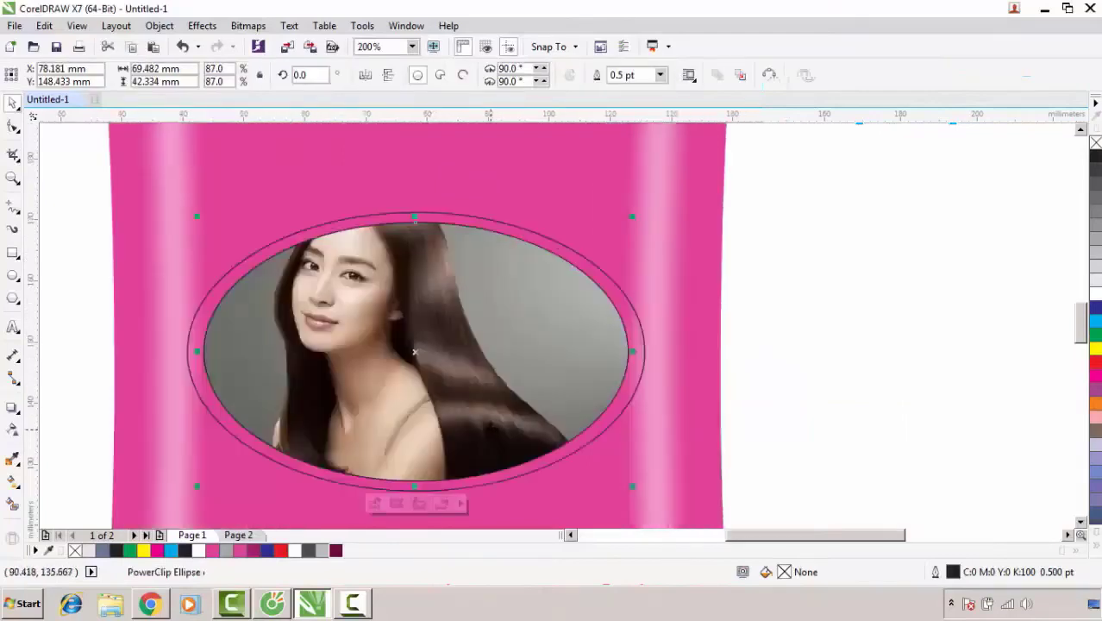
scroll(329, 378, "down", 1)
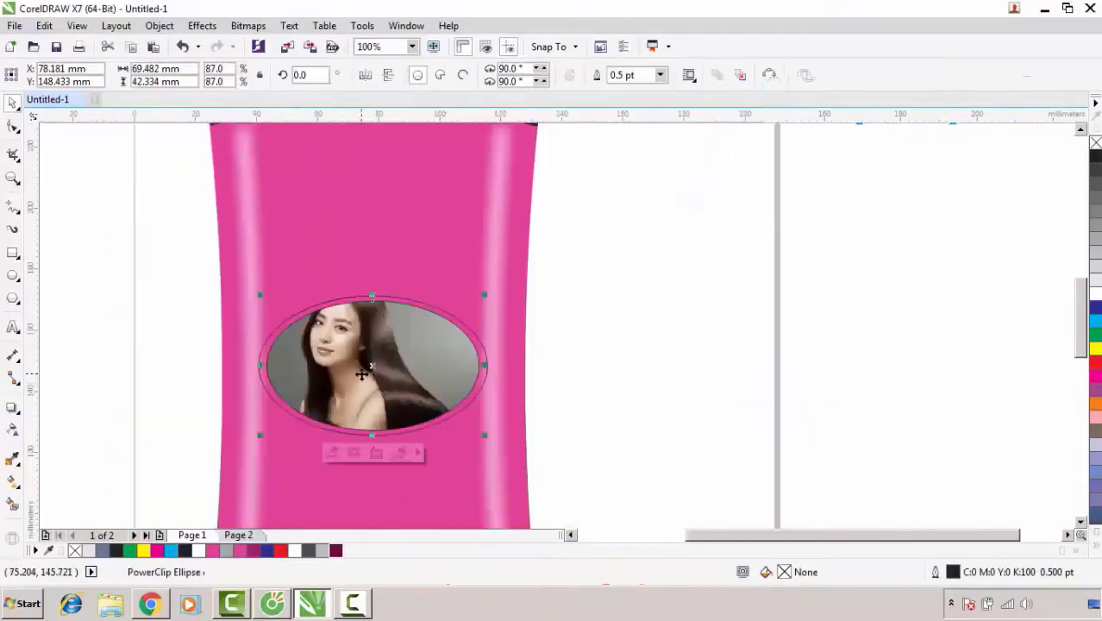
left_click(331, 455)
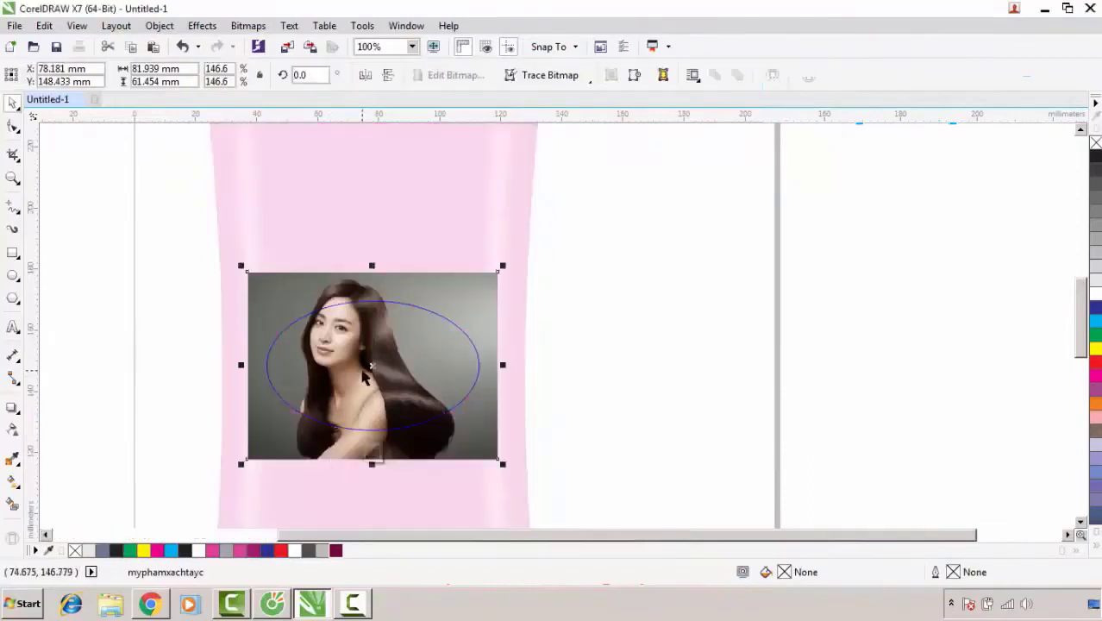
left_click_drag(503, 464, 483, 457)
scroll(299, 416, "up", 1)
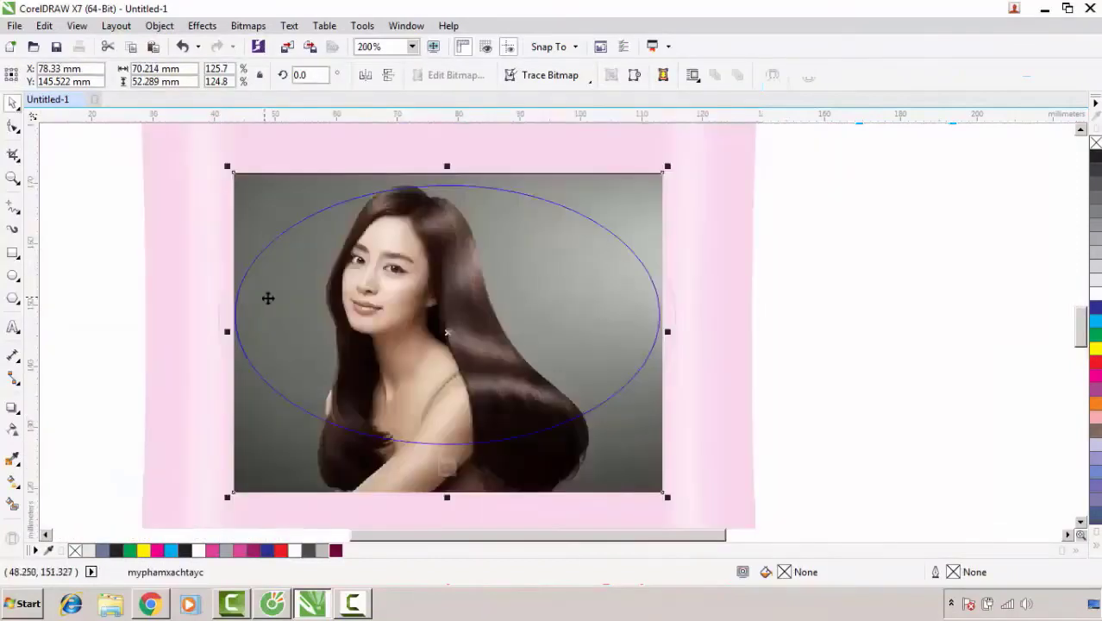
left_click(447, 467)
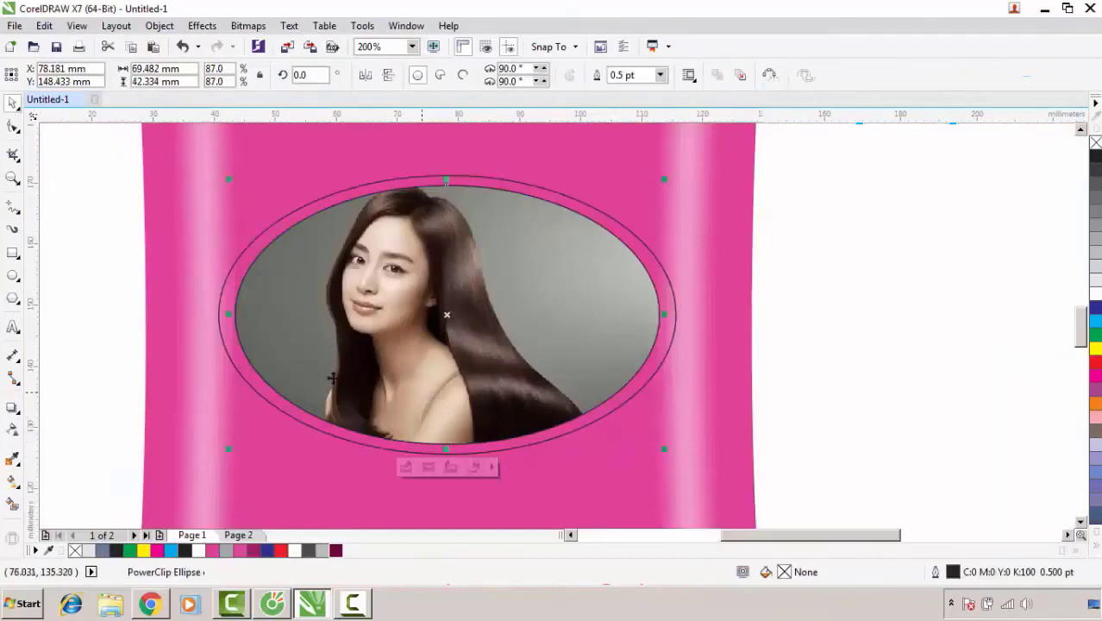
- Apply a linear fountain fill to the outer ellipse around the photo and tilt the gradient diagonally, rising from lower left to upper right
left_click(148, 299)
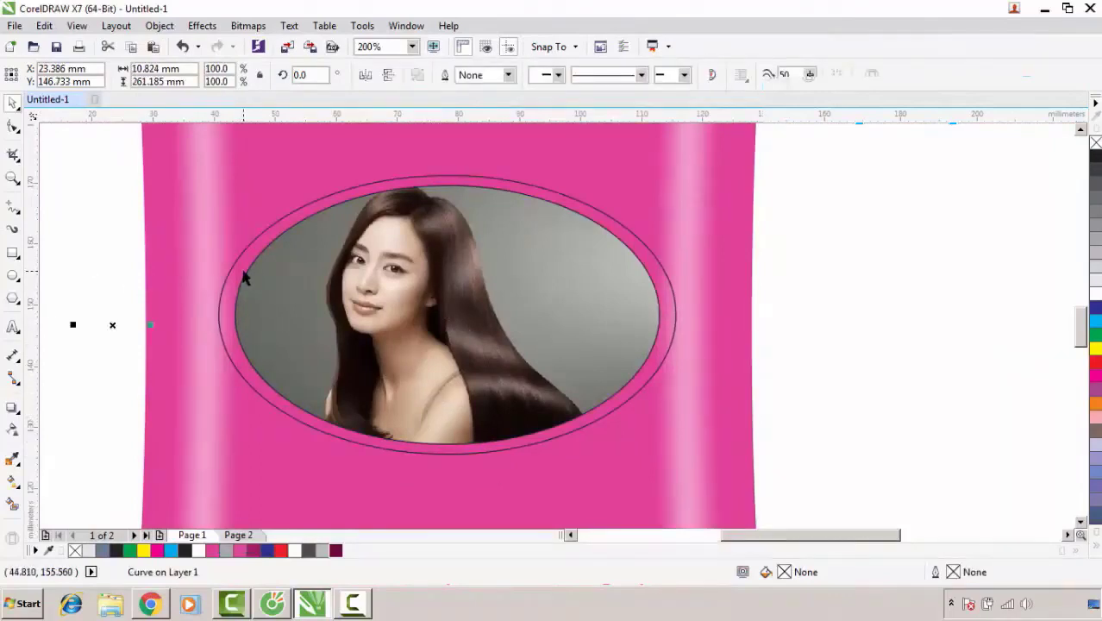
left_click(241, 267)
scroll(282, 307, "down", 2)
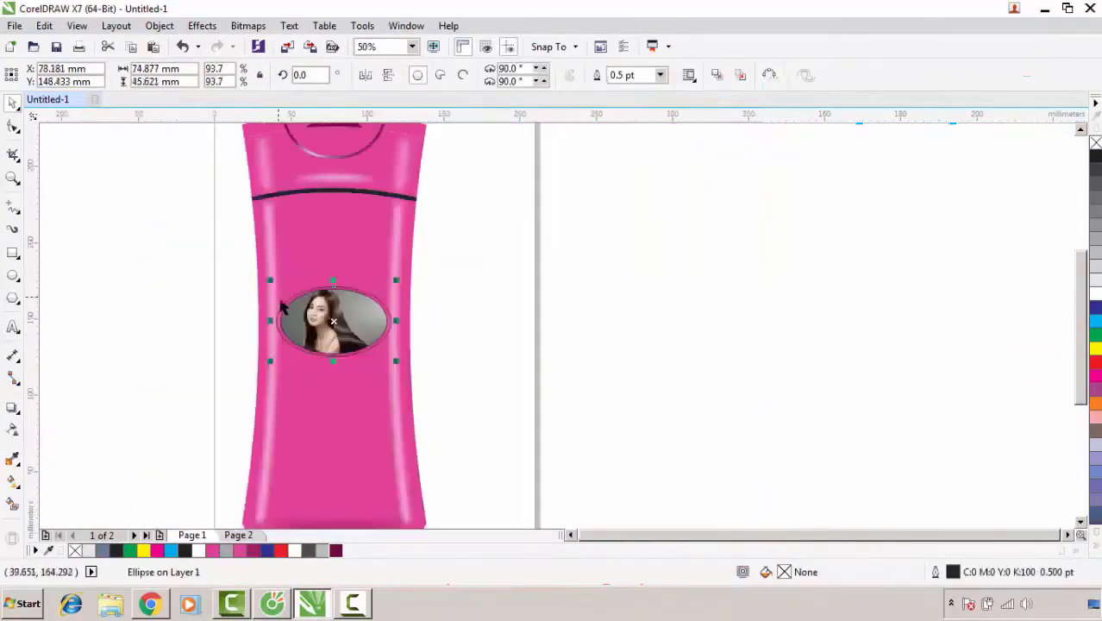
scroll(258, 348, "up", 1)
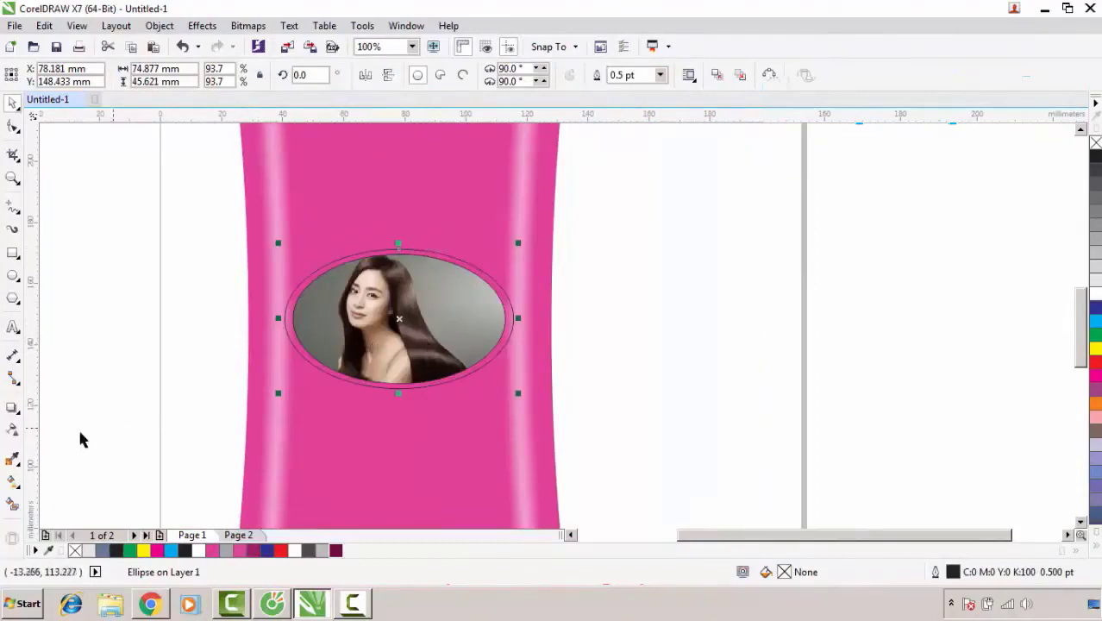
left_click(12, 483)
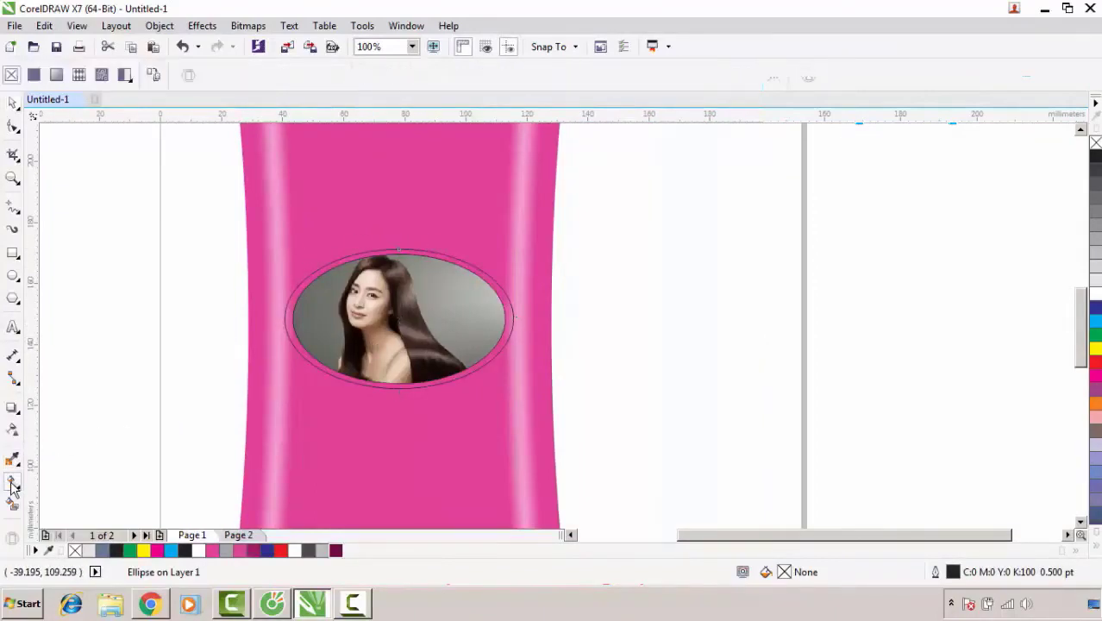
left_click(34, 76)
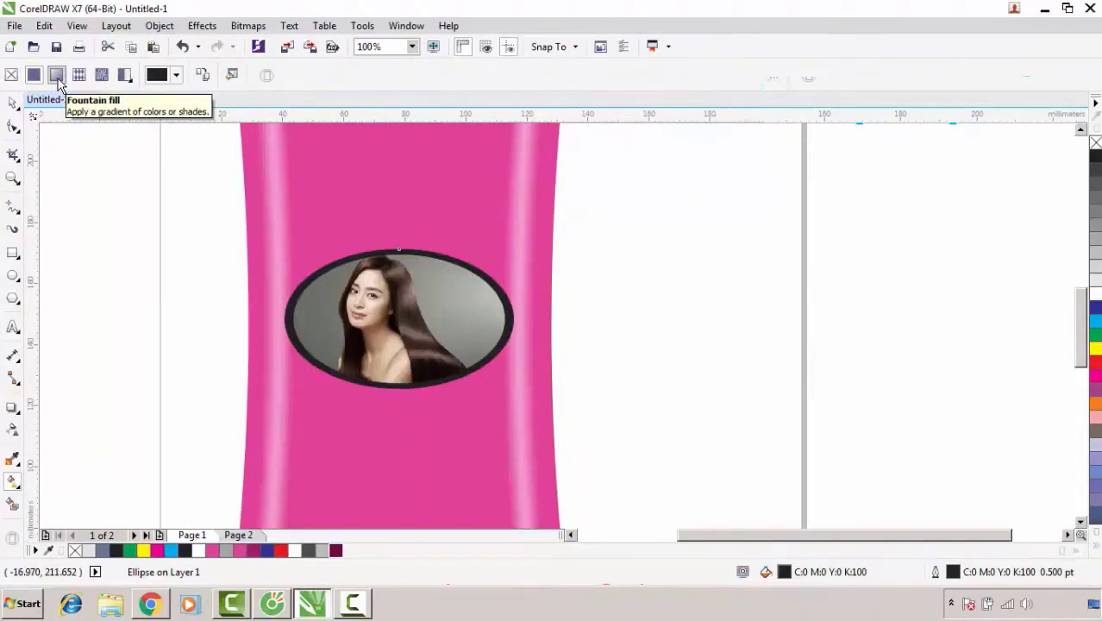
left_click(56, 76)
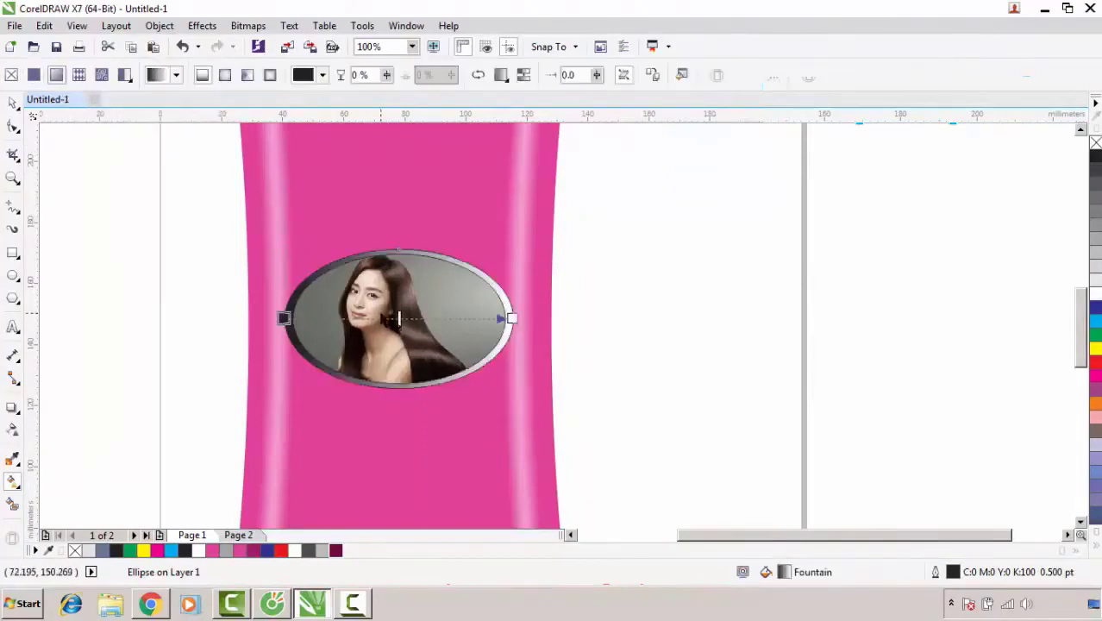
left_click(284, 319)
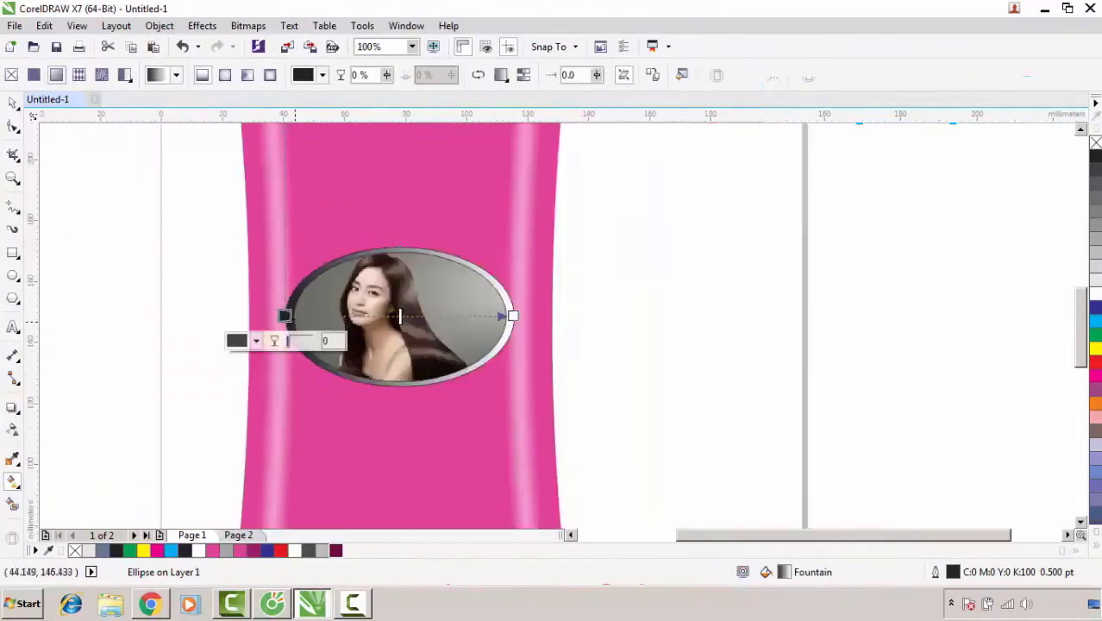
left_click_drag(283, 318, 282, 364)
left_click_drag(512, 315, 525, 277)
left_click_drag(282, 364, 268, 377)
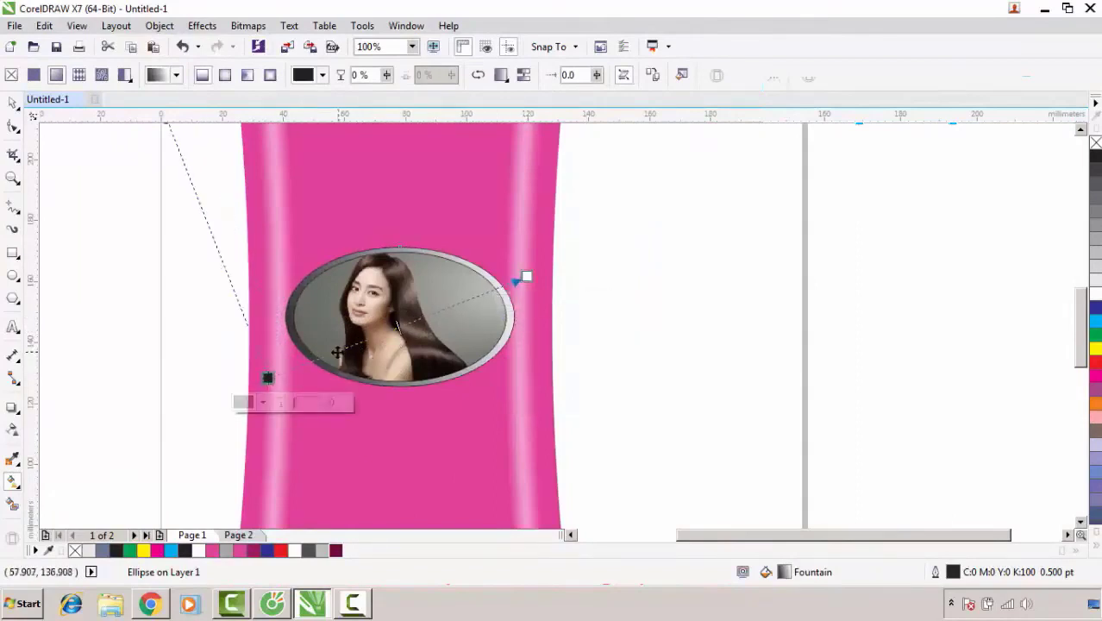
- Add three intermediate color nodes to the outer ellipse's gradient, at about 26%, the middle and 76%
scroll(334, 353, "up", 1)
double_click(334, 353)
double_click(593, 249)
double_click(453, 305)
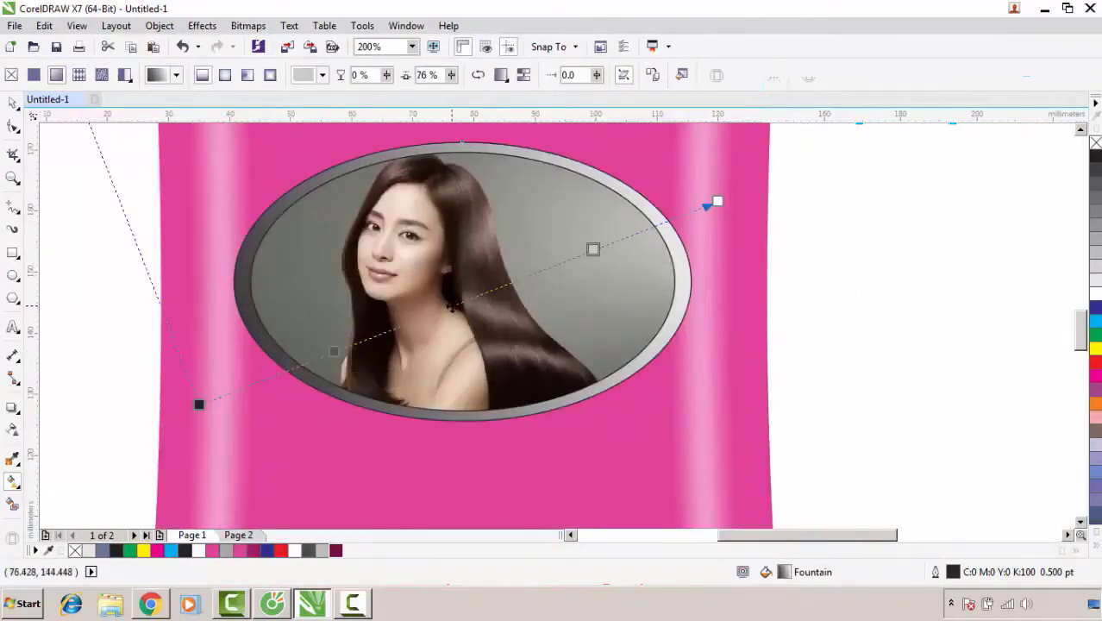
- Color the gradient's two end nodes dark maroon, its middle node white and the two nodes between them a lighter maroon
left_click(716, 202)
left_click(335, 550)
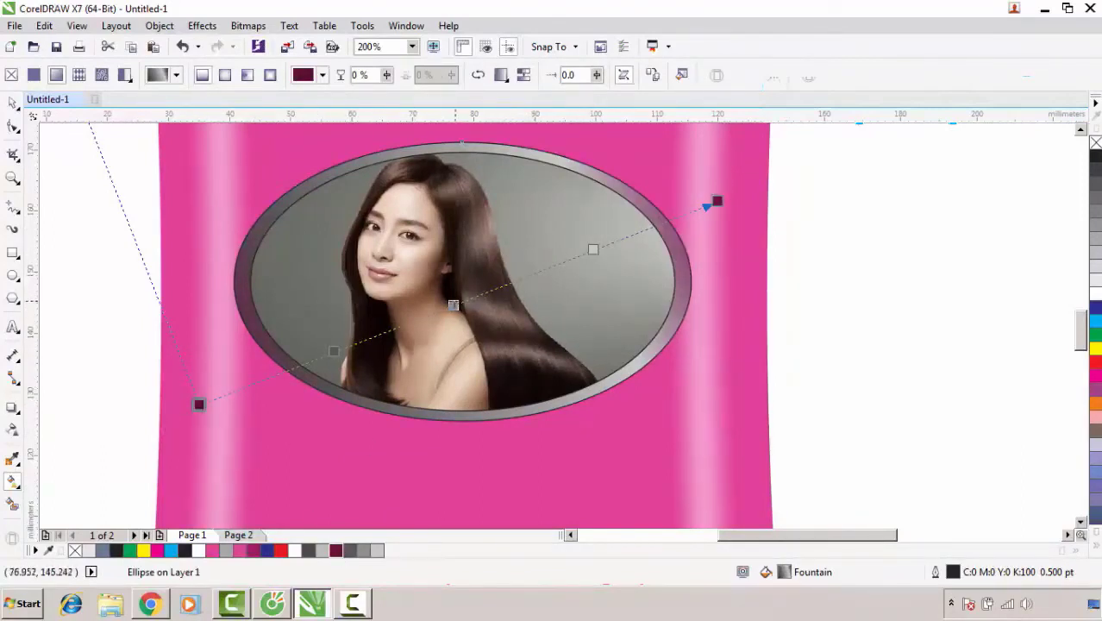
left_click(454, 305)
left_click(296, 551)
left_click(593, 249)
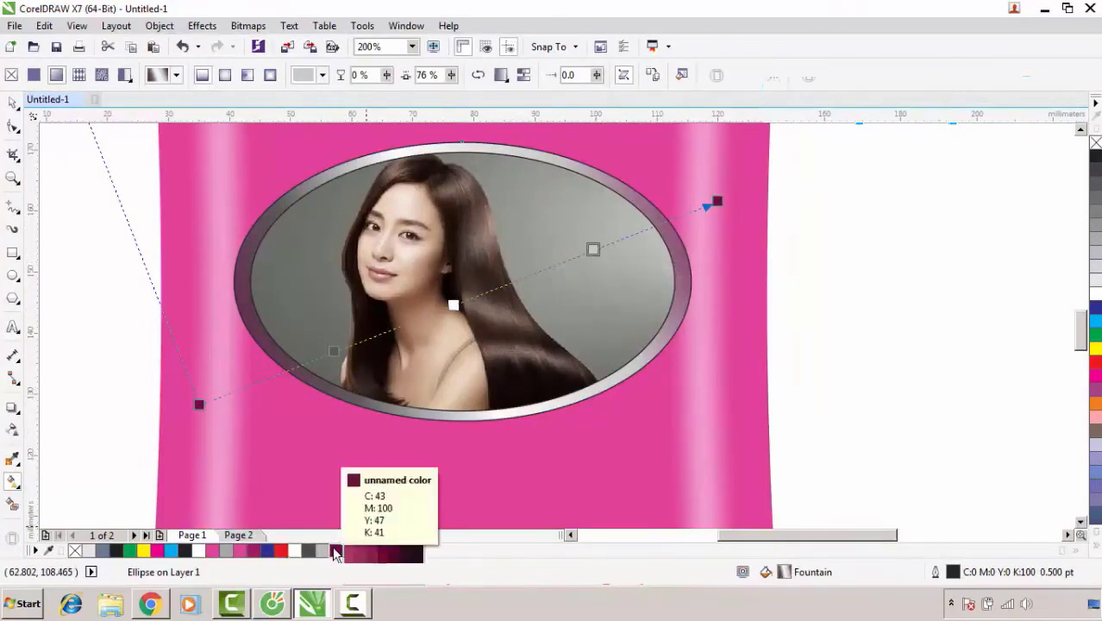
left_click_drag(336, 551, 367, 550)
left_click(334, 352)
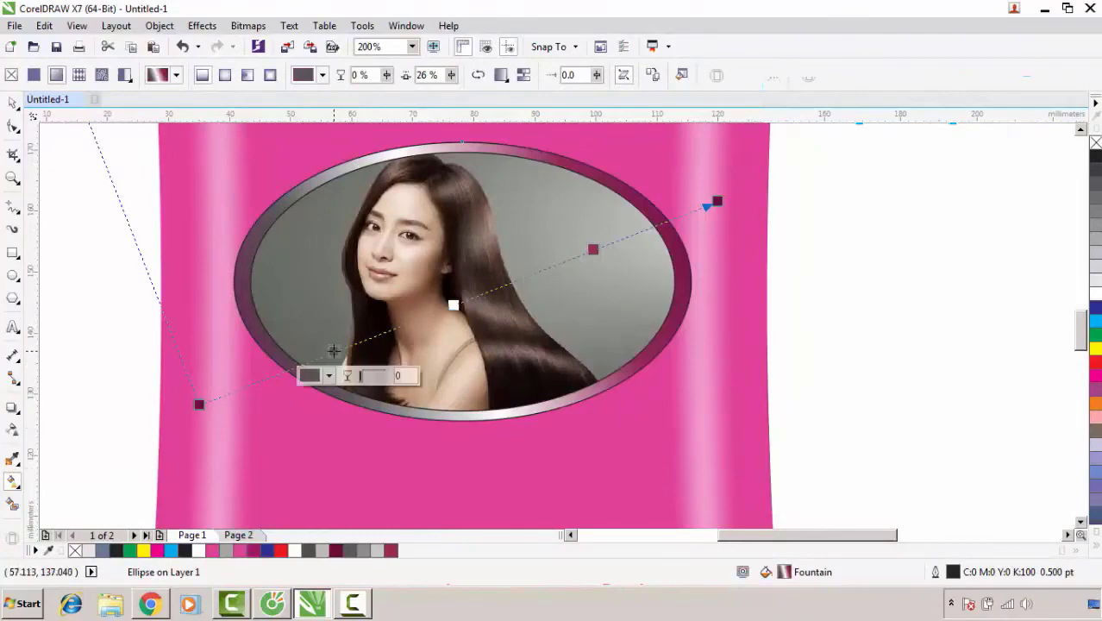
left_click(390, 550)
- Remove the outlines from the photo ellipse and the gradient ellipse around it
scroll(431, 418, "down", 1)
left_click(12, 102)
scroll(445, 353, "down", 1)
left_click(263, 344)
scroll(466, 384, "up", 1)
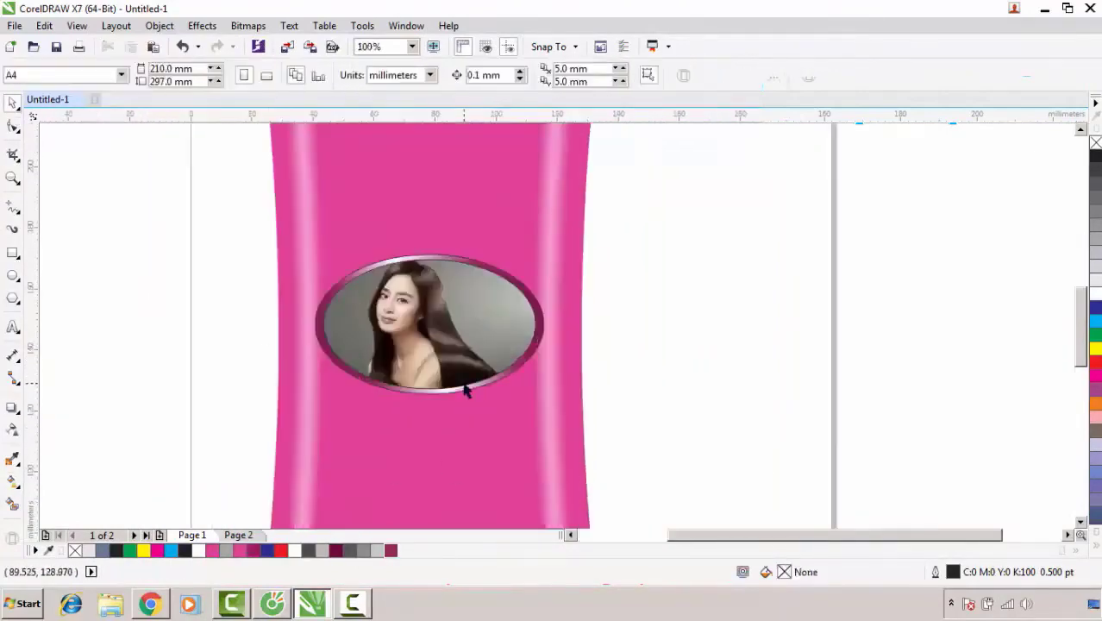
left_click_drag(250, 229, 649, 420)
right_click(75, 550)
left_click(163, 390)
scroll(423, 297, "down", 1)
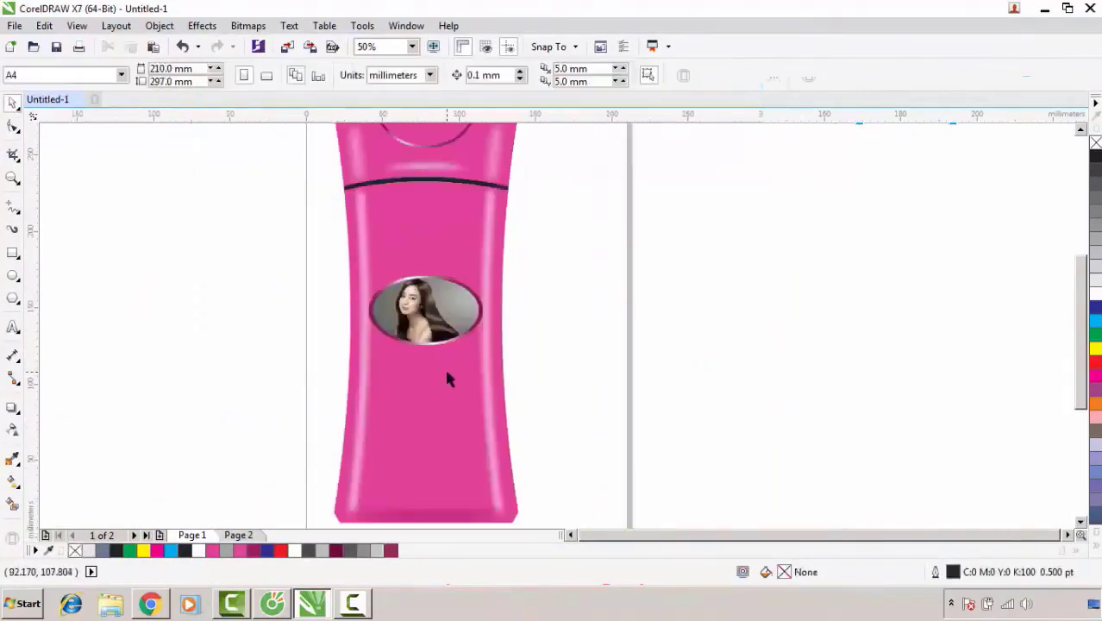
- Add the artistic text "2 in 1" in 24 pt Arial on the bottle's body below the oval photo
scroll(448, 380, "up", 1)
key("F8")
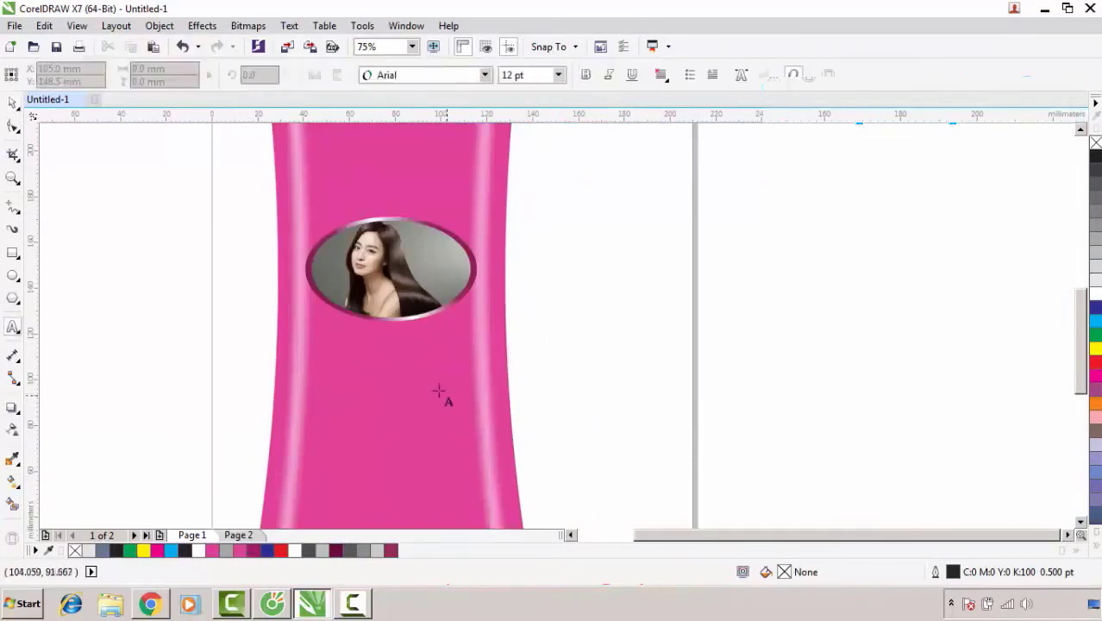
left_click(409, 376)
type("2")
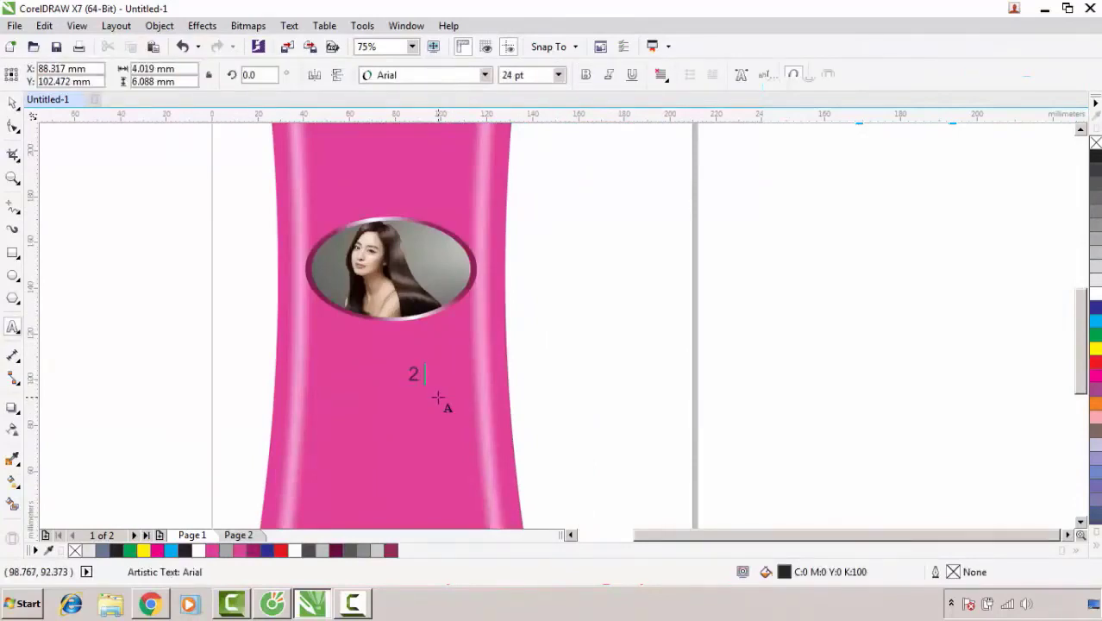
key("ctrl+space")
scroll(436, 392, "up", 1)
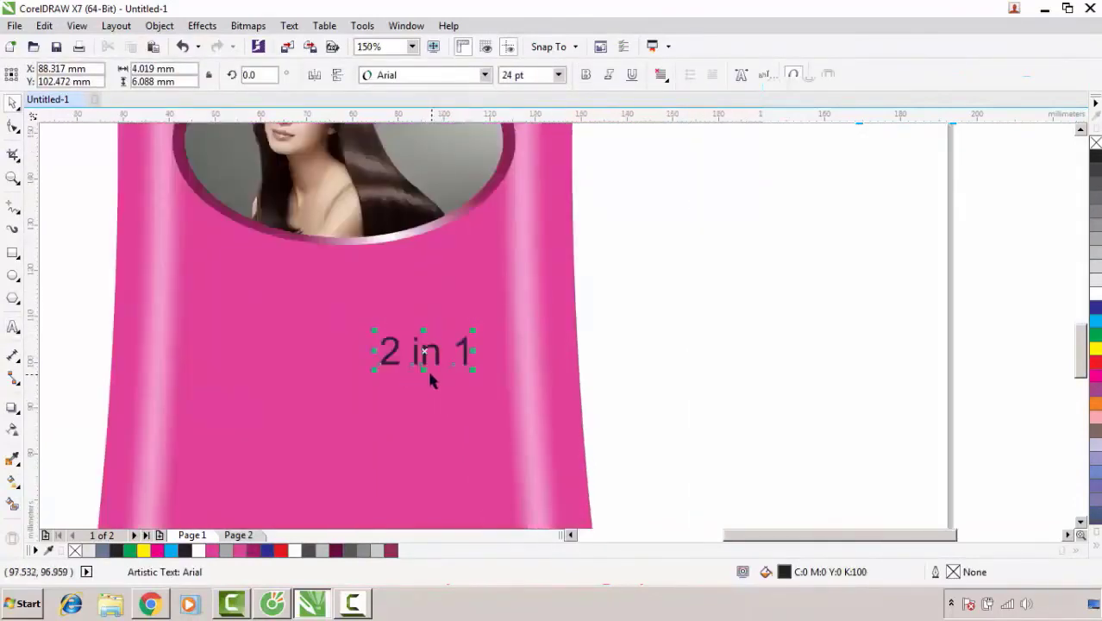
- Make the digits 2 and 1 bold in the "2 in 1" text
scroll(410, 371, "up", 1)
key("F8")
left_click_drag(391, 336, 348, 335)
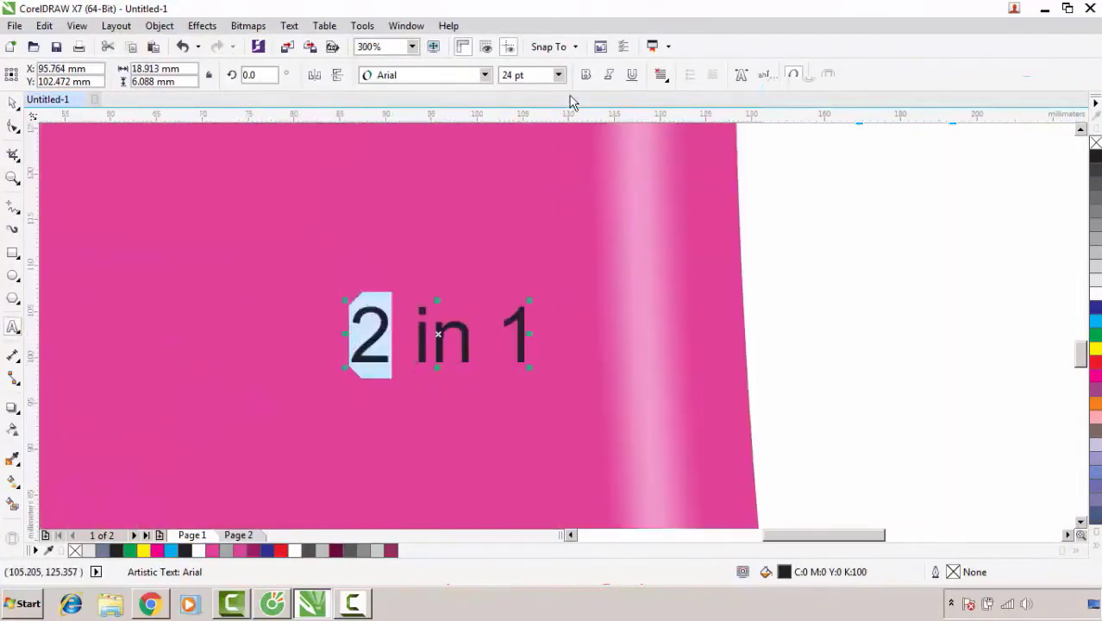
left_click(586, 75)
left_click_drag(505, 335, 535, 337)
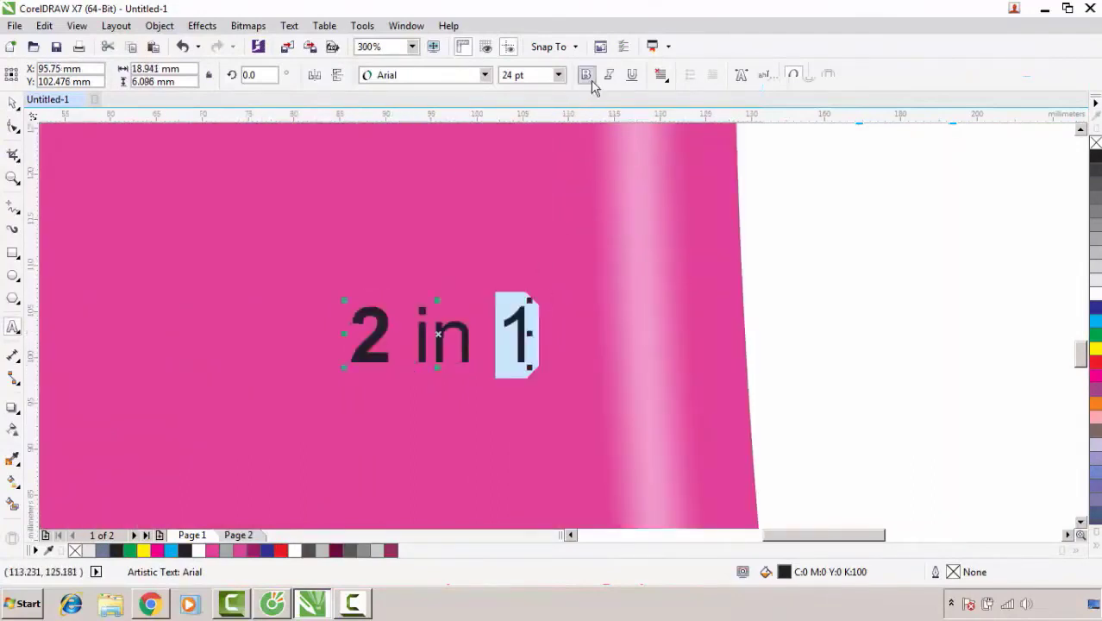
- Fill the "2 in 1" text with 10% black, enlarge it to about 48.2 pt and break it apart into separate words
left_click(12, 103)
left_click(1095, 283)
scroll(606, 339, "down", 1)
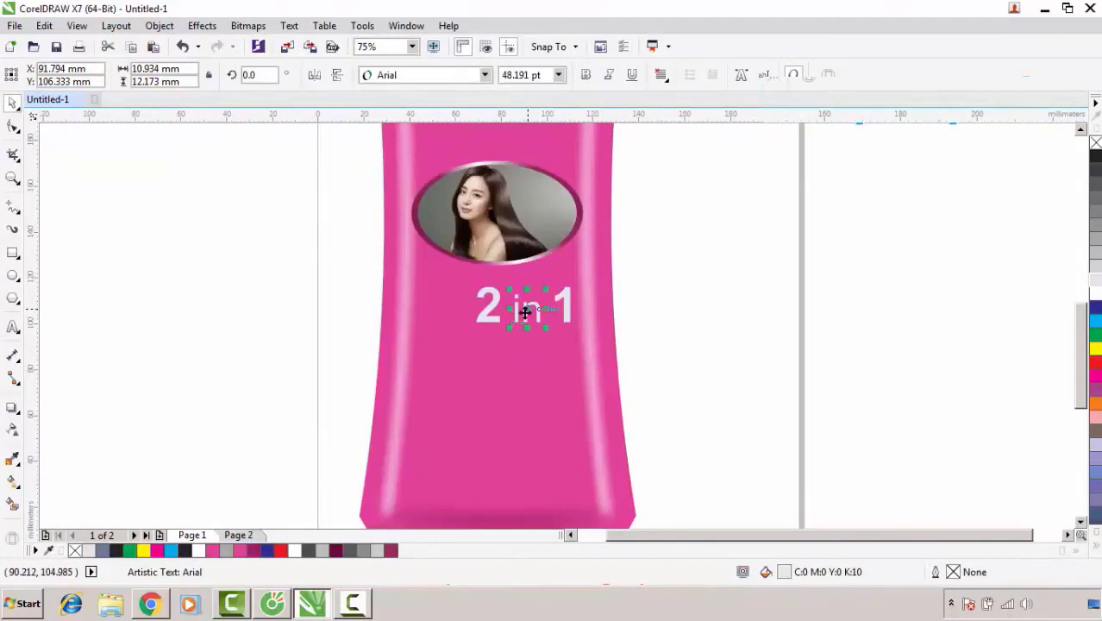
- Copy the word "in" below the "2 in 1" line and replace its text with "Smooth & Sliky"
left_click_drag(525, 310, 465, 375)
double_click(456, 367)
double_click(462, 379)
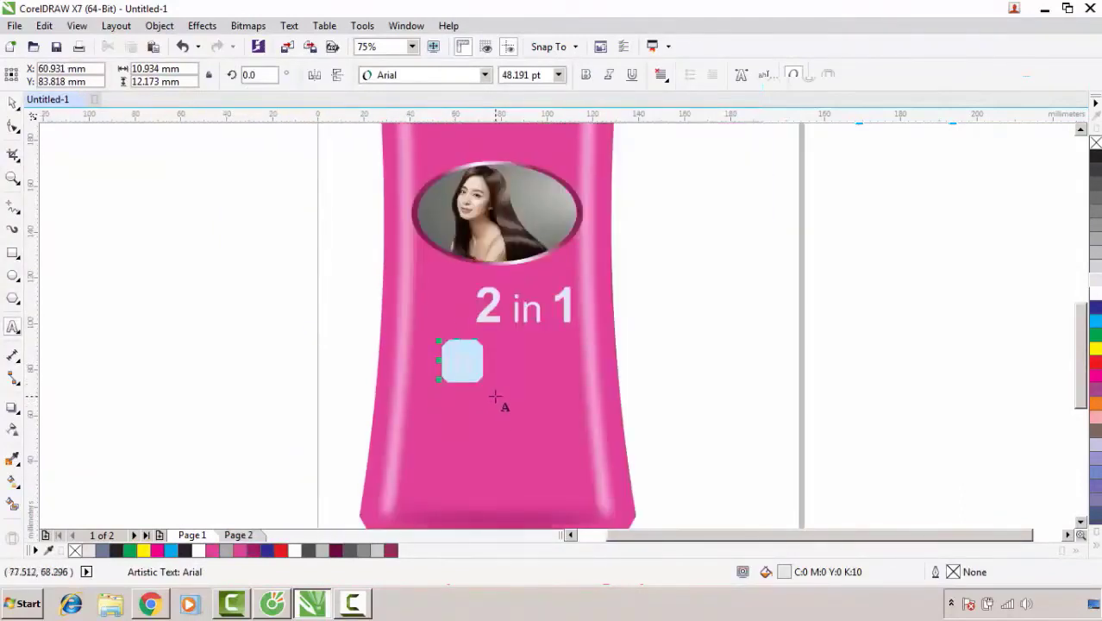
type("Smooth ")
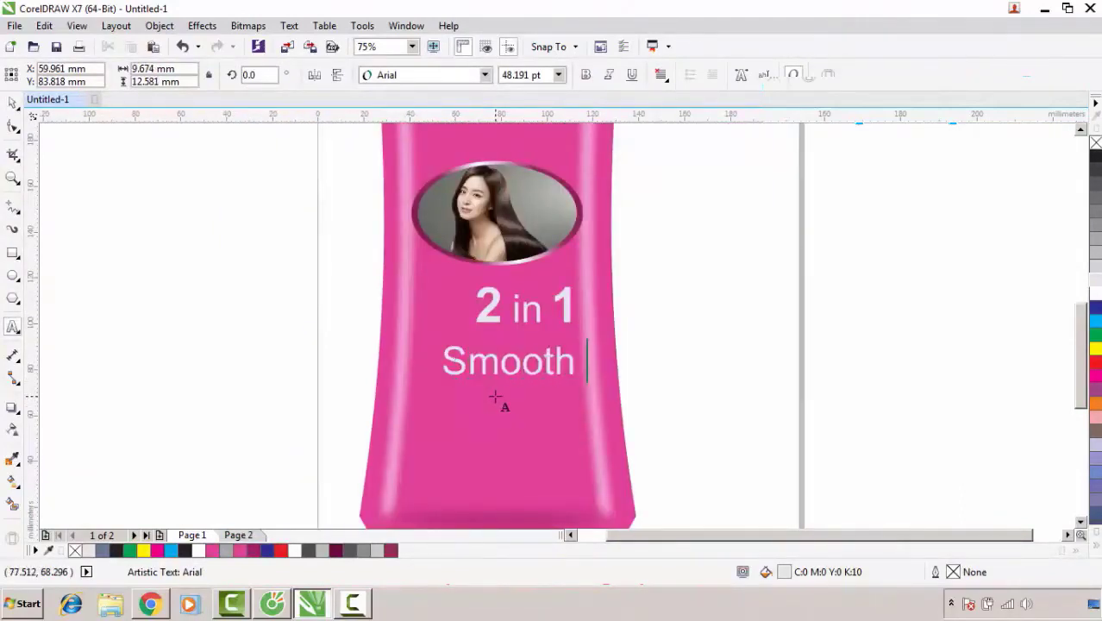
type("& S")
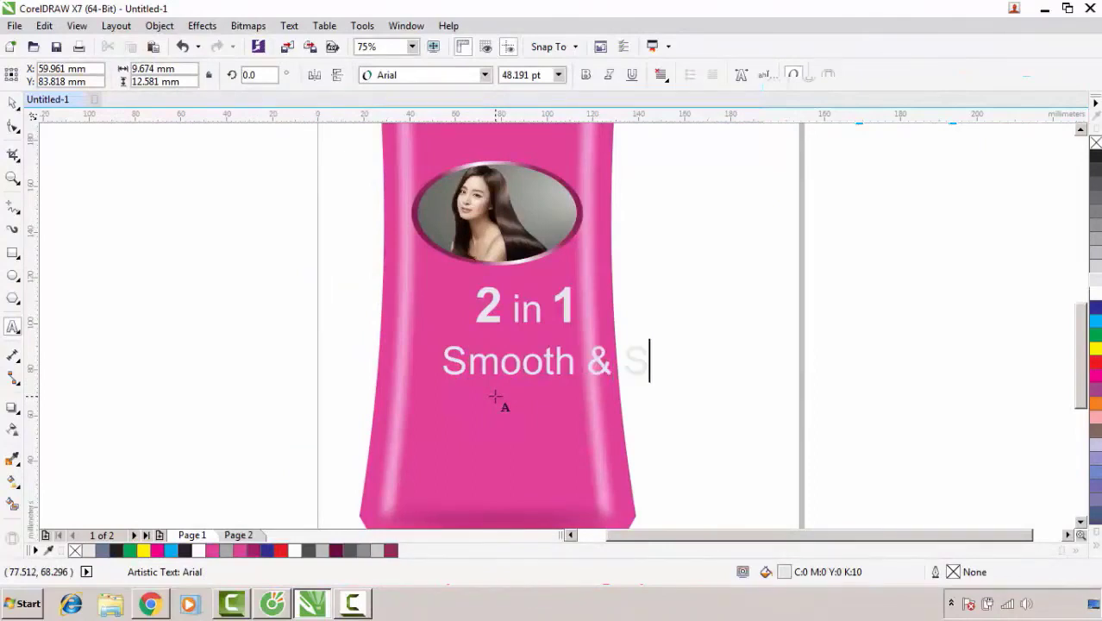
type("liky")
- Make the "Smooth & Sliky" line bold and shrink it to about 71.7 mm wide, 27.924 pt
key("ctrl+space")
scroll(678, 385, "up", 2)
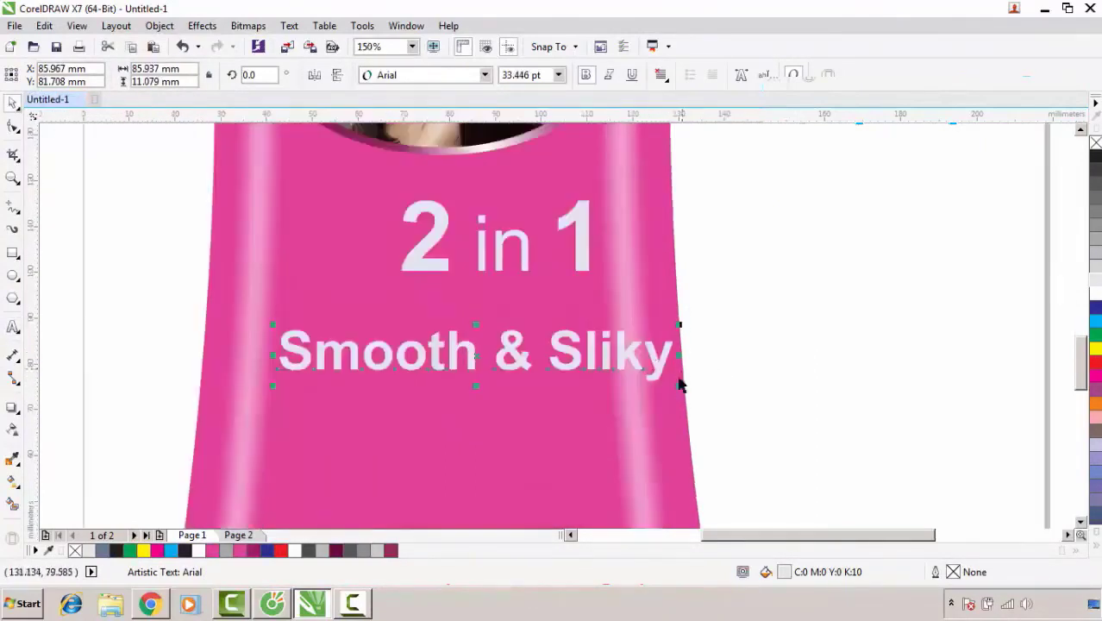
left_click_drag(678, 387, 642, 376)
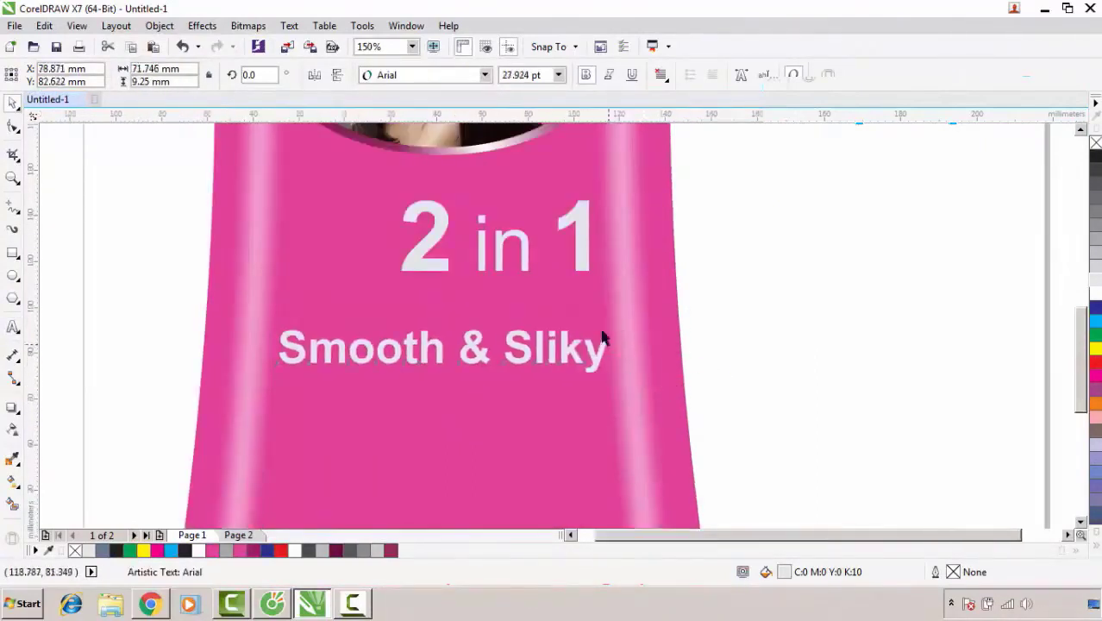
- Place a copy of the "Smooth & Sliky" line at the base of the bottle and remove its bold style
scroll(514, 315, "down", 2)
left_click_drag(519, 313, 518, 461)
scroll(509, 448, "up", 2)
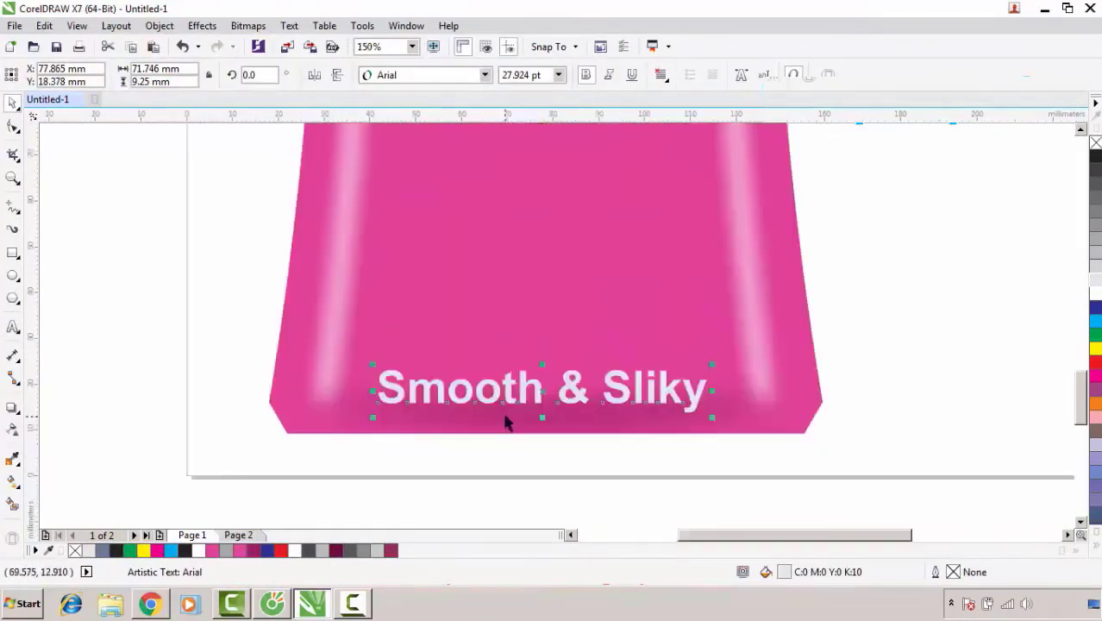
left_click(591, 75)
- Replace the text of the line at the bottle's base with "12.1 AB CD 500ml"
key("F8")
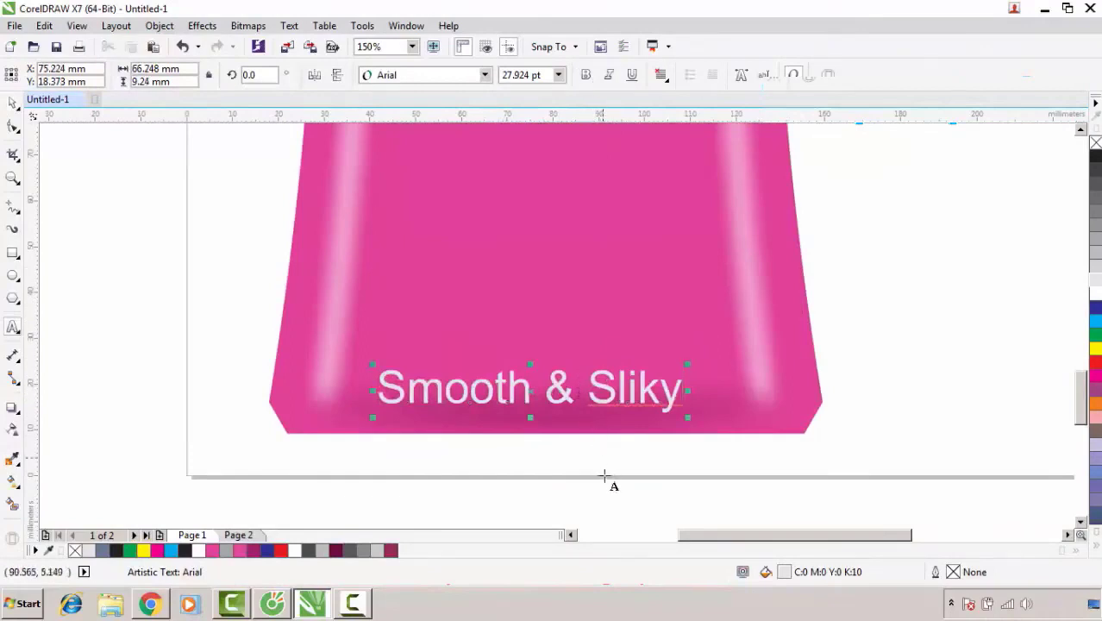
key("ctrl+a")
type("12")
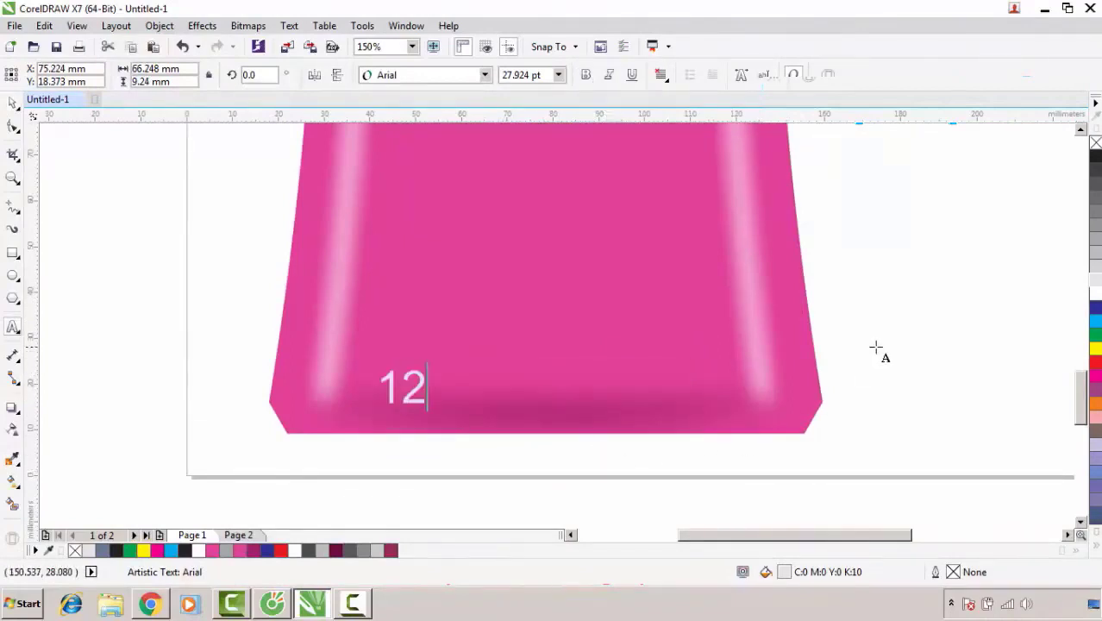
type(".1 AB")
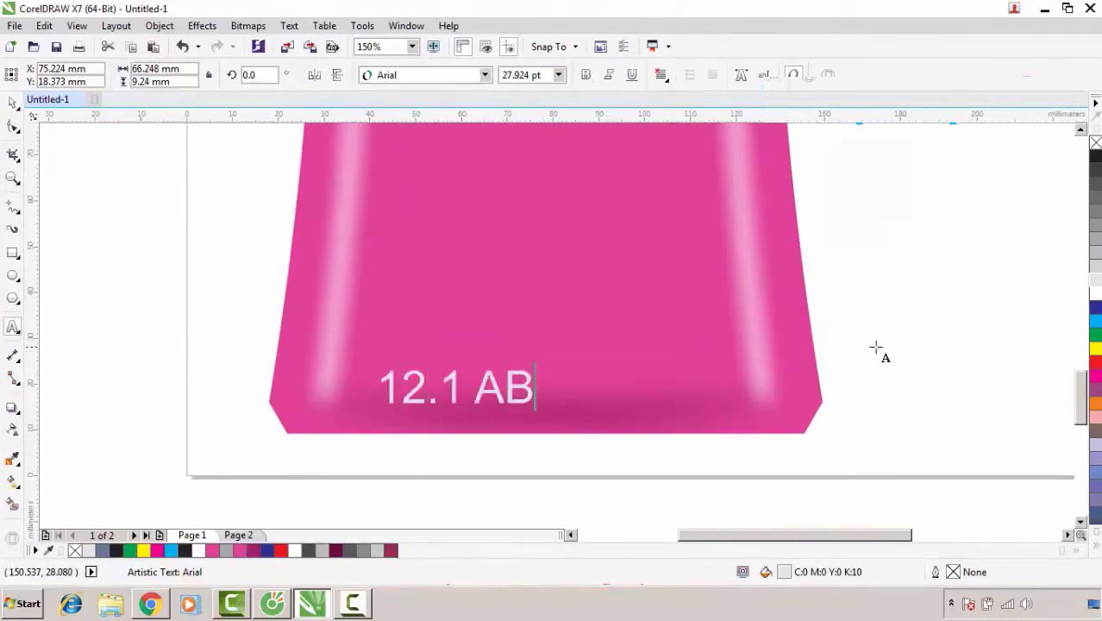
type(" CD 500ml")
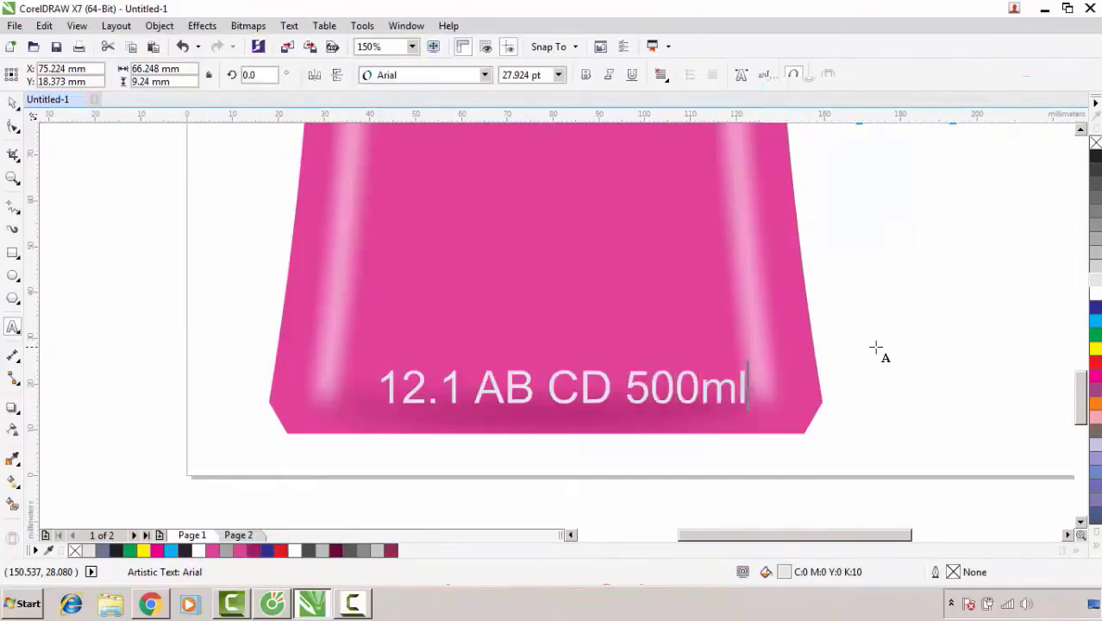
- Leave text editing and examine the layout of the text lines, label photo and cap across the bottle
left_click(12, 103)
left_click(545, 466)
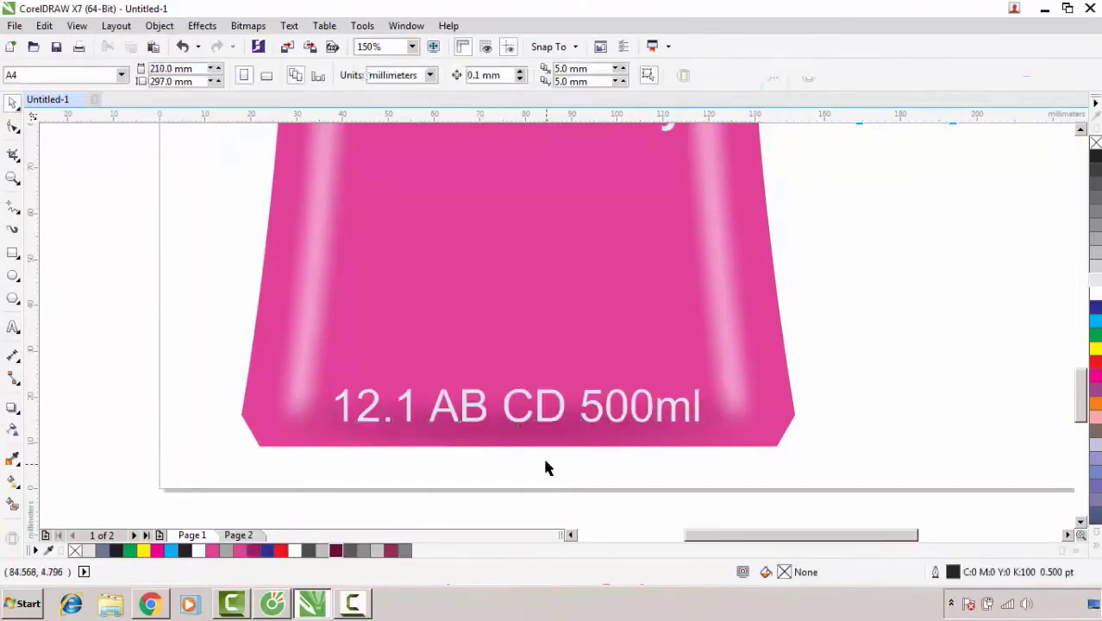
scroll(474, 449, "down", 2)
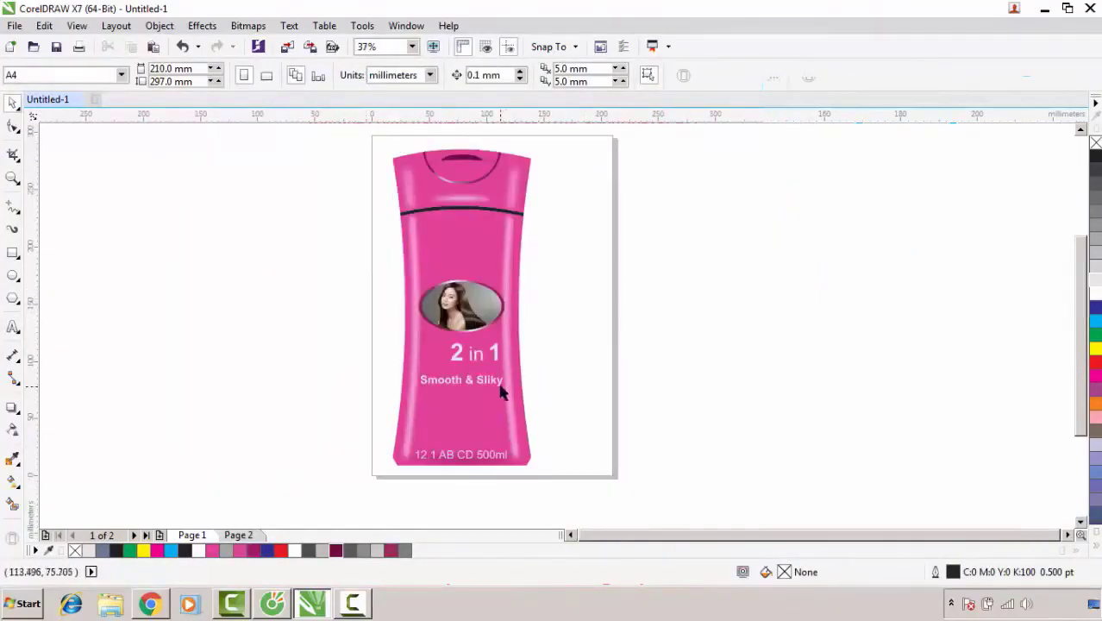
scroll(504, 393, "up", 2)
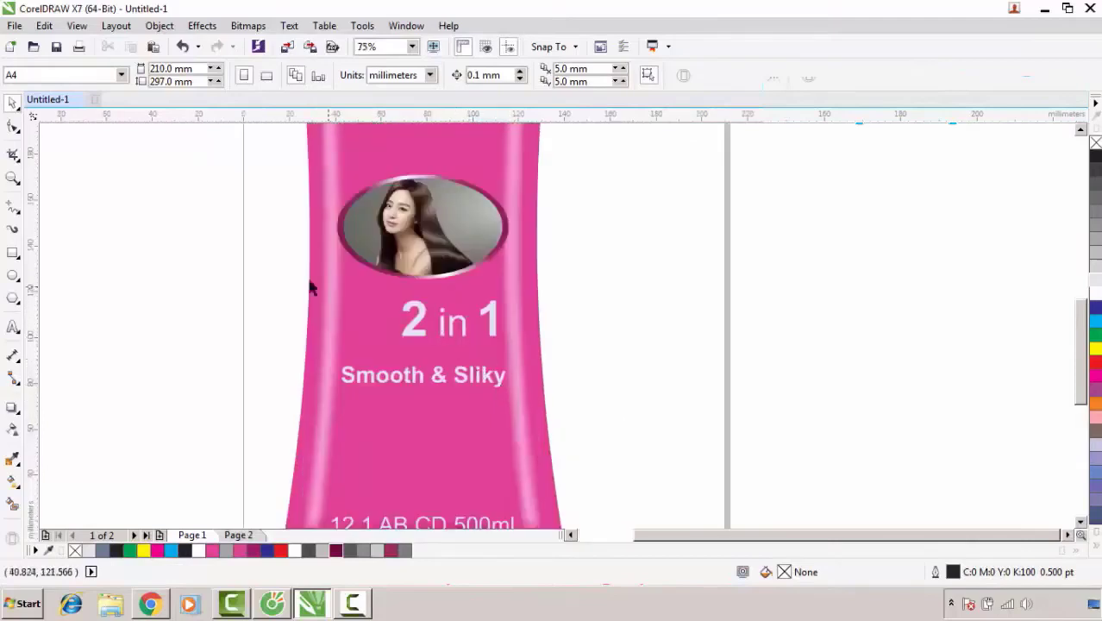
left_click_drag(309, 288, 522, 398)
scroll(487, 380, "up", 2)
left_click_drag(367, 322, 590, 397)
scroll(506, 380, "up", 1)
left_click_drag(488, 359, 488, 373)
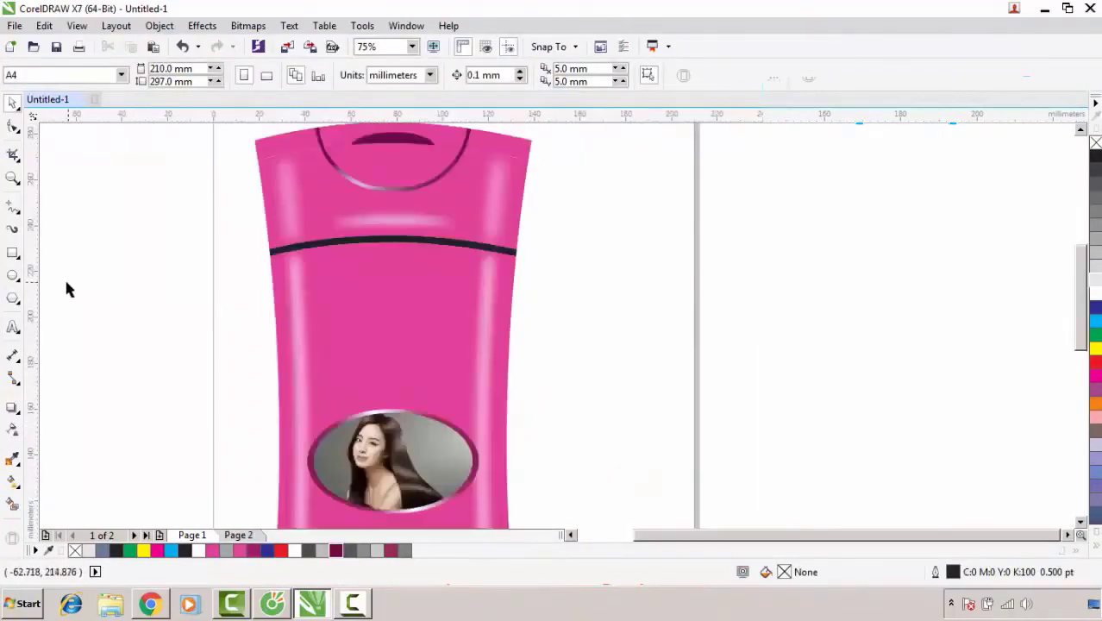
- Draw a closed, curved strand shape about 20 mm wide and 90 mm tall beside the bottle with the Pen tool
left_click(16, 210)
left_click(19, 216)
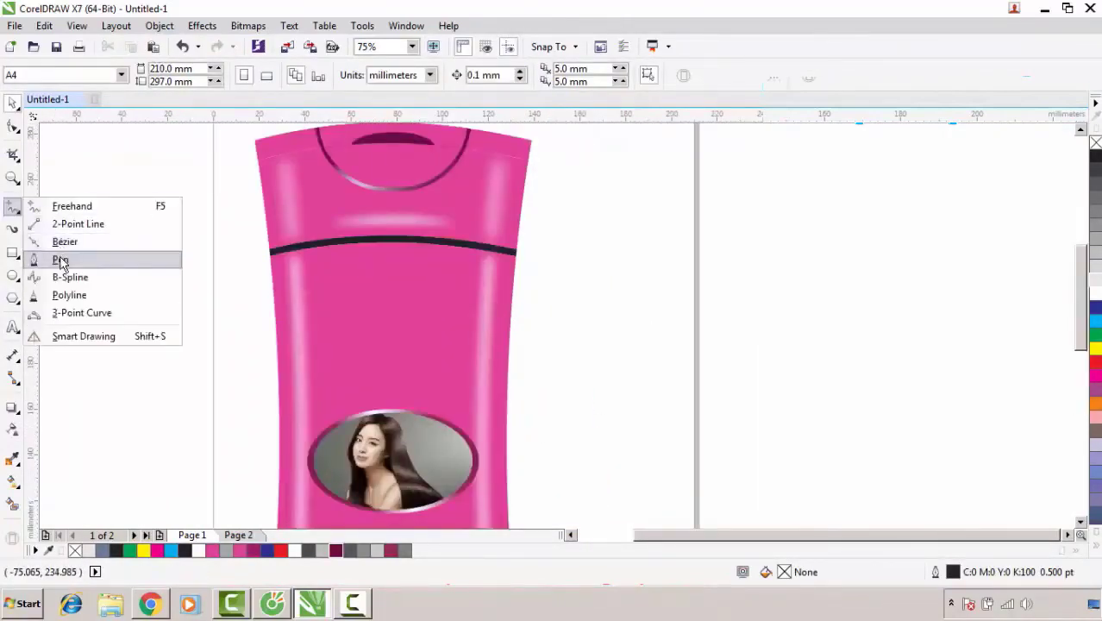
left_click(60, 256)
left_click(588, 446)
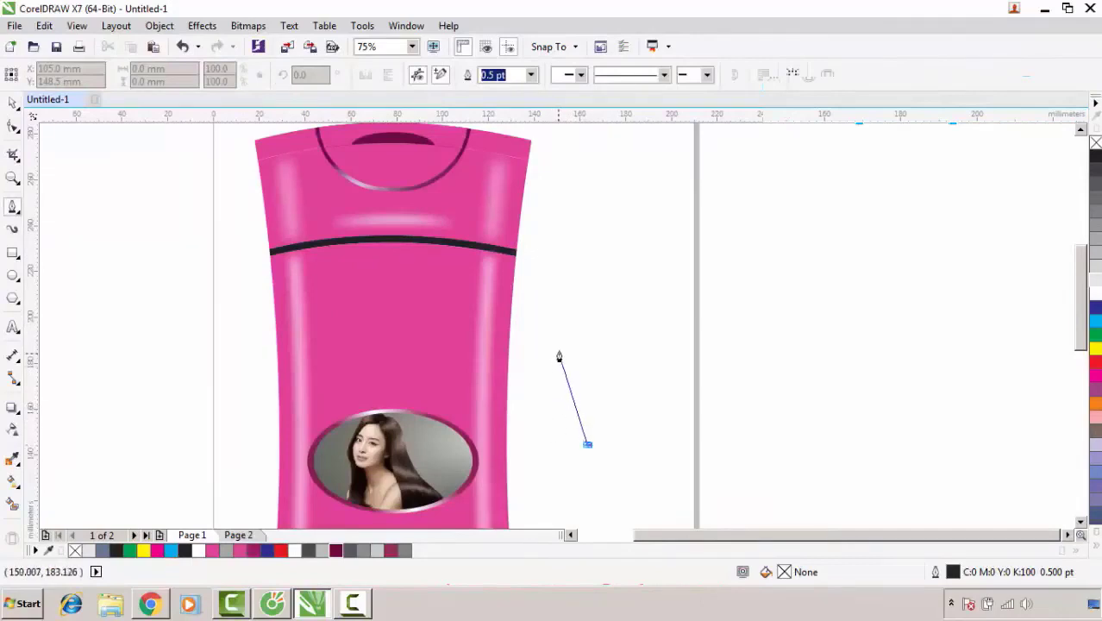
left_click_drag(564, 342, 596, 290)
left_click(598, 238)
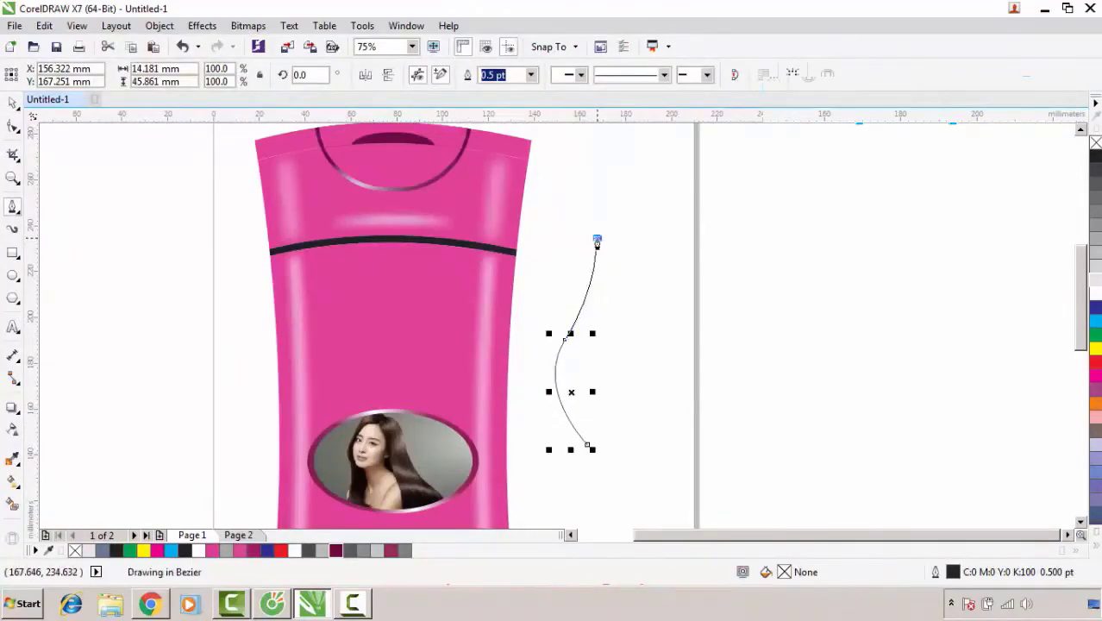
left_click_drag(556, 330, 538, 349)
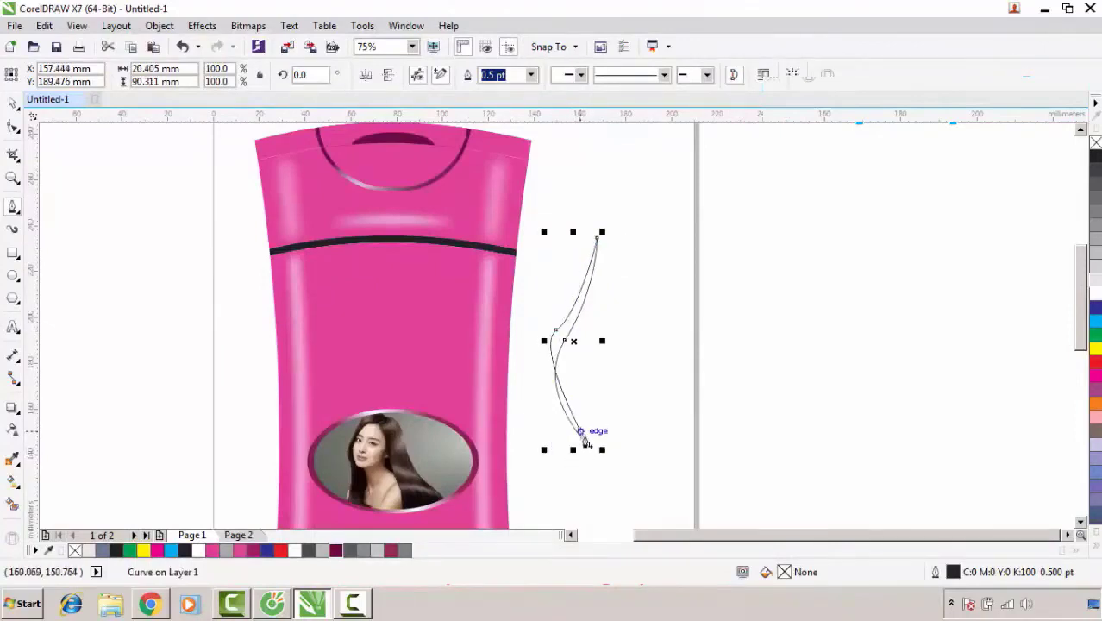
- Reshape the curve's nodes into a smooth S-shaped strand about 35 mm wide and 71.5 mm tall
left_click(13, 127)
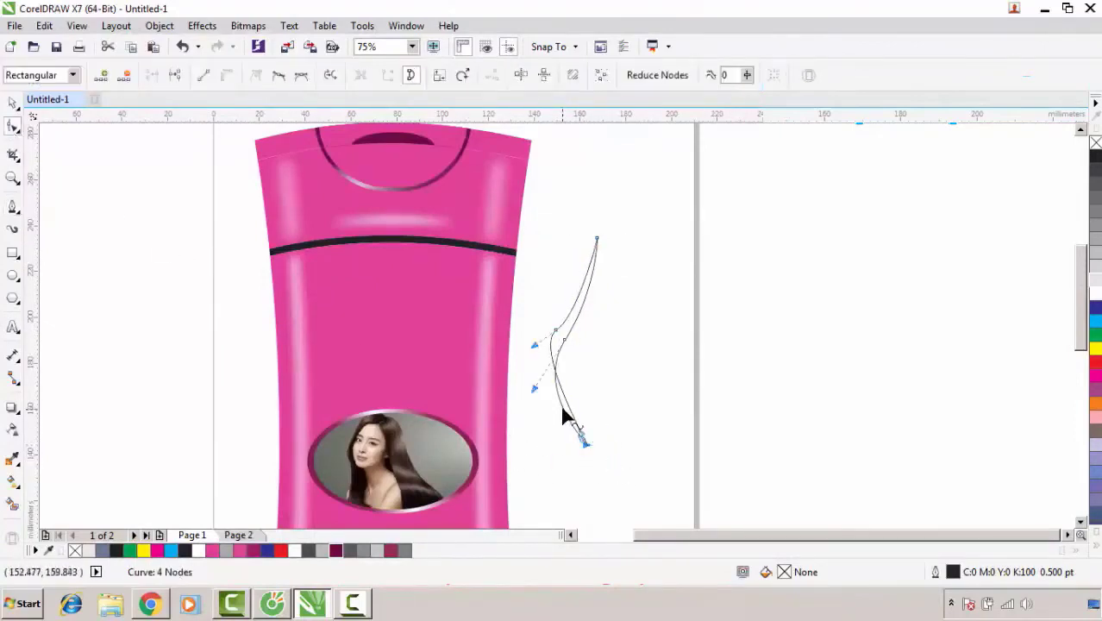
scroll(562, 412, "up", 2)
left_click(596, 461)
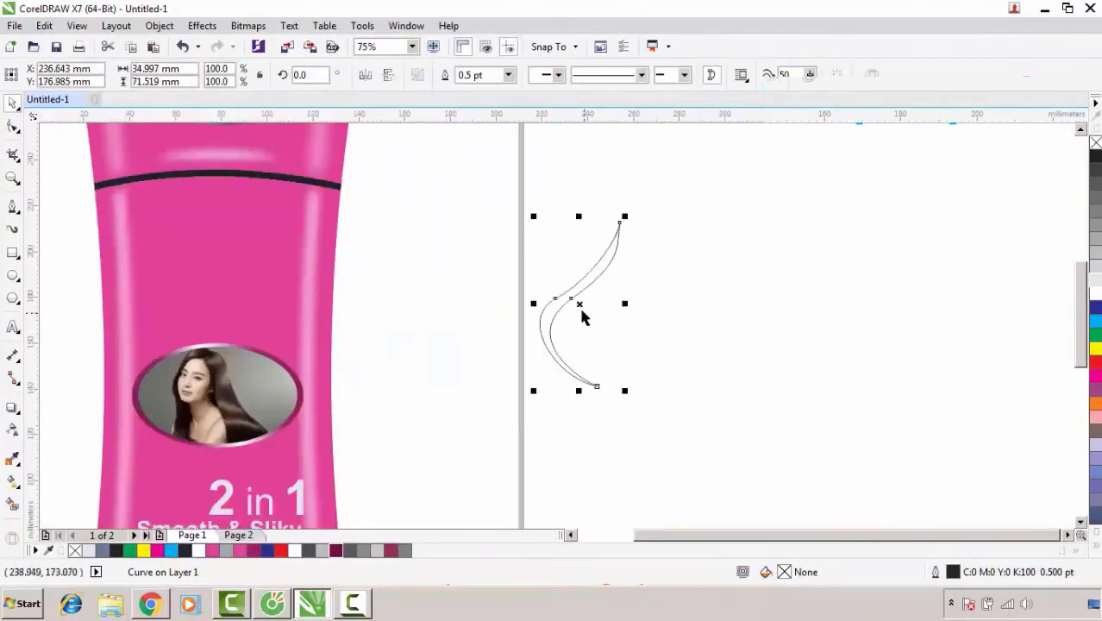
- Make two offset copies of the strand to form a group of three and scale the middle one to 88.1%
left_click_drag(581, 308, 658, 295)
left_click(702, 308)
right_click(678, 301)
right_click(657, 295)
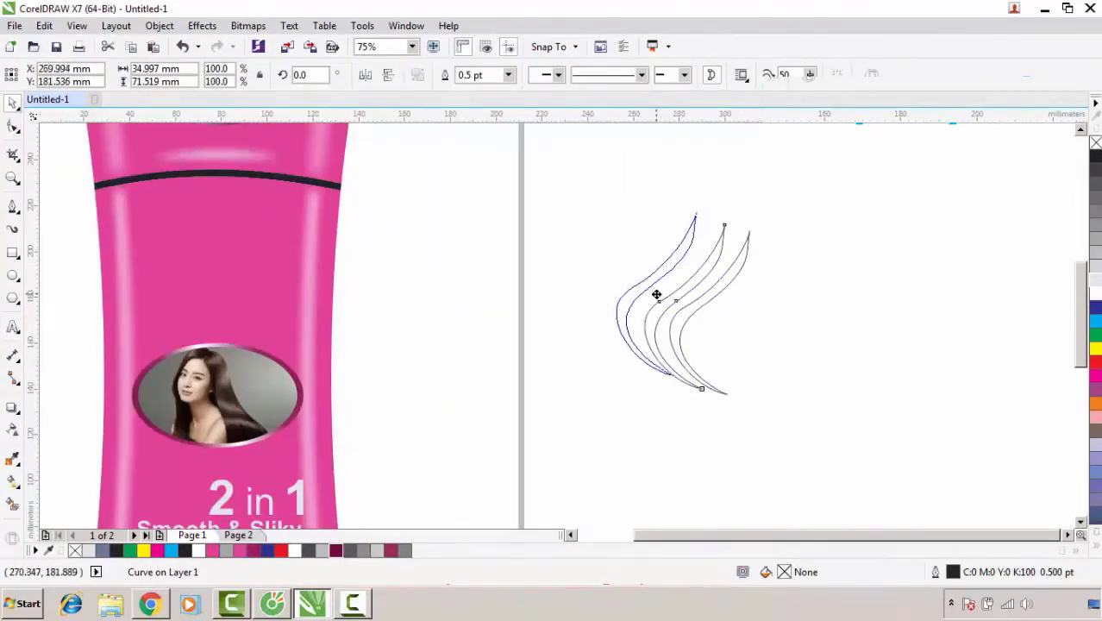
left_click_drag(701, 291, 674, 325)
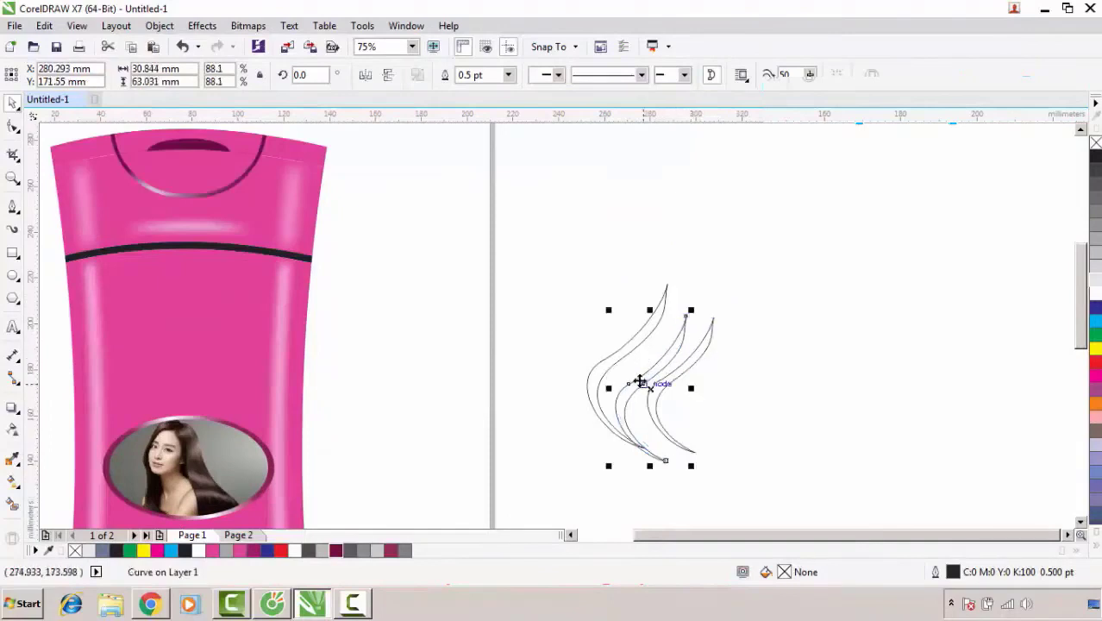
- Place the three strands below the bottle's black band at about 21.4 × 34.3 mm and combine them into one curve
scroll(655, 375, "up", 2)
left_click_drag(548, 345, 694, 478)
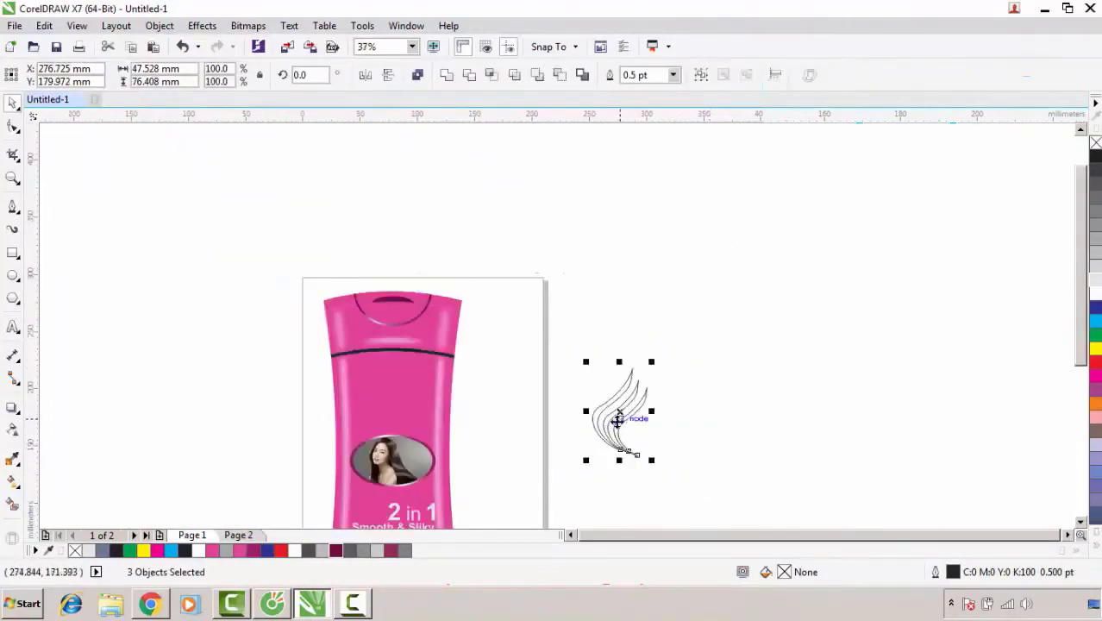
left_click_drag(614, 421, 390, 395)
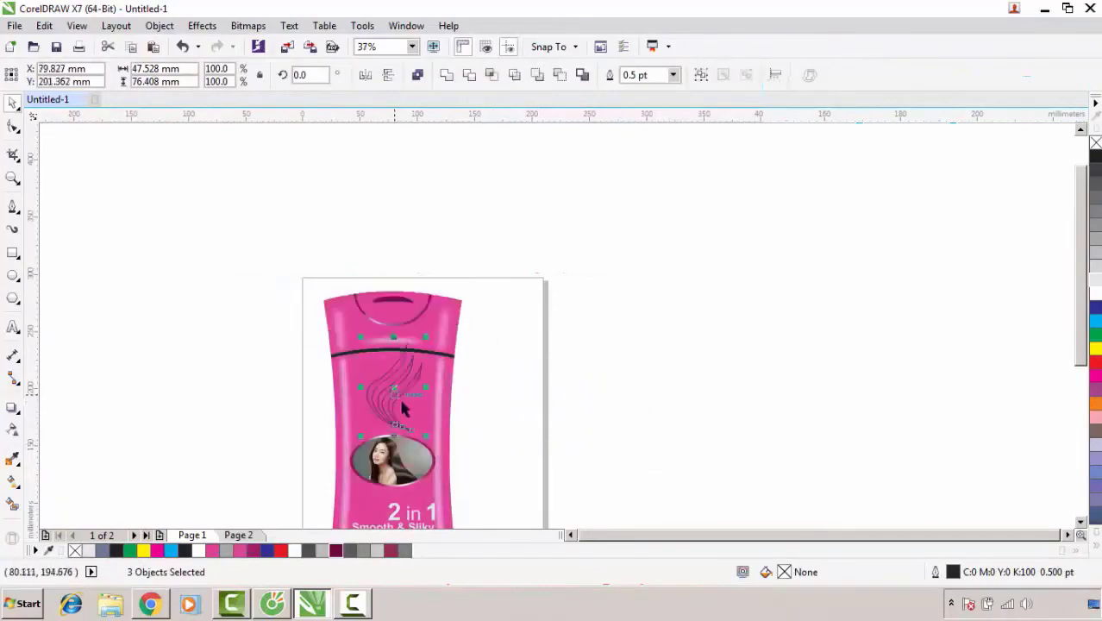
scroll(364, 192, "up", 2)
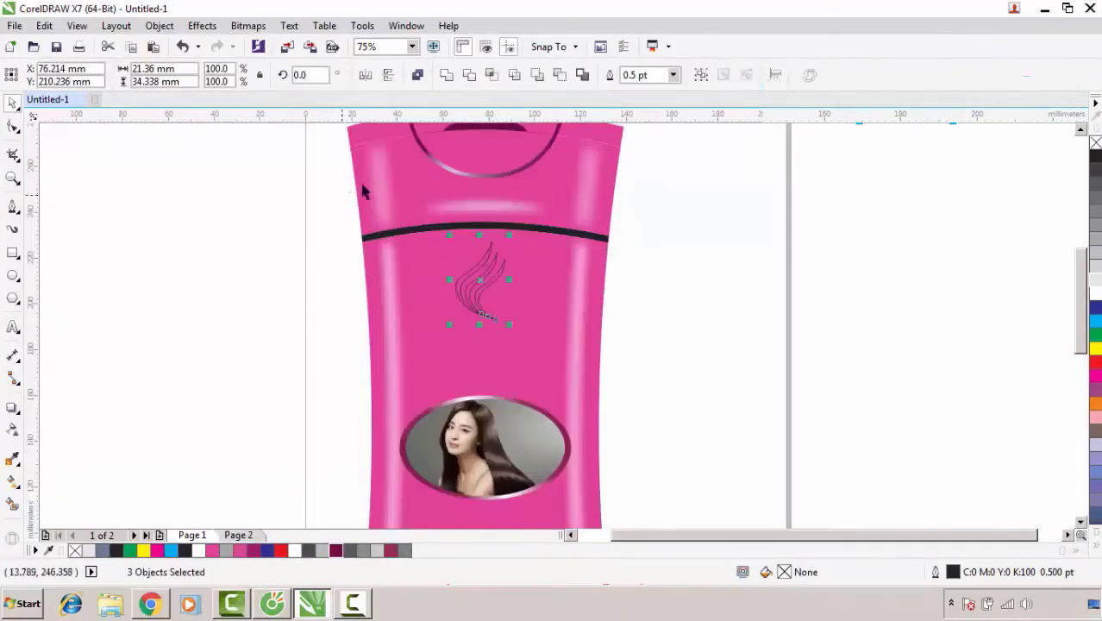
left_click(417, 75)
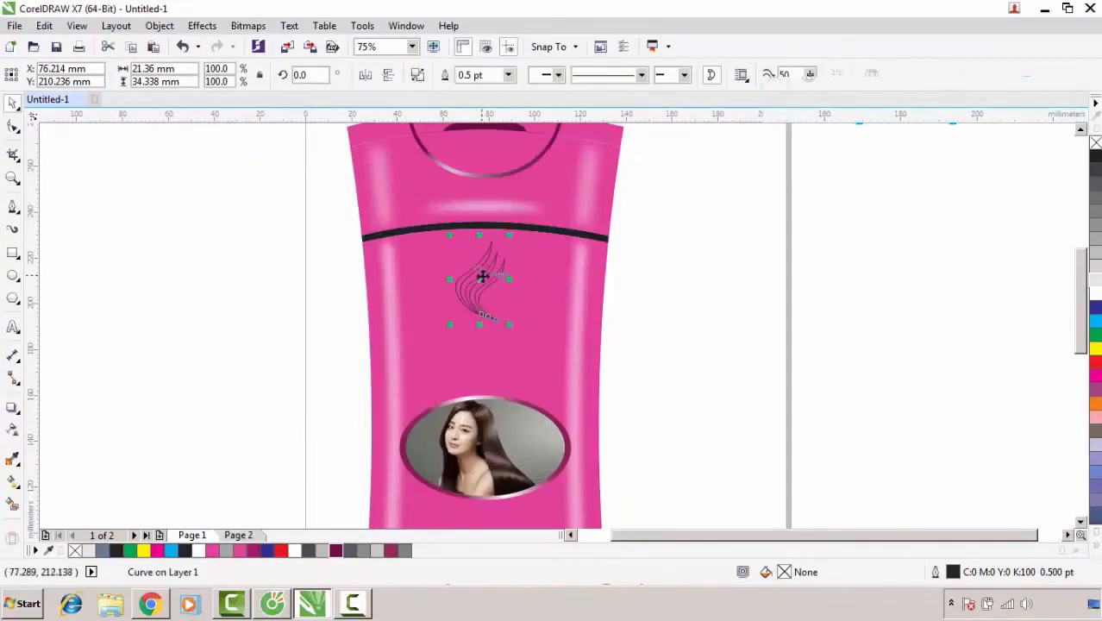
- Apply a linear fountain fill to the combined strands, running diagonally from black at the lower left to white at the upper right
scroll(502, 276, "up", 1)
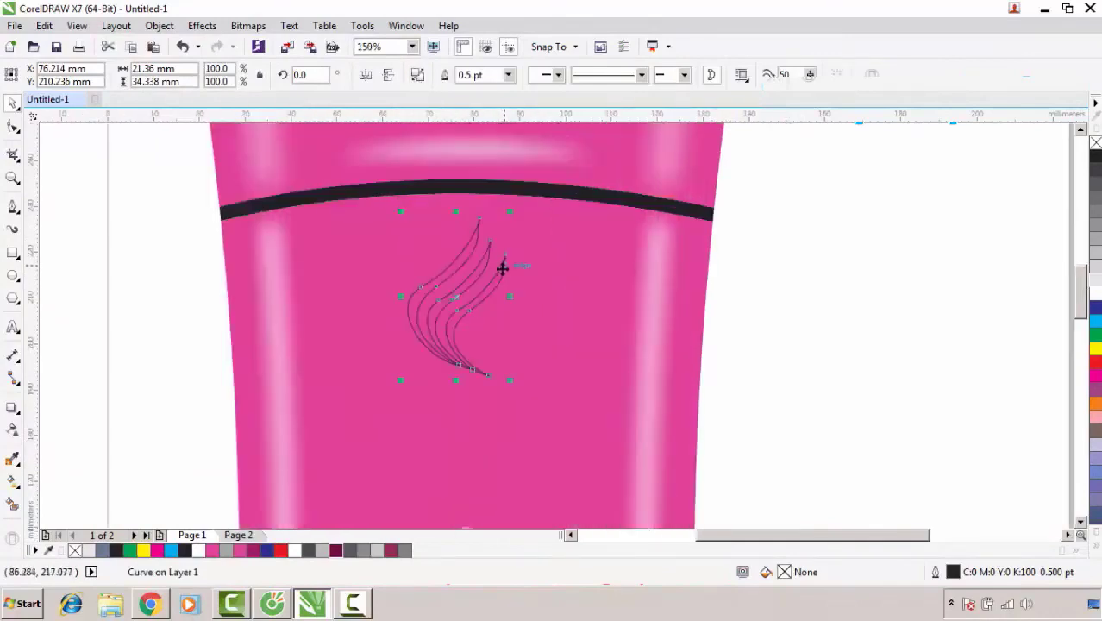
left_click(12, 481)
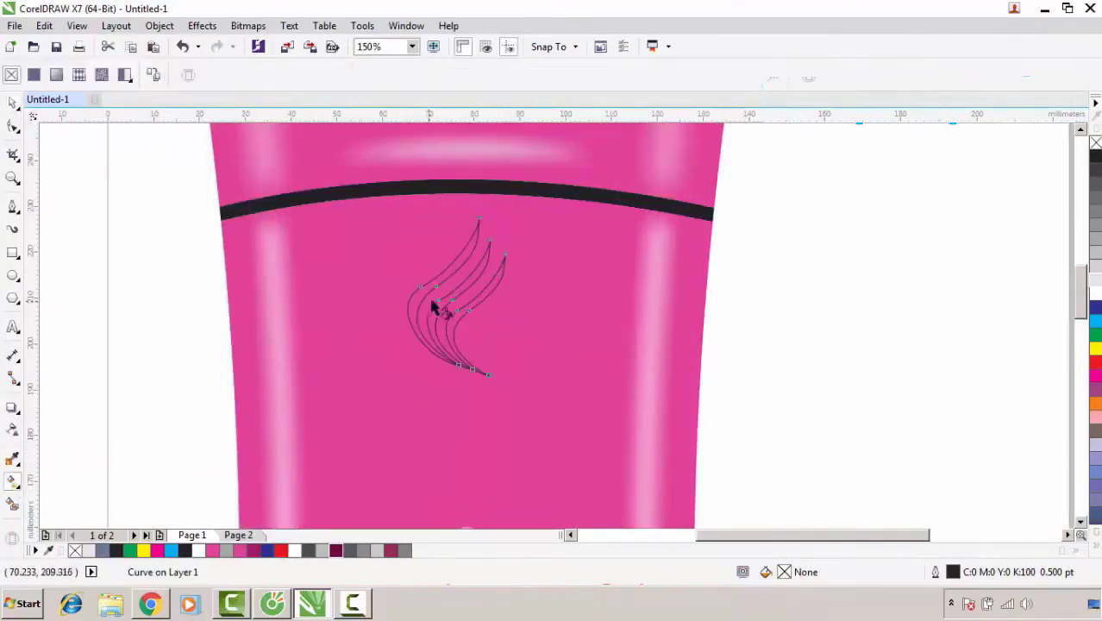
left_click(58, 79)
scroll(493, 320, "up", 1)
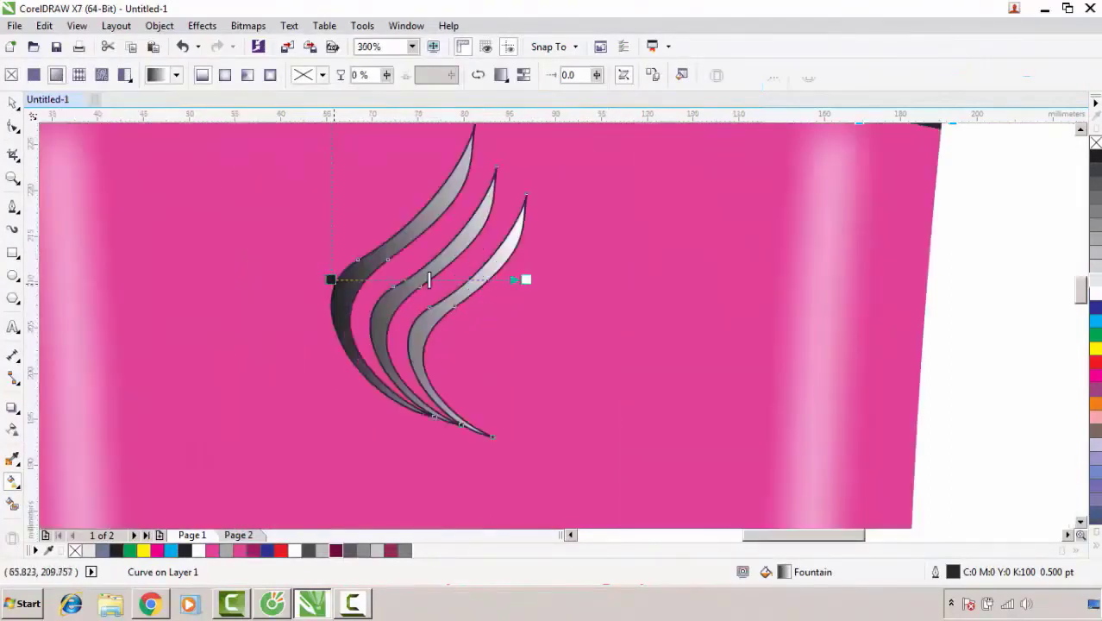
left_click_drag(526, 279, 553, 178)
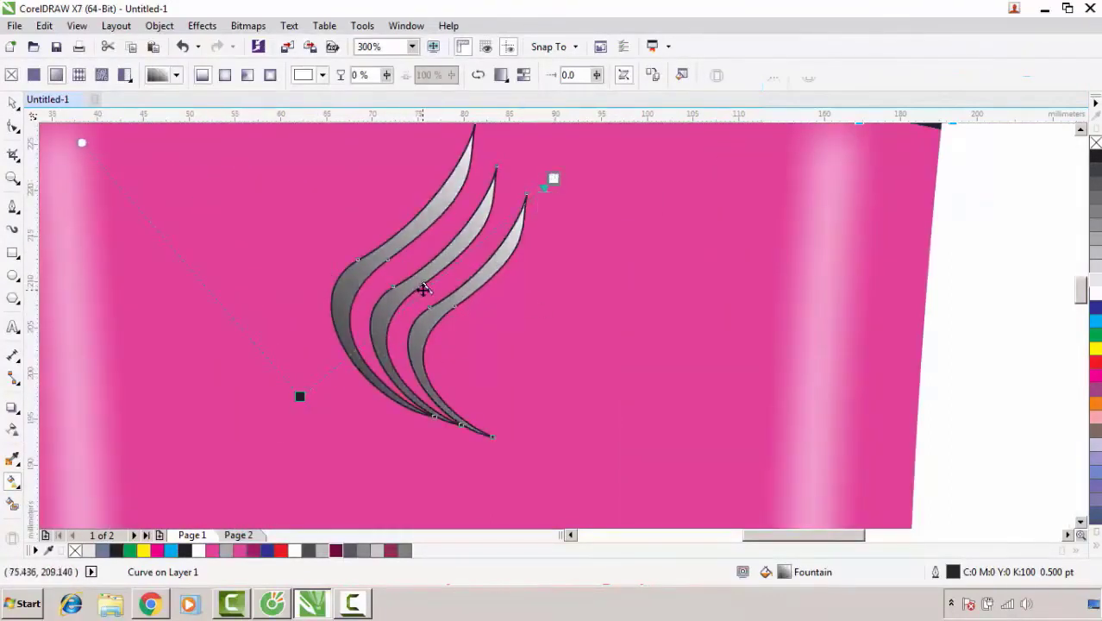
- Add a white stop at 49% of the strands' fountain fill and set its upper end to dark grey C64 M59 Y57 K38
left_click(424, 289)
left_click(436, 313)
left_click(419, 385)
left_click(554, 179)
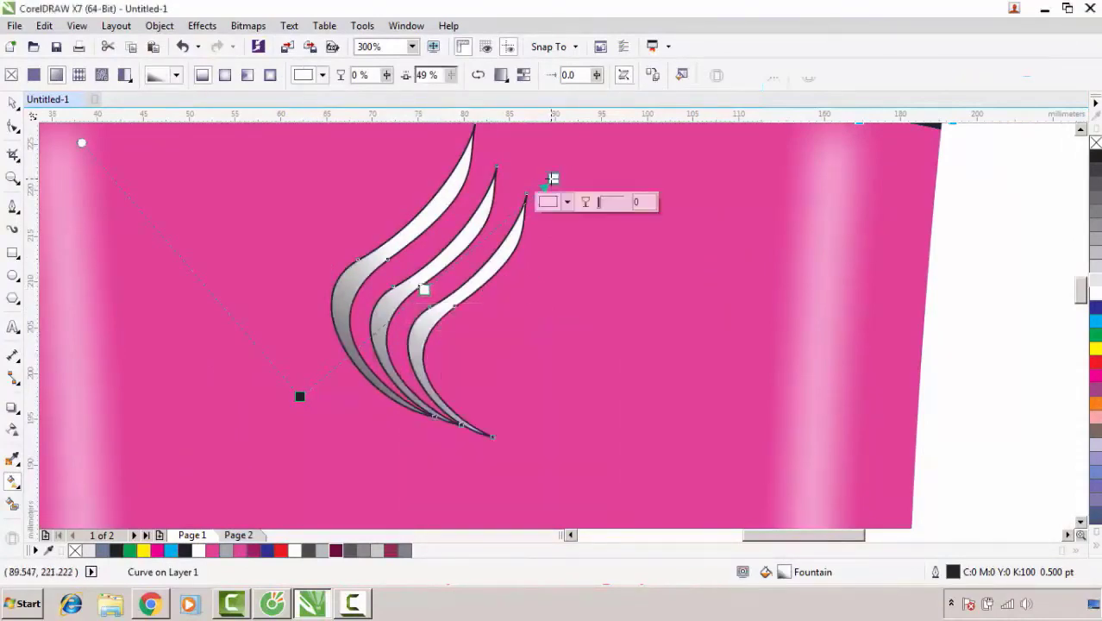
left_click(566, 201)
left_click(554, 326)
left_click(550, 335)
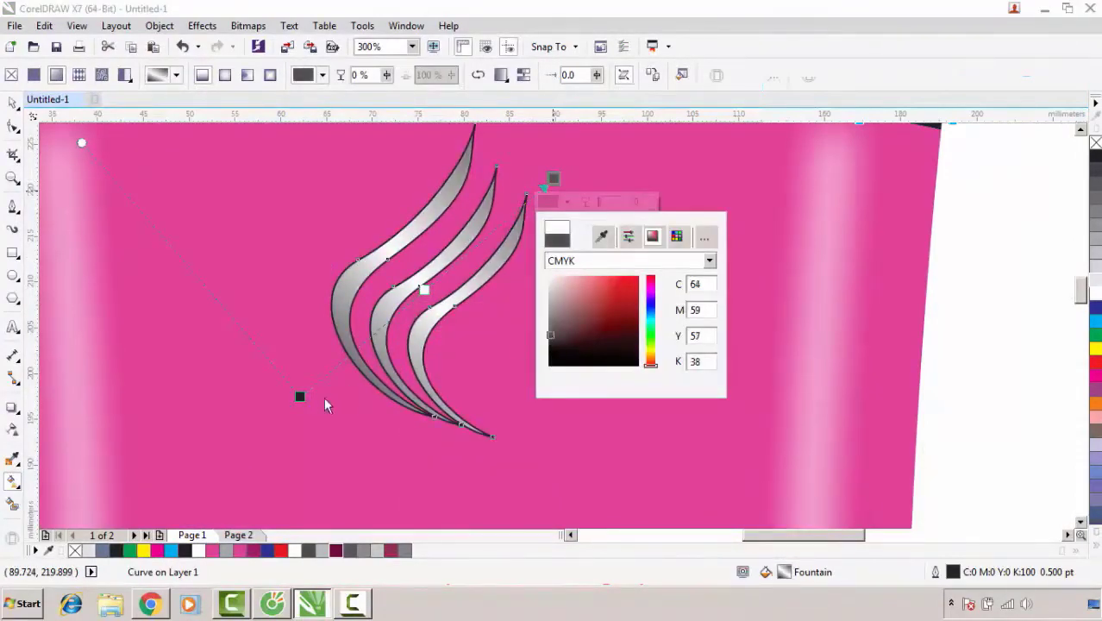
- Add light grey colour stops to the strands' fountain fill on both sides of the white stop
left_click(472, 254)
double_click(472, 248)
left_click_drag(472, 248, 460, 258)
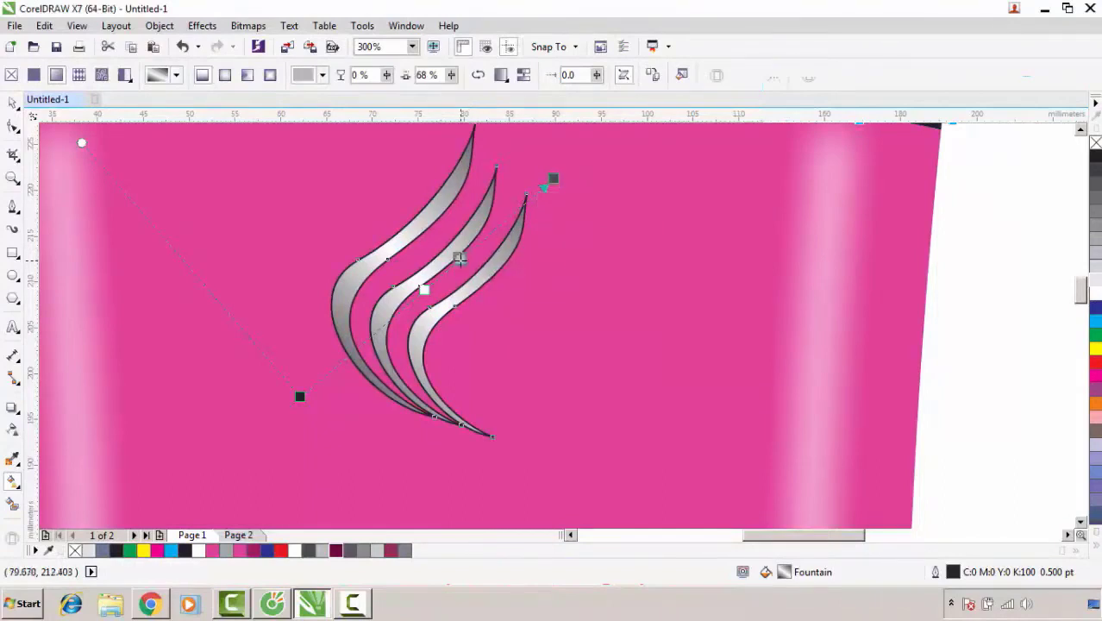
double_click(391, 318)
left_click_drag(390, 318, 426, 287)
- Extend the fill's black end further to the lower left, move the grey stops closer to the white one and shorten the dark grey end
left_click_drag(299, 396, 268, 463)
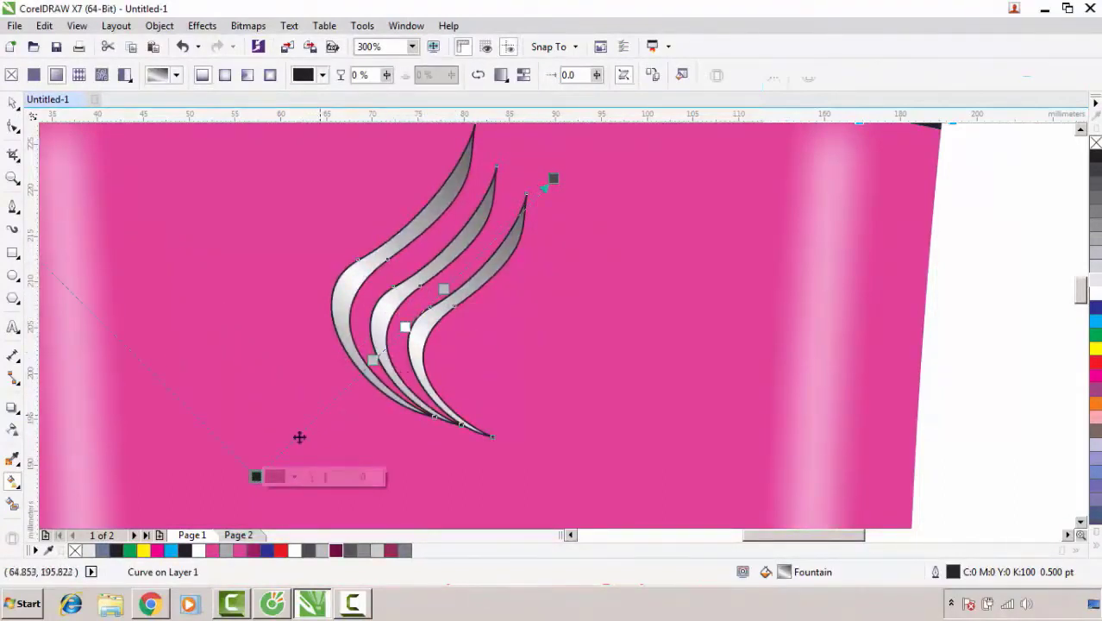
left_click_drag(380, 351, 385, 347)
left_click_drag(448, 283, 437, 294)
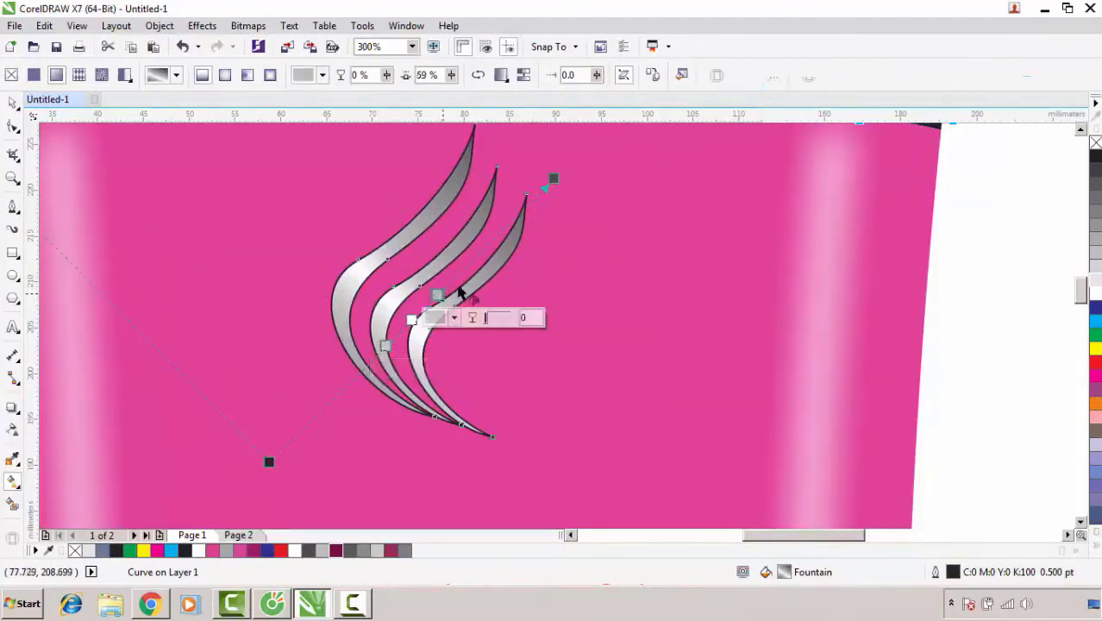
left_click_drag(554, 179, 536, 186)
- Scale the strand logo to 61.3%, about 13 × 21 mm, centred below the black band, and remove its outline
scroll(422, 330, "down", 1)
left_click(169, 236)
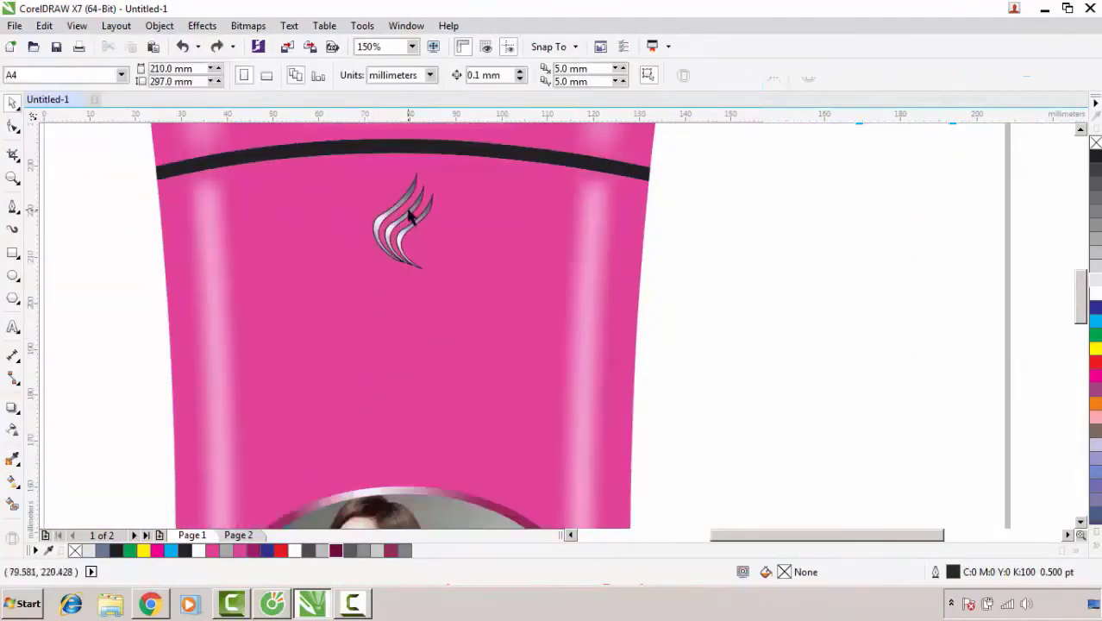
left_click(406, 210)
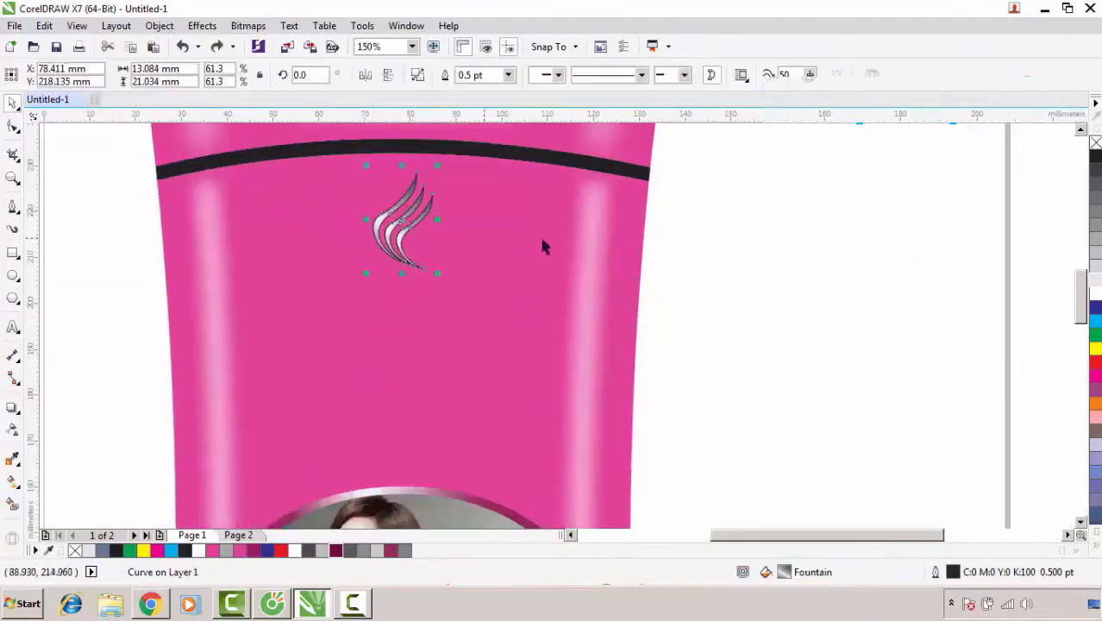
right_click(1096, 143)
left_click(793, 221)
- Copy the "Smooth & Sliky" line to the area between the strand logo and the label photo and remove its bold style
scroll(519, 200, "down", 2)
left_click_drag(246, 226, 156, 286)
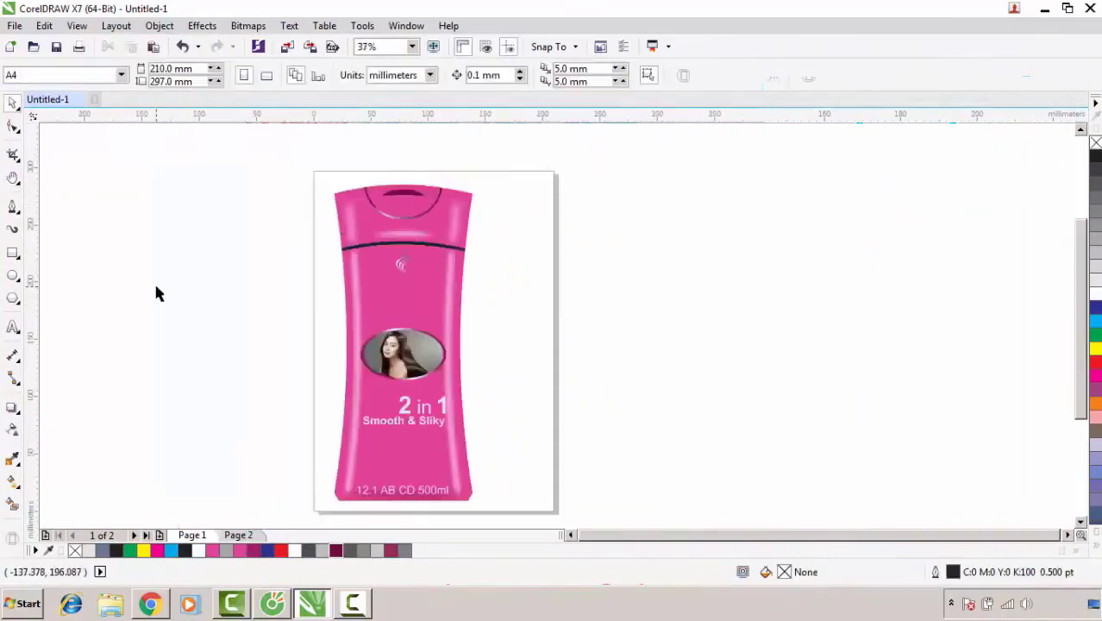
left_click_drag(393, 429, 402, 296)
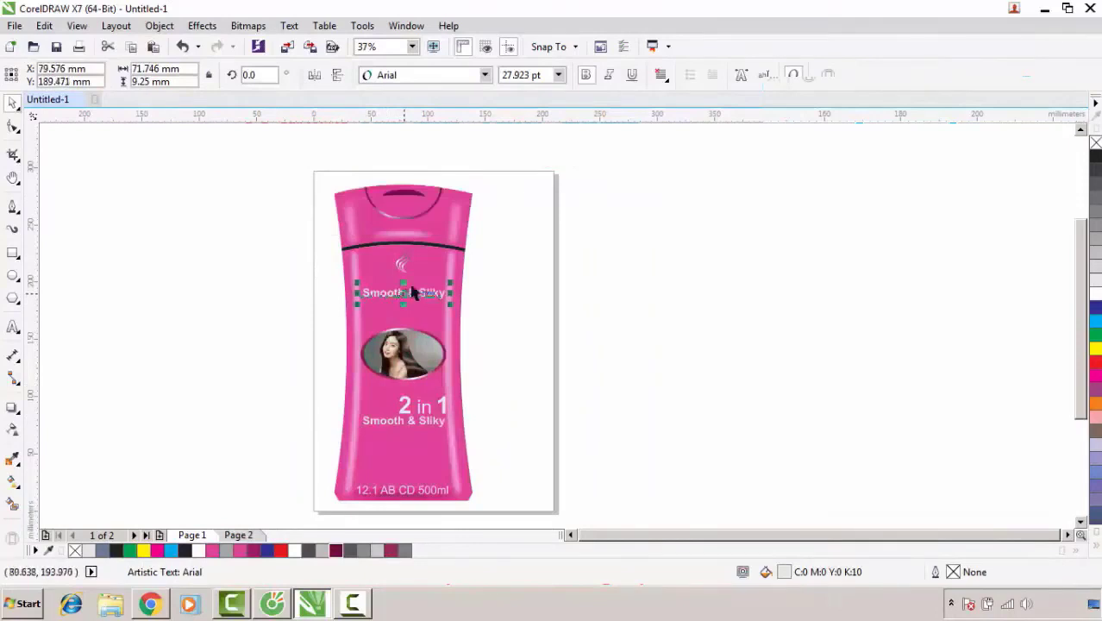
left_click(586, 75)
- Replace the text of the copied line above the label photo with "SAMPOO"
scroll(413, 284, "up", 3)
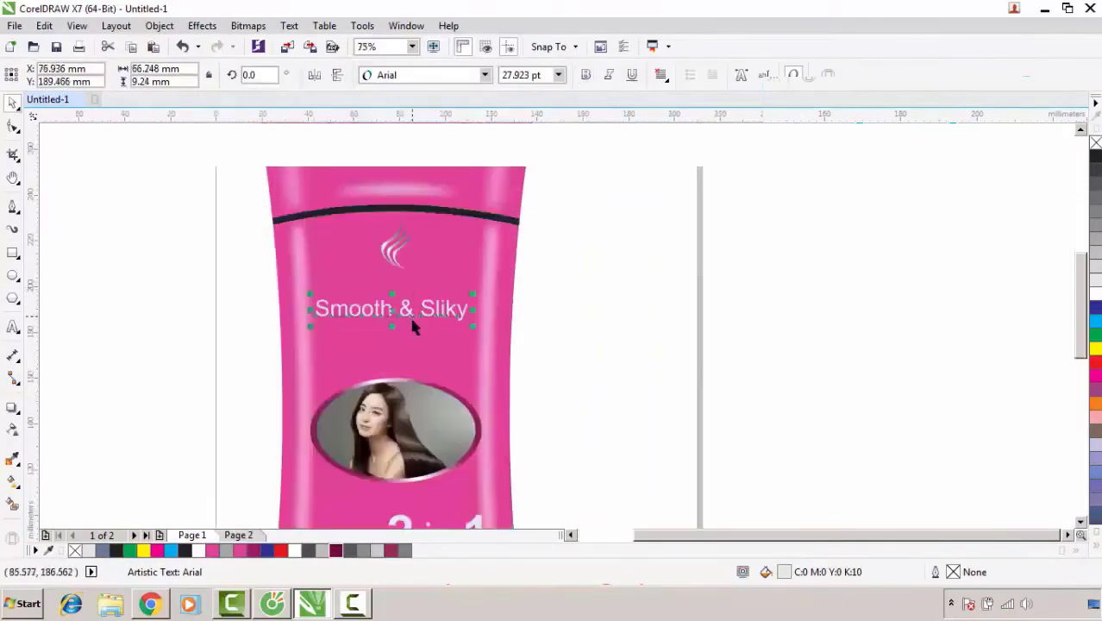
key("F8")
key("ctrl+a")
type("S")
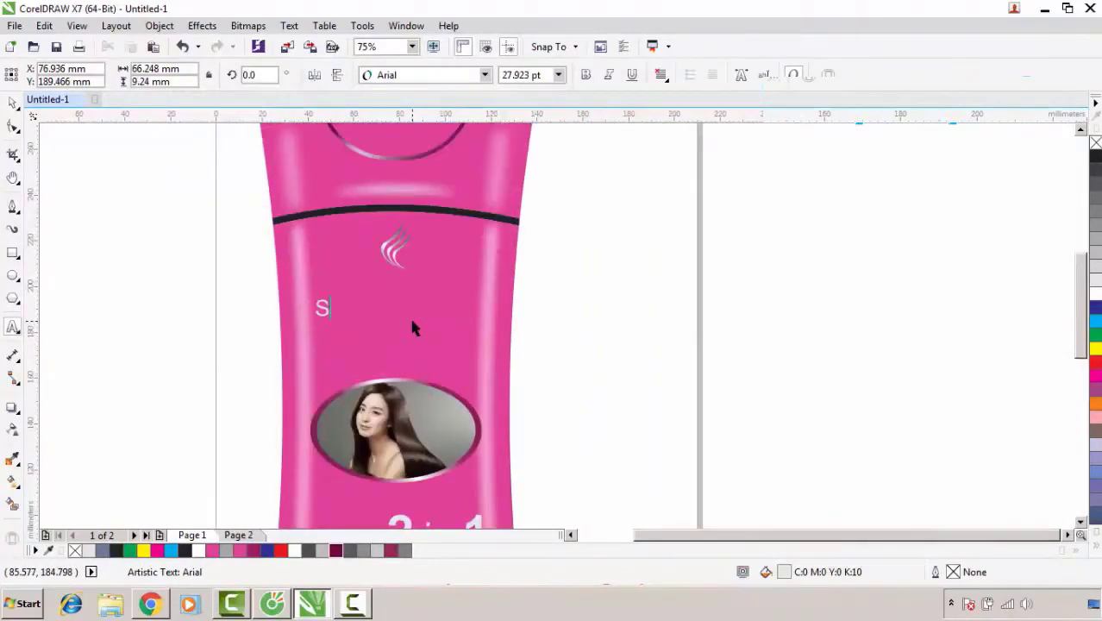
type("AMPOO")
key("ctrl+space")
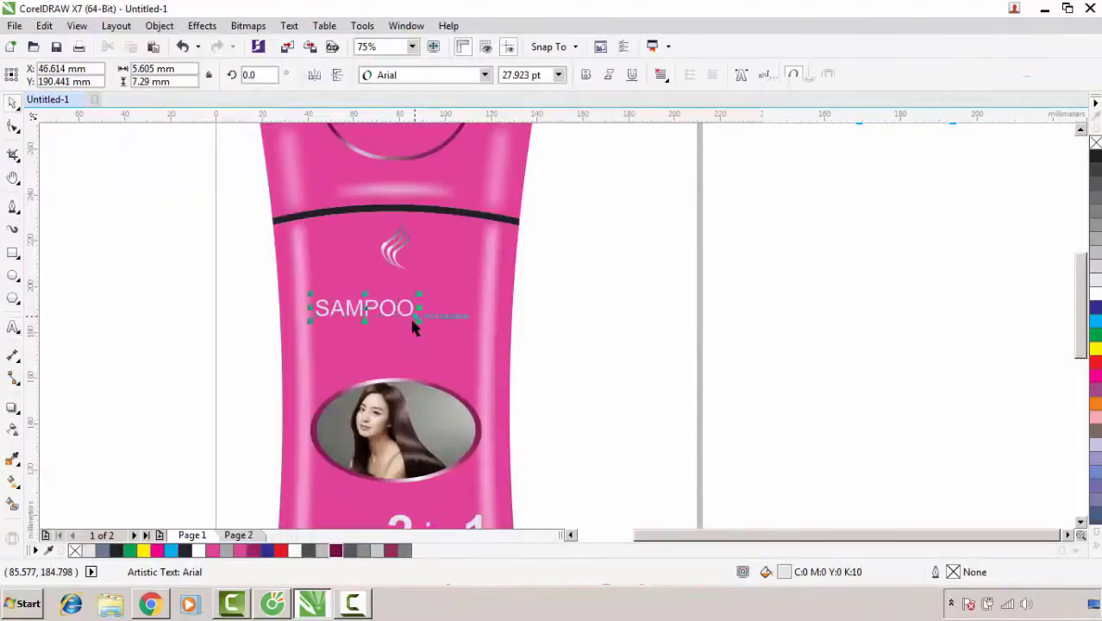
- Enlarge the "SAMPOO" text to about 58 mm wide, 38.237 pt, and centre it and the enlarged strand logo horizontally on the bottle
left_click(441, 290, "shift")
key("c")
left_click(583, 297)
scroll(366, 281, "up", 1)
left_click_drag(420, 324, 418, 316)
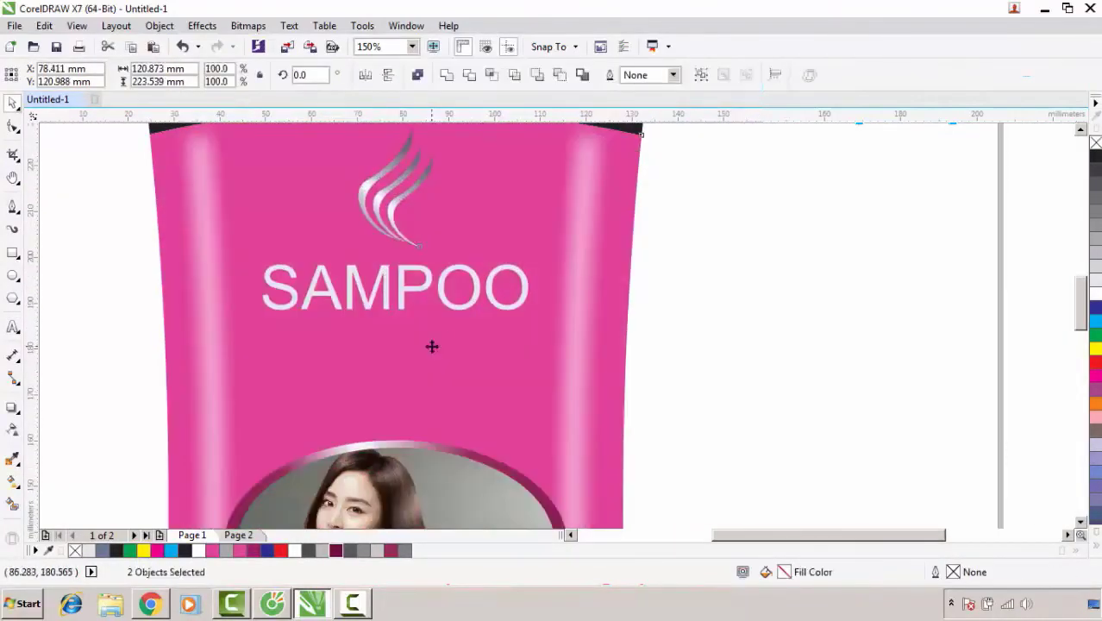
scroll(463, 336, "down", 1)
left_click(505, 343)
left_click(175, 316)
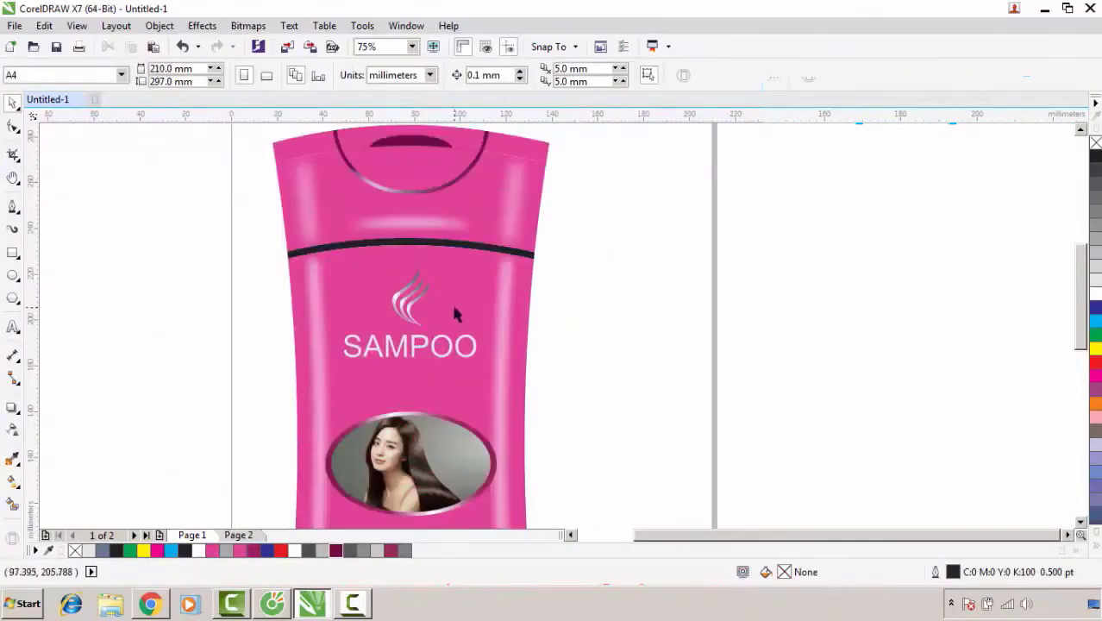
- Duplicate the "SAMPOO" text slightly up and to the right, and replace the copy's wording with "TM"
scroll(456, 316, "up", 3)
left_click(396, 369)
left_click(370, 372)
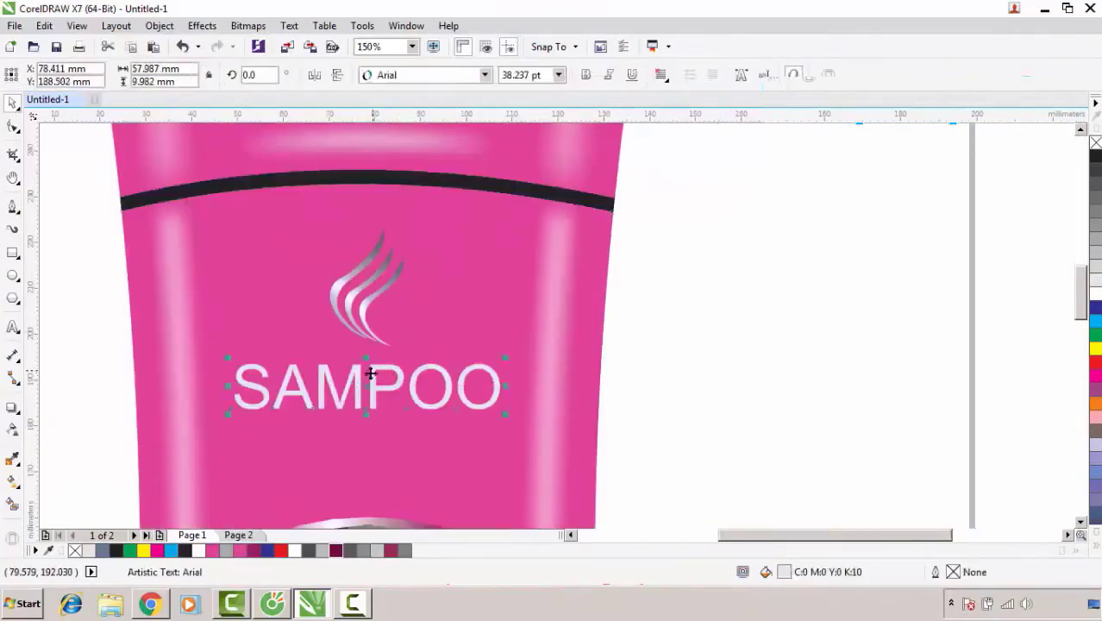
left_click_drag(366, 385, 469, 356)
key("F8")
double_click(467, 359)
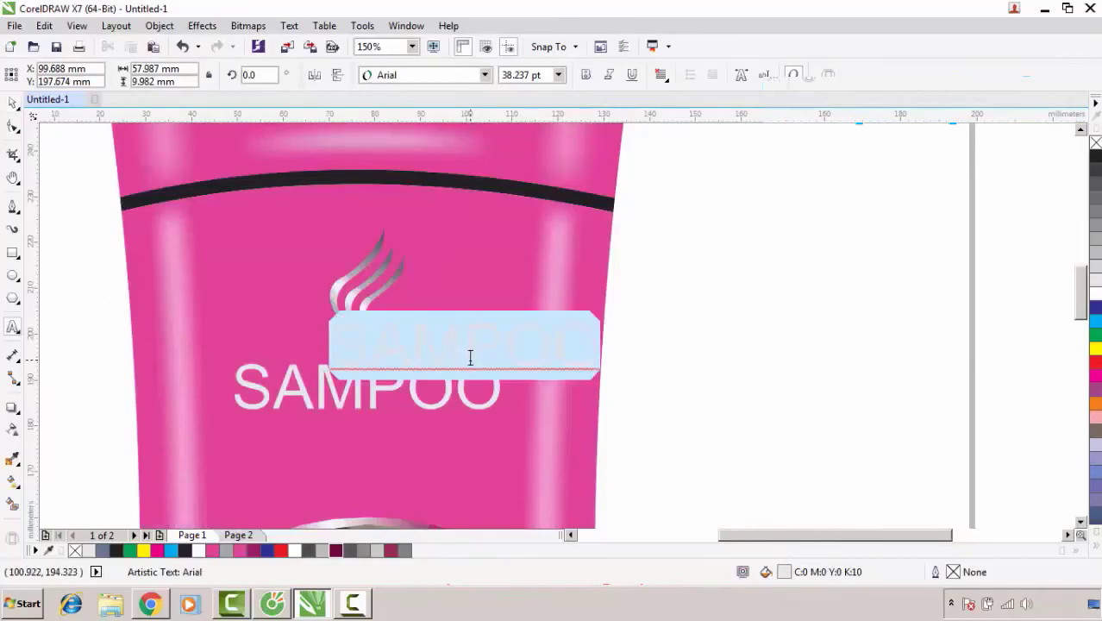
type("t")
key("BackSpace")
type("TM")
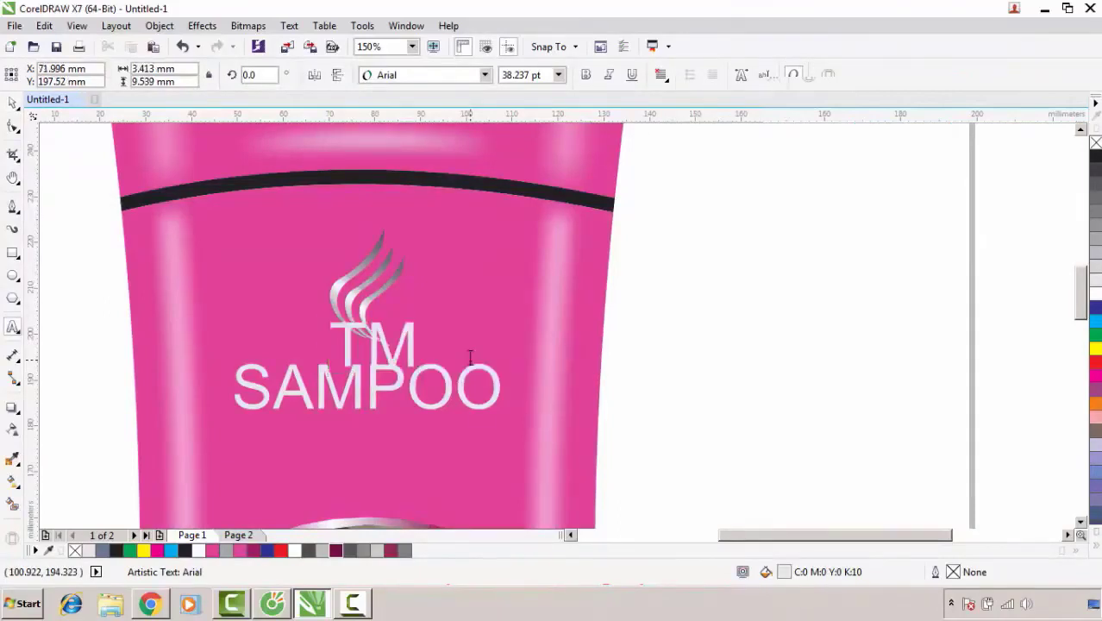
- Shrink the "TM" text to 22.491 pt and place it as a superscript at the upper end of "SAMPOO"
key("ctrl+space")
left_click_drag(406, 345, 541, 346)
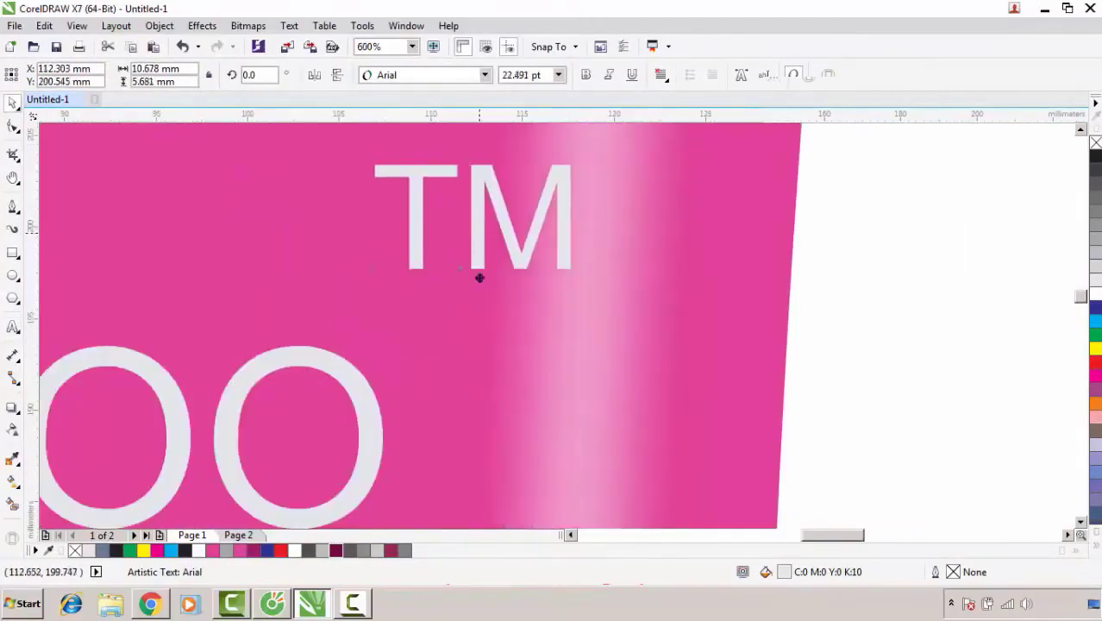
left_click_drag(479, 233, 480, 366)
- Group the "TM" with the "SAMPOO" text and centre the group horizontally on the bottle
scroll(477, 364, "down", 2)
left_click(371, 390, "shift")
scroll(450, 384, "down", 2)
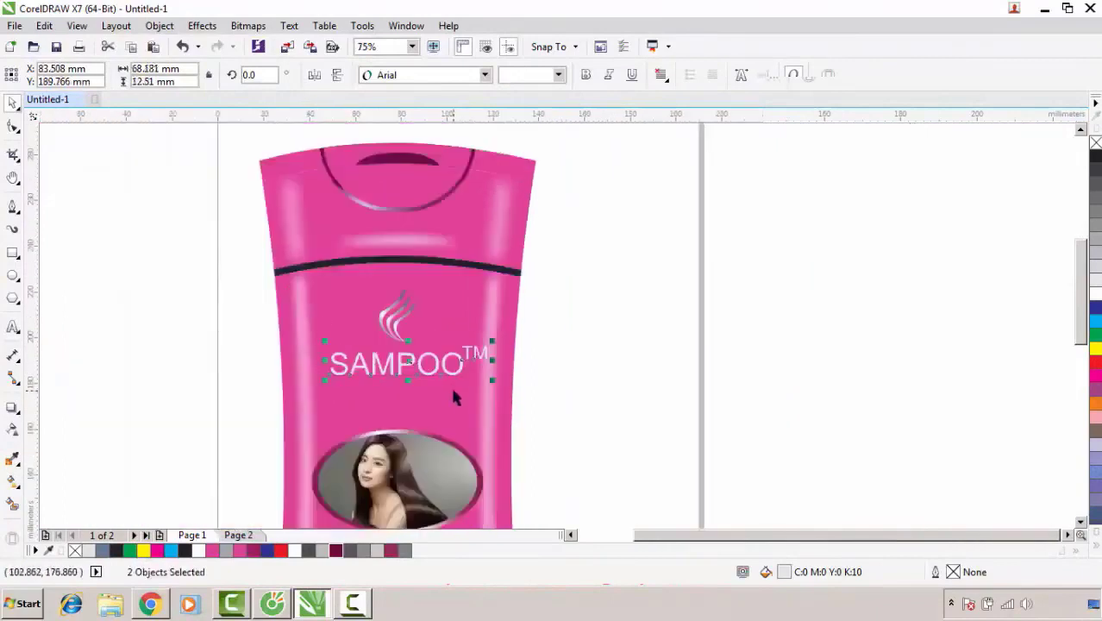
key("ctrl+g")
left_click(403, 397, "shift")
left_click(569, 395)
scroll(463, 372, "up", 2)
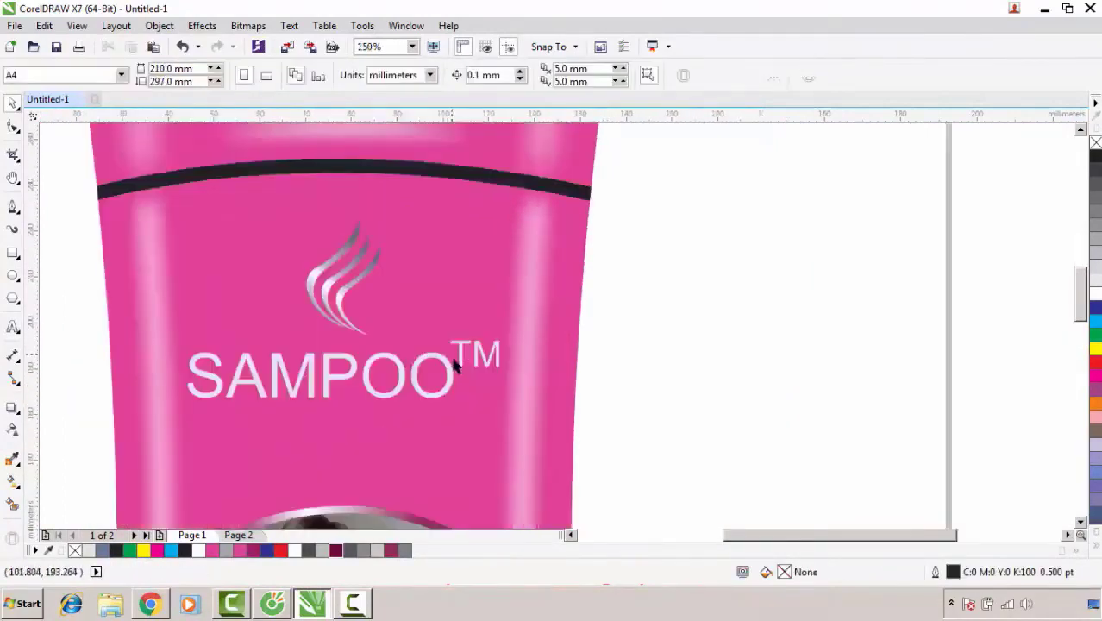
left_click(454, 373)
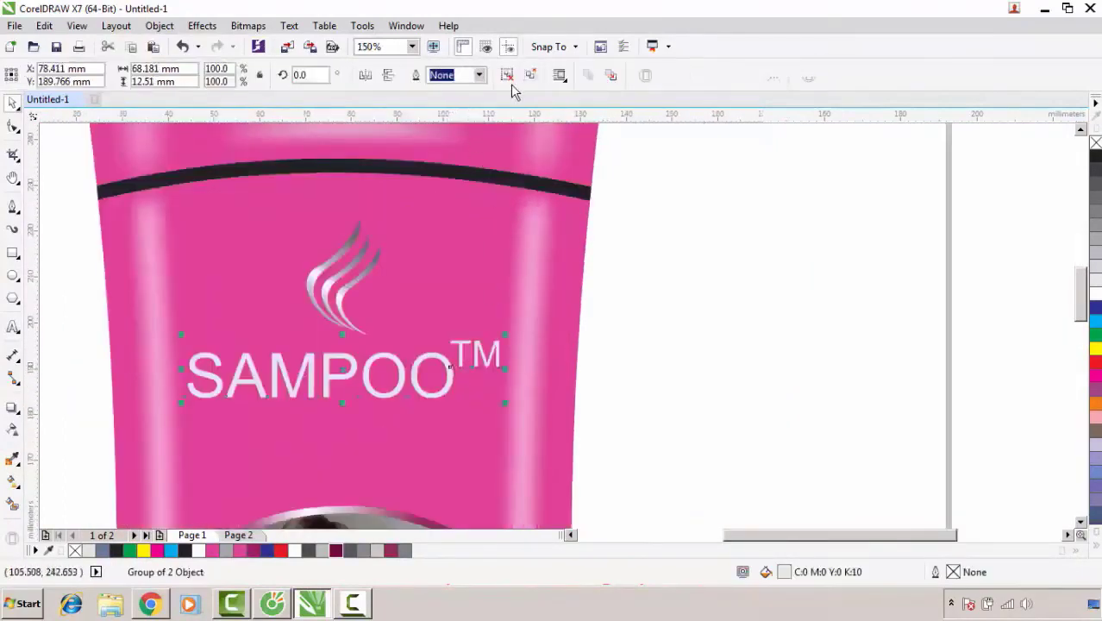
left_click(571, 373)
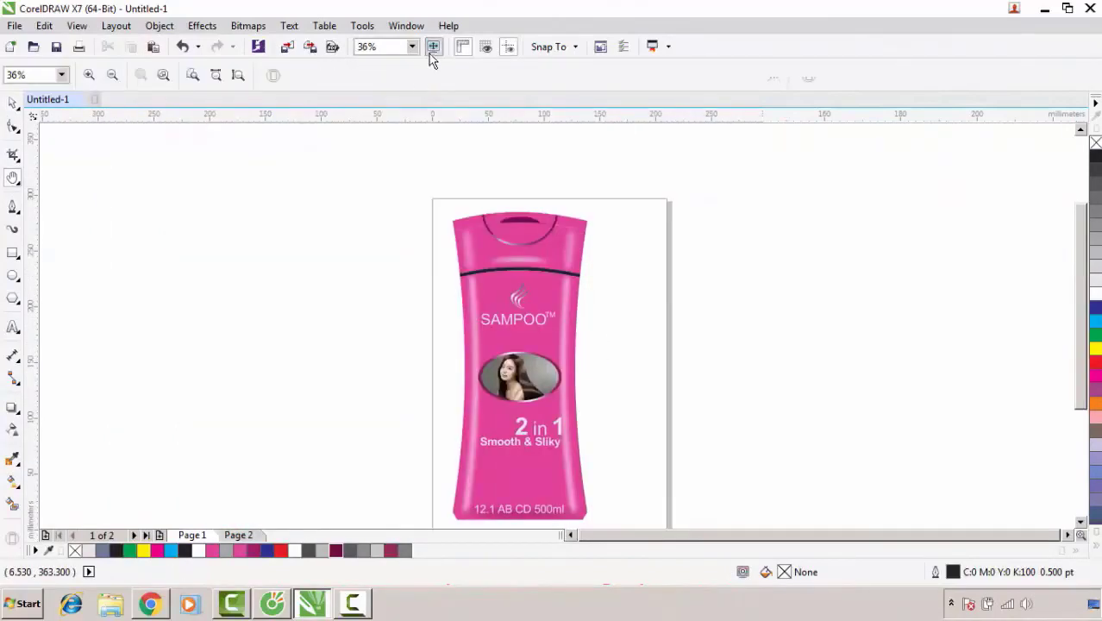
- Preview the artwork full screen, and duplicate the whole bottle beside the original, outside the page
left_click(432, 48)
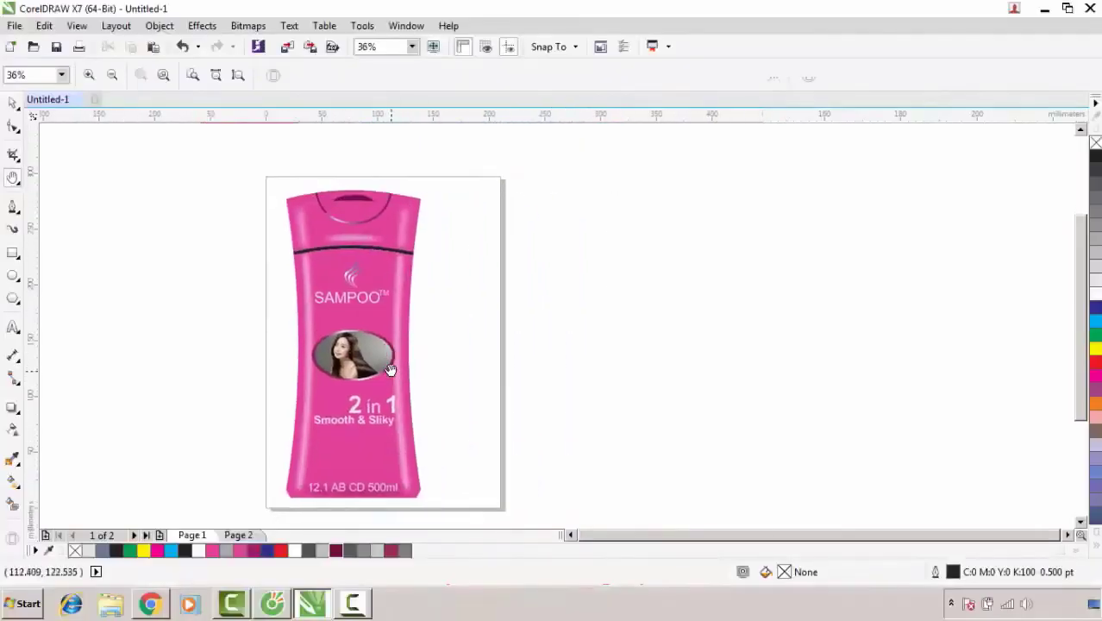
key("space")
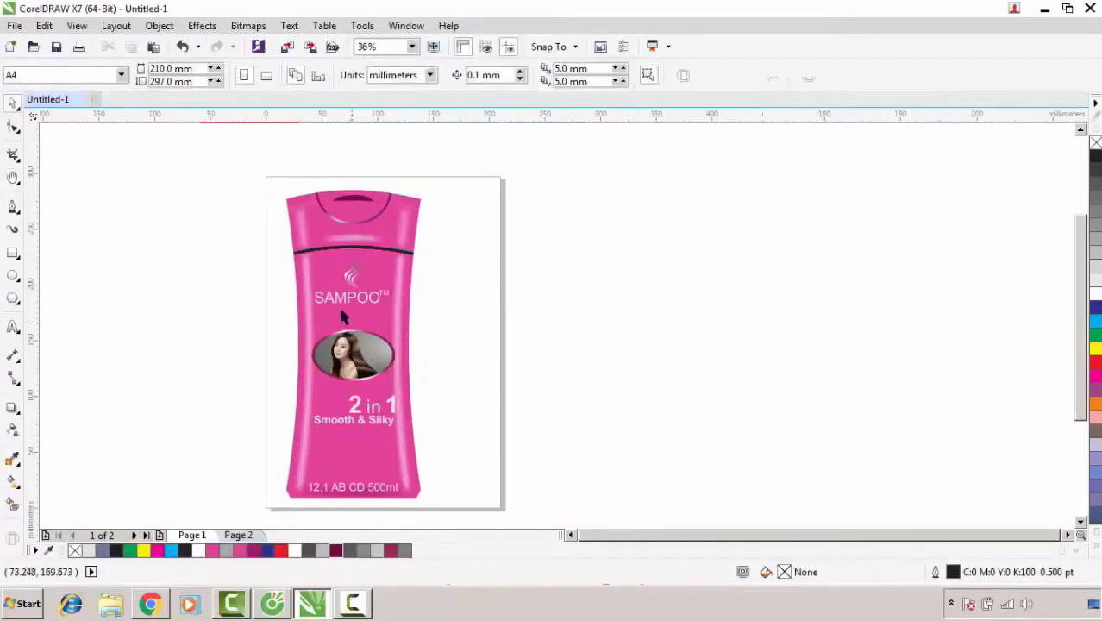
left_click_drag(268, 182, 442, 509)
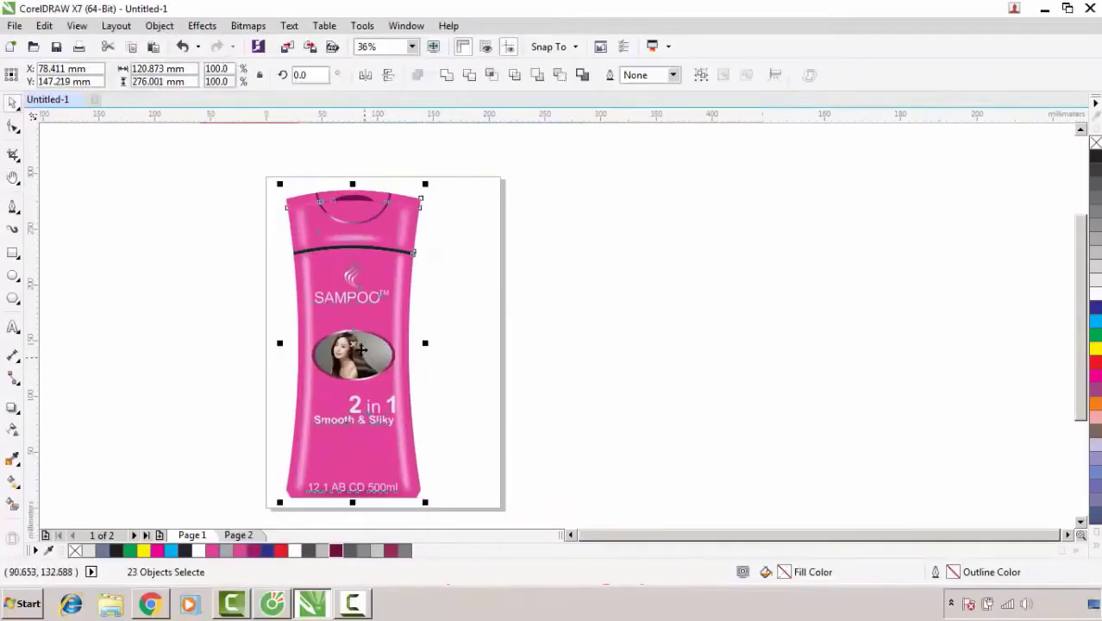
left_click_drag(363, 357, 603, 357)
right_click(603, 357)
left_click(454, 295)
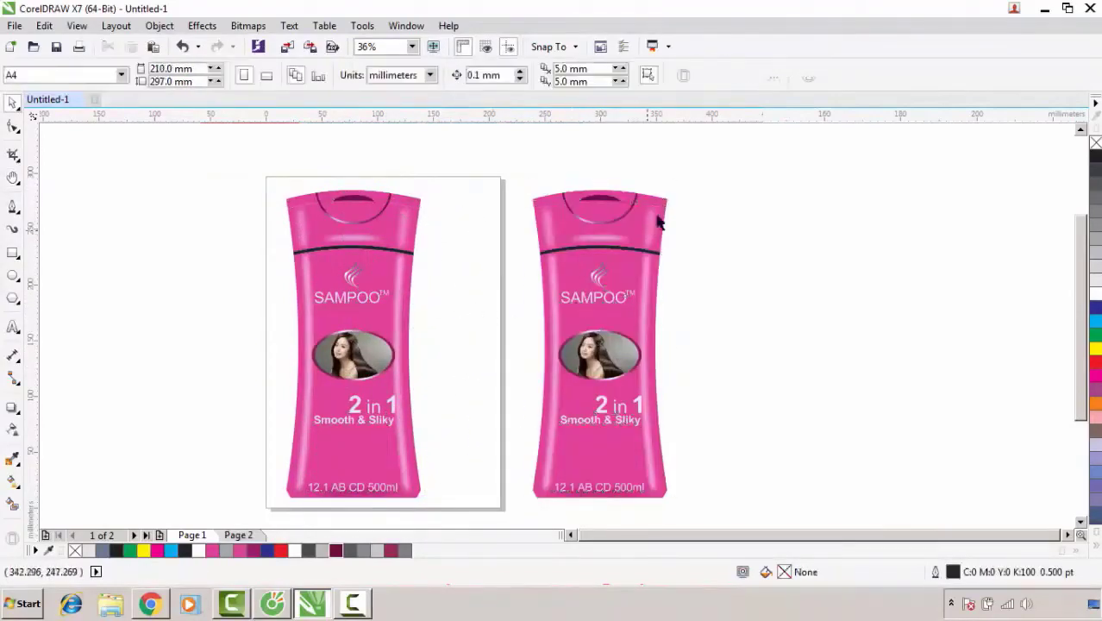
- Fill the top edge strip of the copied bottle's cap with golden yellow C0 M22 Y100 K0
scroll(654, 209, "up", 2)
left_click(634, 198)
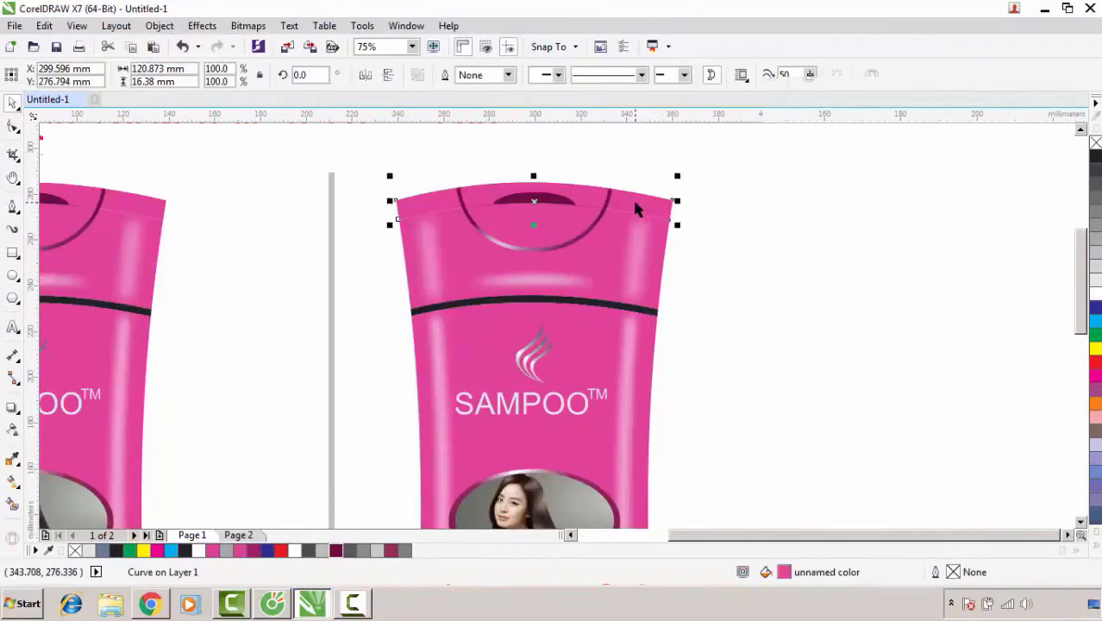
left_click(1093, 354)
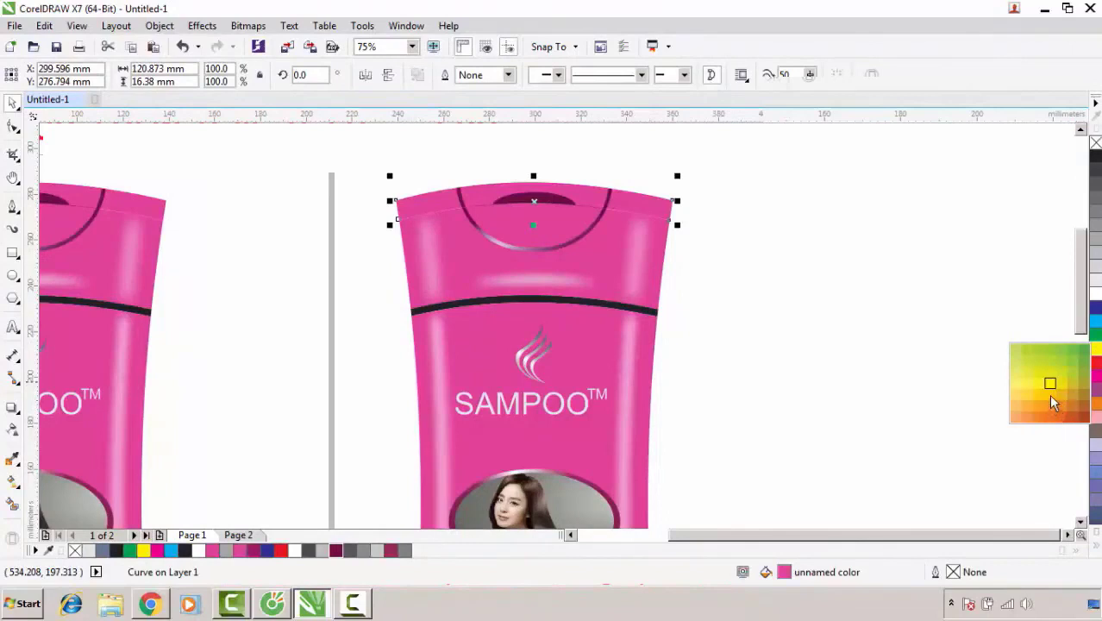
left_click(1048, 394)
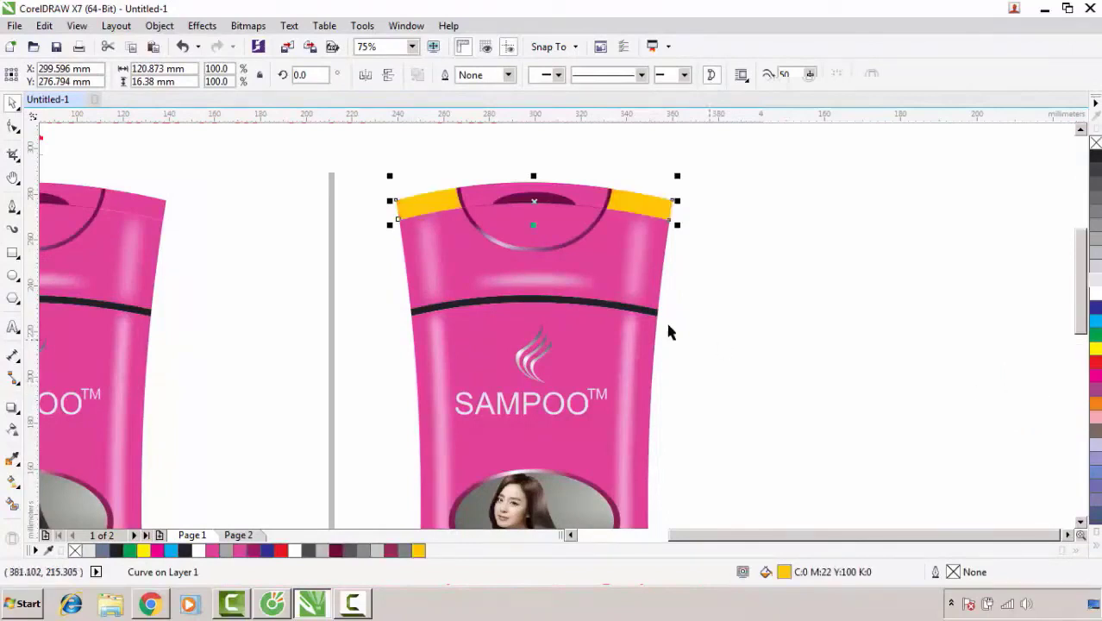
- Fill the remaining pink parts of the copied bottle, the lid, cap and body, with the same golden yellow
left_click(595, 203)
left_click(420, 552)
left_click(612, 259)
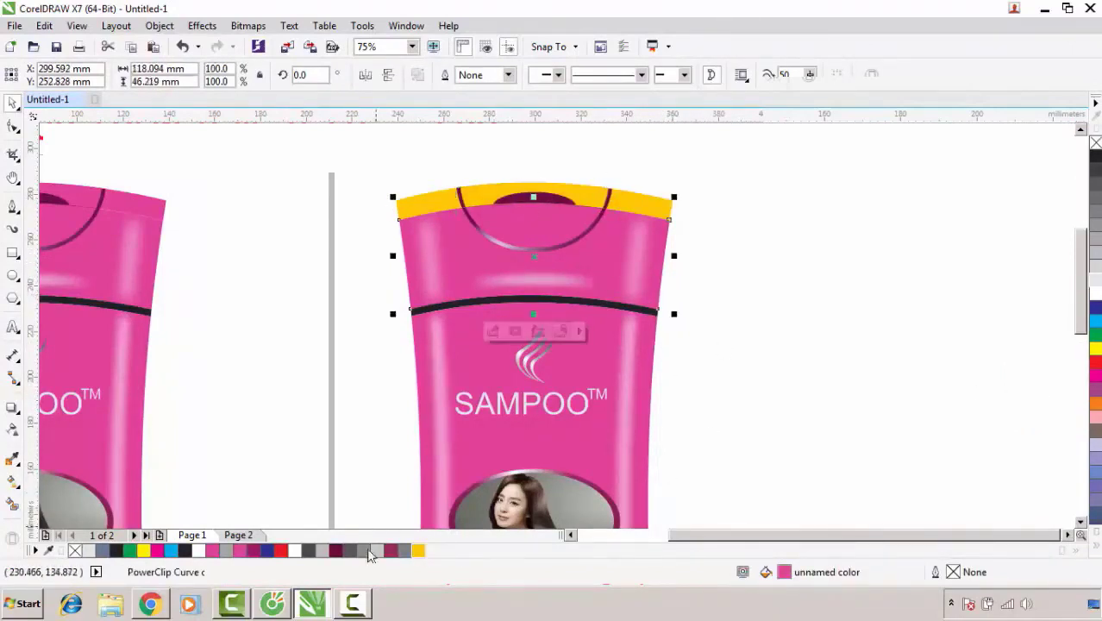
left_click(419, 550)
left_click(621, 426)
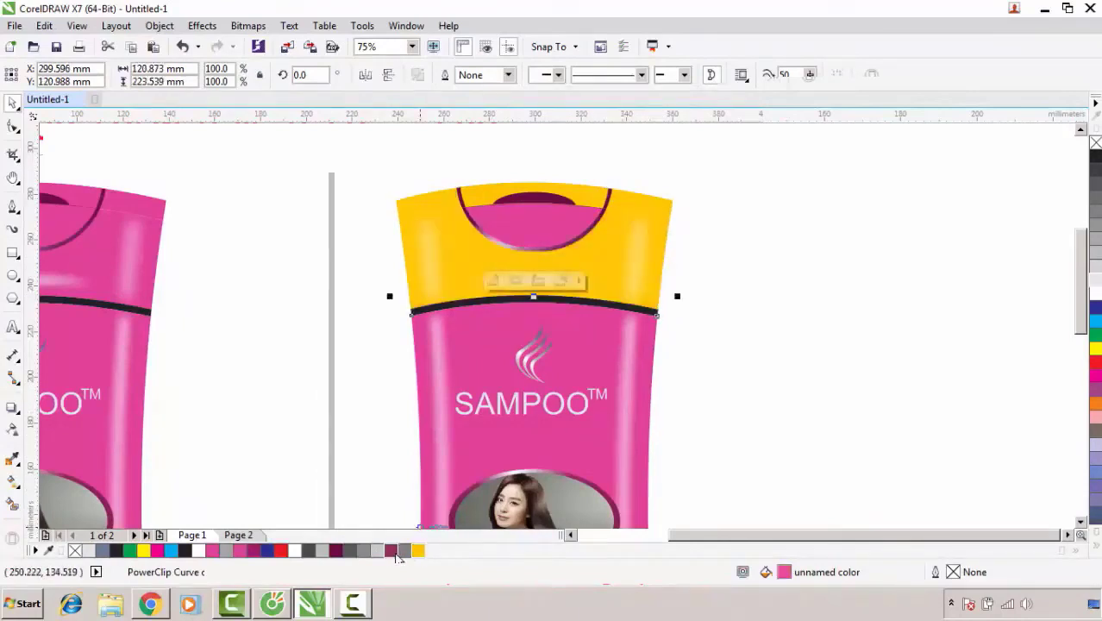
left_click(418, 551)
- Try orange-red C5 M80 Y100 K1 and dark red C18 M93 Y100 K12 on the lid's thumb recess, and settle on amber C0 M29 Y100 K0
left_click(433, 552)
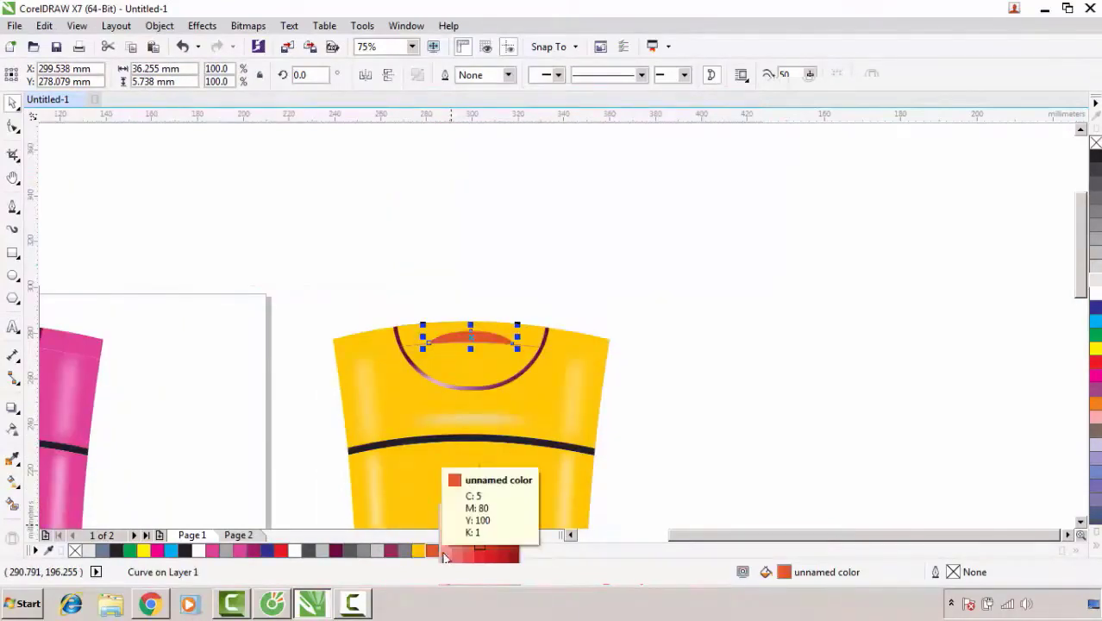
left_click(501, 552)
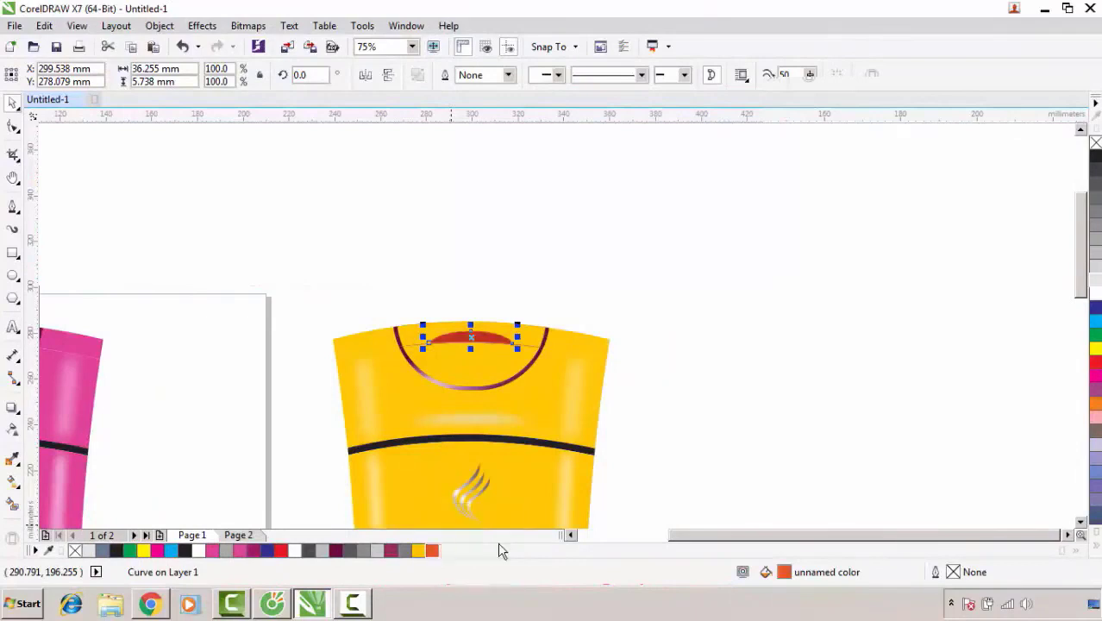
left_click(641, 414)
- Set the outer gradient colour of the lid rim's upper segments to orange-red C5 M80 Y100 K1, sampled from the document palette
scroll(455, 422, "up", 2)
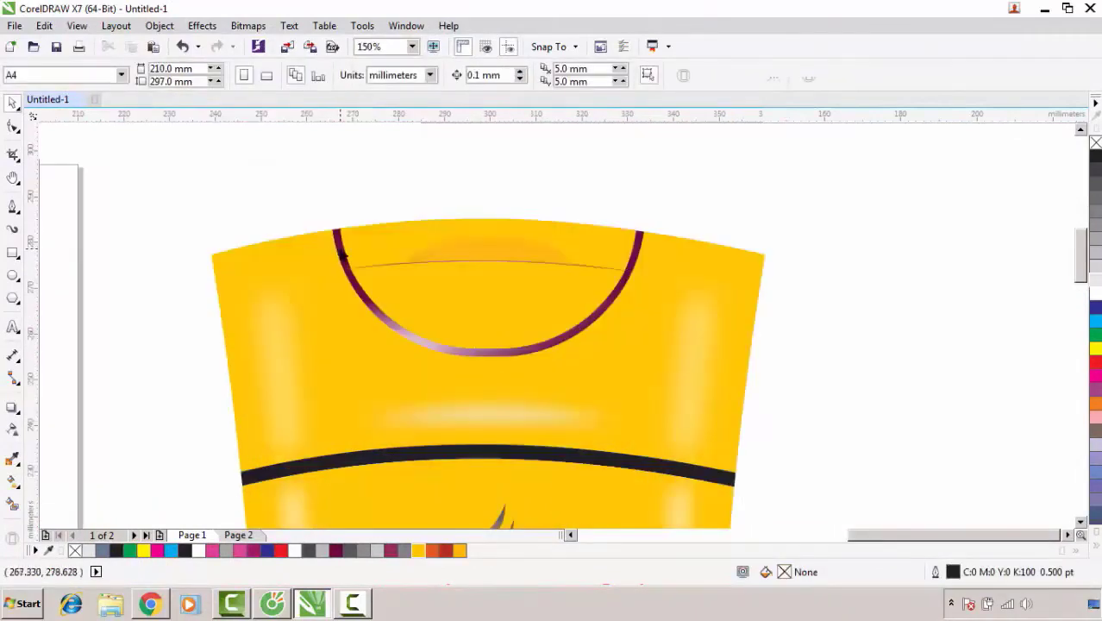
left_click(342, 255)
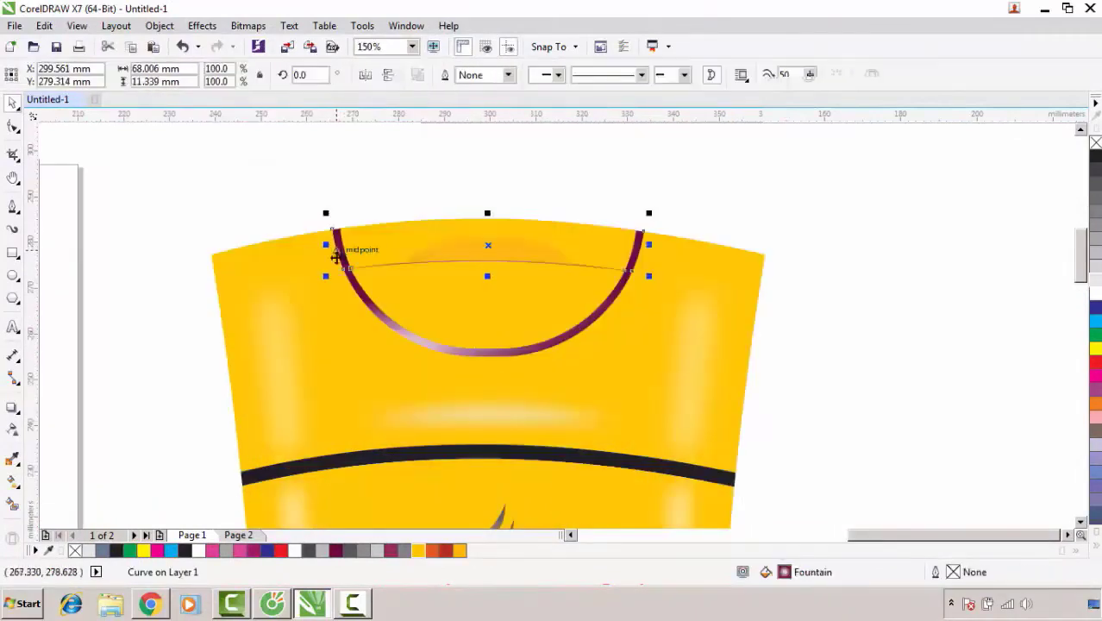
left_click(12, 481)
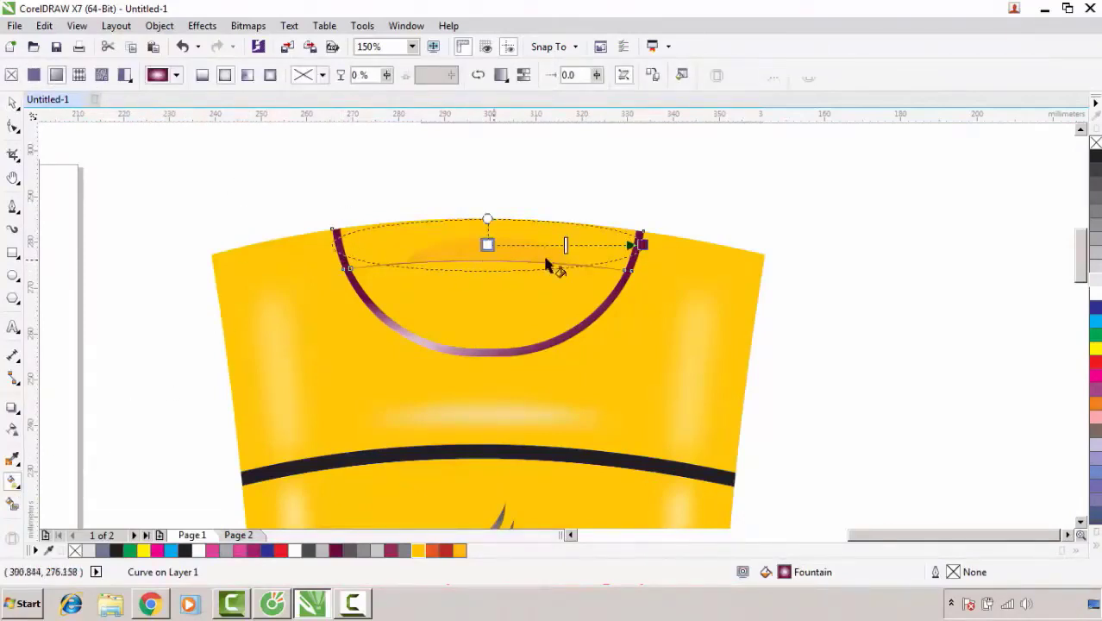
left_click(642, 245)
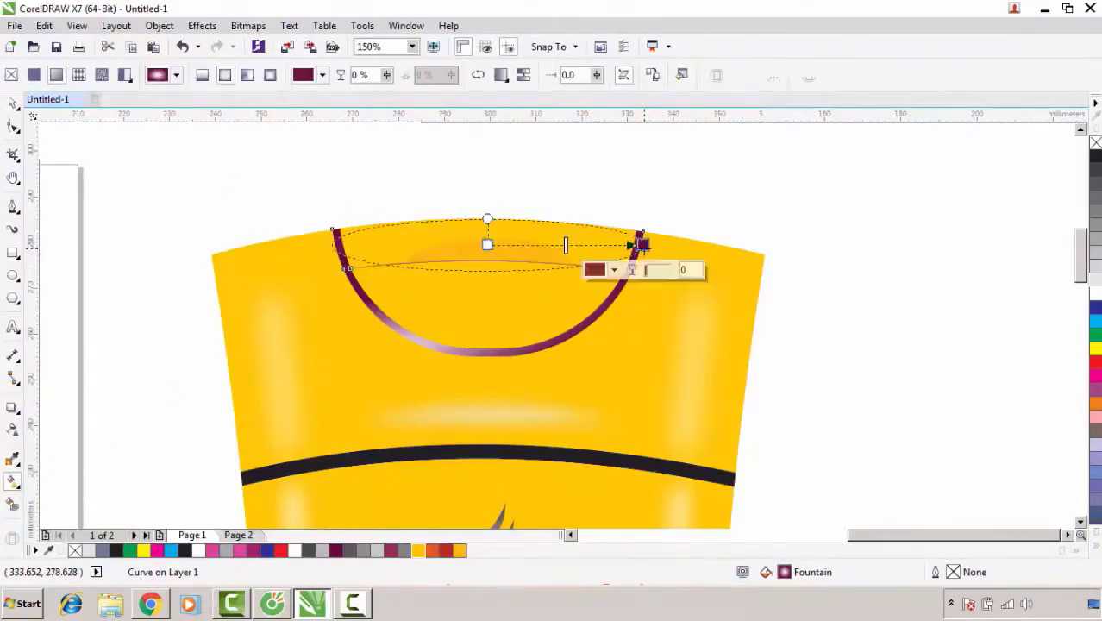
left_click(614, 270)
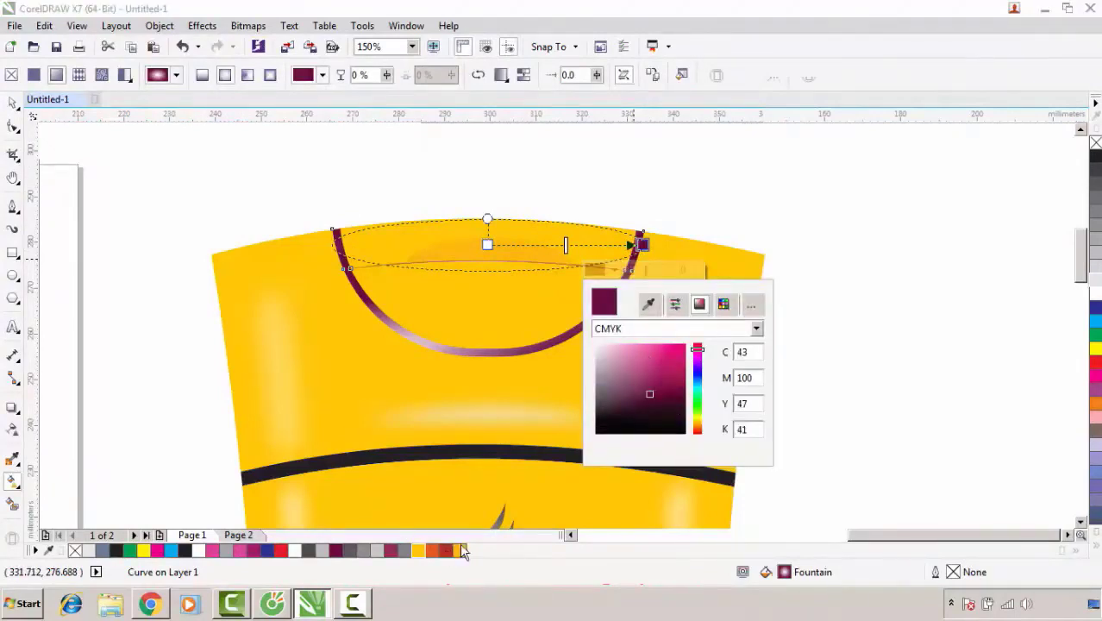
left_click(648, 304)
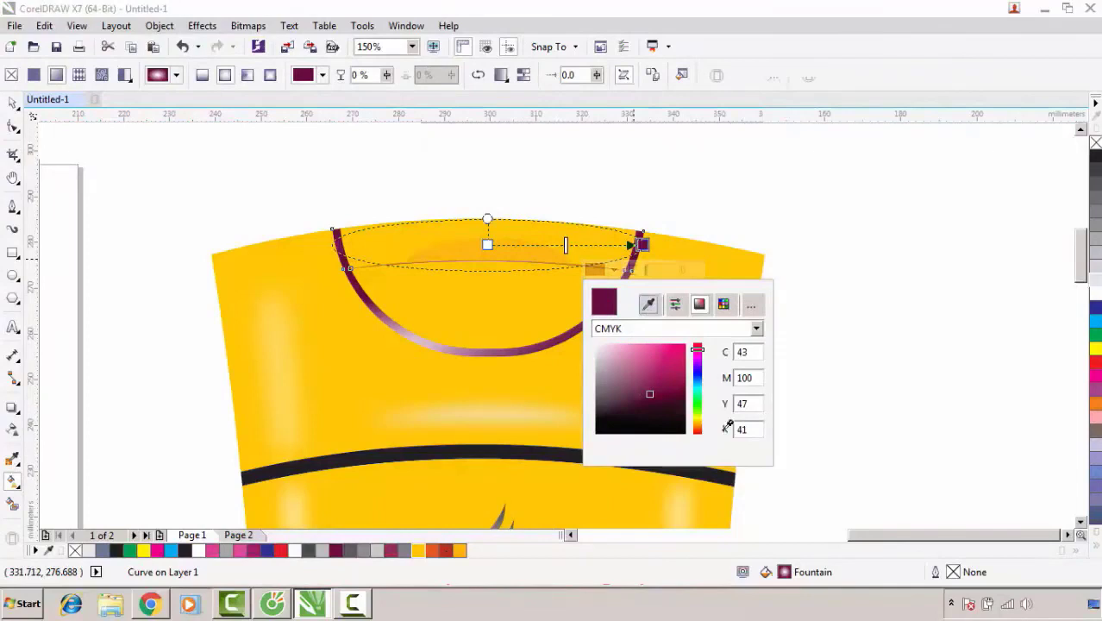
left_click(450, 549)
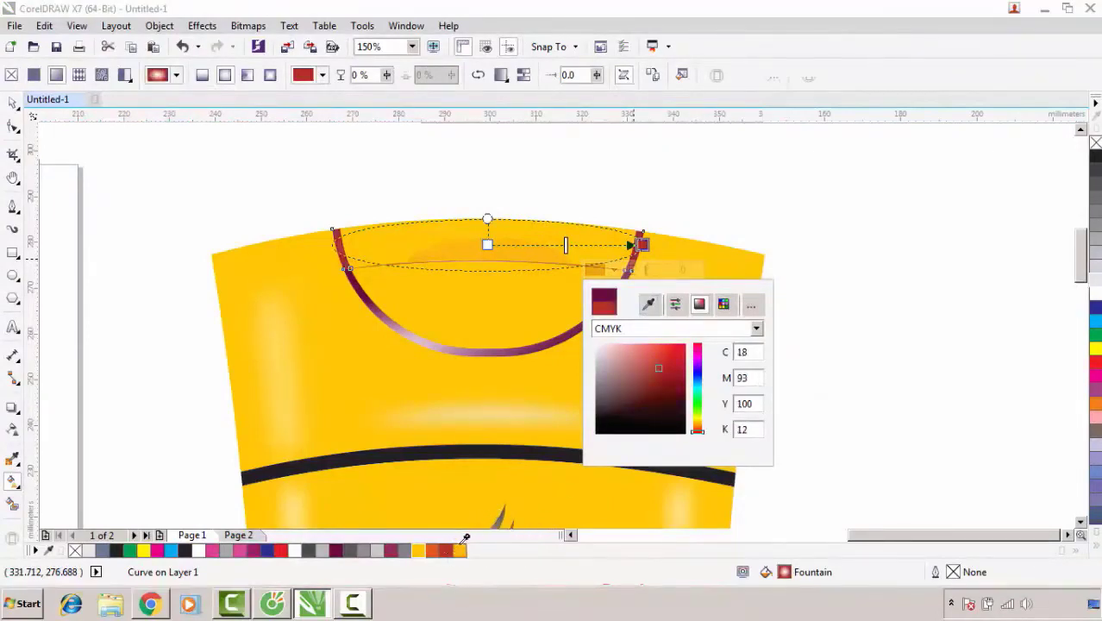
left_click(460, 549)
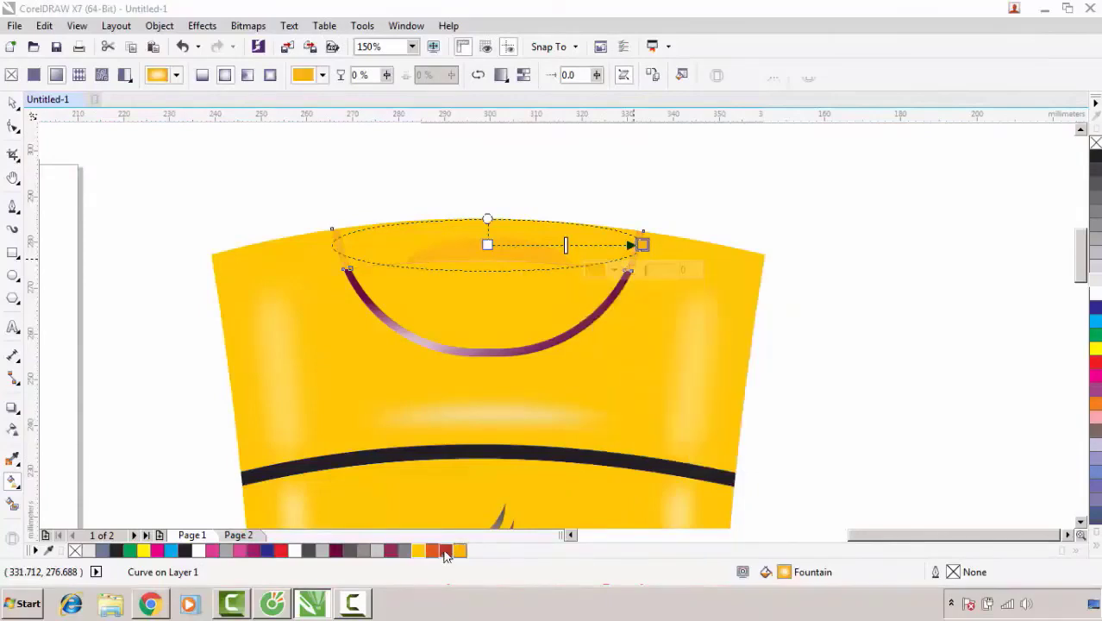
left_click(601, 272)
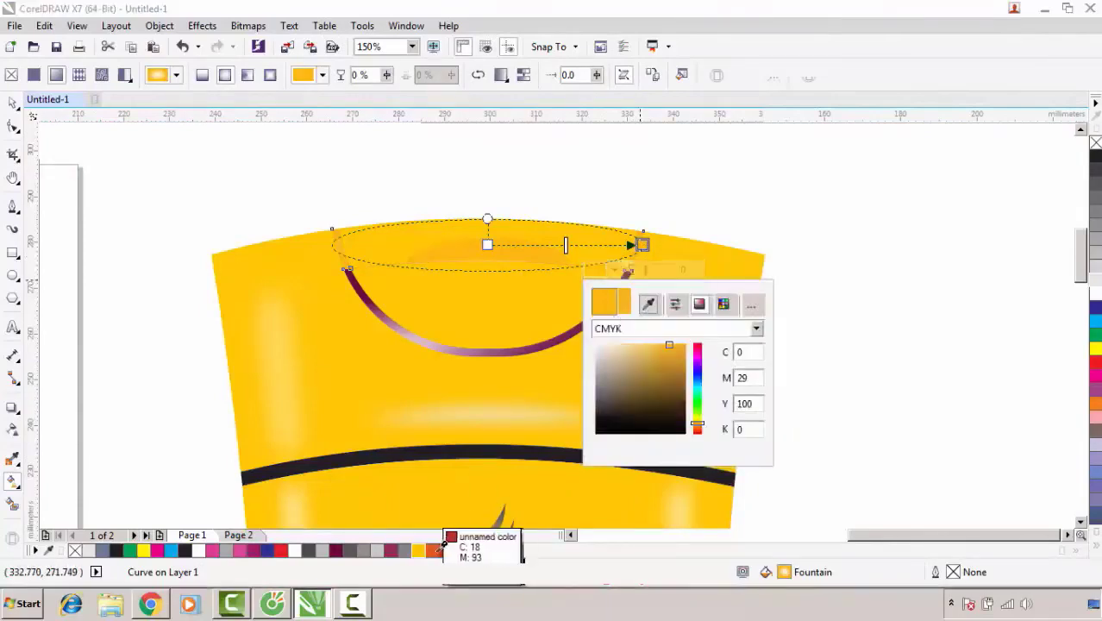
left_click(438, 550)
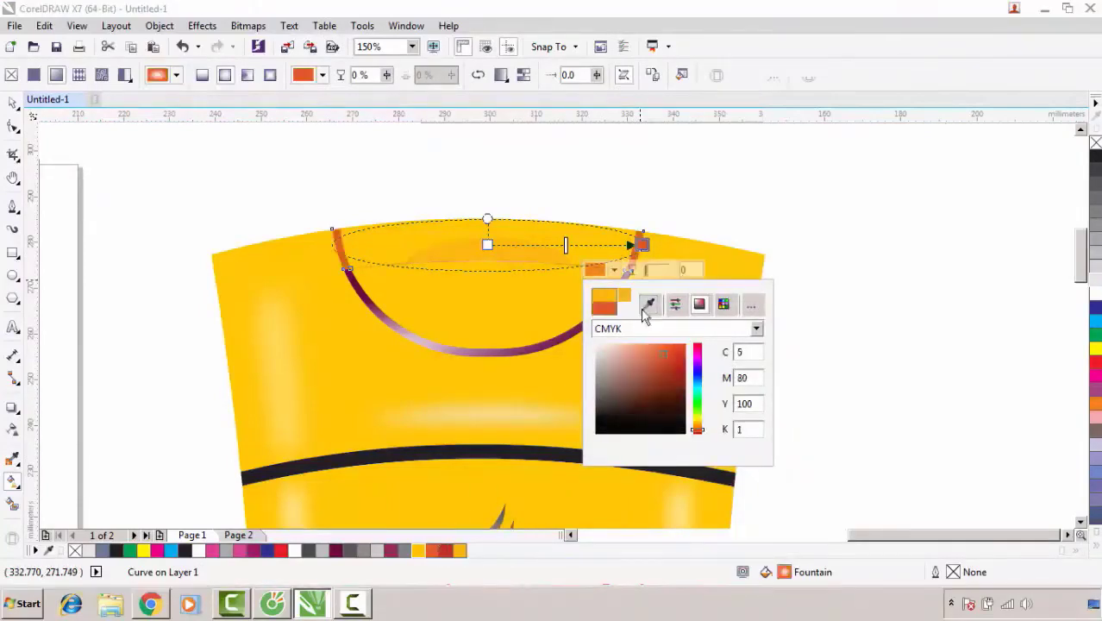
- Set the outer gradient colour of the lid rim's lower arc to C5 M80 Y100 K1 and fill the thumb recess with that orange-red
left_click(500, 358)
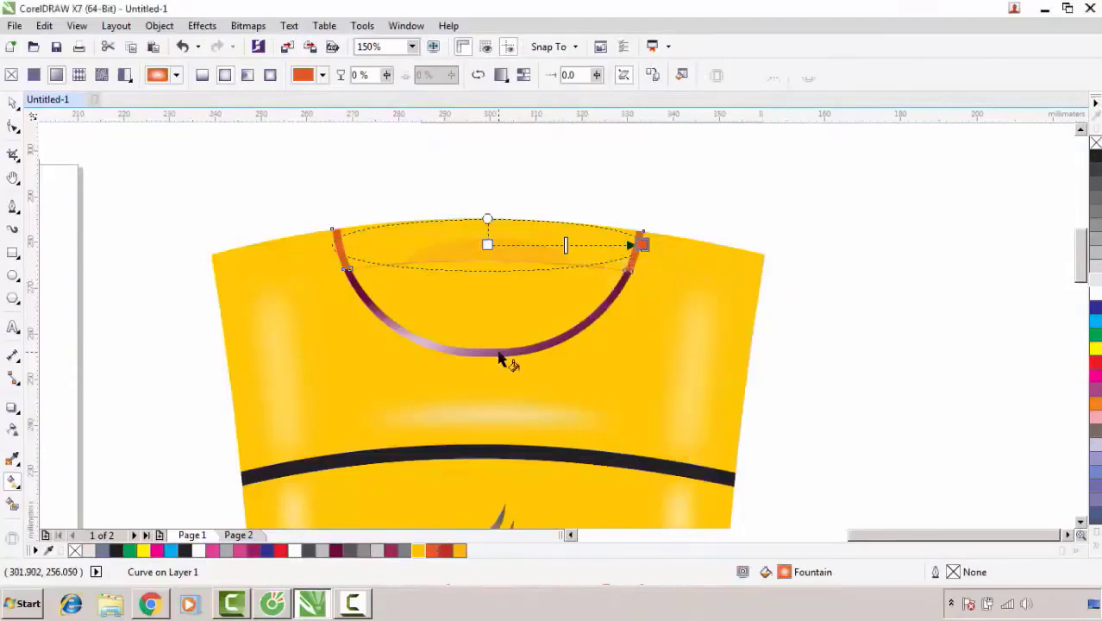
left_click(12, 101)
left_click(12, 482)
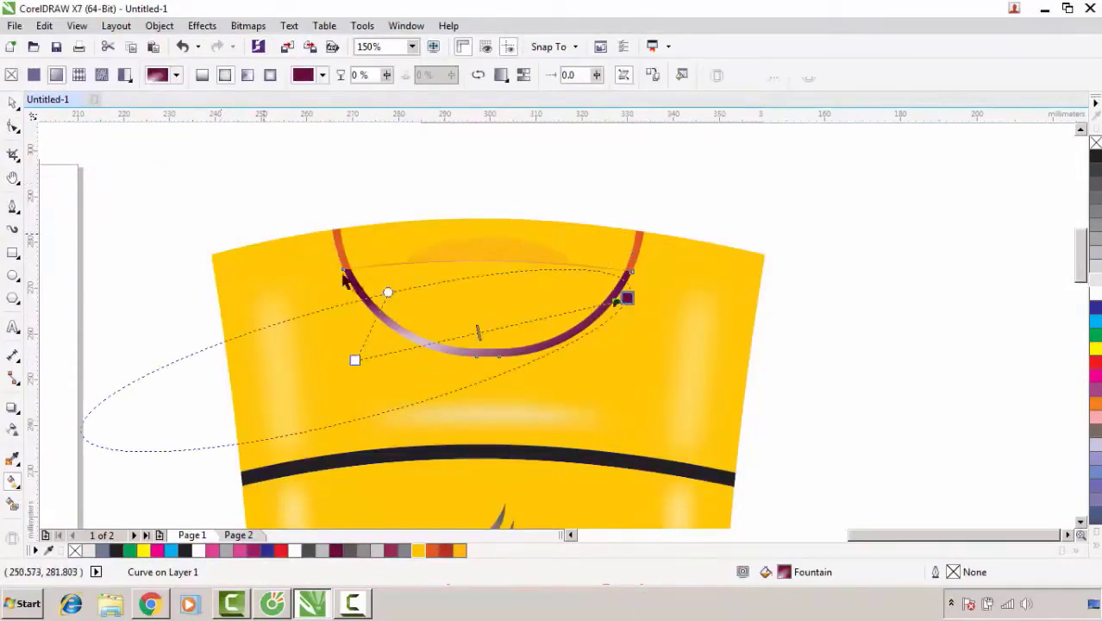
left_click(625, 298)
left_click(594, 328)
left_click(596, 331)
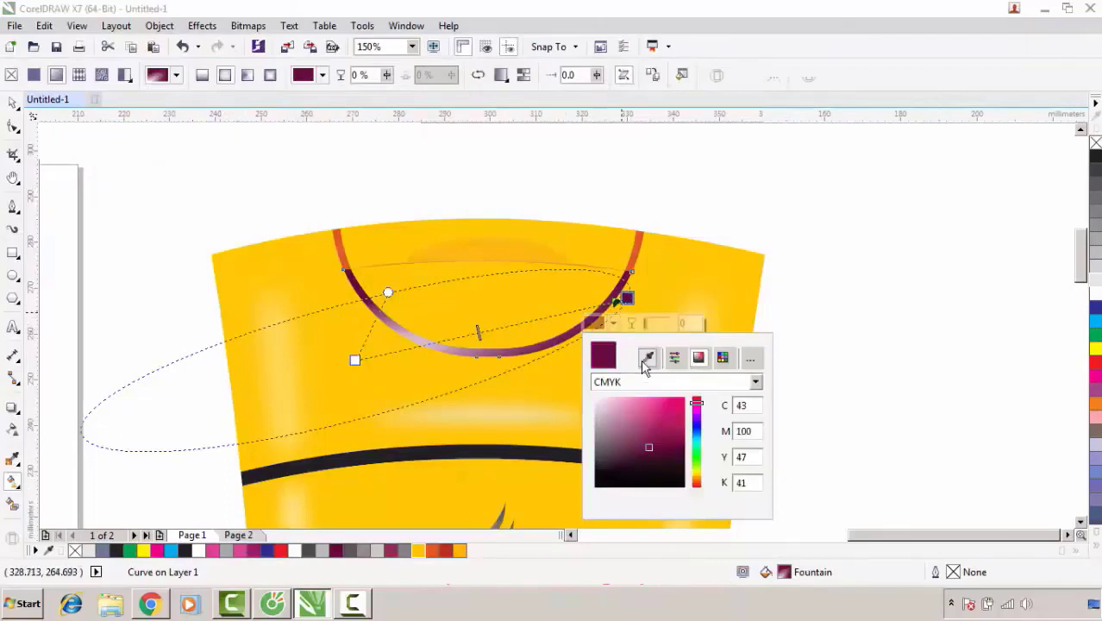
left_click(438, 550)
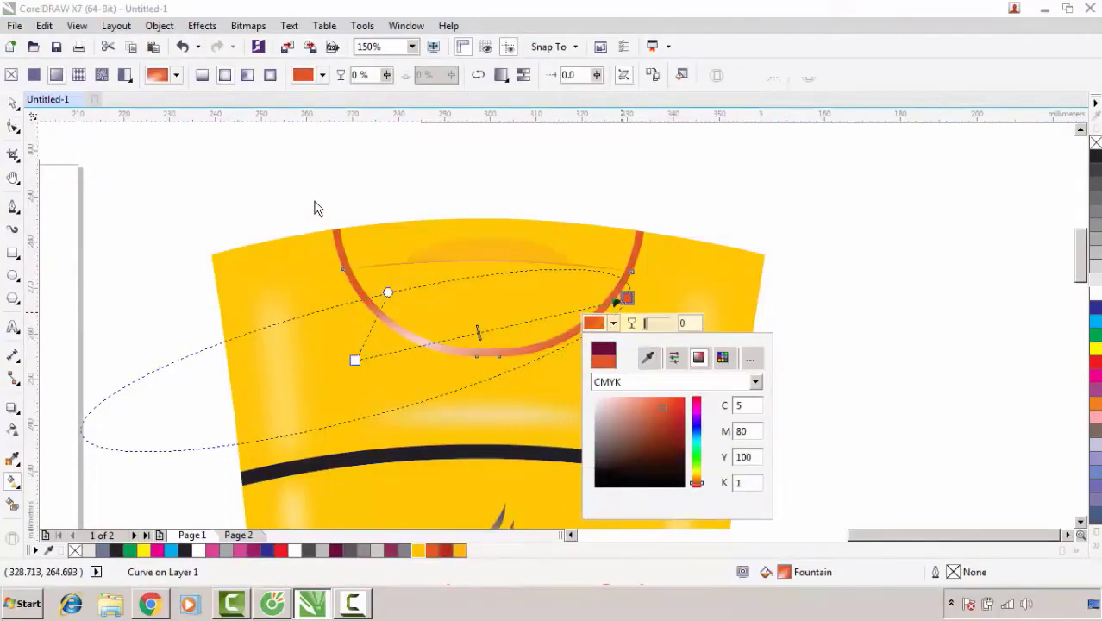
left_click(492, 269)
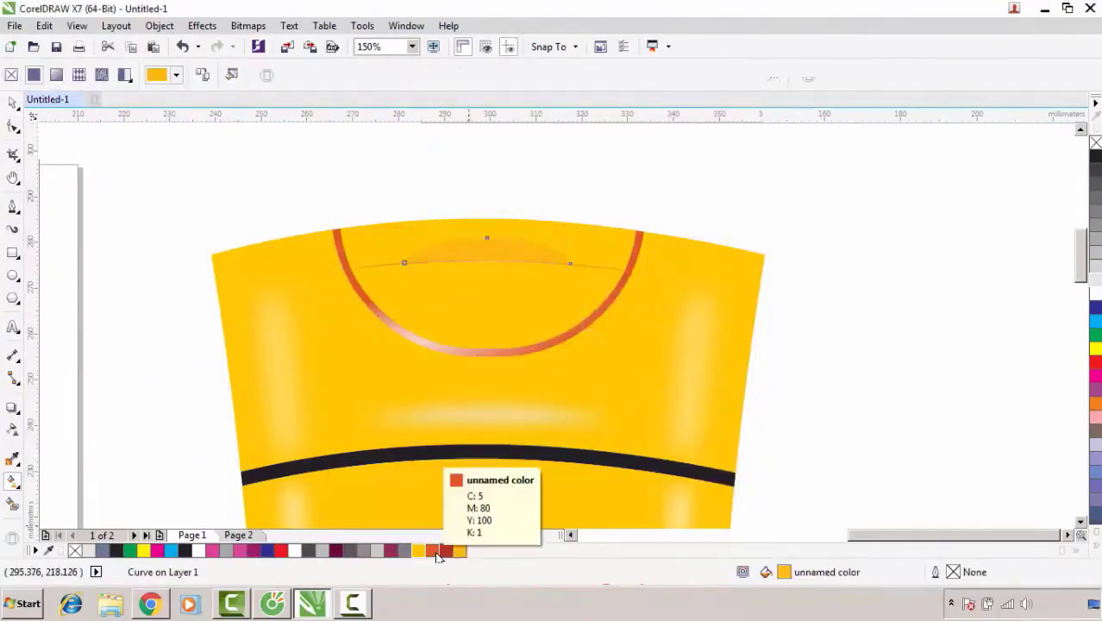
left_click(438, 552)
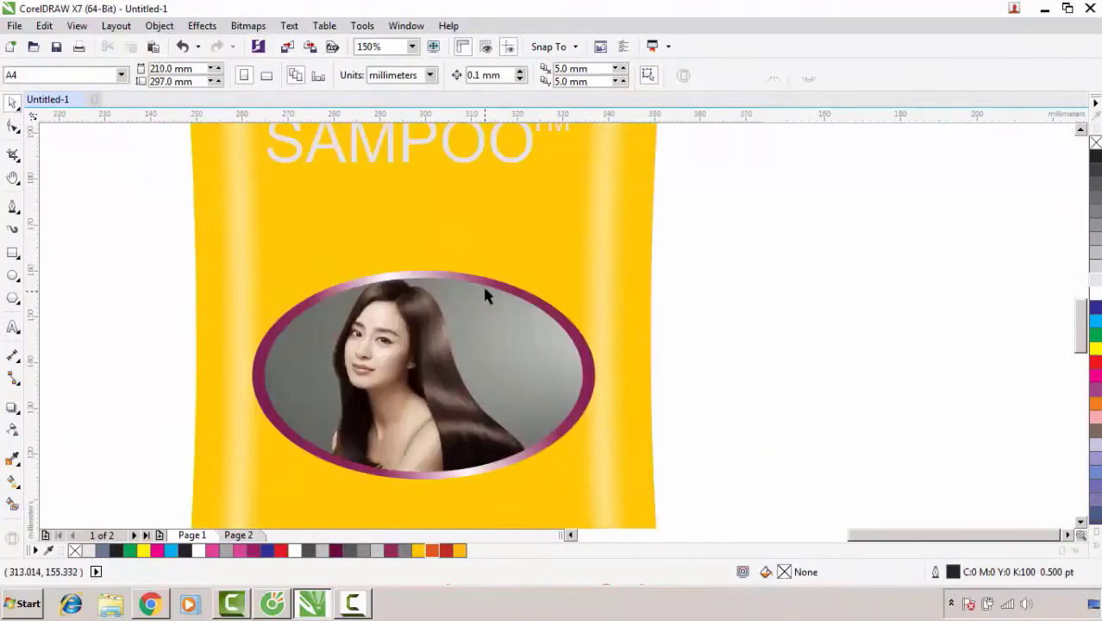
- Set the lower-left maroon gradient colour of the yellow bottle's oval photo frame to golden yellow C0 M22 Y100 K0 from the document palette
left_click(483, 284)
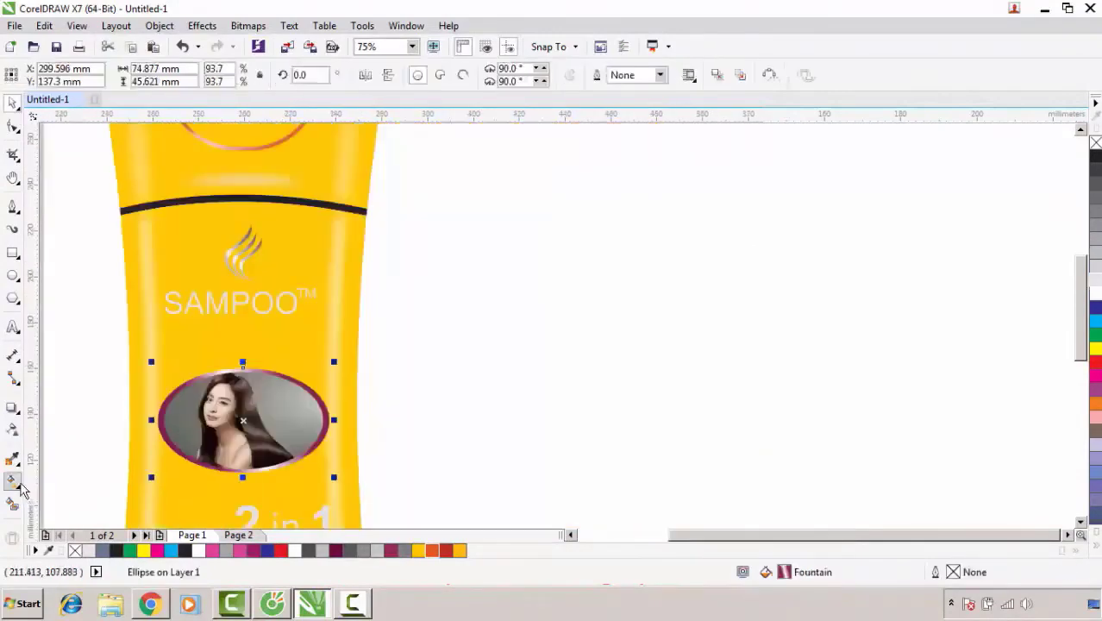
scroll(121, 473, "up", 1)
left_click(12, 481)
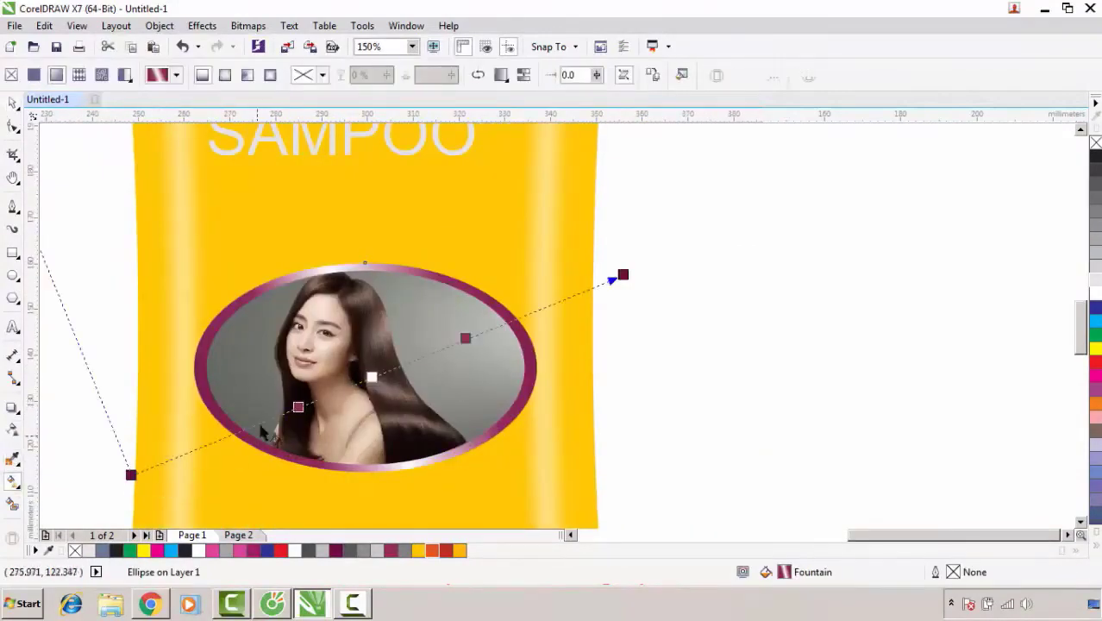
left_click(298, 406)
left_click(297, 430)
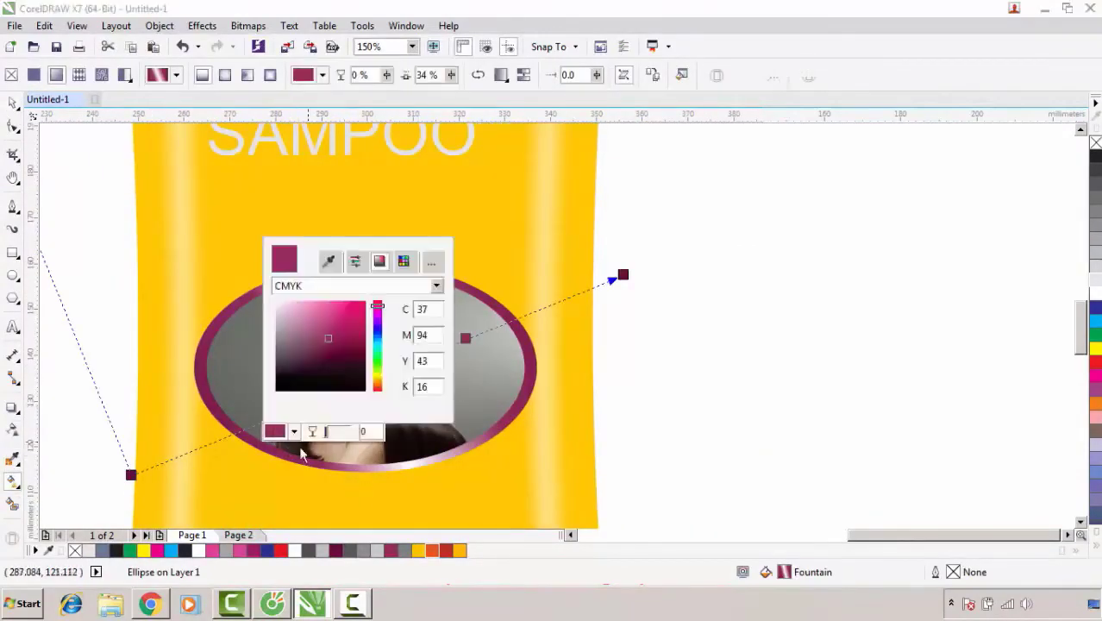
left_click(419, 549)
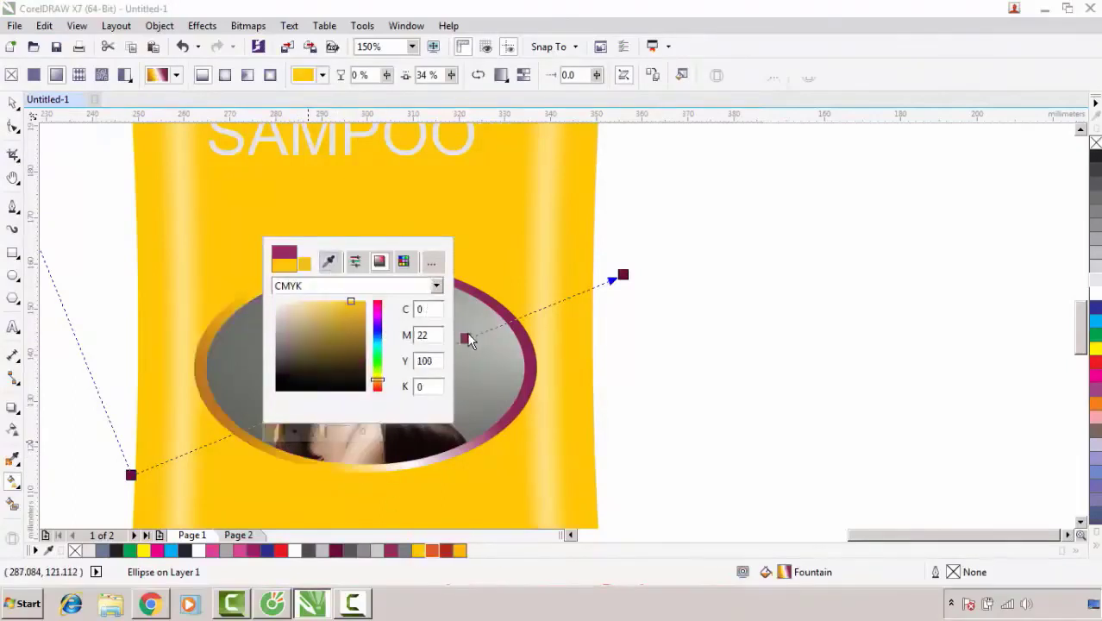
- Set the upper-right inner maroon gradient colour of the oval photo frame to the same C0 M22 Y100 K0 golden yellow
left_click(466, 337)
left_click(447, 365)
left_click(419, 549)
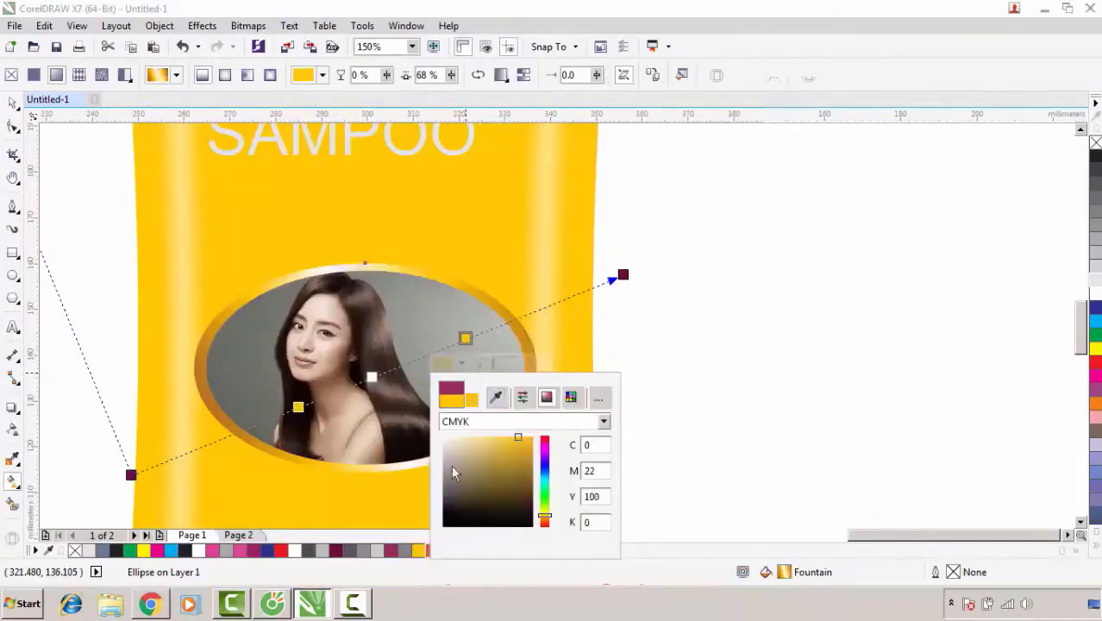
left_click(651, 284)
left_click(664, 339)
left_click(12, 103)
scroll(495, 330, "down", 2)
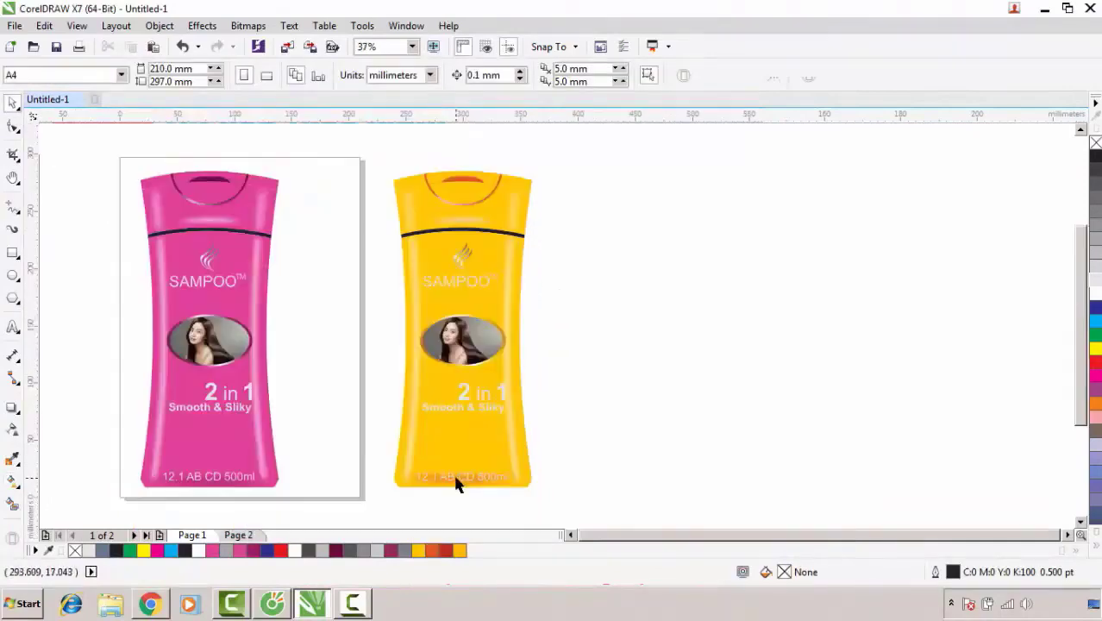
- Fill the "12.1 AB CD 500ml" line and the "2 in 1 Smooth & Sliky" text on the yellow bottle with the near-black palette colour
left_click(456, 477)
left_click(116, 551)
key("Escape")
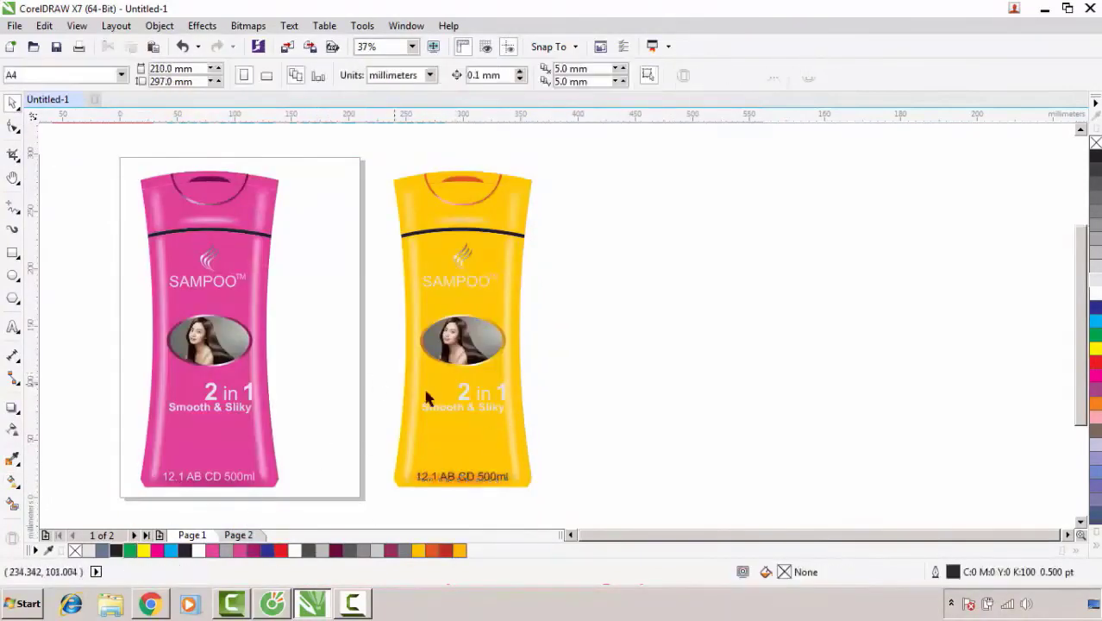
left_click_drag(364, 354, 569, 432)
left_click(117, 550)
left_click(560, 353)
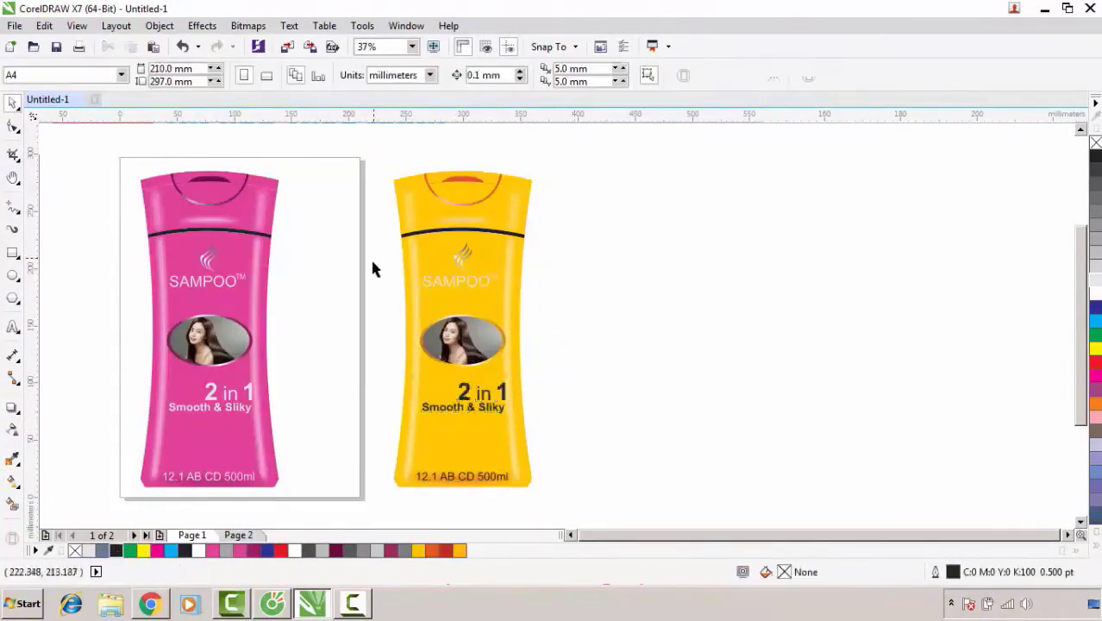
- Fill the "SAMPOO" brand name and its TM mark on the yellow bottle with the same near-black colour
left_click_drag(373, 263, 503, 294)
left_click(116, 551)
left_click(549, 307)
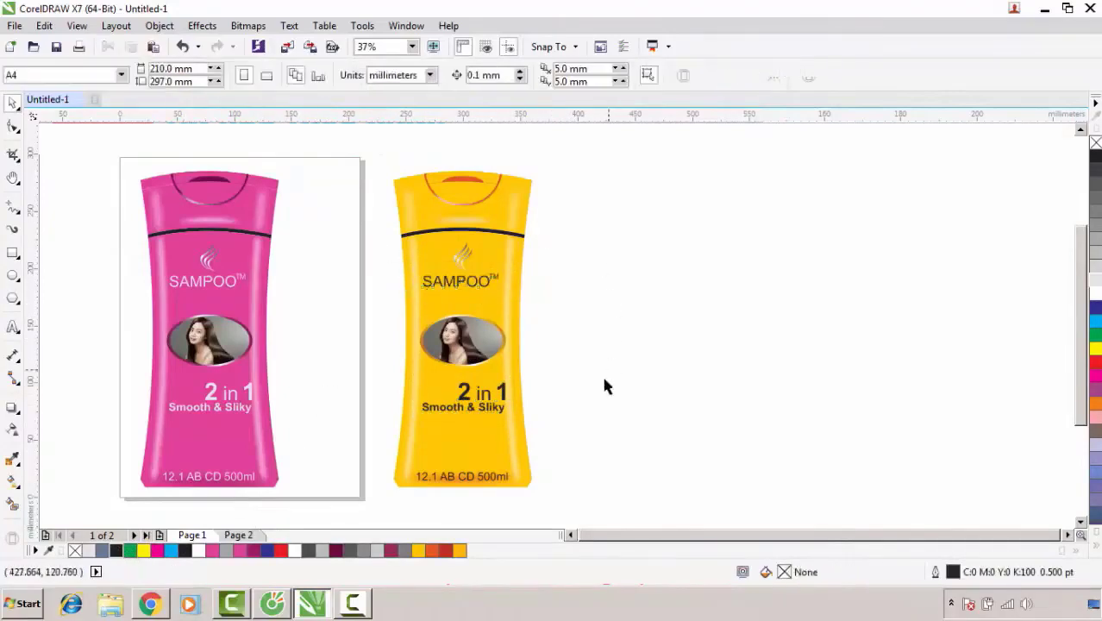
left_click(13, 177)
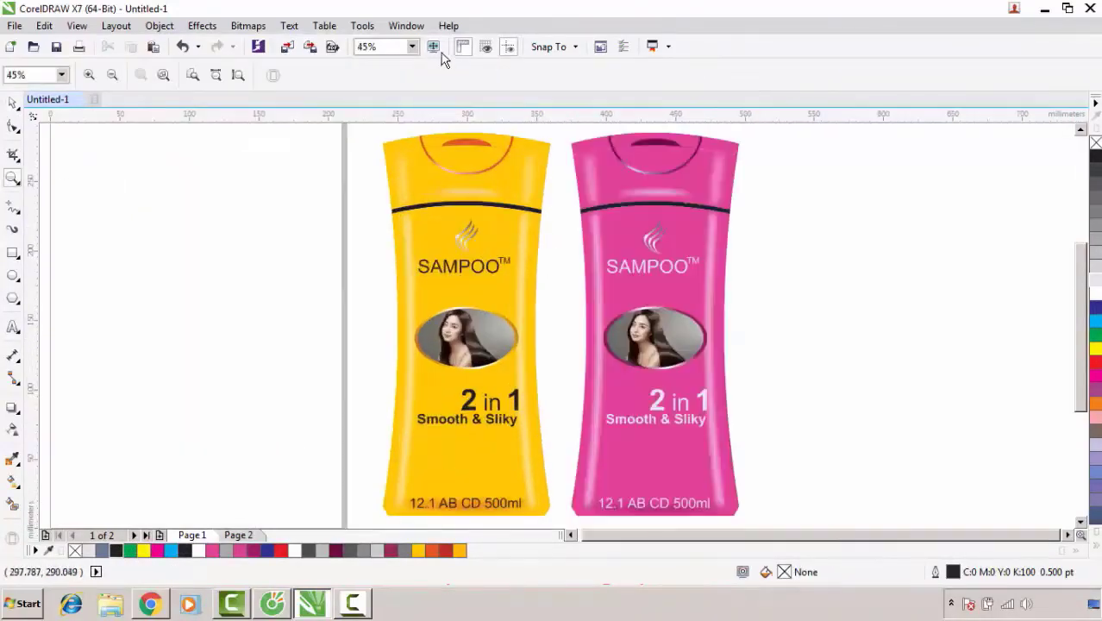